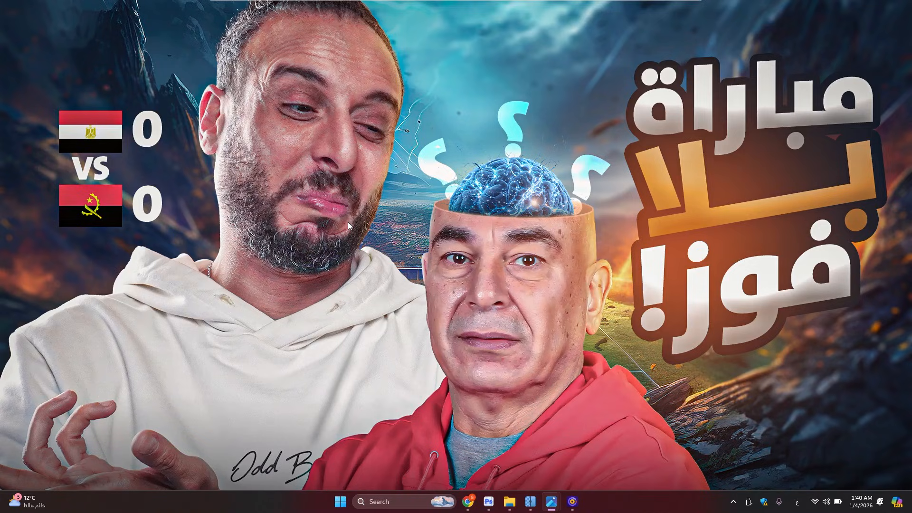
Switch to Photoshop and create a new 1920 x 1080 px RGB document at 72 ppi with a white background
key("alt+Tab")
left_click(47, 38)
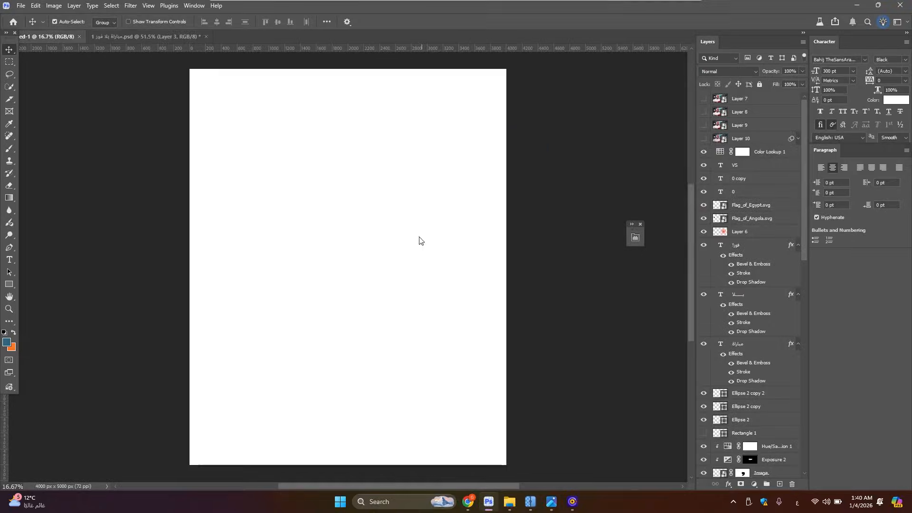
left_click(21, 6)
mouse_move(37, 5)
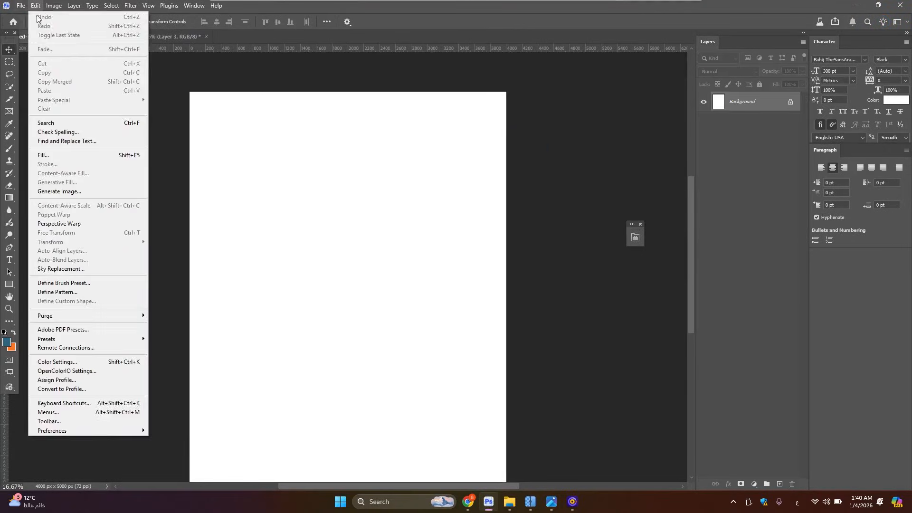
left_click(44, 16)
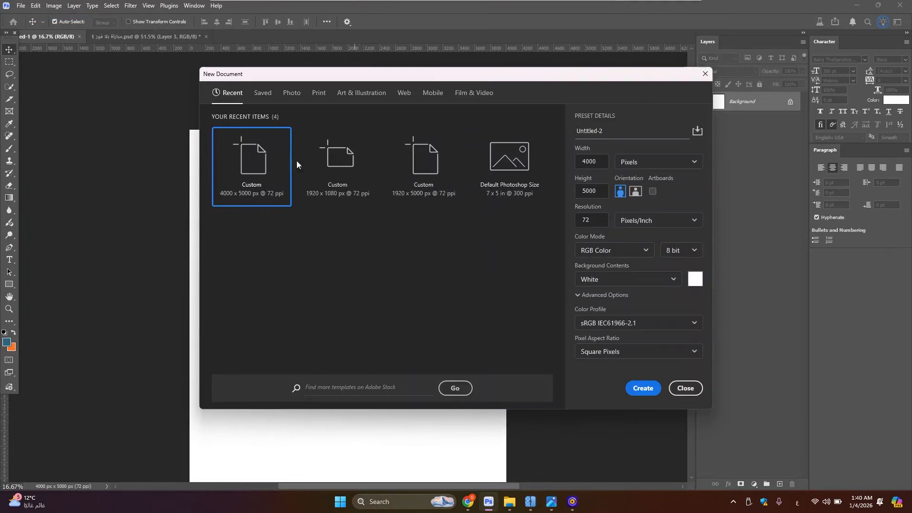
left_click(349, 177)
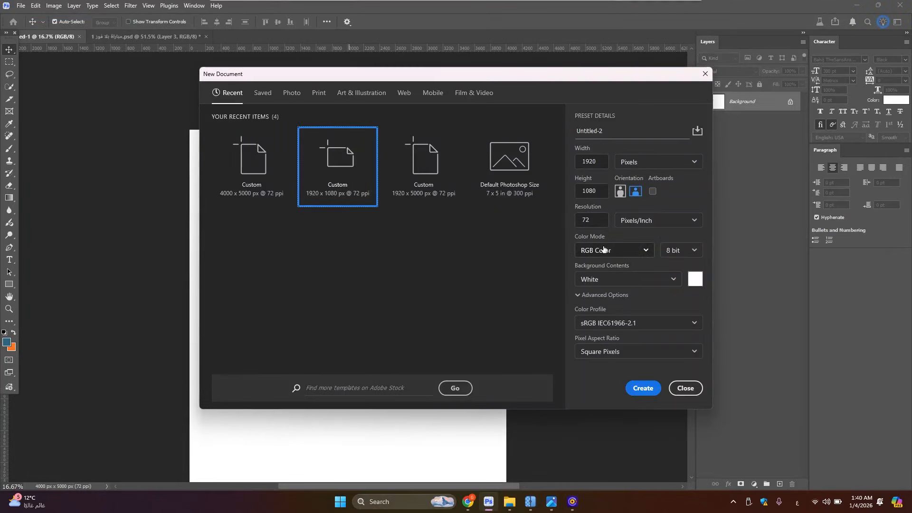
left_click(638, 388)
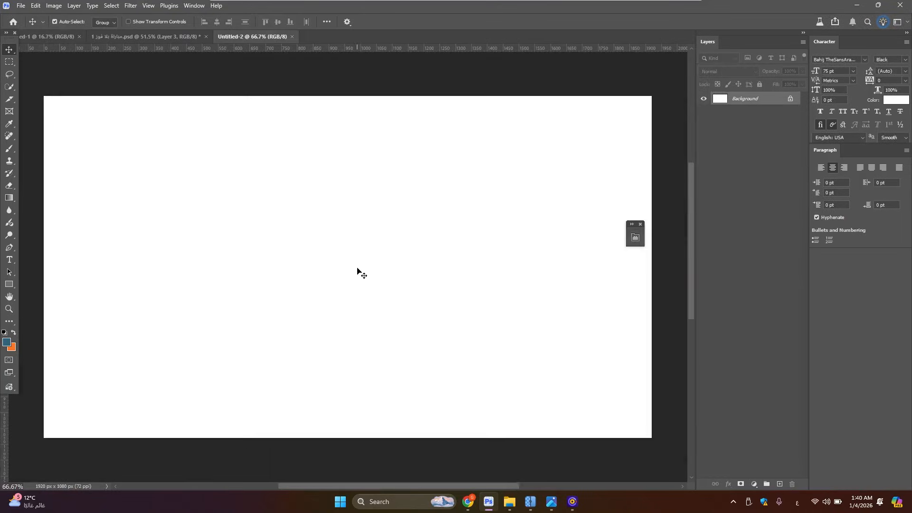
Place the background-for-making-football-art image, scale it to 195.31% to span the canvas width, and shift it up to Y 342.48 px
left_click(510, 501)
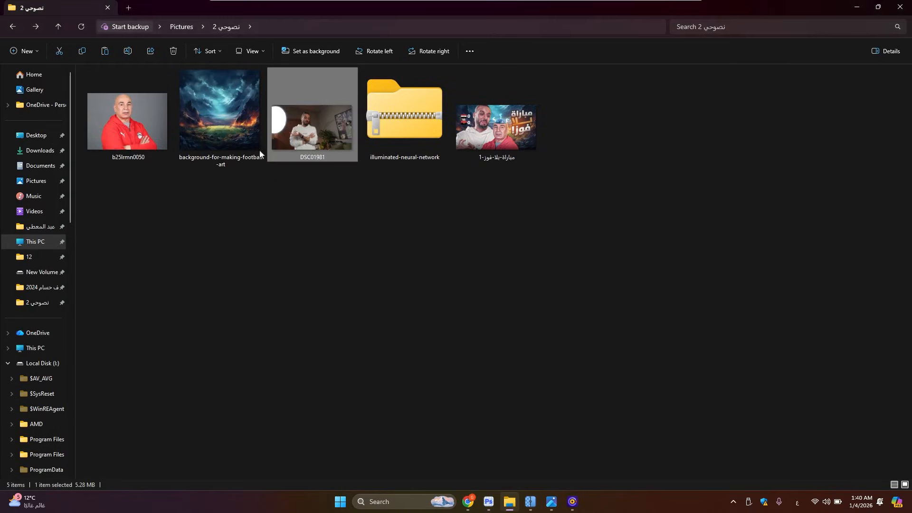
left_click(224, 143)
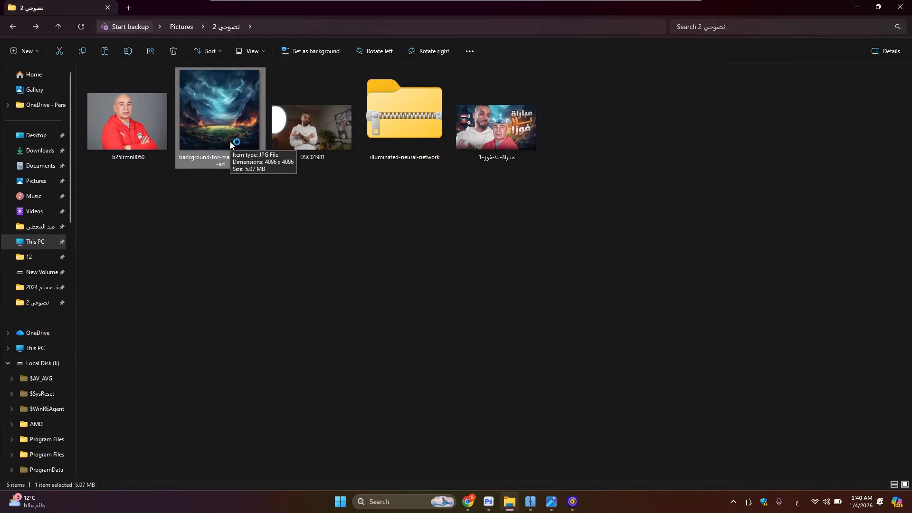
left_click_drag(211, 139, 617, 272)
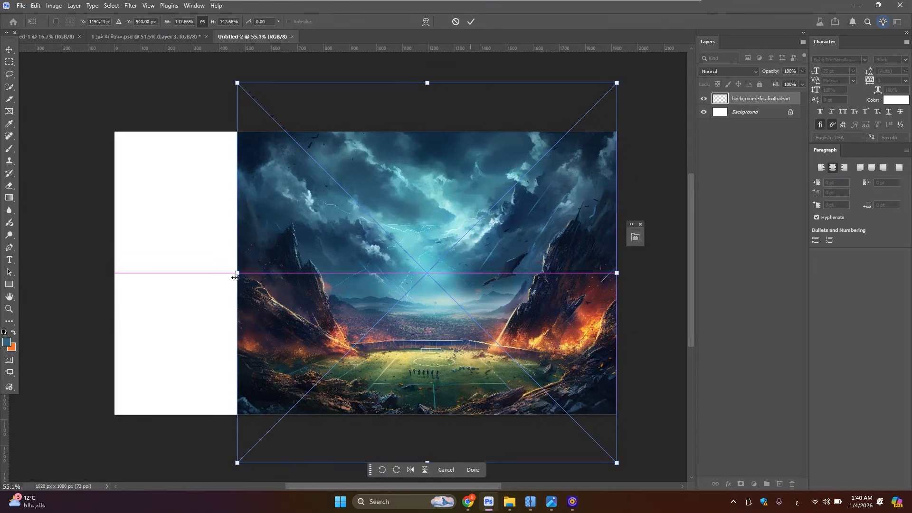
left_click_drag(237, 273, 110, 283)
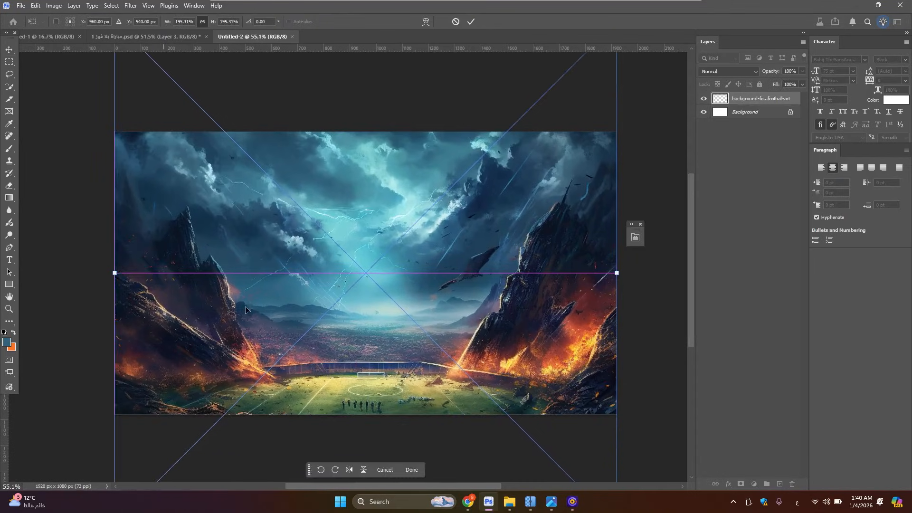
left_click_drag(246, 306, 247, 259)
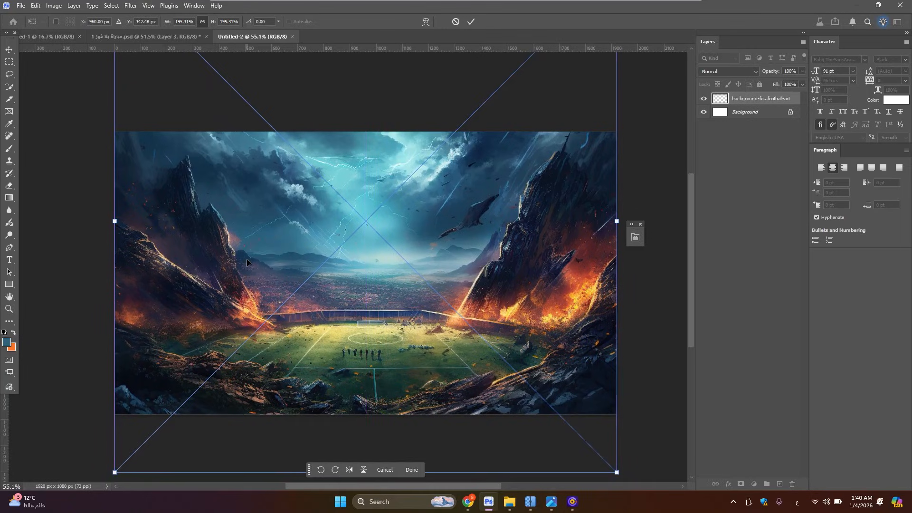
key("Return")
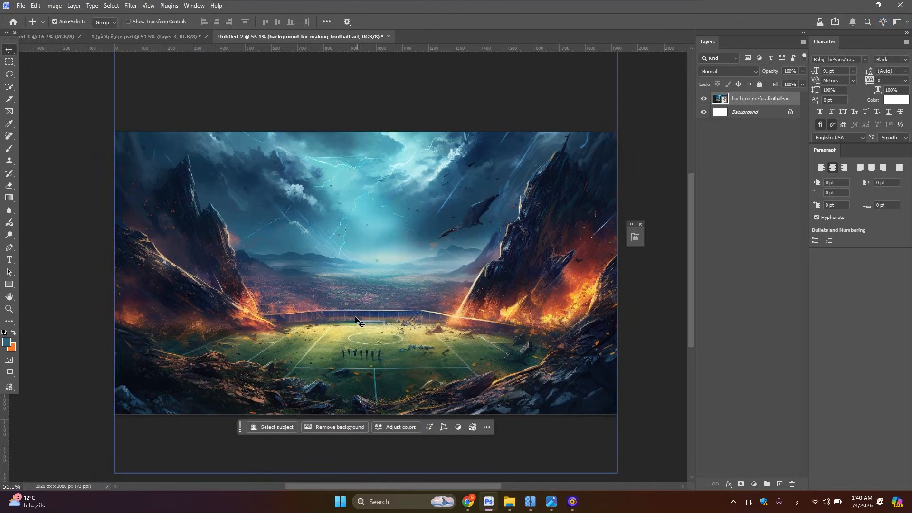
Examine the finished reference thumbnail in the Photos viewer, and return to the new document
scroll(382, 314, "down", 1)
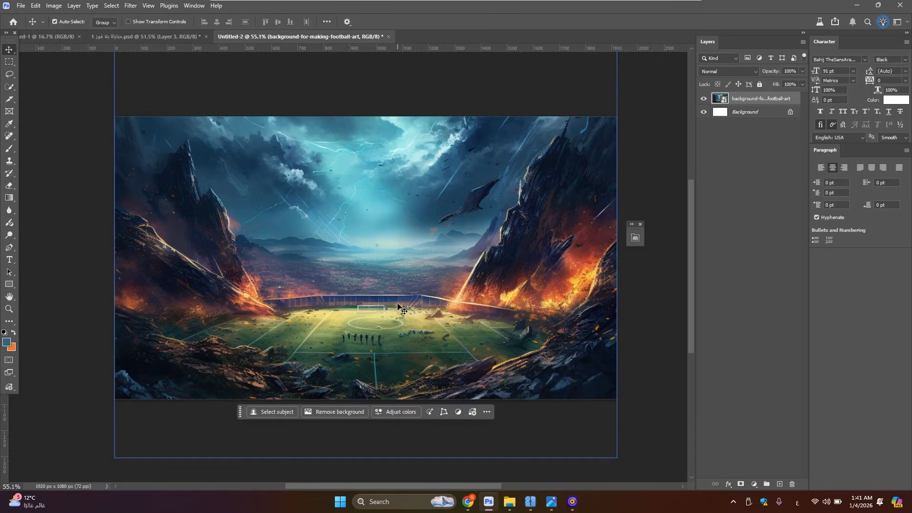
mouse_move(551, 501)
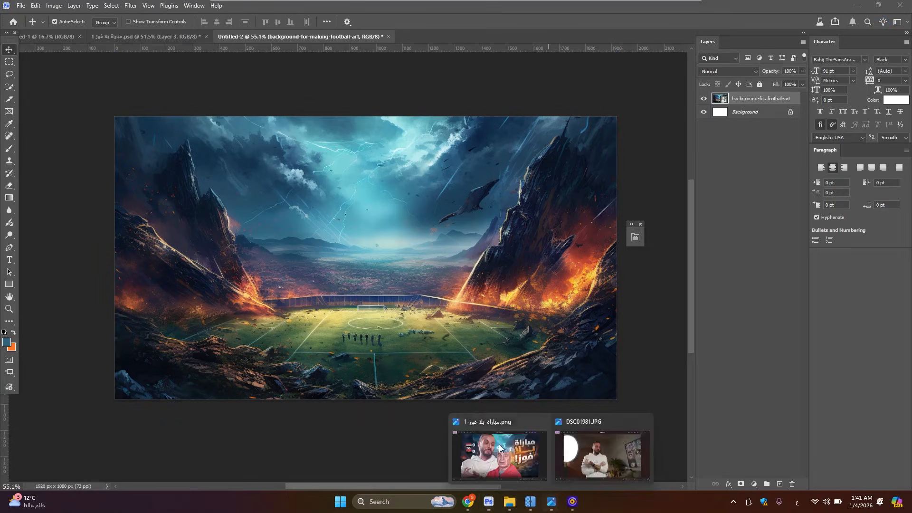
left_click(499, 447)
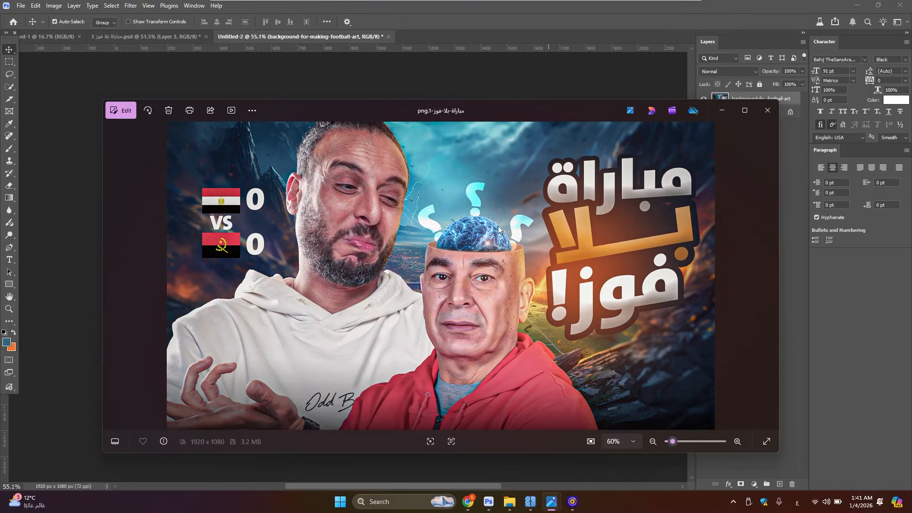
left_click(721, 110)
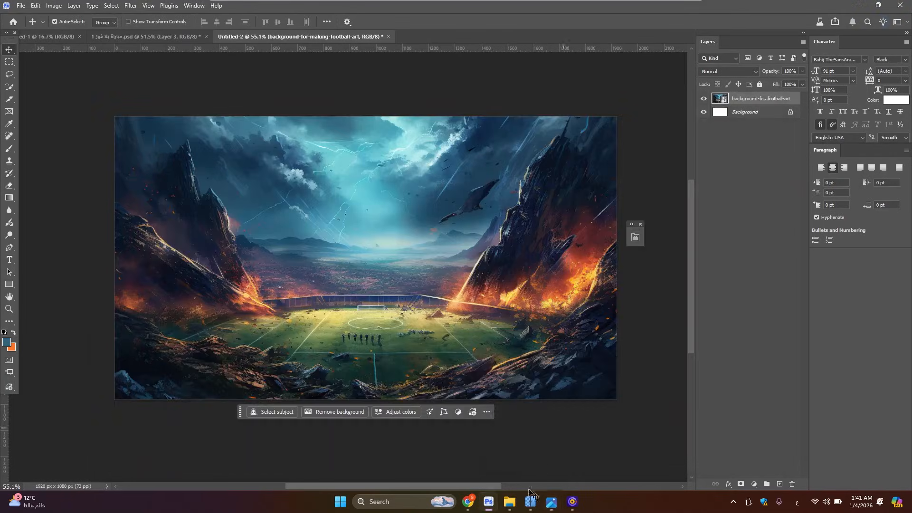
Switch to Freepik in Chrome and search for "mysterios stadium"
left_click(468, 502)
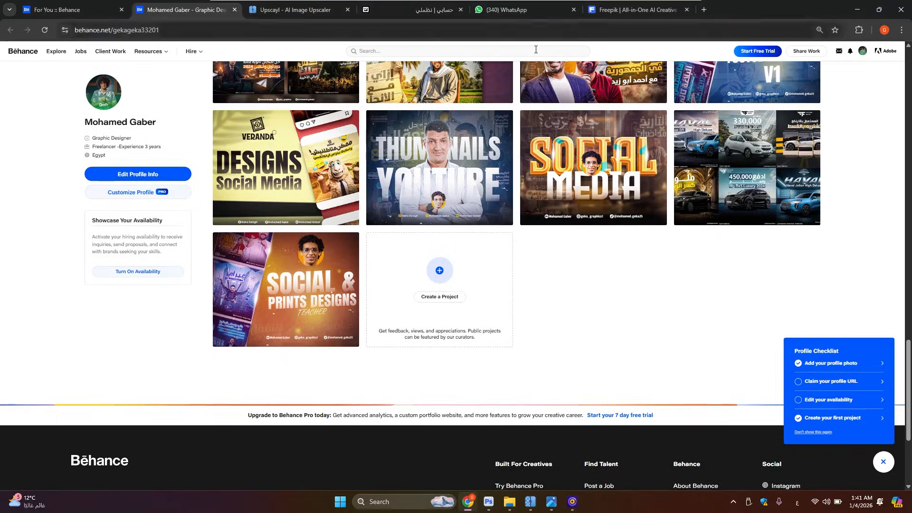
left_click(615, 11)
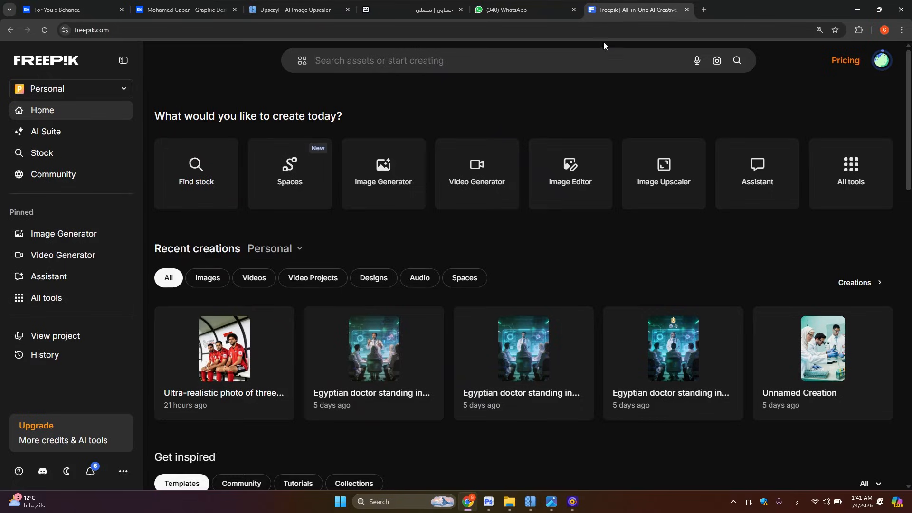
left_click(372, 61)
type("mysterios")
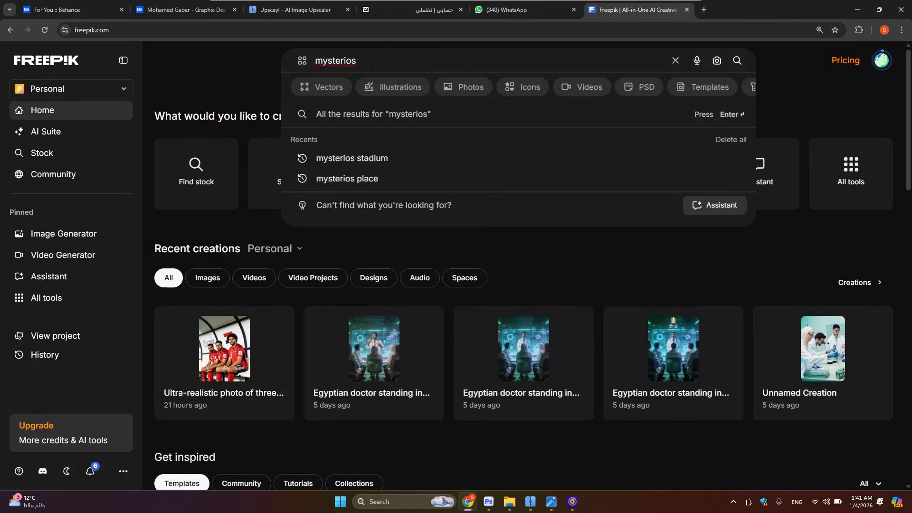
type(" stadium")
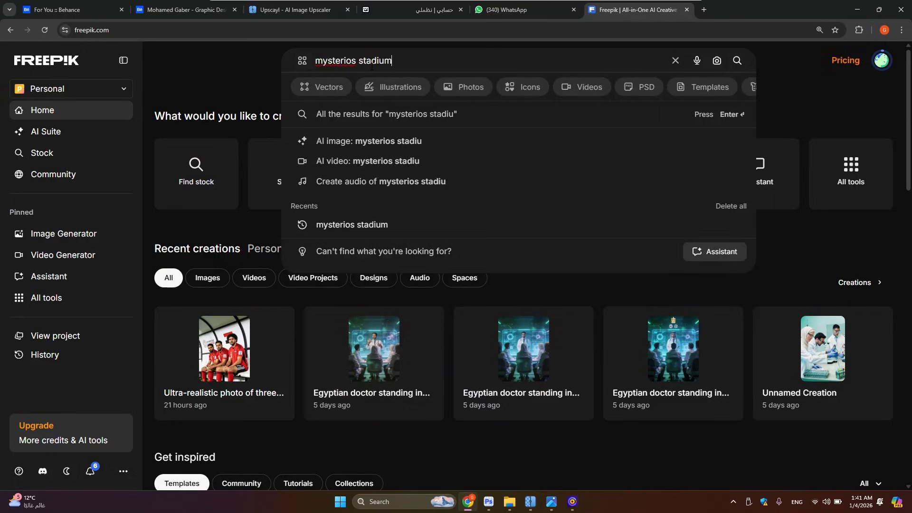
key("Return")
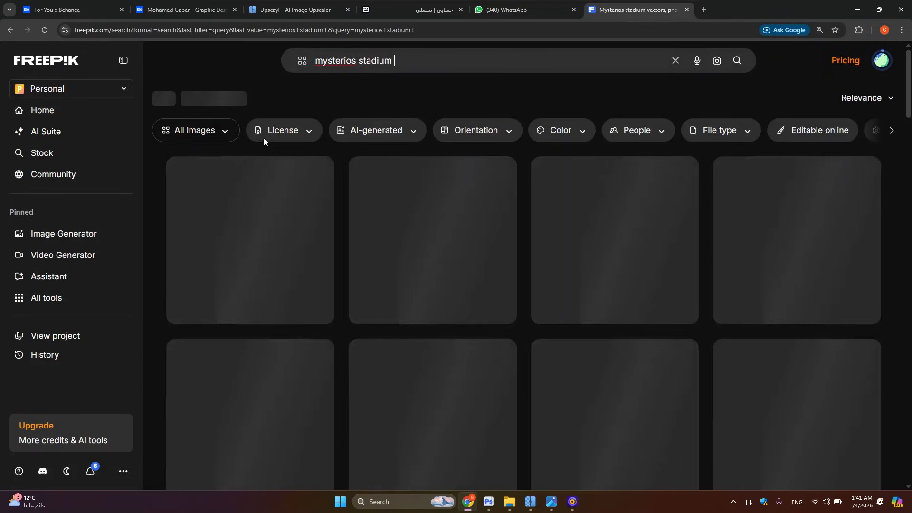
Filter the Freepik results to photos with a premium license
left_click(209, 132)
left_click(209, 215)
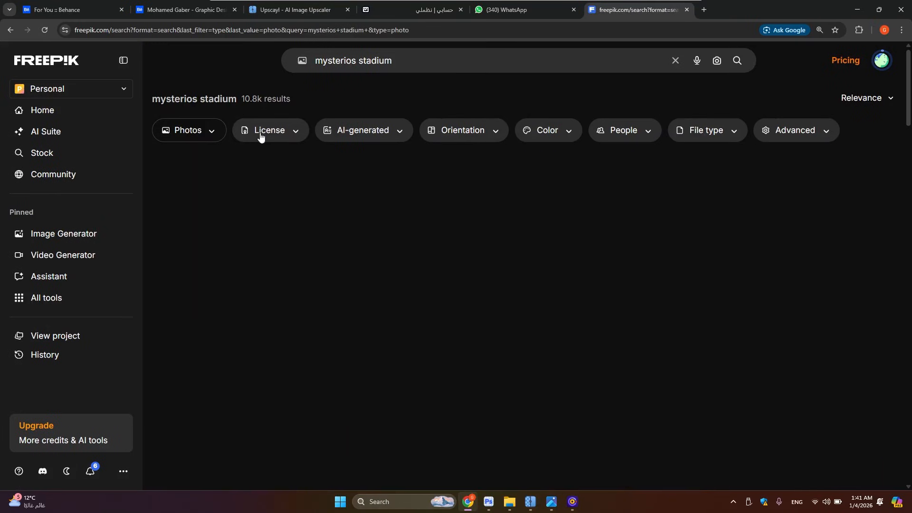
left_click(261, 133)
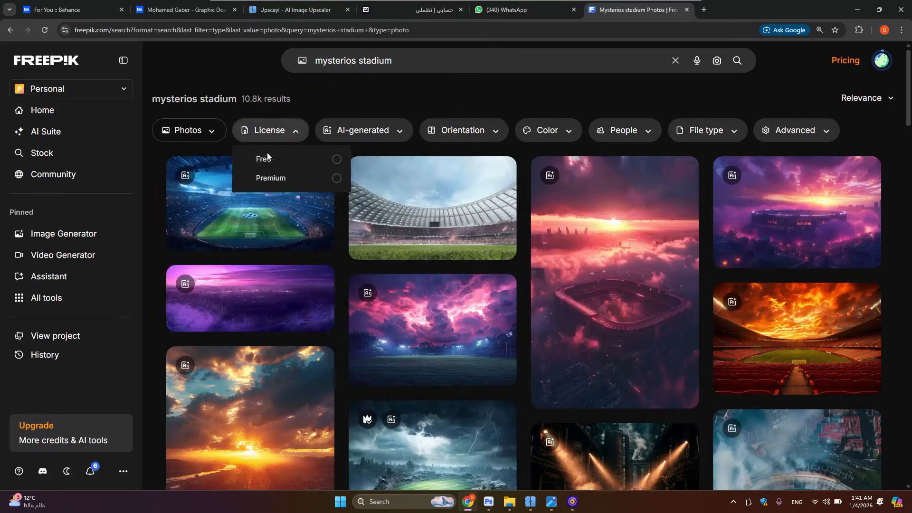
left_click(271, 178)
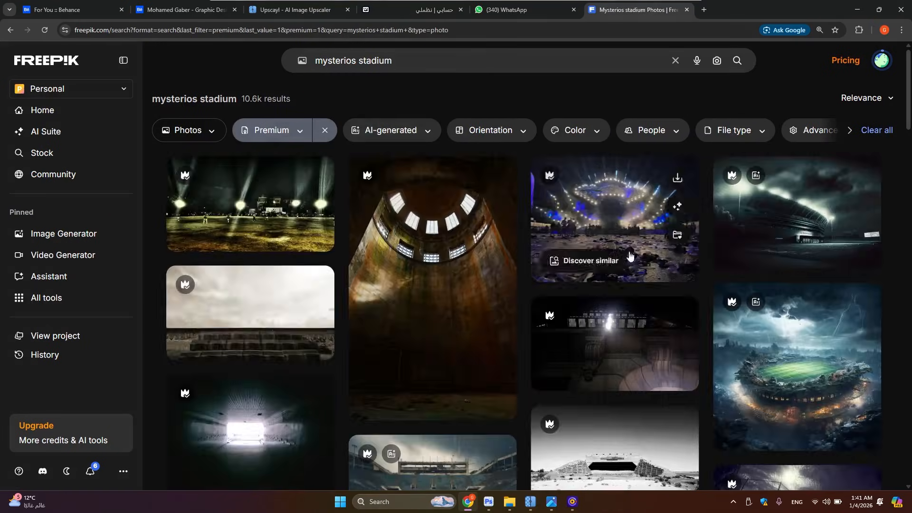
Examine the floating-island soccer stadium image from the results together with its related photos, and close its preview
scroll(712, 276, "down", 2)
scroll(356, 361, "down", 4)
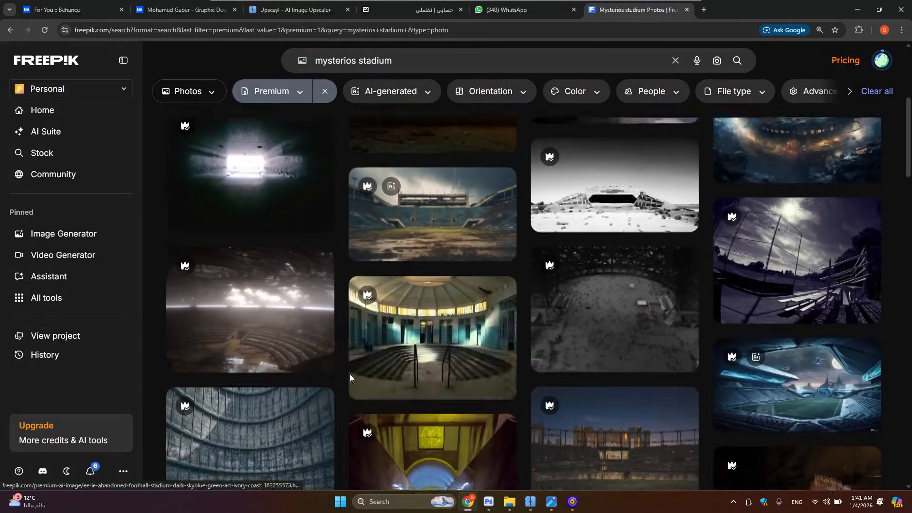
scroll(618, 332, "up", 4)
left_click(772, 263)
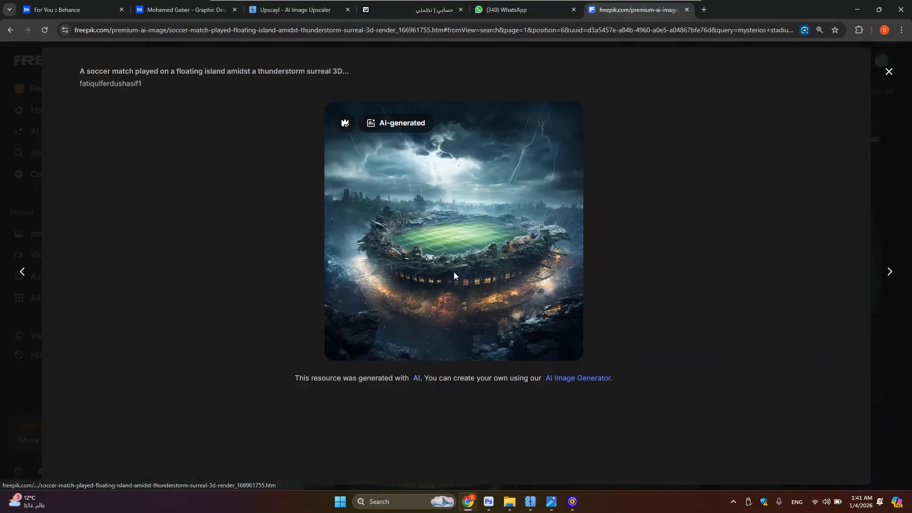
scroll(446, 278, "down", 3)
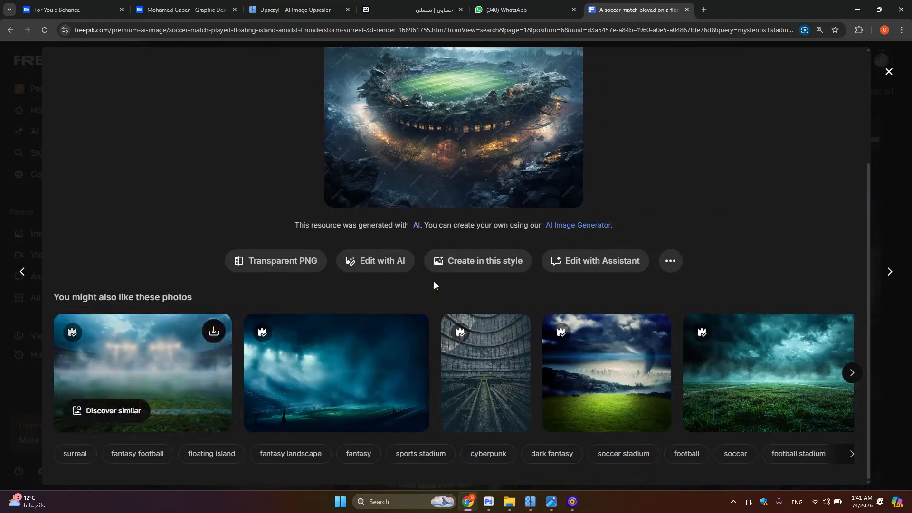
left_click(852, 373)
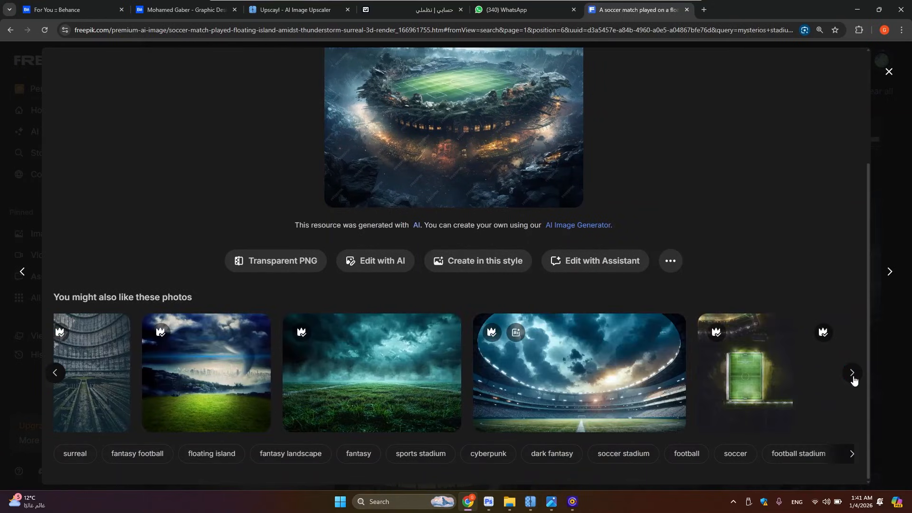
left_click(855, 382)
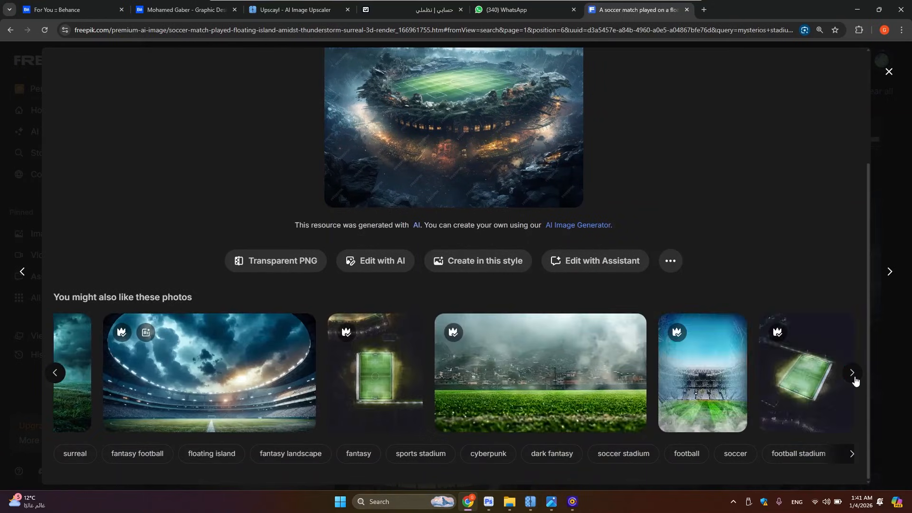
scroll(620, 369, "up", 3)
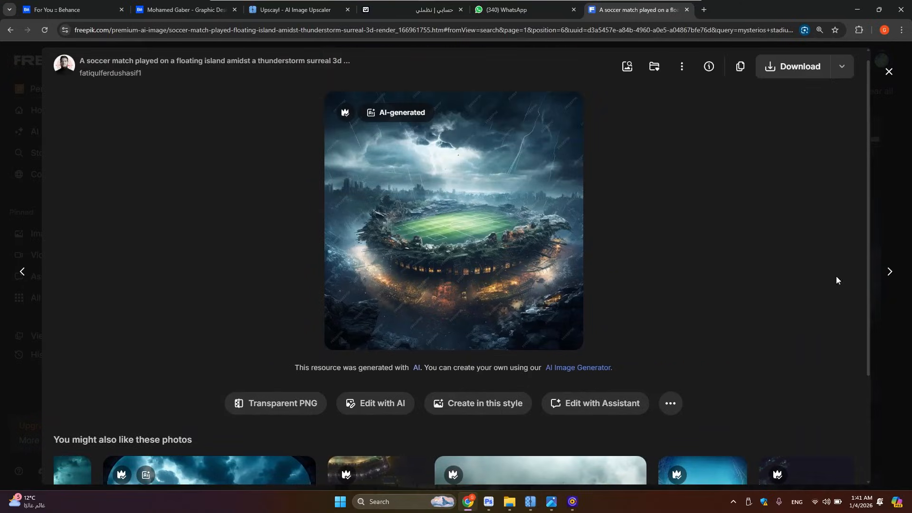
key("Escape")
Browse further through the stadium photo results for alternative background images
scroll(421, 331, "down", 10)
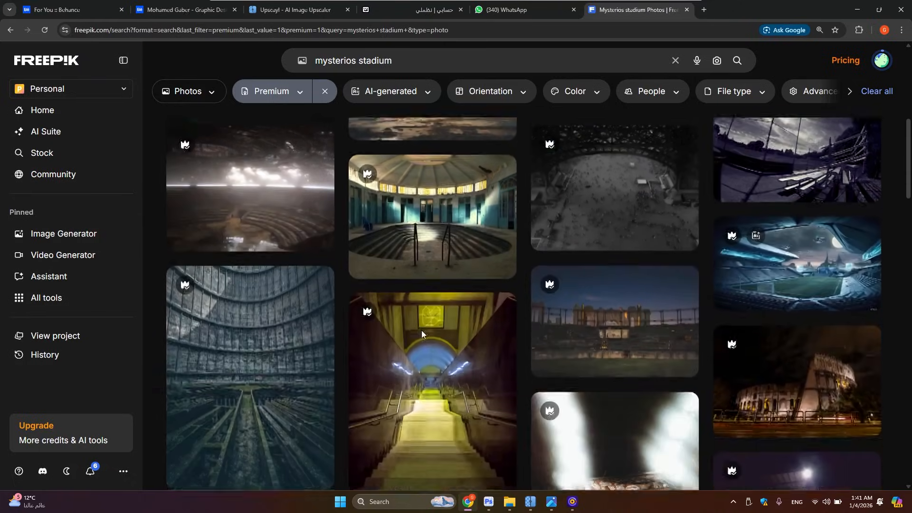
scroll(423, 334, "down", 10)
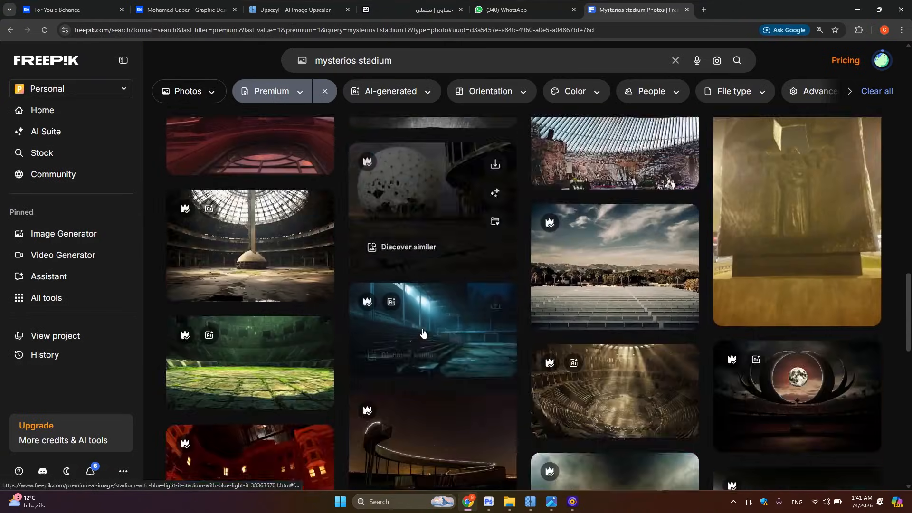
scroll(430, 335, "down", 5)
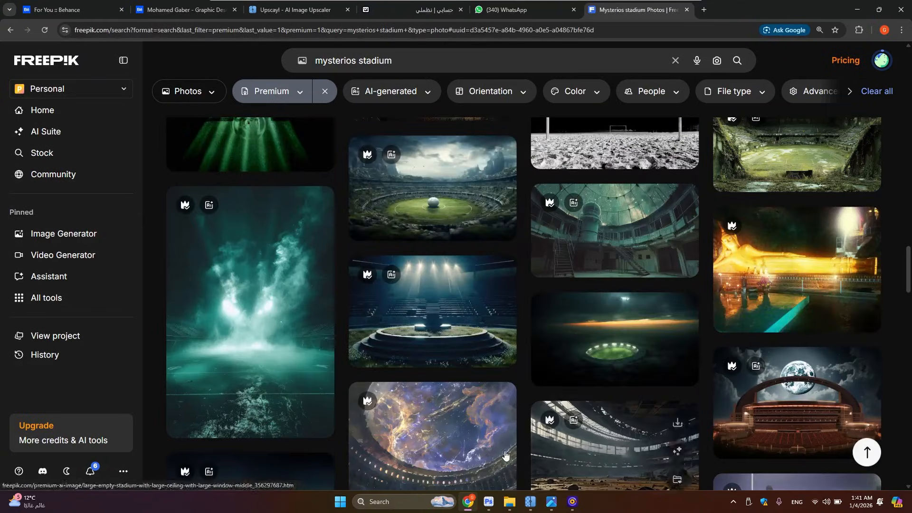
Return to Photoshop and open the photo DSC01981.JPG from the project folder as a separate document
left_click(497, 511)
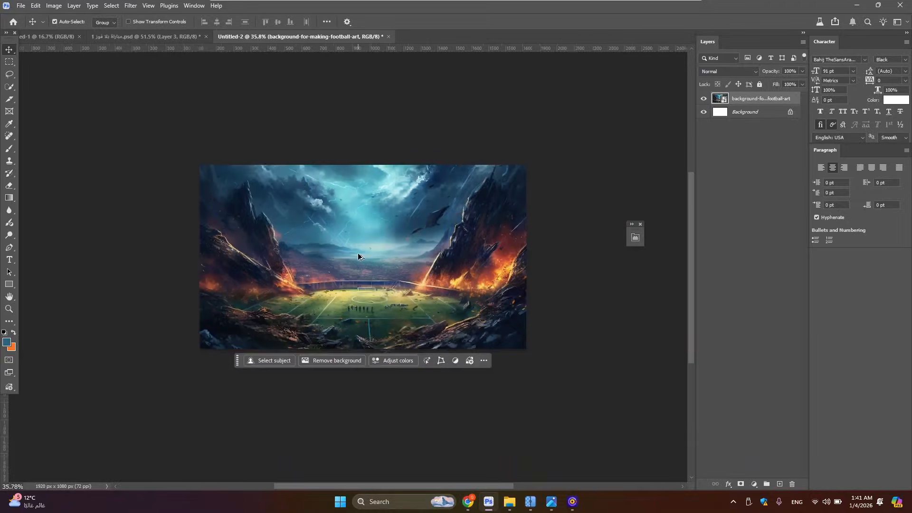
left_click(508, 502)
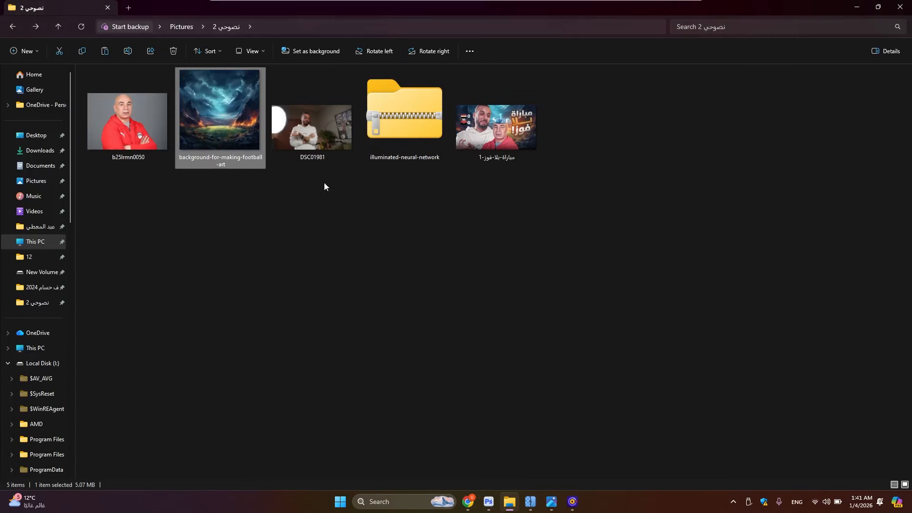
left_click_drag(319, 138, 457, 34)
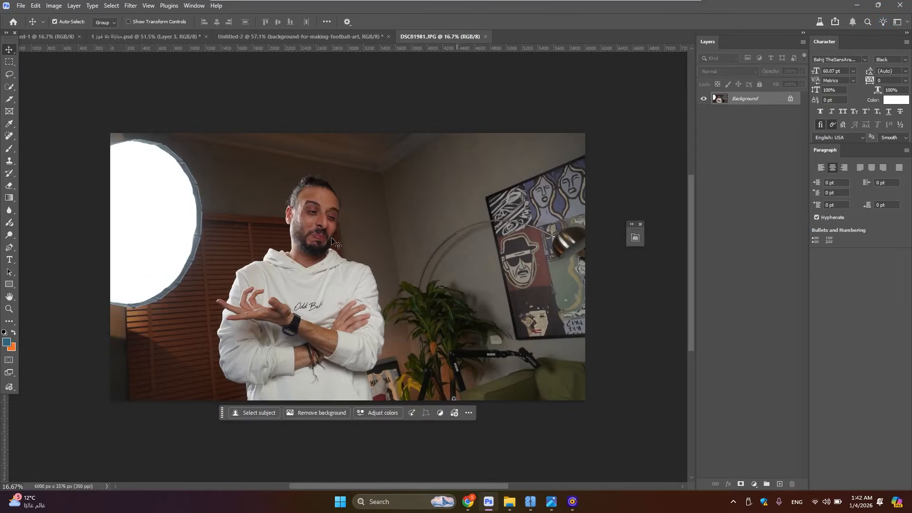
Select the man in the white hoodie in DSC01981.JPG using Select Subject
scroll(393, 222, "up", 4)
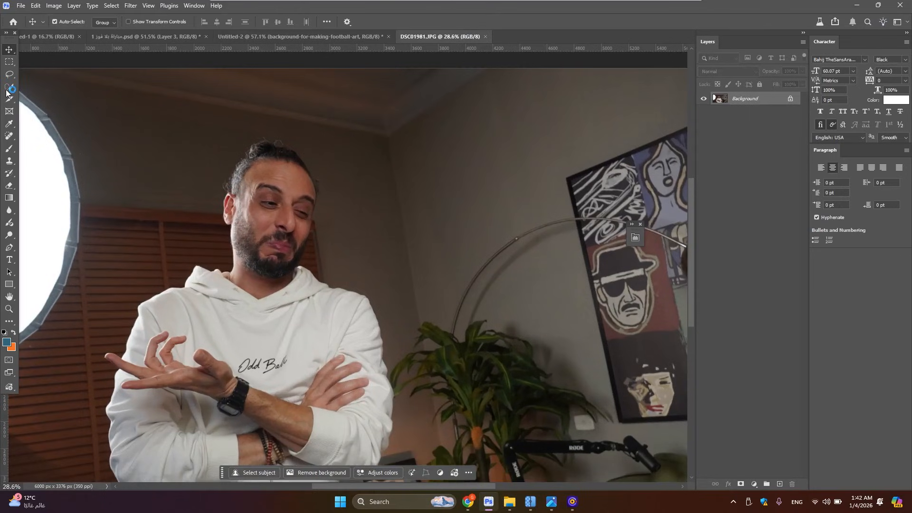
left_click(9, 87)
left_click(281, 21)
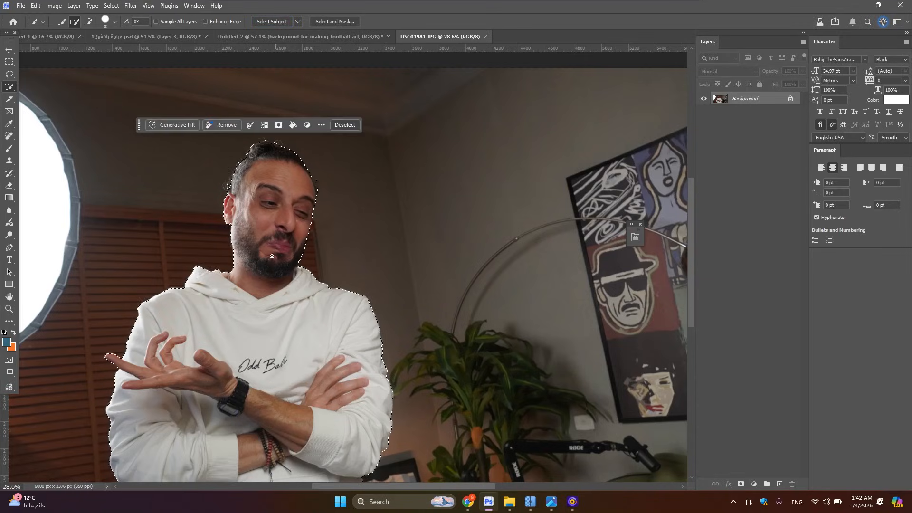
Examine the selection outline around the man's hair, face, hoodie and arms for accuracy
left_click_drag(227, 295, 407, 257)
left_click_drag(464, 280, 432, 280)
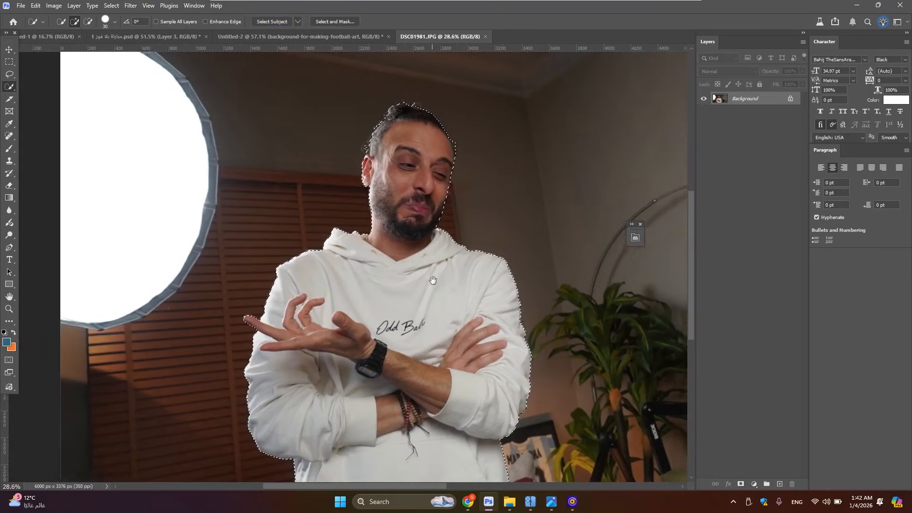
scroll(347, 167, "up", 1)
scroll(347, 167, "up", 4)
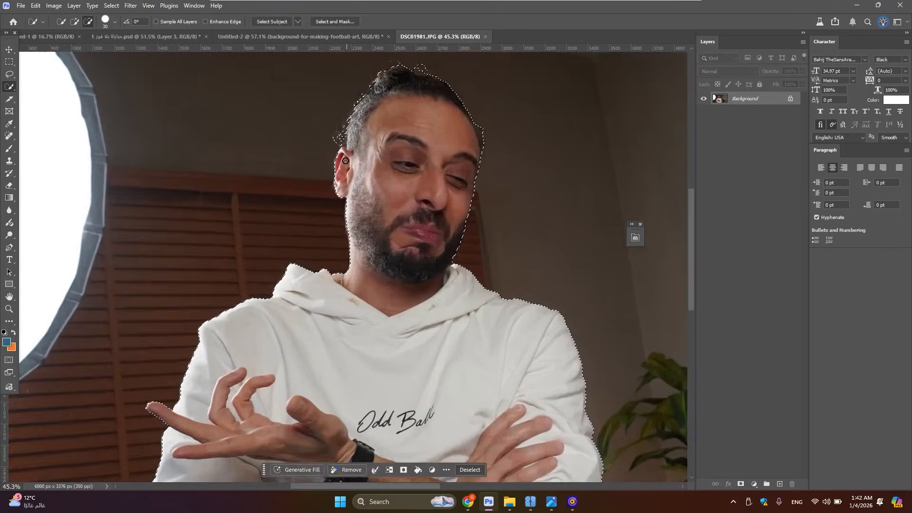
scroll(408, 198, "down", 2)
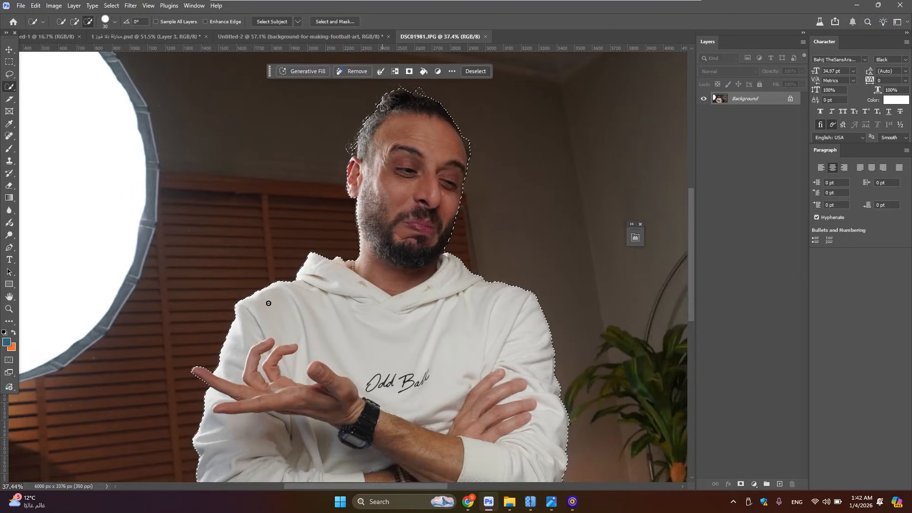
scroll(469, 305, "down", 4)
scroll(570, 445, "down", 1)
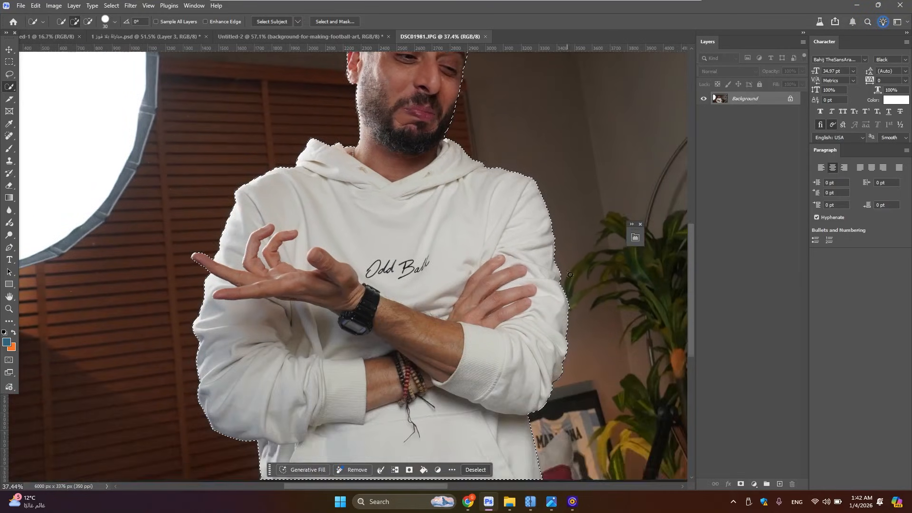
scroll(475, 132, "up", 3)
scroll(474, 132, "up", 6)
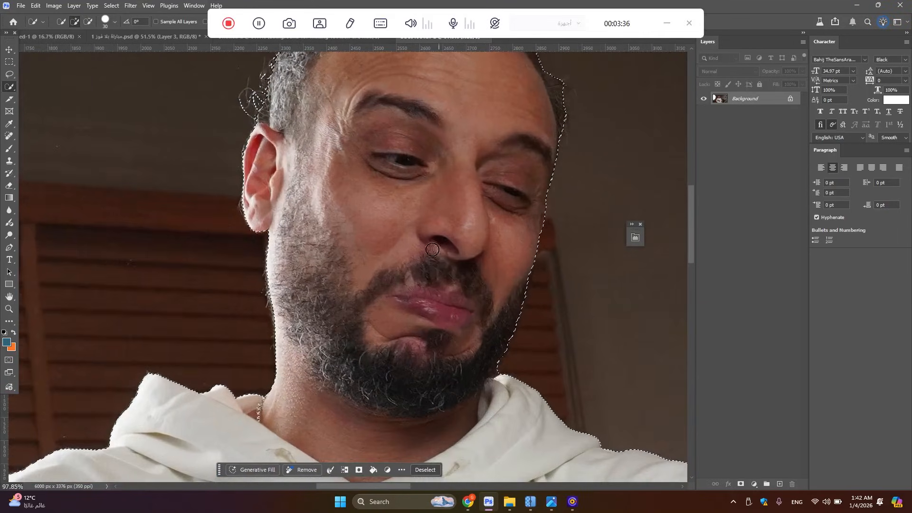
scroll(335, 143, "down", 2)
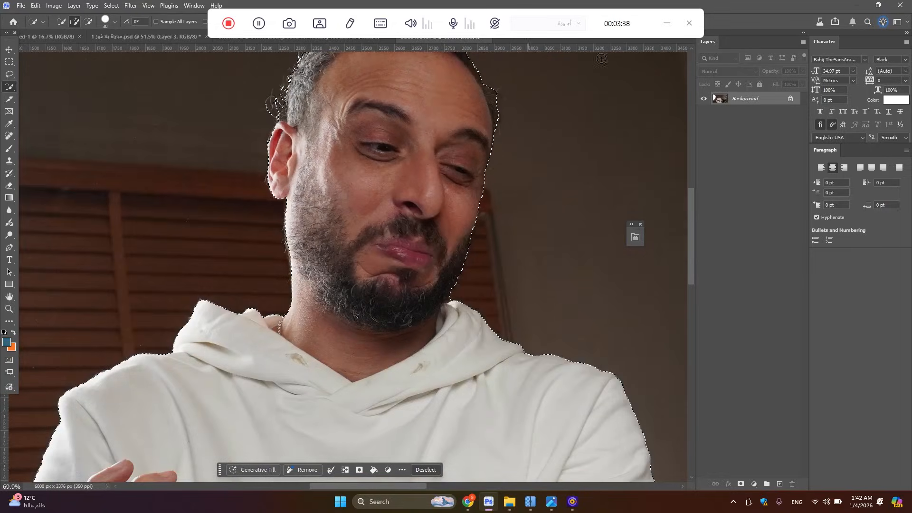
left_click(667, 24)
scroll(491, 260, "up", 1)
scroll(448, 190, "down", 4)
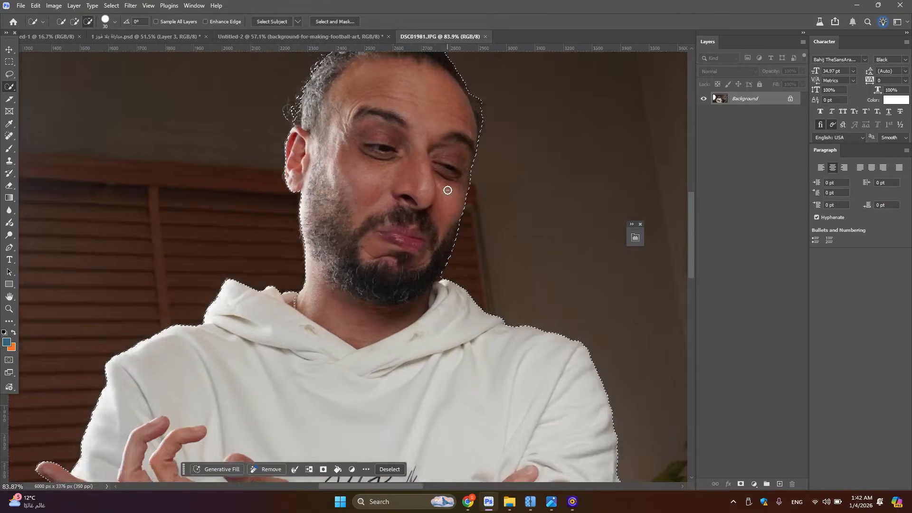
Hide the photo's background with a layer mask made from the selection
left_click(738, 484)
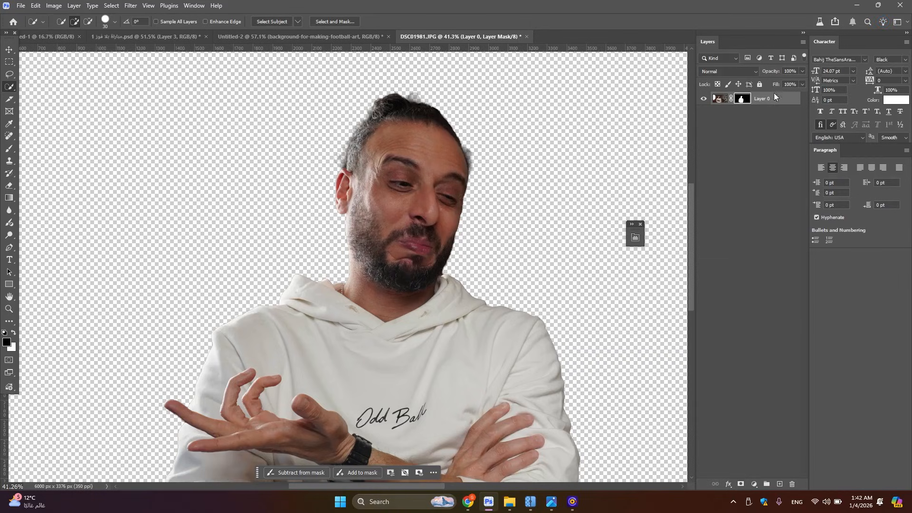
right_click(774, 94)
left_click(801, 267)
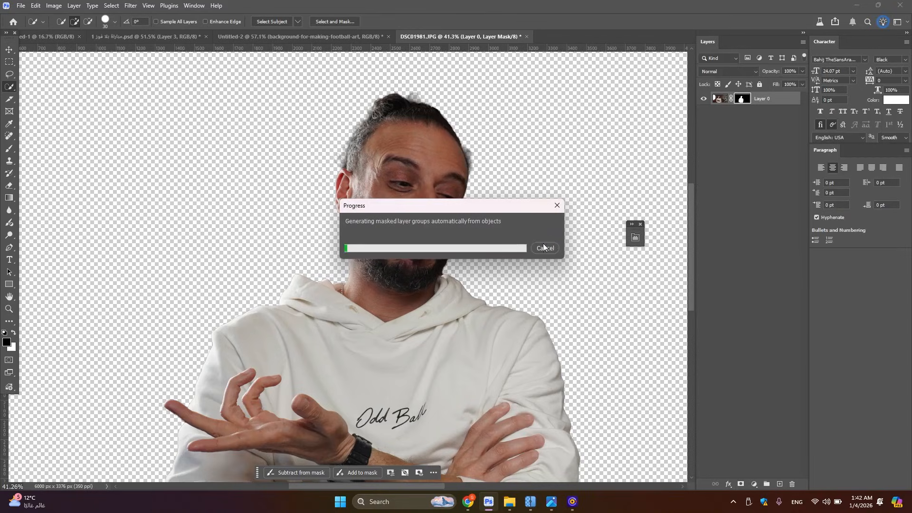
left_click(555, 208)
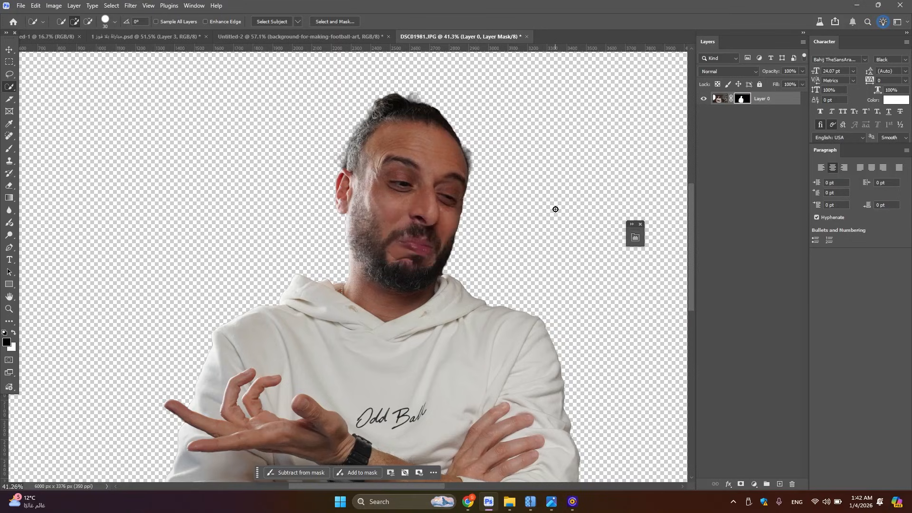
Convert the masked portrait layer to a smart object and place it above the stadium background in the Untitled-2 document
right_click(769, 97)
left_click(814, 266)
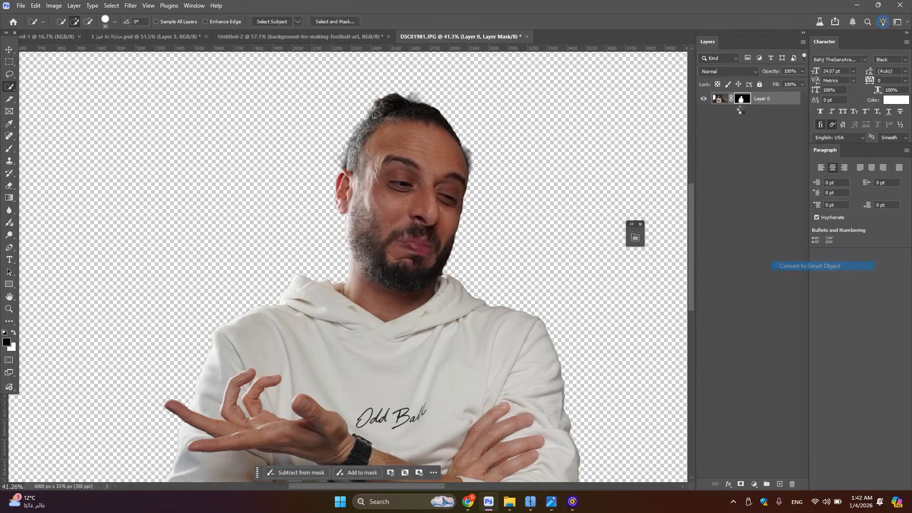
left_click_drag(763, 102, 316, 268)
scroll(321, 268, "down", 3)
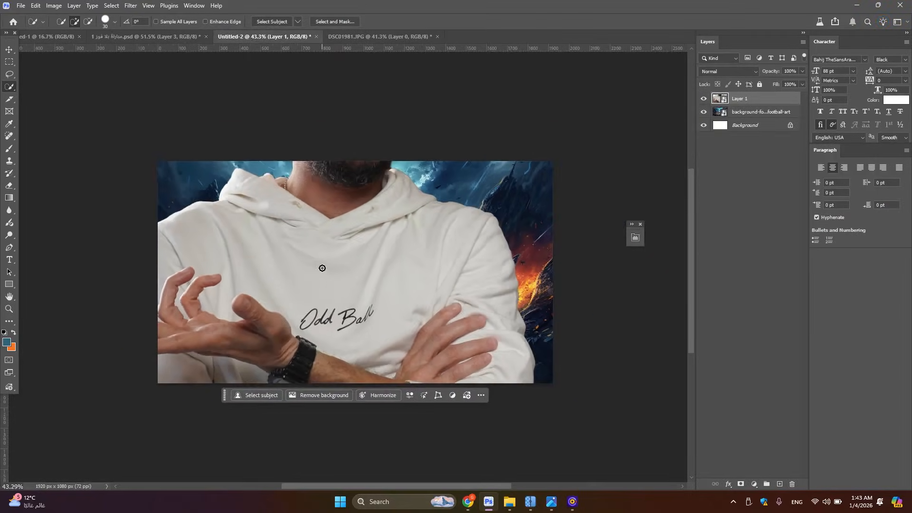
scroll(322, 267, "up", 2)
Open the red-hoodie photo b25lrmn0050 from the project folder in Photoshop as a separate document
left_click(504, 503)
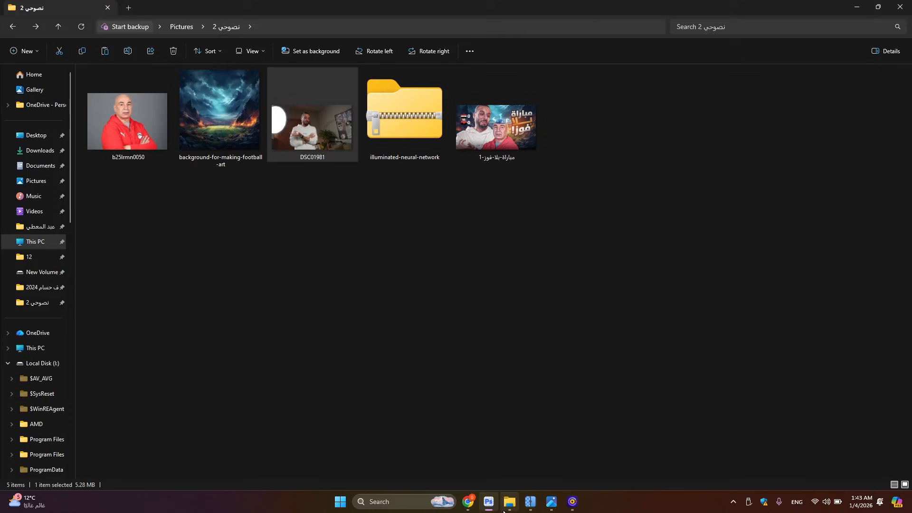
left_click(150, 119)
left_click_drag(150, 118, 509, 32)
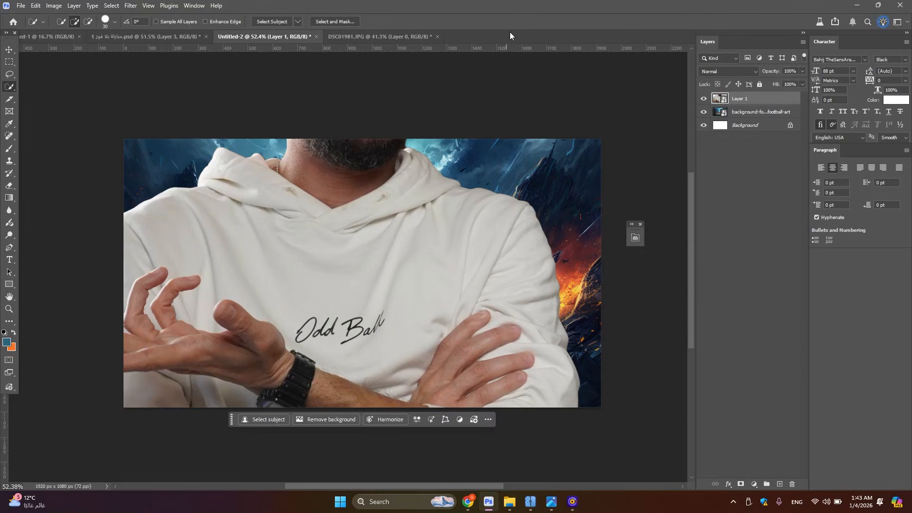
scroll(345, 216, "up", 3)
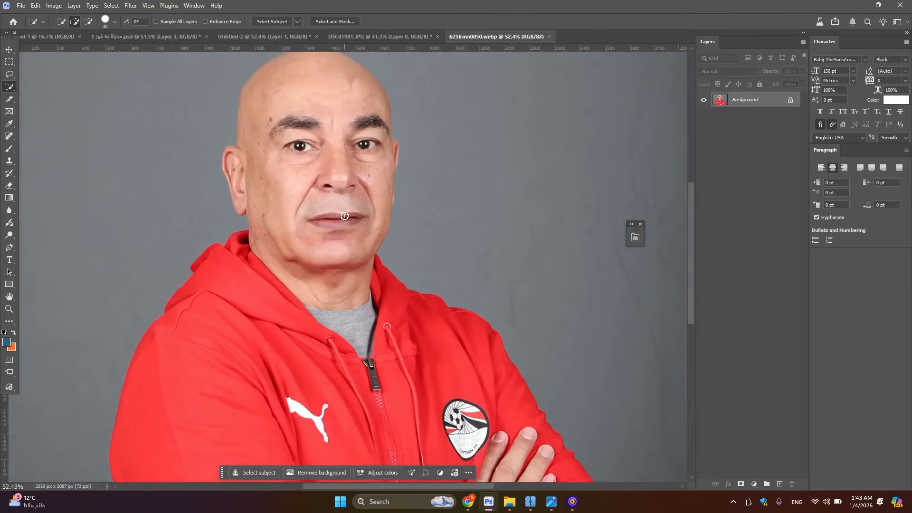
Switch to Chrome and run a Google image search for "كابتن حسام حسن" in a new tab
mouse_move(468, 502)
left_click(485, 442)
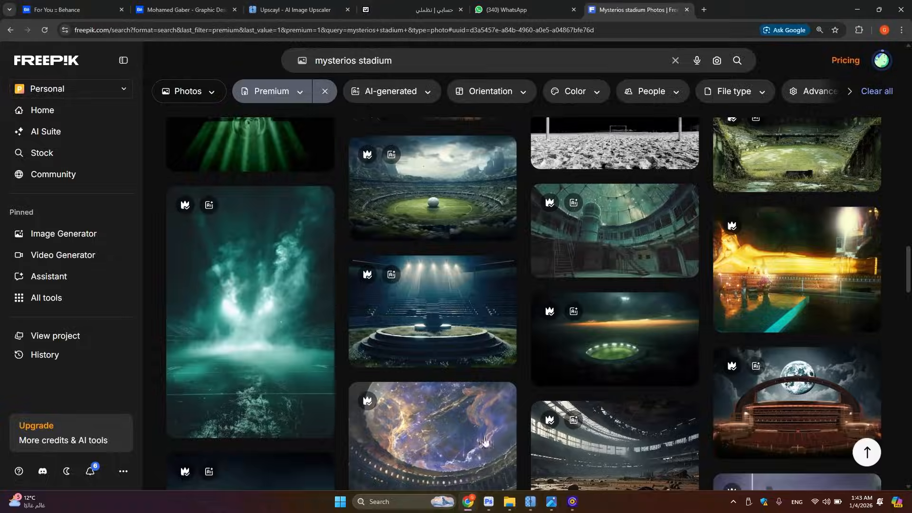
left_click(704, 10)
left_click(412, 192)
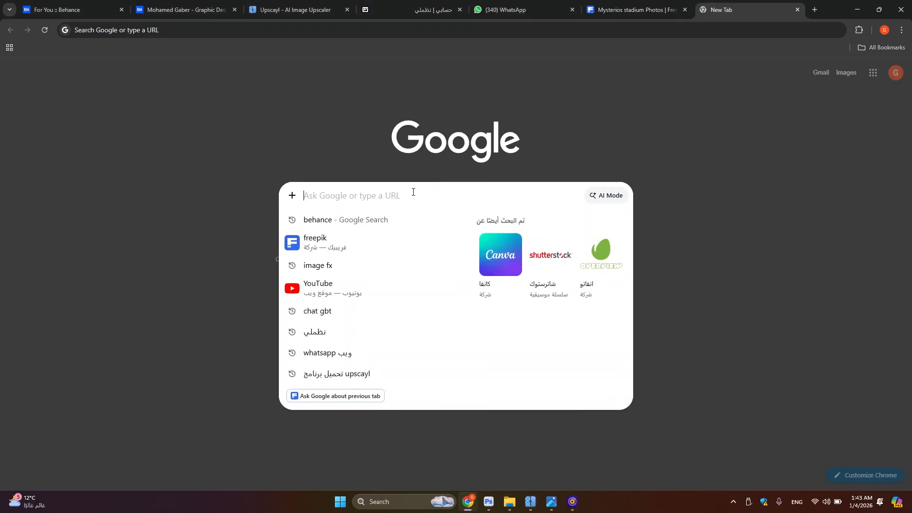
type("hkj")
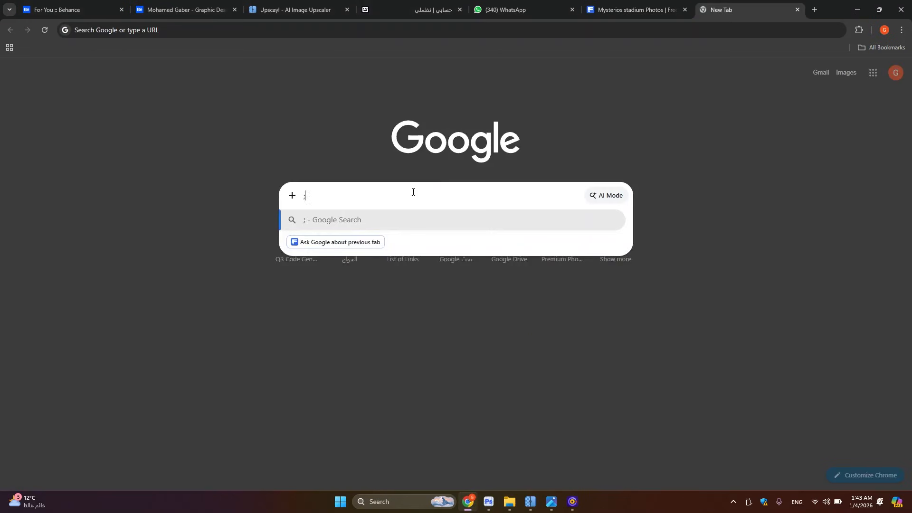
key("BackSpace")
key("BackSpace")
key("BackSpace")
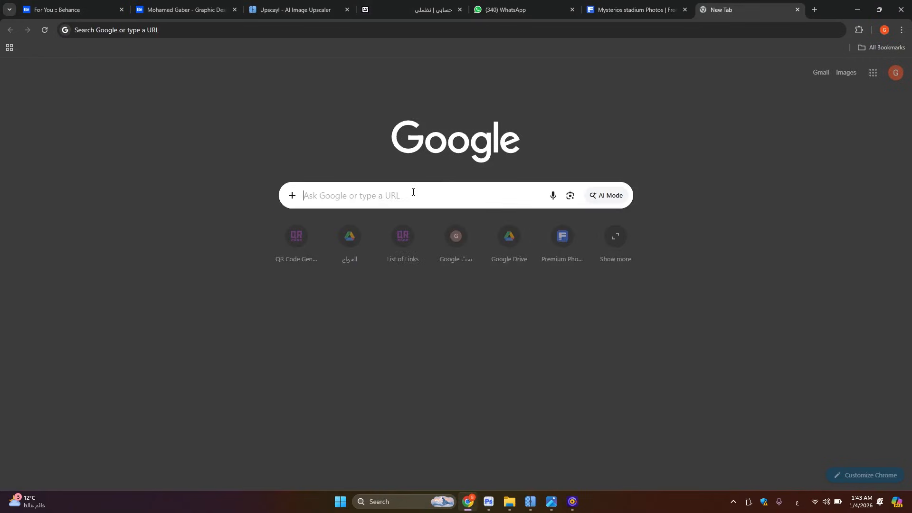
type("م")
key("BackSpace")
type("كابتن")
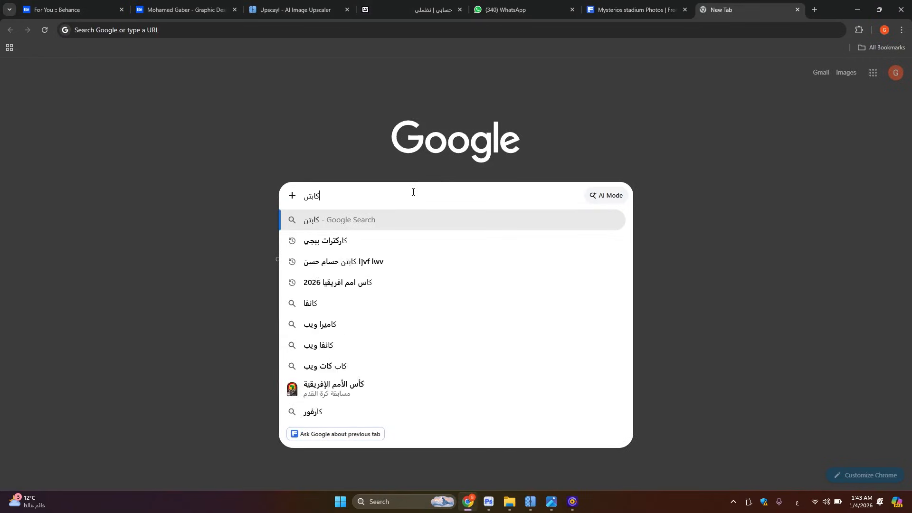
type(" حسام حسن")
key("Return")
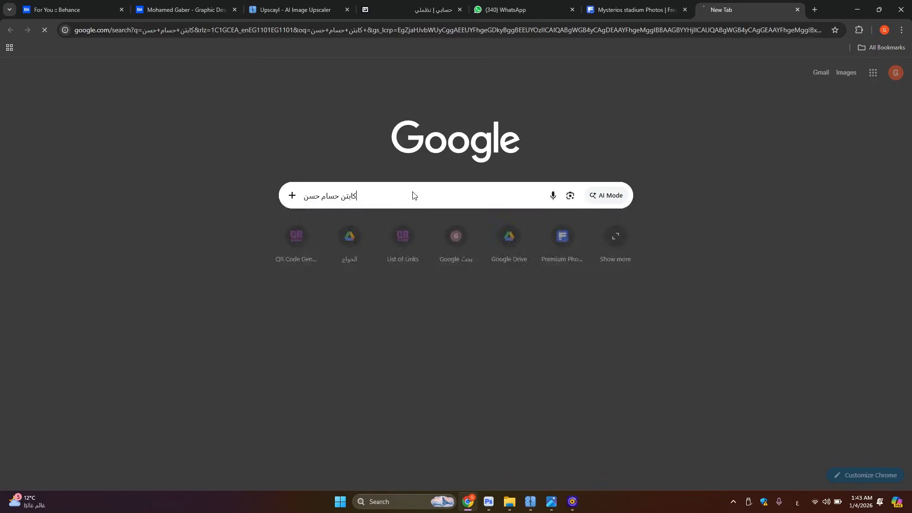
left_click(712, 114)
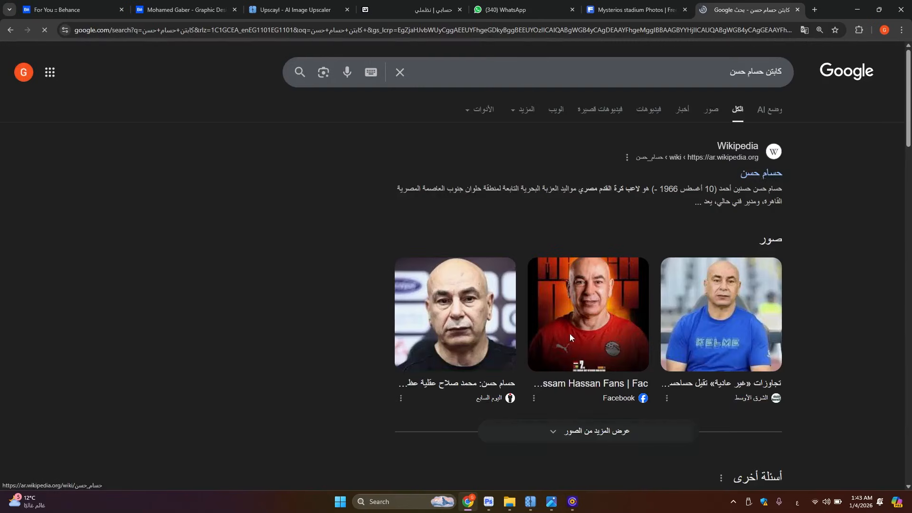
Browse the image results for portrait photos of the coach suitable for the thumbnail
scroll(515, 291, "down", 4)
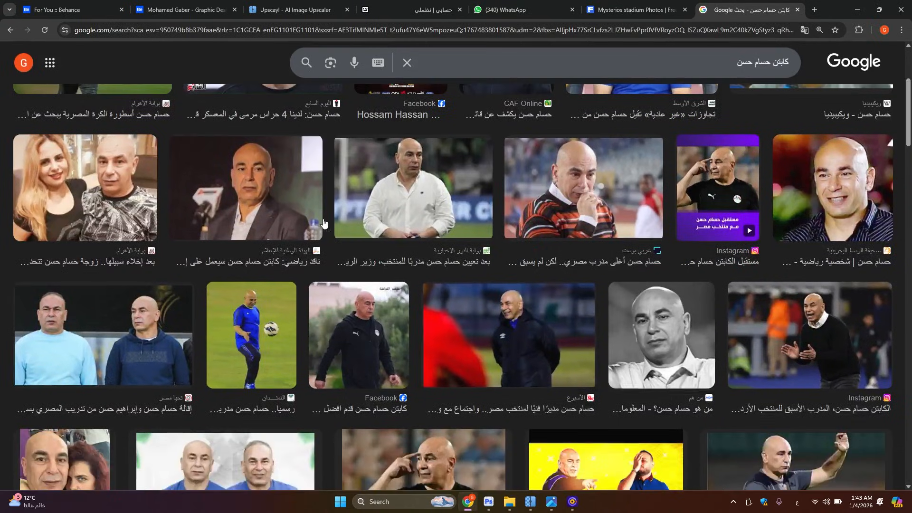
scroll(516, 290, "down", 6)
scroll(570, 266, "up", 6)
scroll(639, 244, "down", 3)
scroll(639, 244, "down", 5)
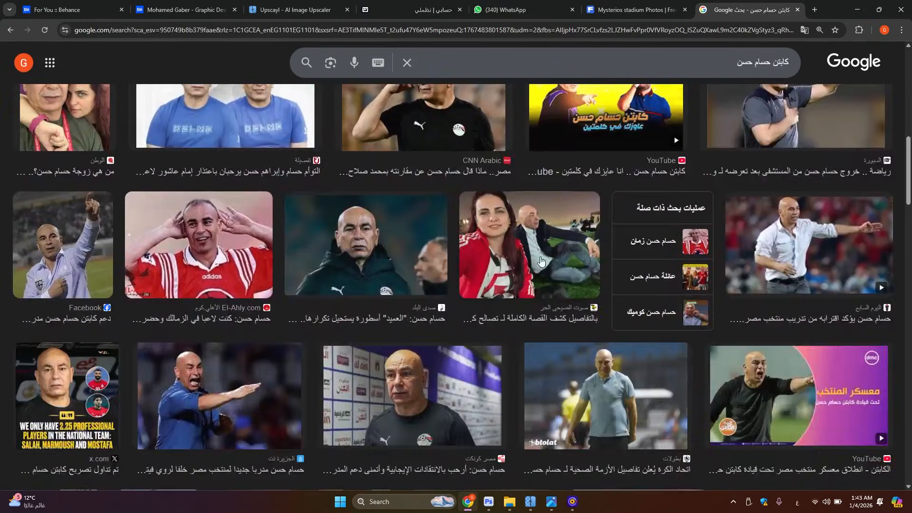
scroll(570, 257, "up", 3)
scroll(474, 270, "down", 10)
scroll(474, 270, "down", 10)
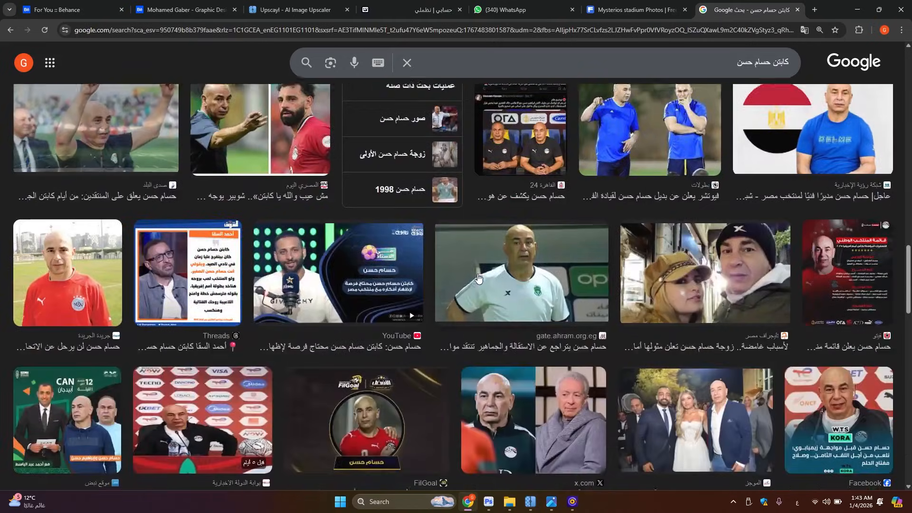
scroll(500, 284, "up", 5)
scroll(500, 284, "down", 10)
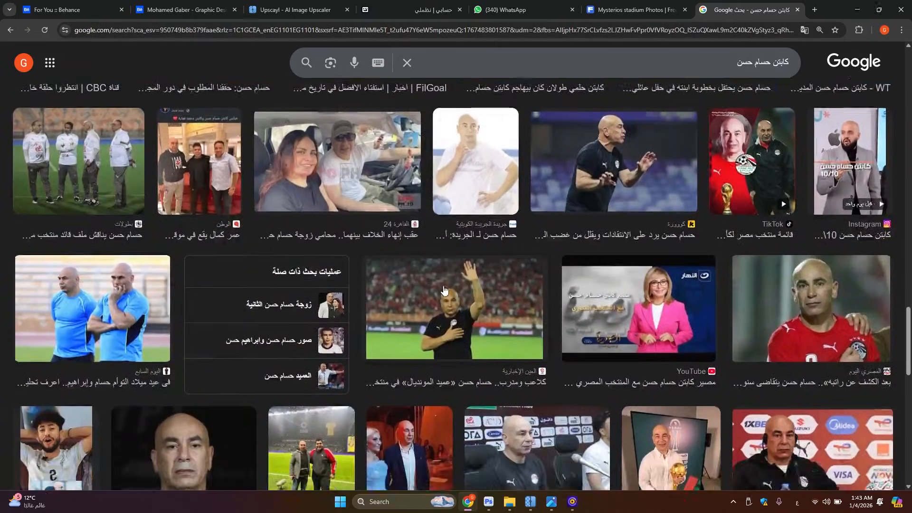
scroll(447, 270, "up", 2)
scroll(447, 270, "down", 4)
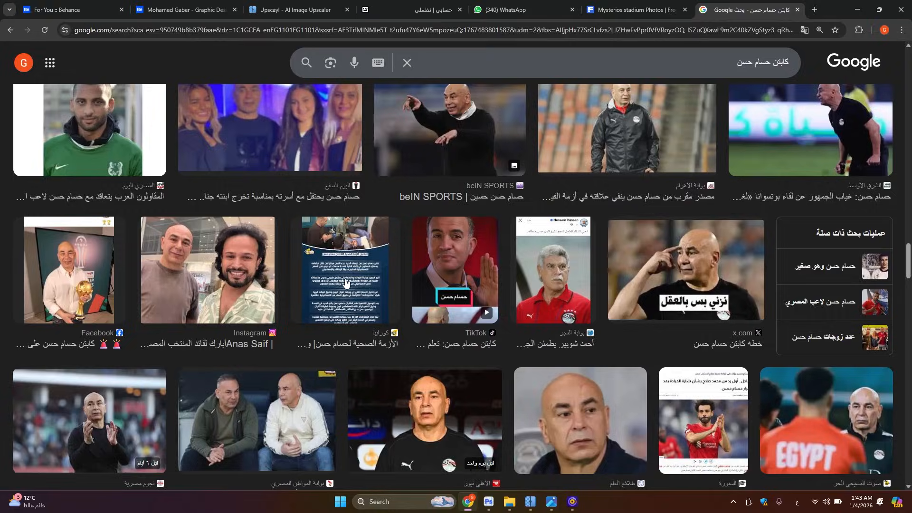
Examine the open Upscayl website and compare its before-and-after sample image
left_click(294, 9)
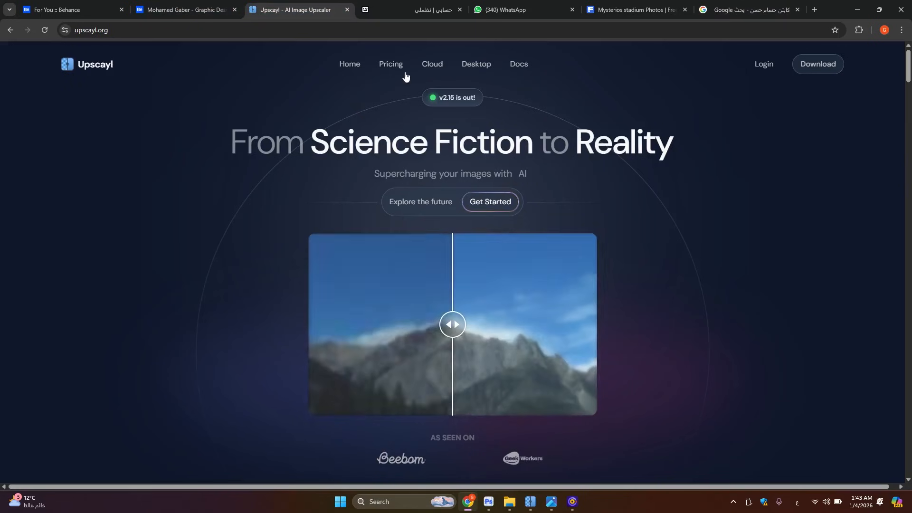
scroll(458, 254, "down", 3)
scroll(458, 254, "up", 3)
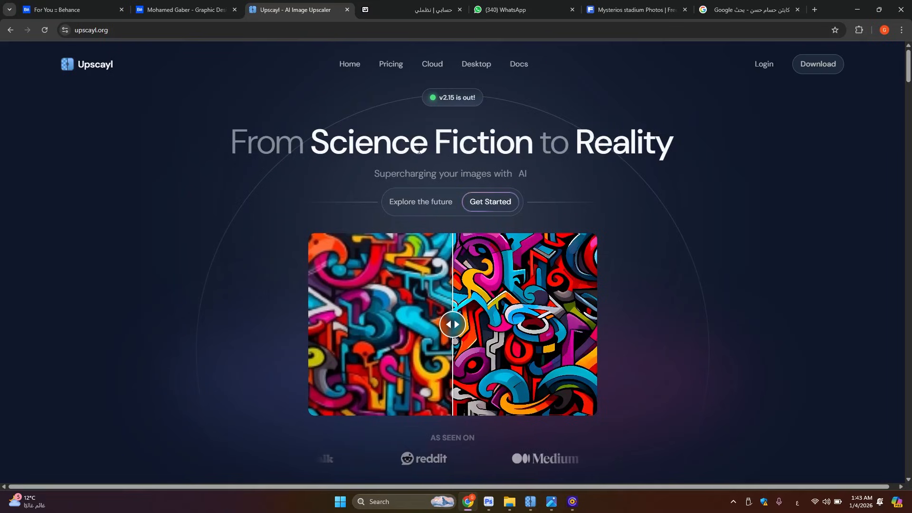
left_click_drag(453, 326, 403, 328)
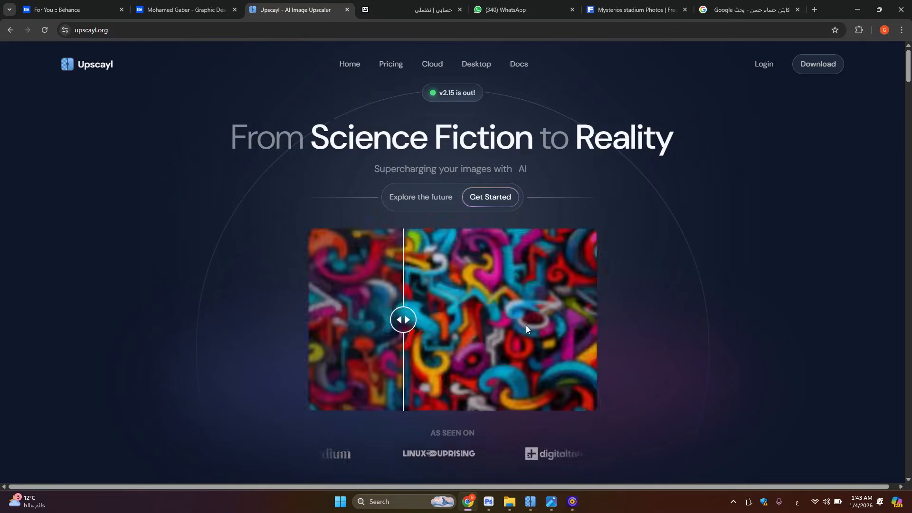
scroll(515, 350, "down", 3)
scroll(527, 413, "up", 2)
Switch to the Upscayl desktop app, try to load b25lrmn0050 from the project folder, and minimize the app
left_click(530, 501)
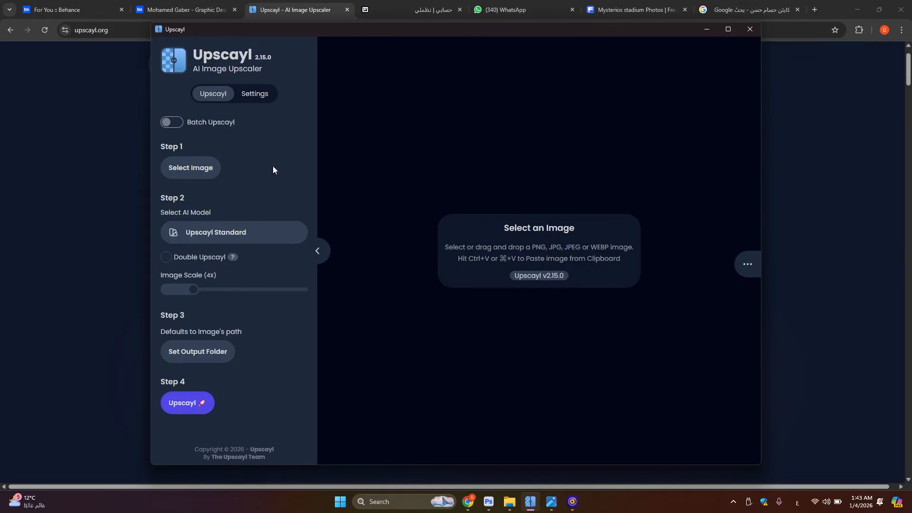
left_click(509, 502)
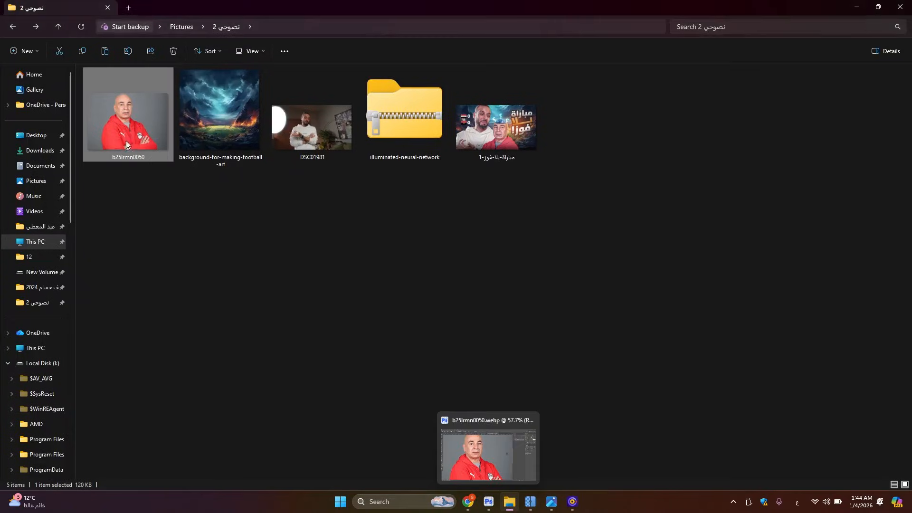
left_click_drag(126, 145, 513, 307)
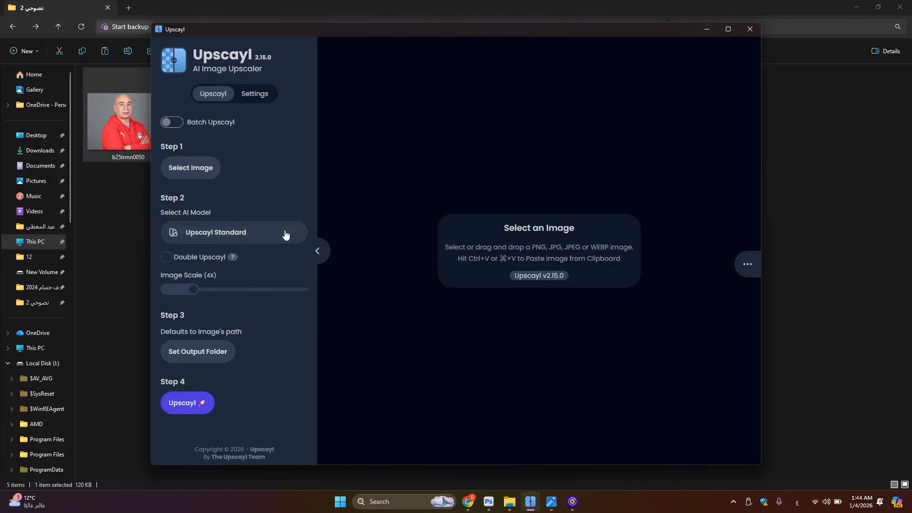
left_click(698, 37)
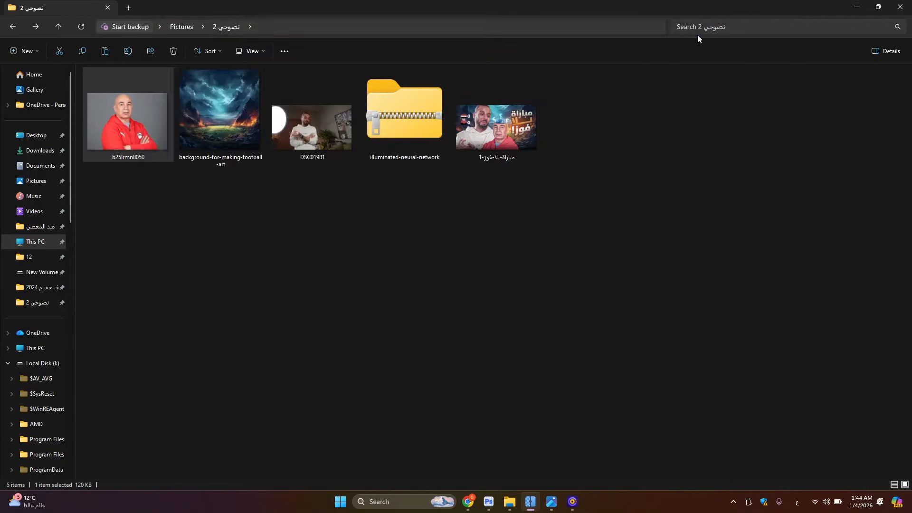
Switch to Photoshop and select the man in the red jacket in the b25lrmn0050 photo with Select Subject
left_click(489, 502)
scroll(388, 212, "down", 1)
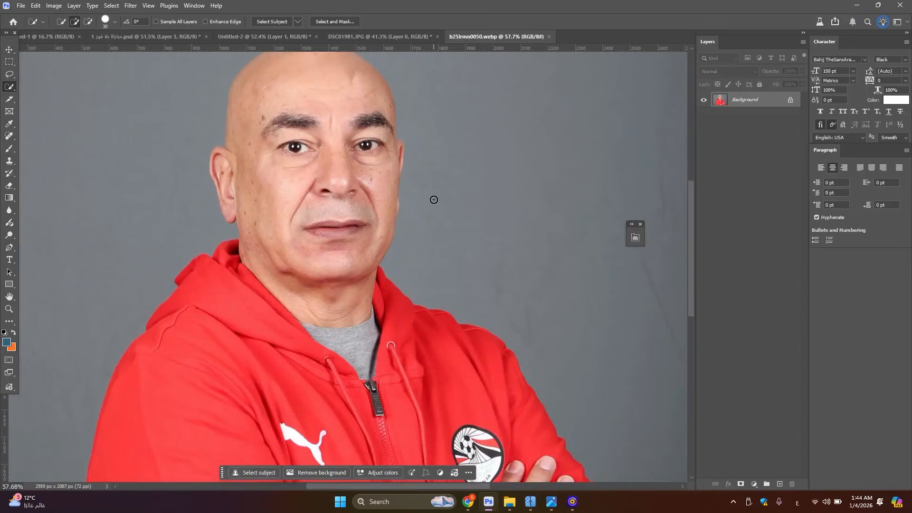
scroll(433, 198, "down", 5)
scroll(353, 191, "up", 3)
scroll(103, 148, "up", 1)
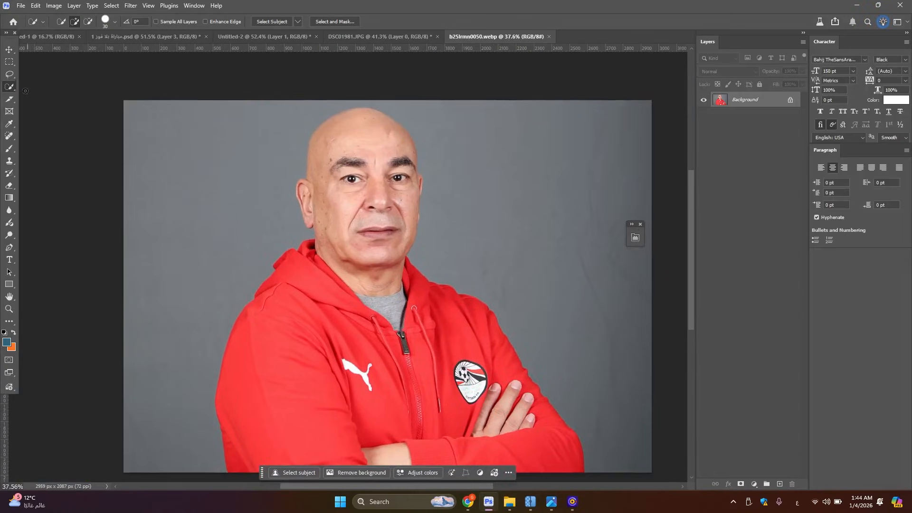
left_click(282, 21)
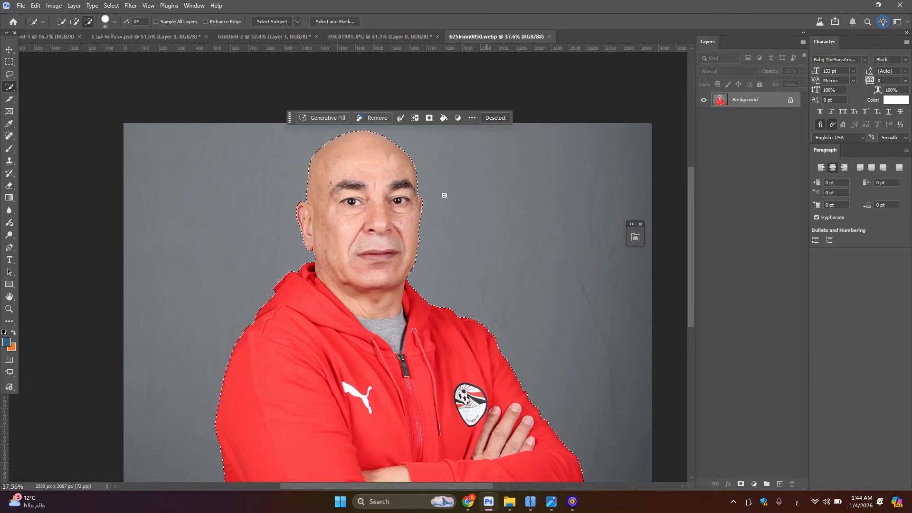
Mask out the grey background using the selection and convert the masked layer to a smart object
scroll(414, 110, "up", 2)
scroll(273, 224, "down", 2)
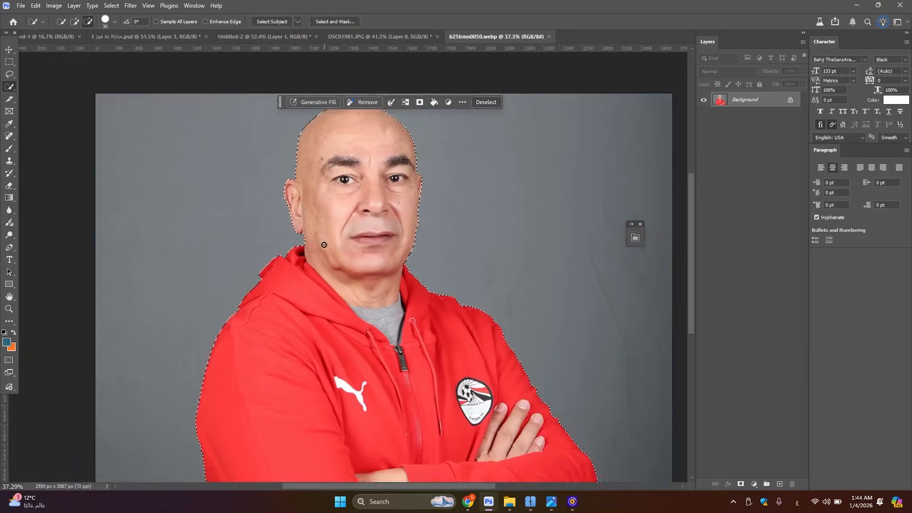
scroll(310, 233, "up", 4)
scroll(309, 236, "up", 4)
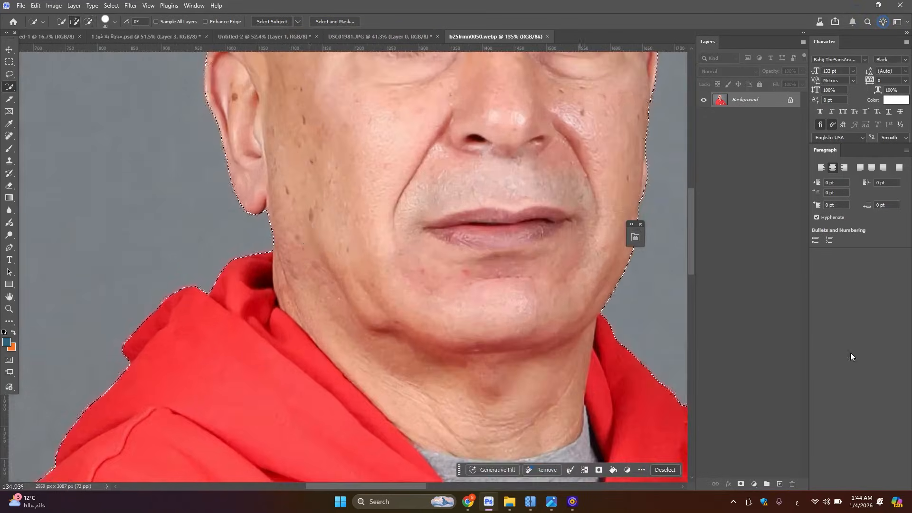
left_click(741, 484)
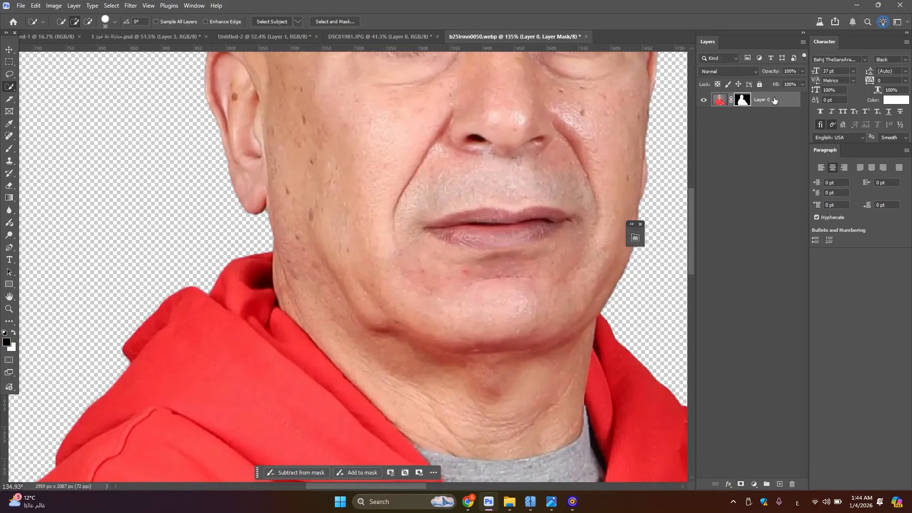
right_click(773, 99)
left_click(807, 266)
Bring the red-jacket cut-out into the Untitled-2 document and scale it to about 57%
left_click_drag(765, 98, 407, 341)
key("ctrl+t")
scroll(354, 164, "down", 2)
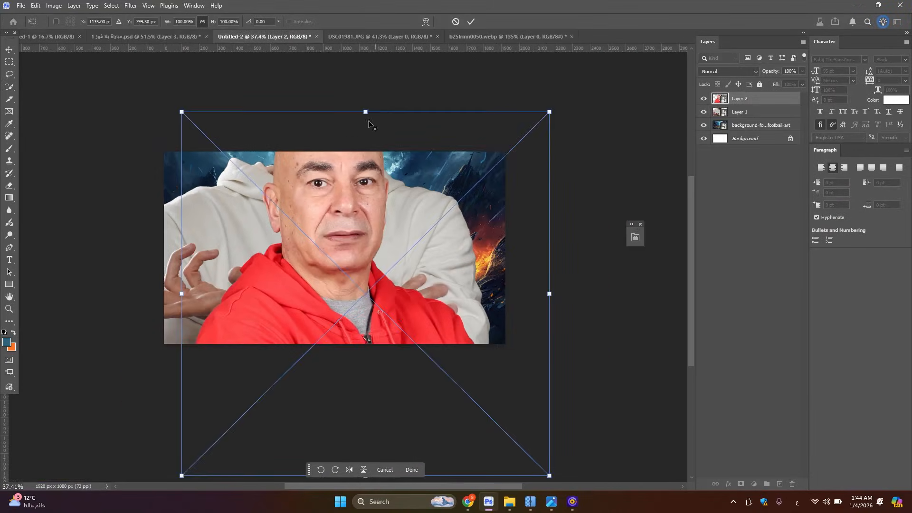
left_click_drag(366, 112, 367, 186)
left_click_drag(373, 313, 371, 288)
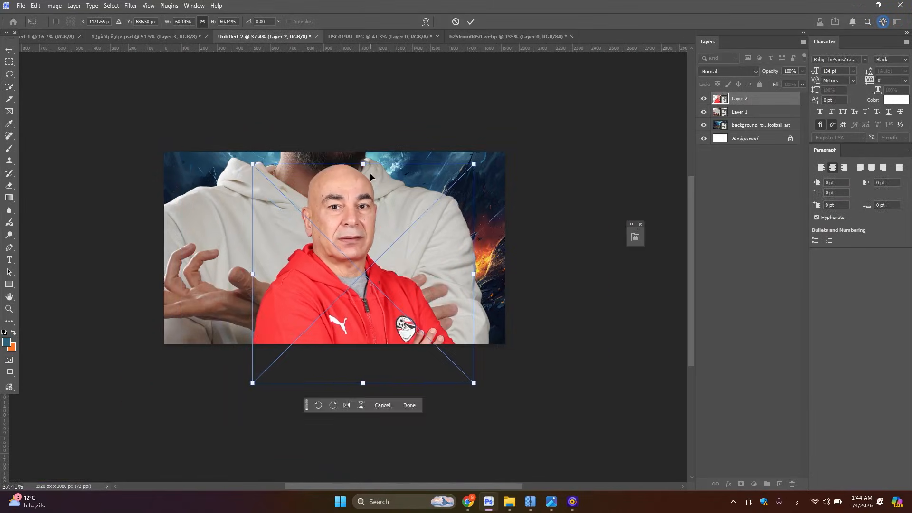
left_click_drag(364, 159, 363, 170)
left_click(8, 49)
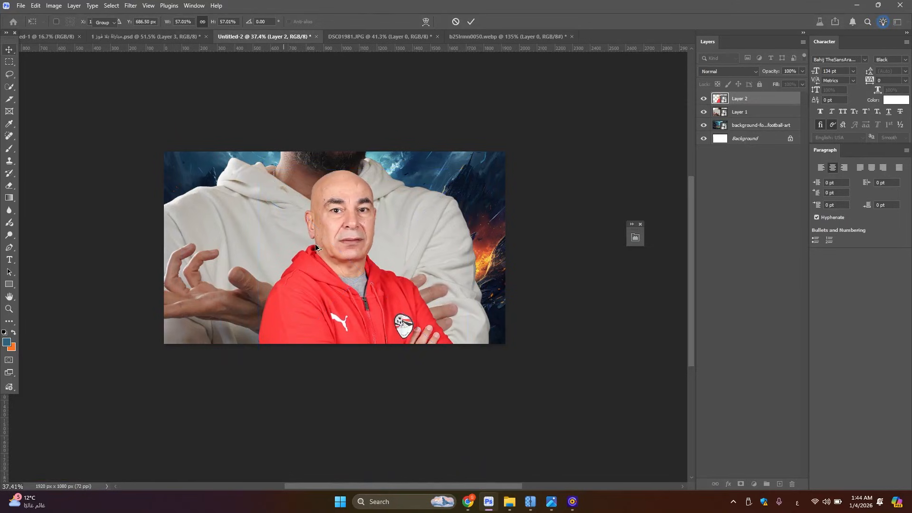
scroll(346, 235, "up", 2)
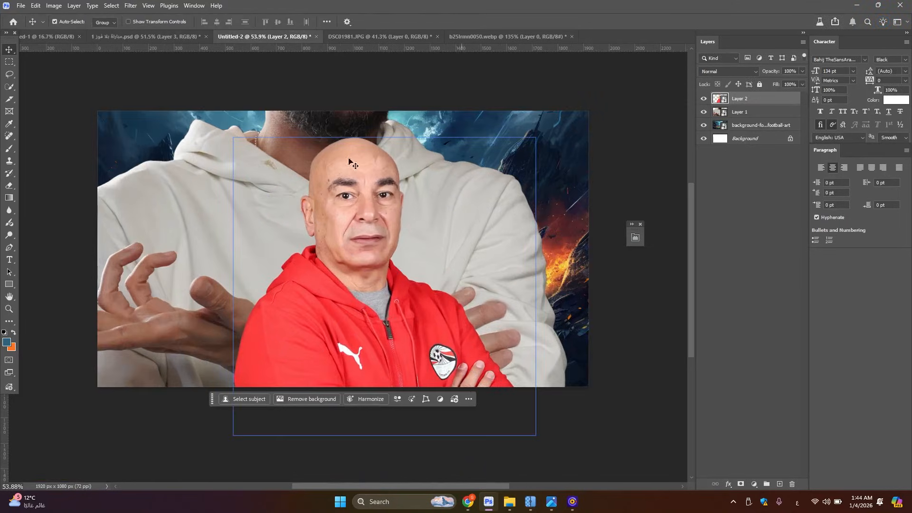
Hide the red-jacket cut-out, then shrink and reposition the white-hoodie man on the canvas's left half with his head at the upper edge
left_click(703, 99)
left_click(340, 239)
key("ctrl+t")
scroll(548, 266, "down", 2)
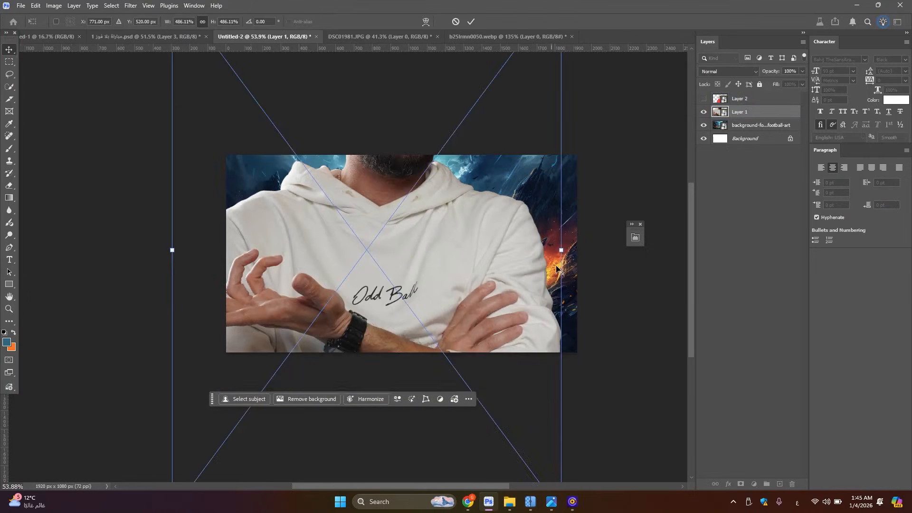
left_click_drag(562, 250, 474, 252)
left_click_drag(427, 278, 403, 312)
left_click_drag(333, 152, 333, 120)
left_click_drag(292, 274, 305, 274)
left_click_drag(347, 119, 346, 146)
left_click_drag(385, 247, 364, 234)
scroll(331, 402, "down", 2)
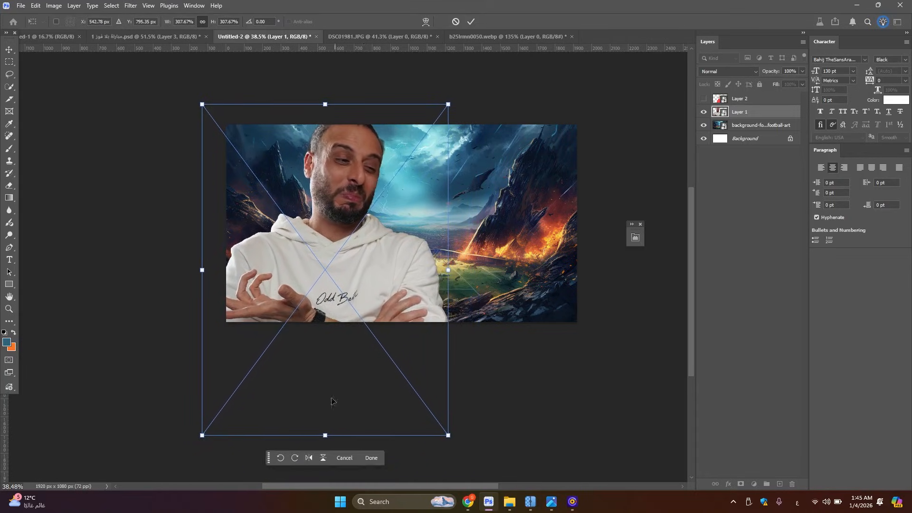
left_click_drag(332, 438, 328, 460)
left_click_drag(408, 196, 405, 195)
left_click(8, 48)
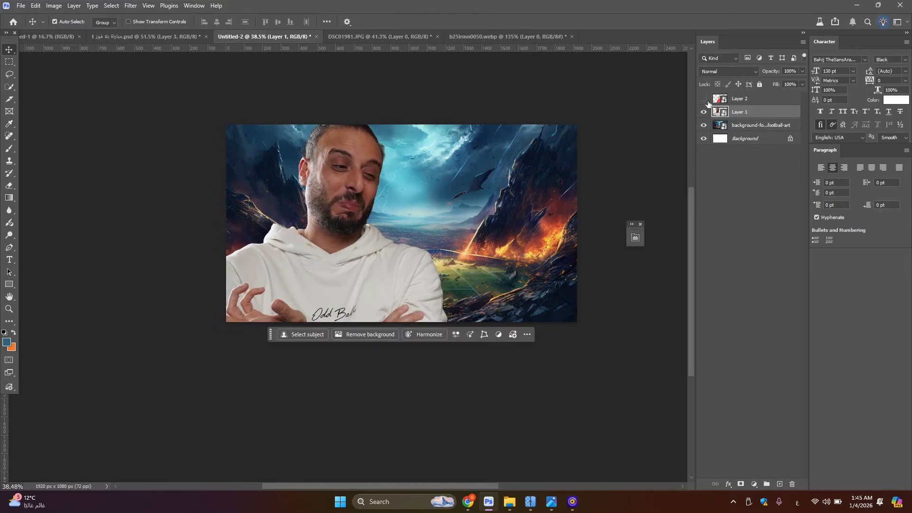
Show the red-jacket cut-out again and flip it horizontally
left_click(704, 98)
scroll(463, 245, "up", 4)
left_click(387, 234)
key("ctrl+t")
right_click(388, 237)
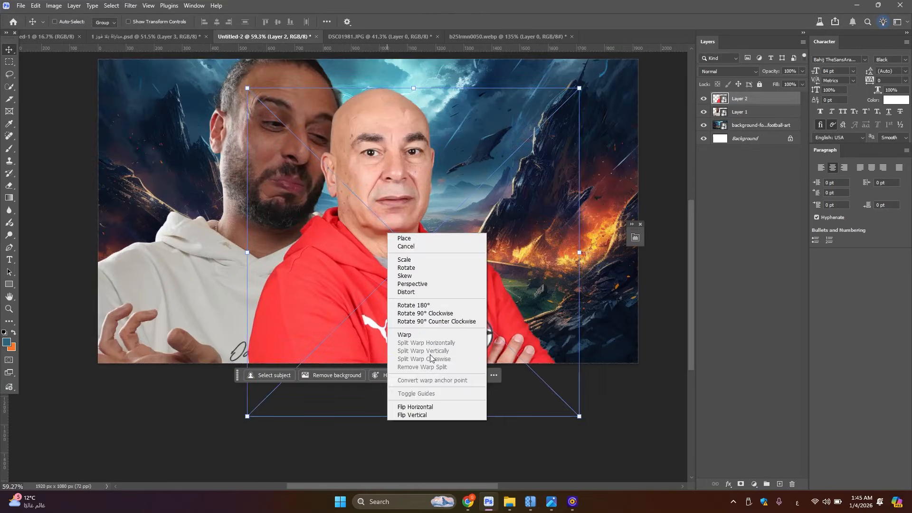
left_click(418, 407)
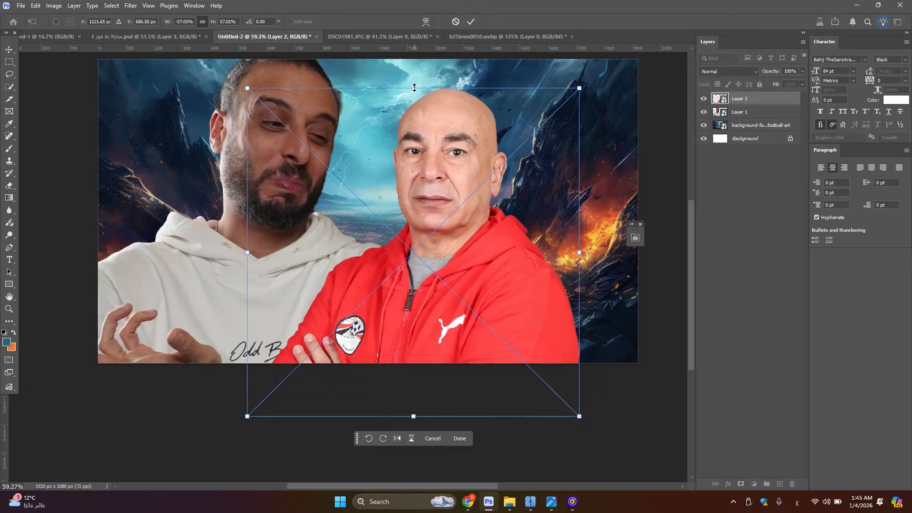
Scale the red-jacket cut-out to about 53.5% and place it low in the canvas centre, overlapping the hoodie
left_click_drag(414, 87, 414, 143)
left_click_drag(476, 240, 423, 250)
left_click_drag(360, 155, 360, 127)
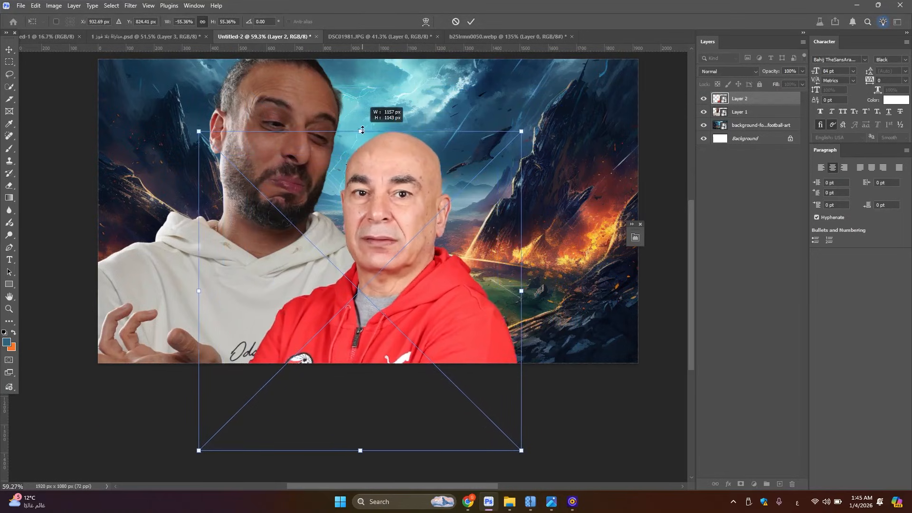
left_click_drag(371, 175, 373, 204)
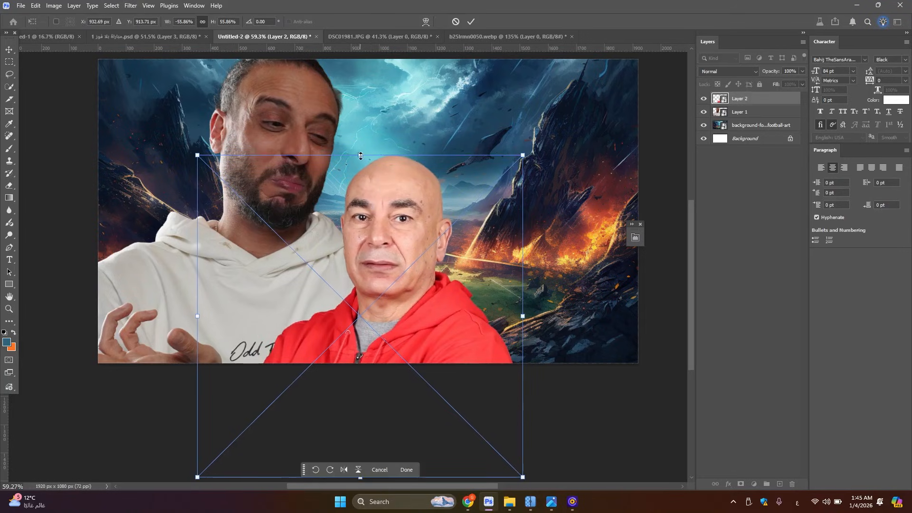
left_click_drag(359, 146, 360, 162)
left_click_drag(400, 279, 403, 271)
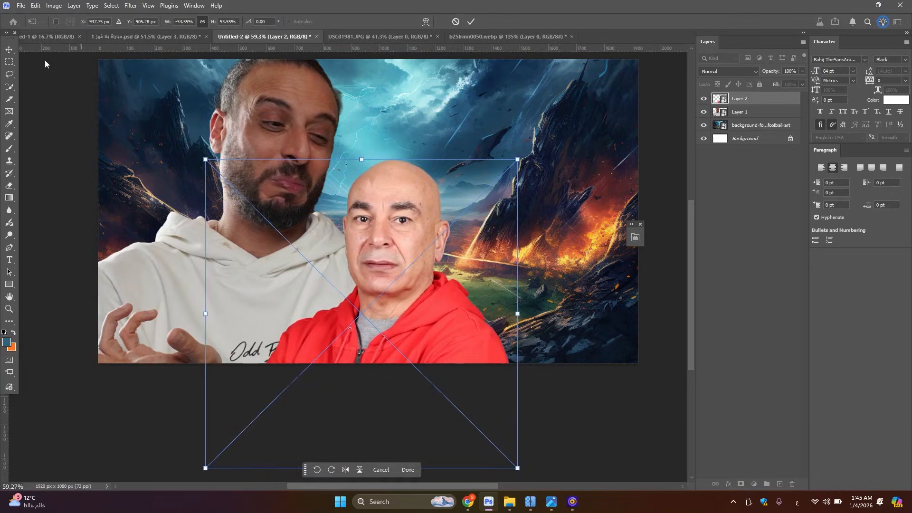
left_click(12, 50)
Compare the Untitled-2 composition with the finished reference PSD and the DSC01981 cut-out
scroll(457, 210, "down", 6)
scroll(442, 212, "up", 3)
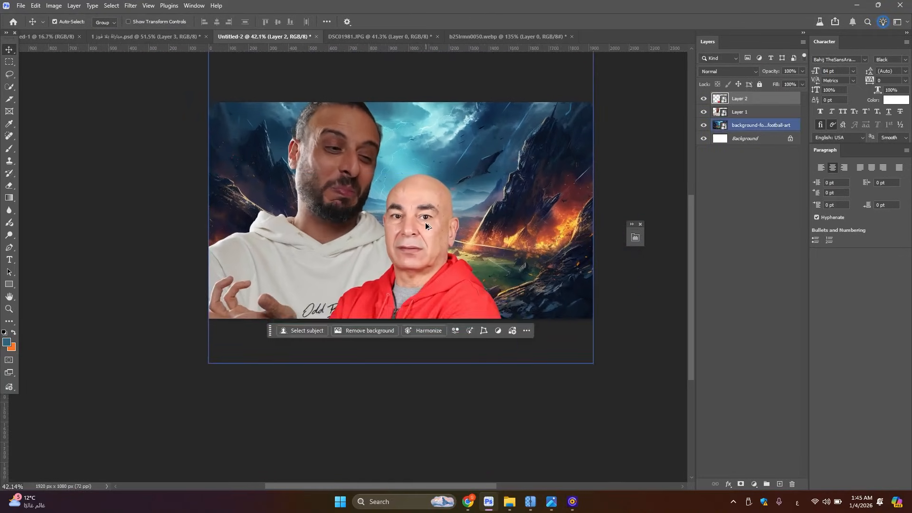
scroll(425, 226, "up", 2)
scroll(393, 87, "down", 3)
scroll(270, 61, "up", 2)
left_click(127, 40)
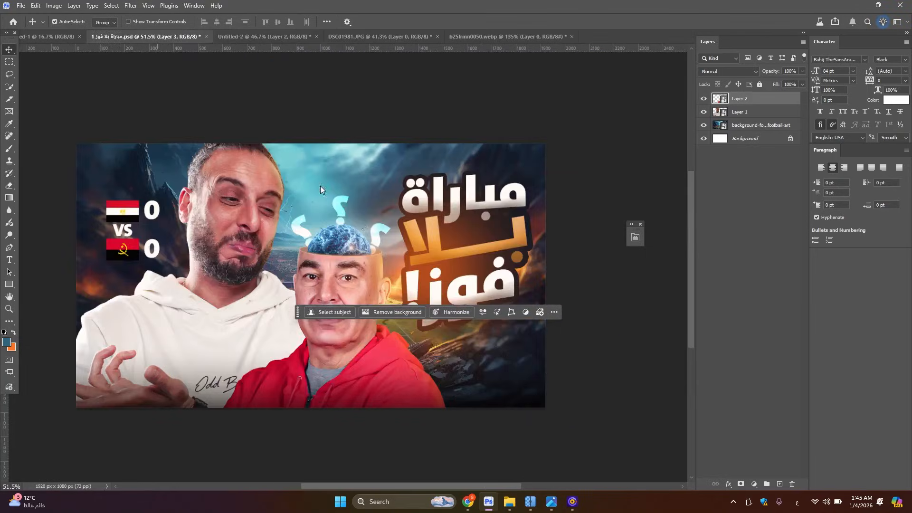
scroll(349, 301, "down", 2)
scroll(346, 312, "up", 3)
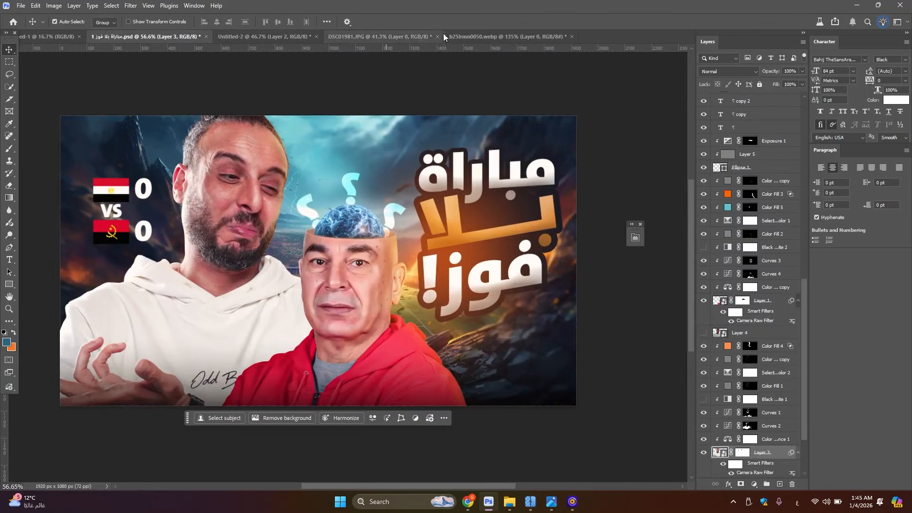
left_click(401, 36)
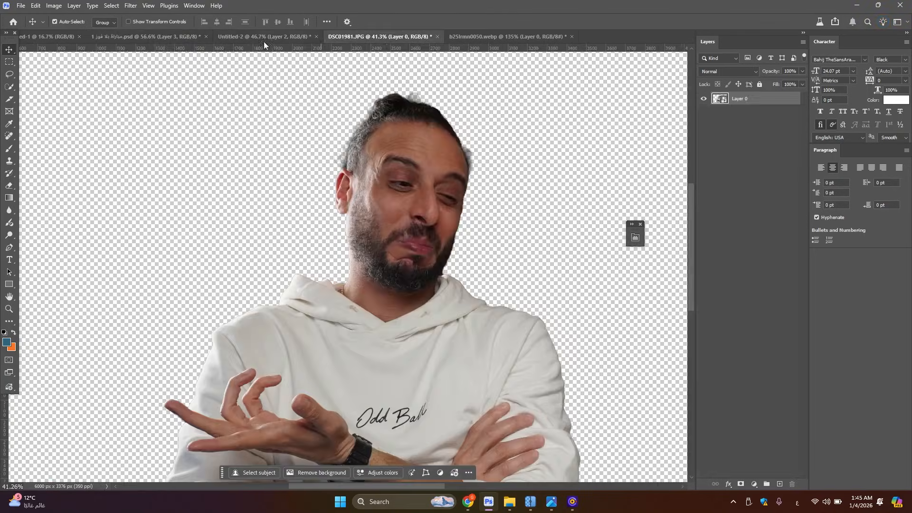
left_click(236, 39)
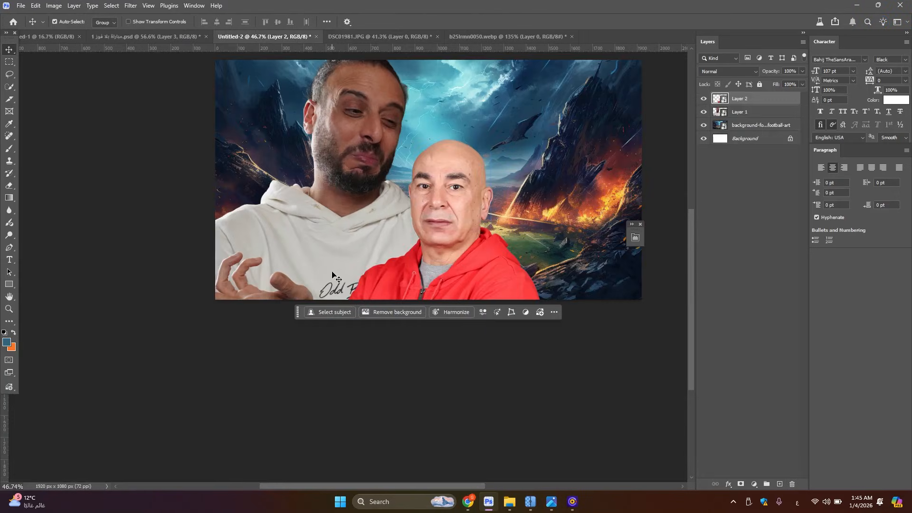
Examine both portraits up close, checking the faces and the cut-out edges
scroll(433, 270, "up", 2)
scroll(432, 270, "up", 3)
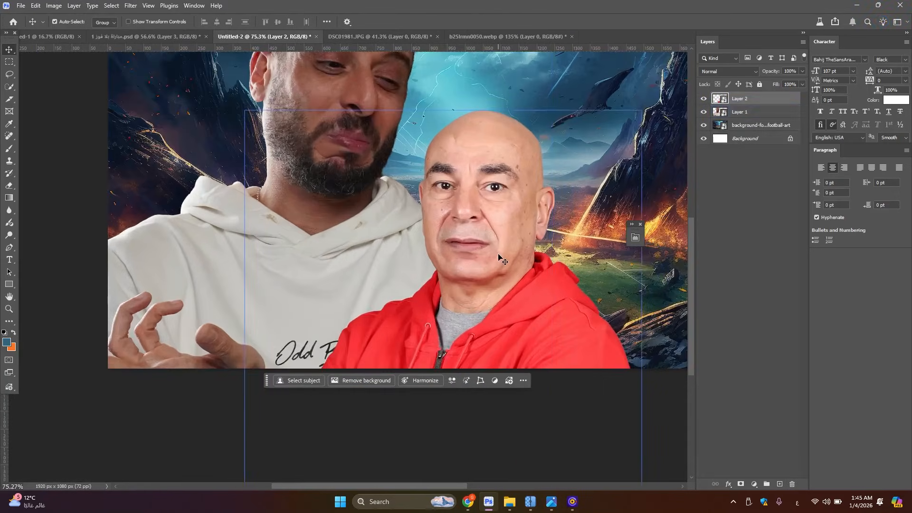
scroll(494, 216, "up", 1)
scroll(498, 202, "up", 4)
scroll(508, 174, "down", 4)
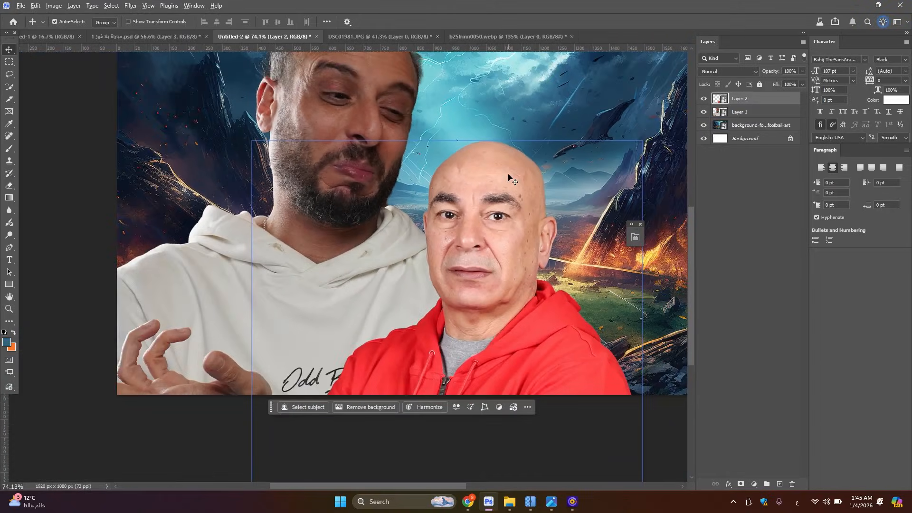
scroll(499, 180, "down", 5)
scroll(489, 184, "up", 4)
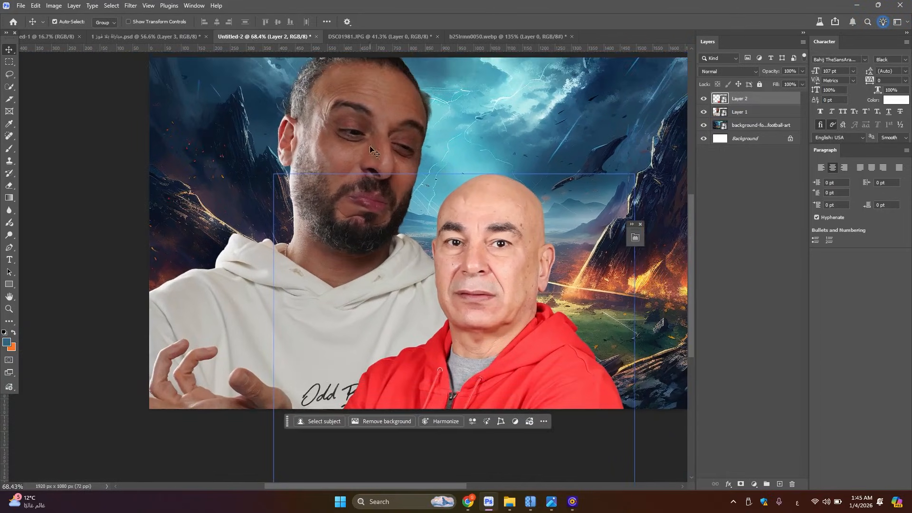
scroll(371, 150, "down", 1)
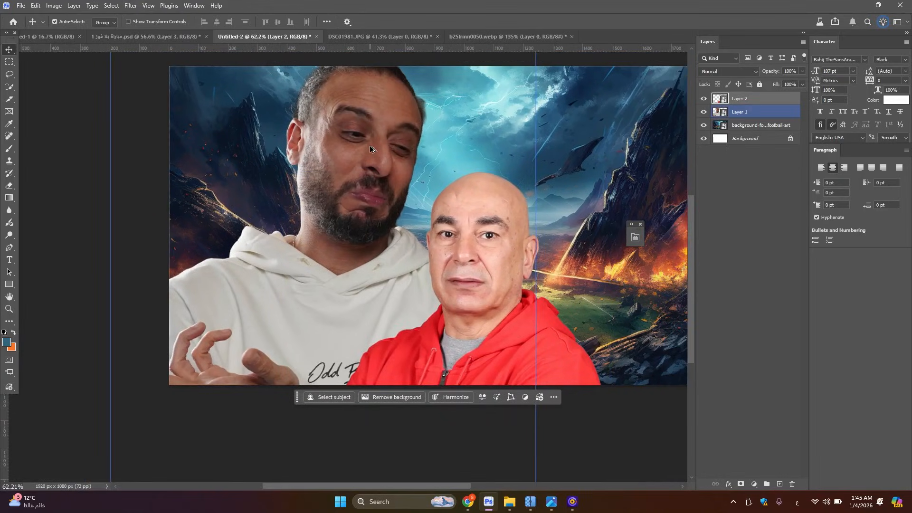
scroll(370, 147, "up", 5)
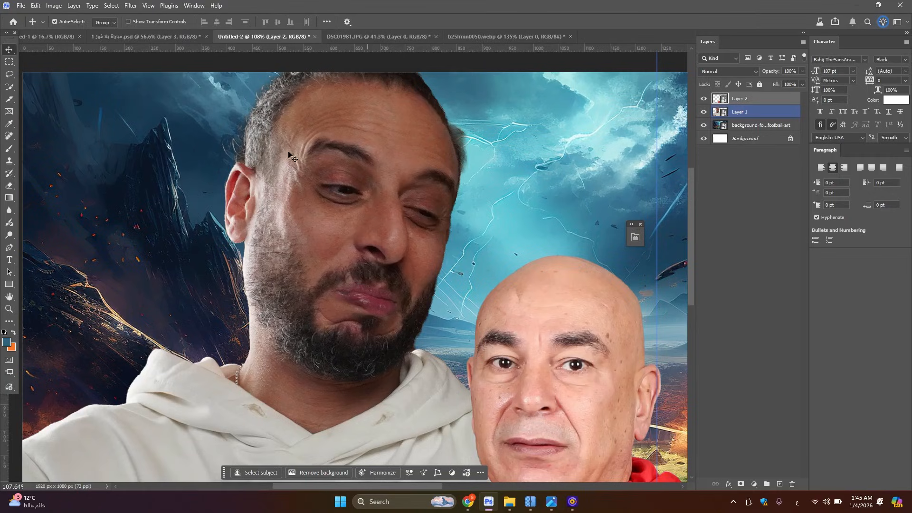
scroll(197, 395, "down", 1)
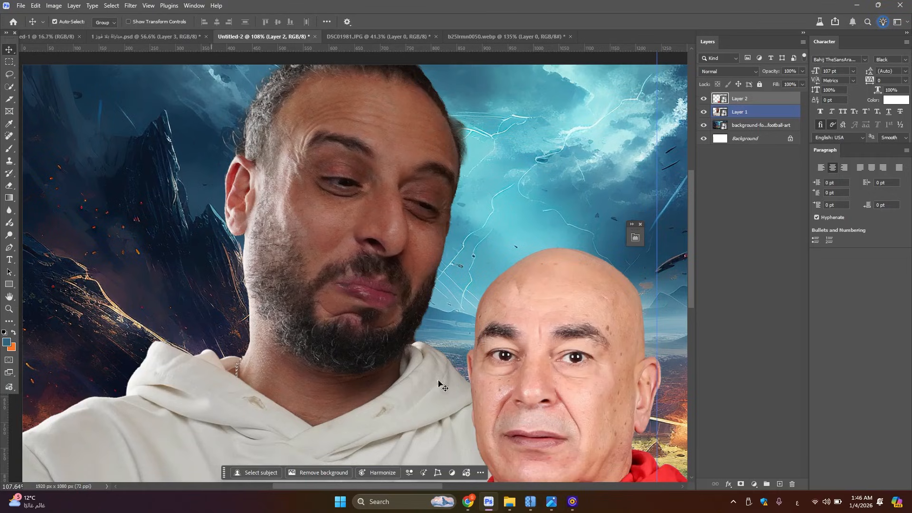
scroll(374, 333, "down", 1)
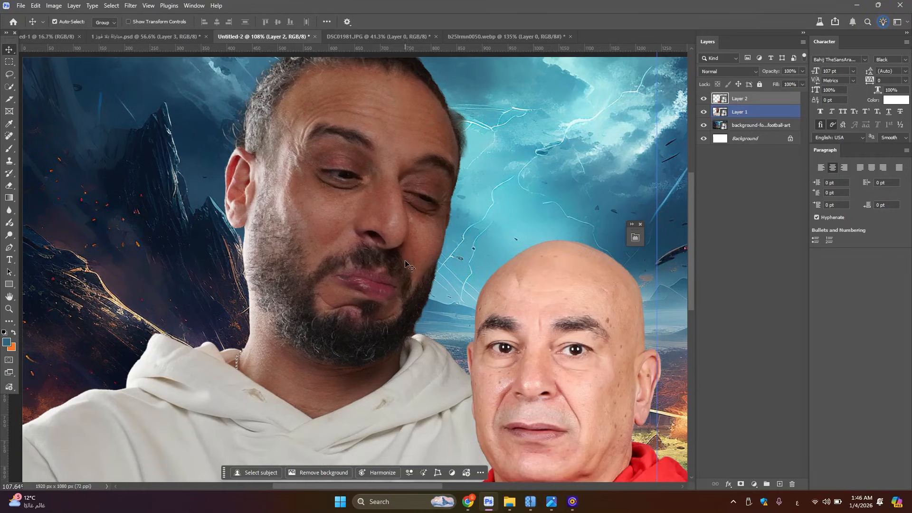
Add a layer mask to Layer 1 and paint out the stray hair behind the bearded man's head with a small black brush
left_click(760, 114)
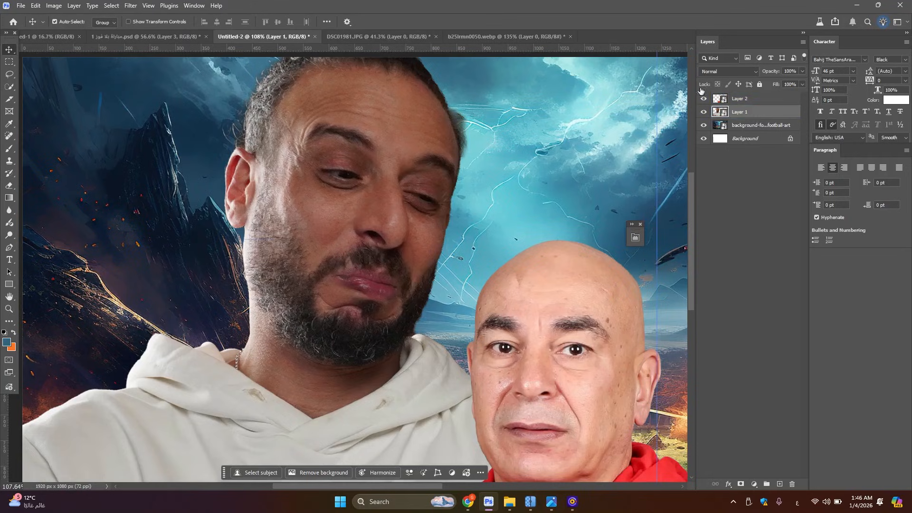
left_click(742, 484)
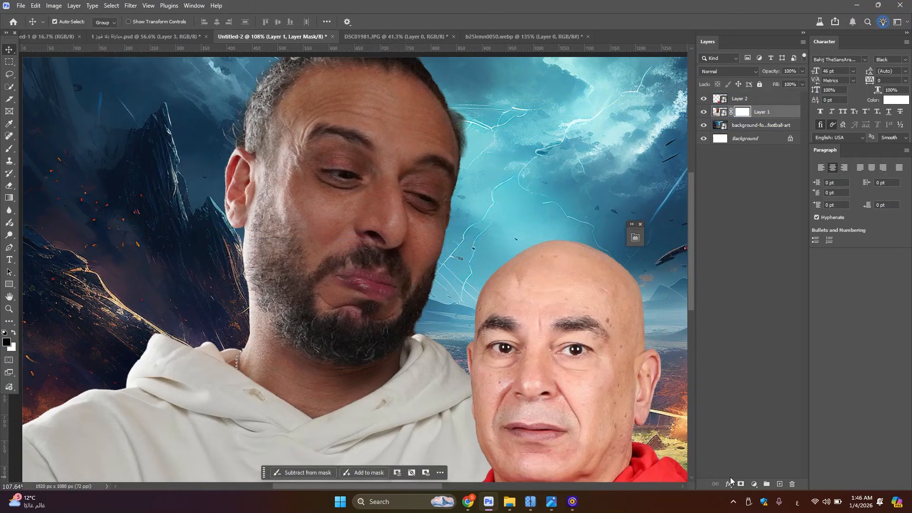
key("b")
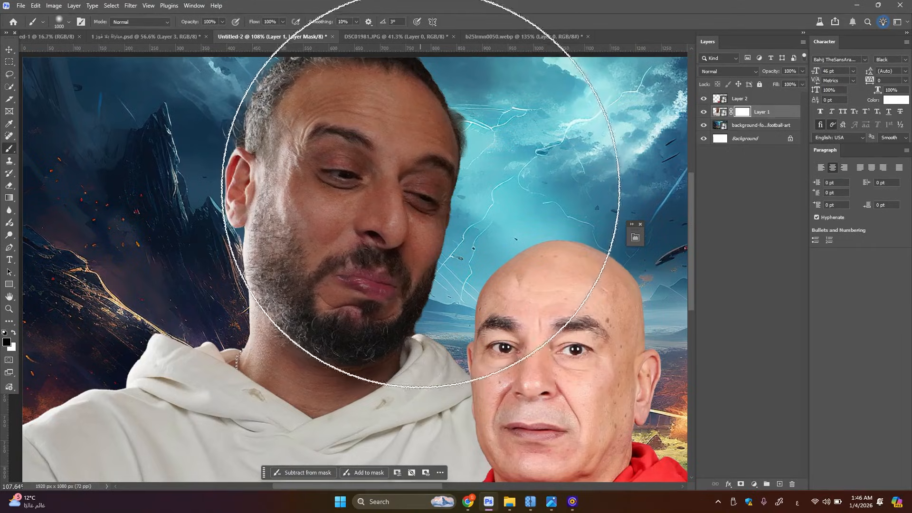
key("bracketleft")
key("bracketleft")
key("bracketleft")
key("bracketleft")
key("bracketleft")
key("bracketleft")
key("bracketleft")
key("bracketleft")
key("bracketleft")
key("bracketleft")
key("bracketleft")
key("bracketleft")
key("bracketleft")
key("bracketleft")
key("bracketleft")
key("bracketleft")
key("bracketleft")
key("bracketleft")
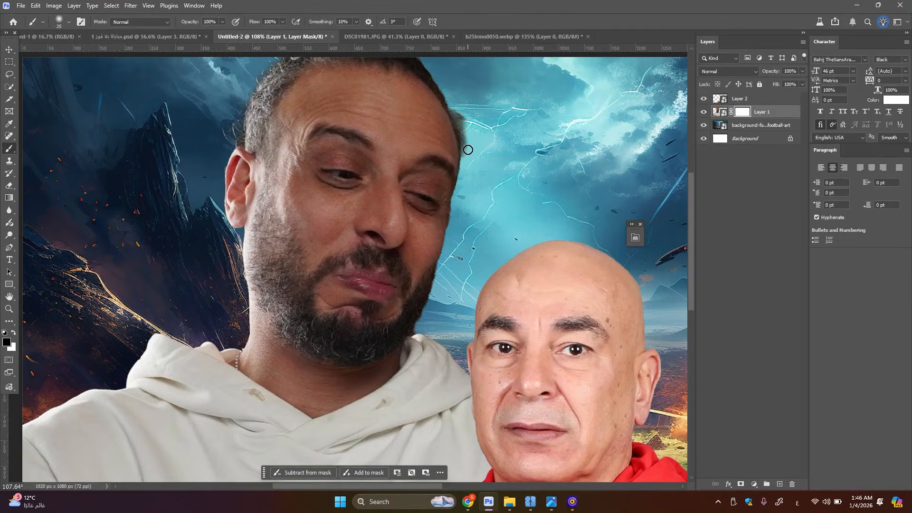
mouse_move(466, 147)
left_mouse_down()
mouse_move(466, 163)
mouse_move(461, 121)
mouse_move(465, 153)
left_mouse_up()
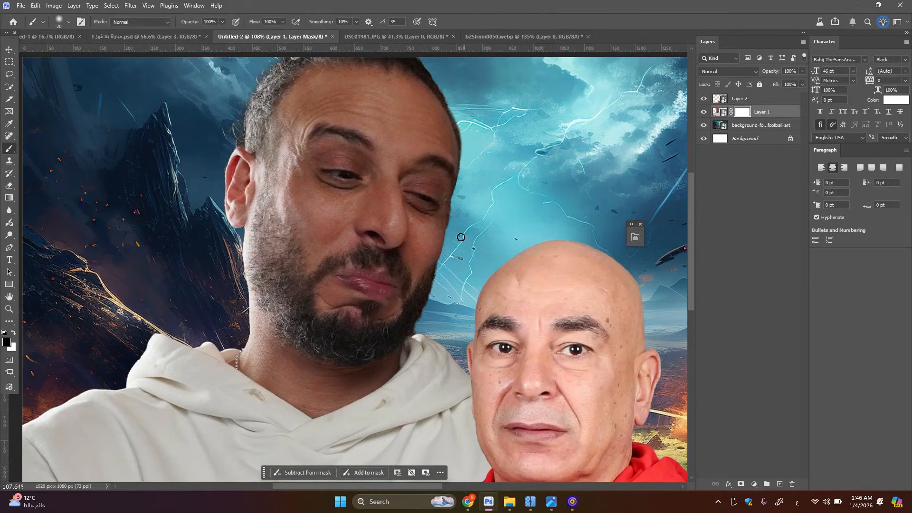
Clean up the cut-out edge around the bearded man's head and neck by painting black on the Layer 1 mask
key("bracketleft")
mouse_move(299, 306)
left_mouse_down()
mouse_move(434, 298)
mouse_move(405, 343)
left_mouse_up()
key("bracketright")
key("bracketright")
key("bracketright")
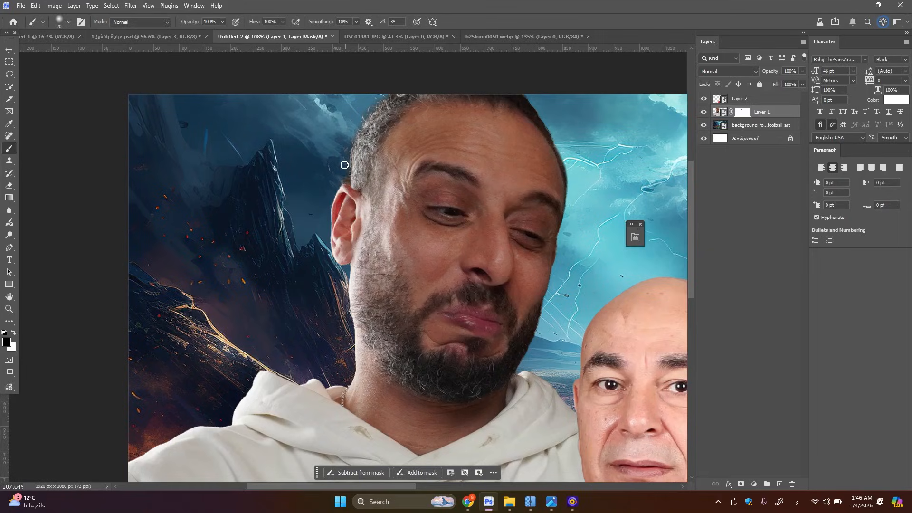
key("bracketleft")
key("bracketright")
left_click_drag(342, 327, 390, 223)
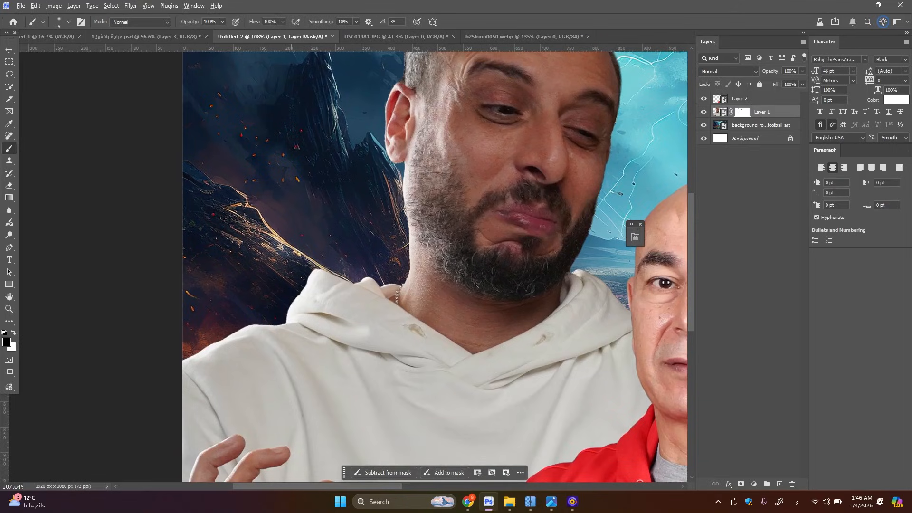
Paint black on the Layer 1 mask with a smaller brush to smooth the white hoodie's hood and shoulder edge
scroll(291, 312, "up", 5)
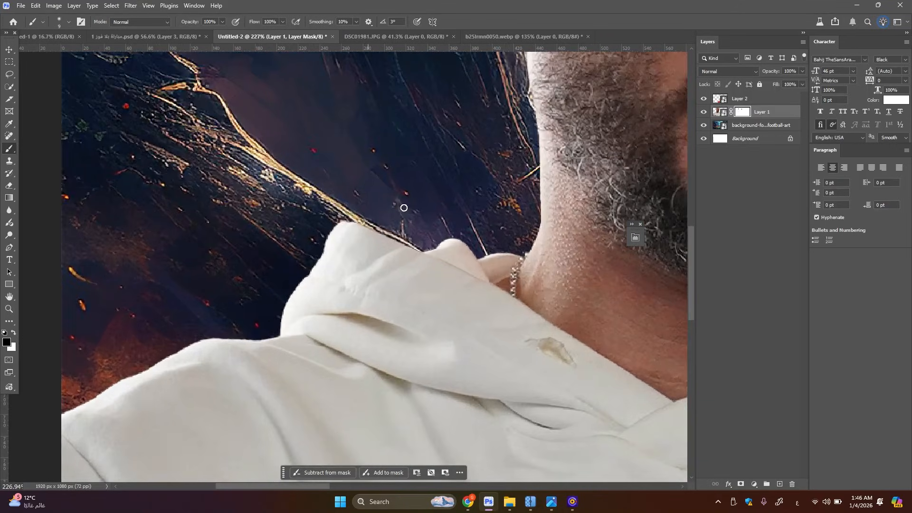
key("bracketleft")
key("bracketleft")
left_click_drag(210, 351, 338, 253)
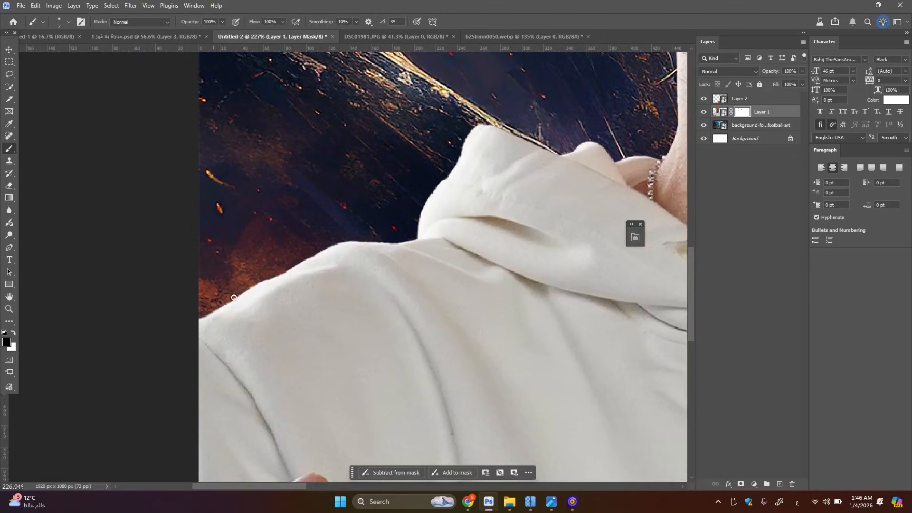
left_click_drag(251, 285, 348, 234)
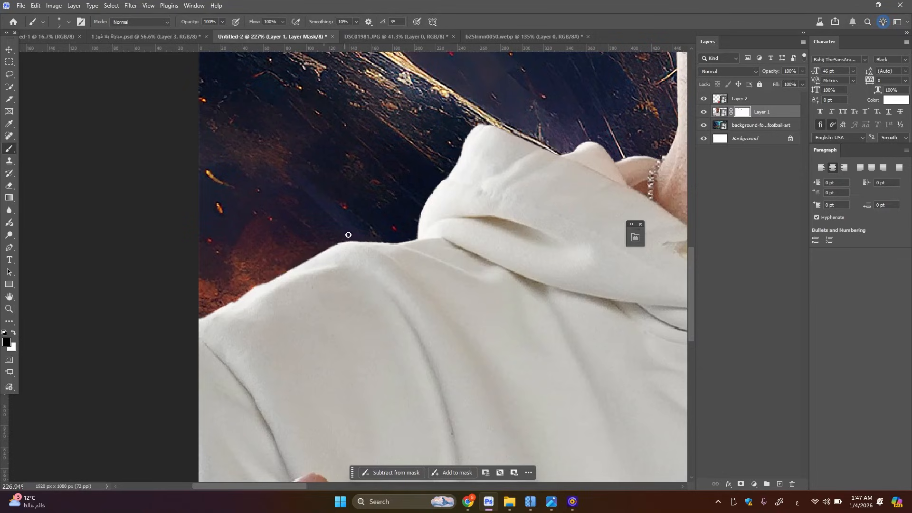
scroll(450, 217, "down", 5)
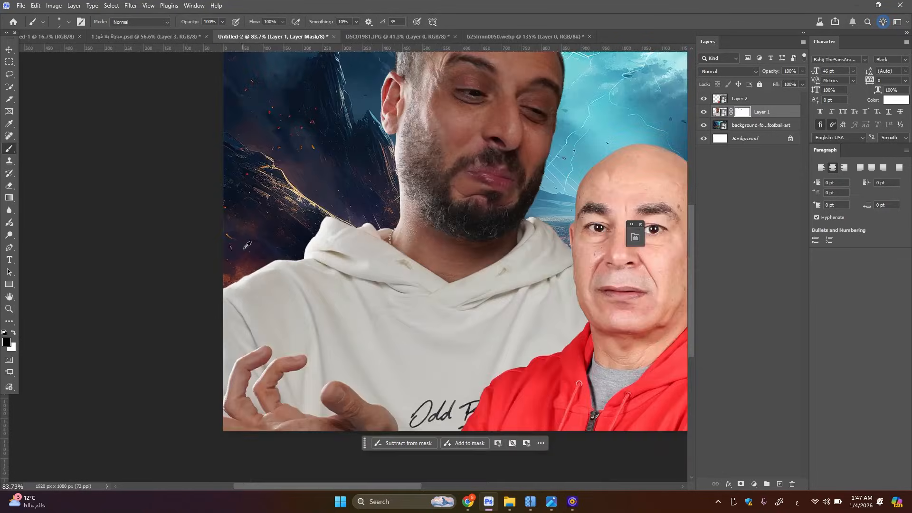
scroll(449, 217, "down", 4)
scroll(449, 217, "up", 5)
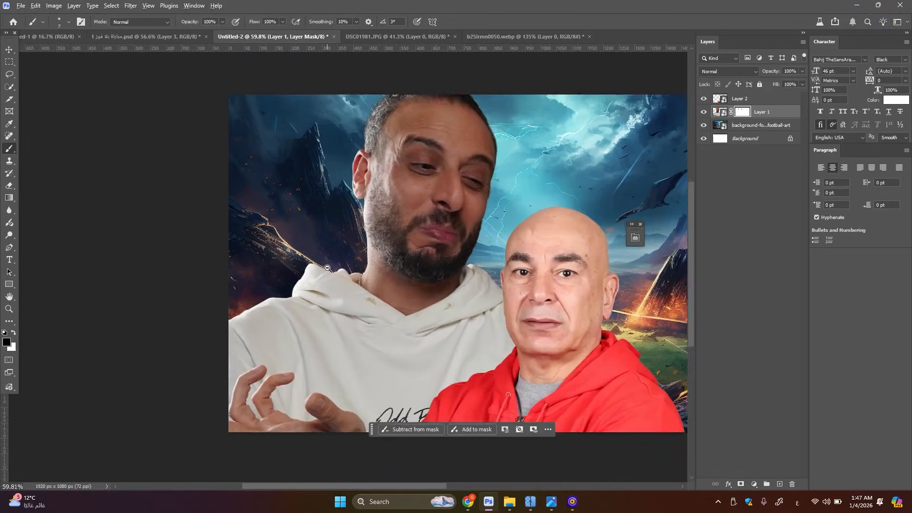
scroll(327, 267, "down", 3)
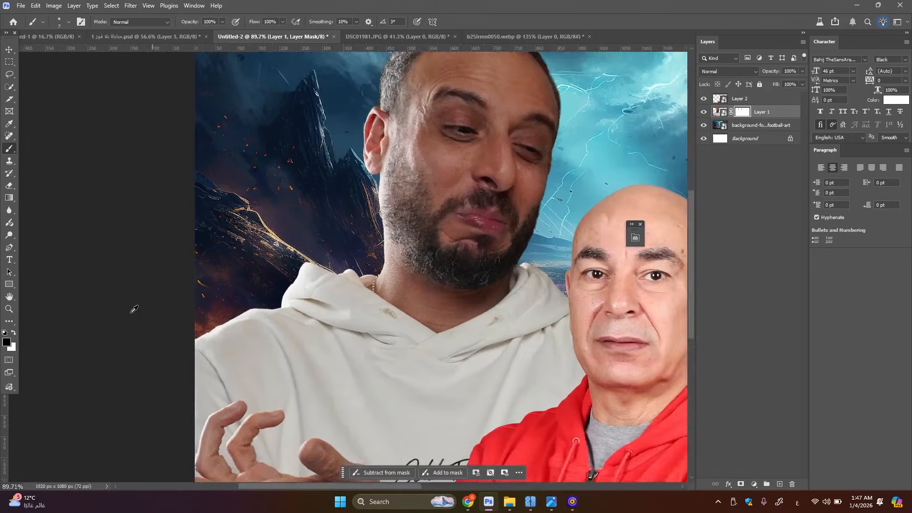
scroll(130, 309, "up", 2)
Apply a Camera Raw Filter to Layer 1's image with Exposure +0.25, Contrast -6, Highlights +46, Shadows +49, Whites -40 and Blacks -1
key("v")
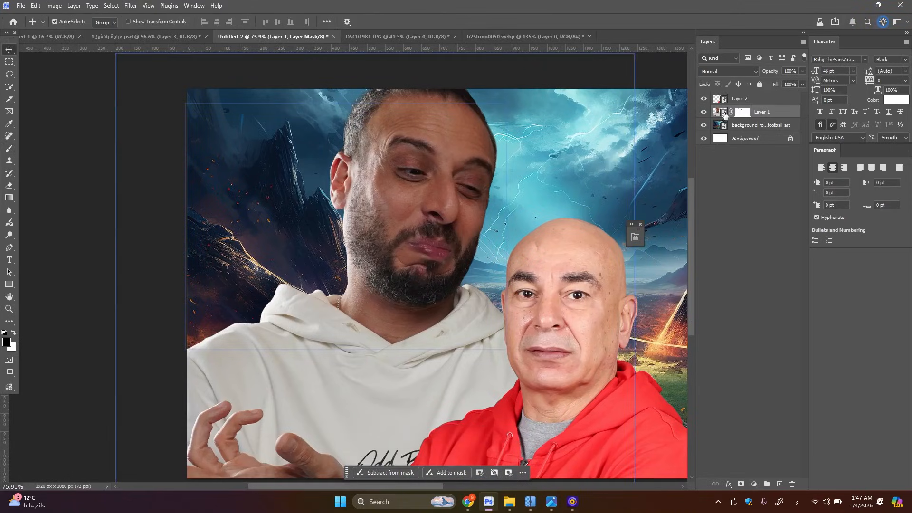
left_click(717, 112)
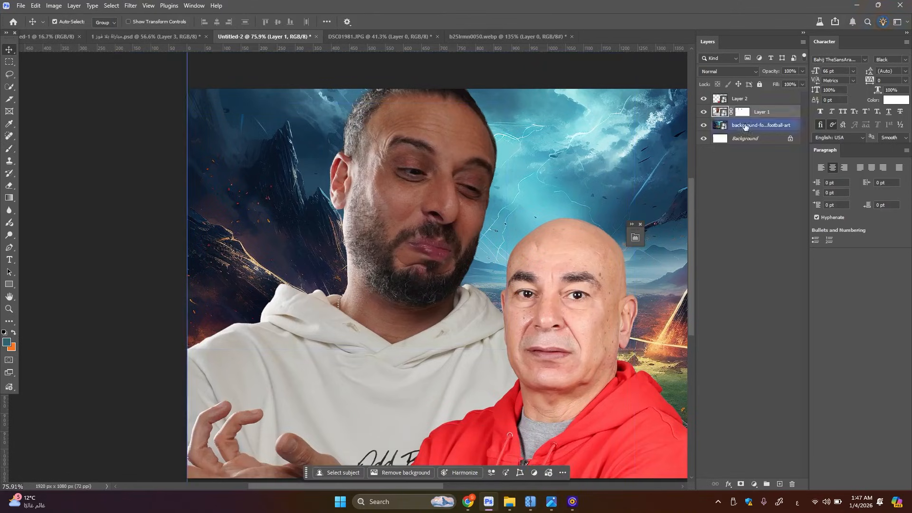
left_click(131, 5)
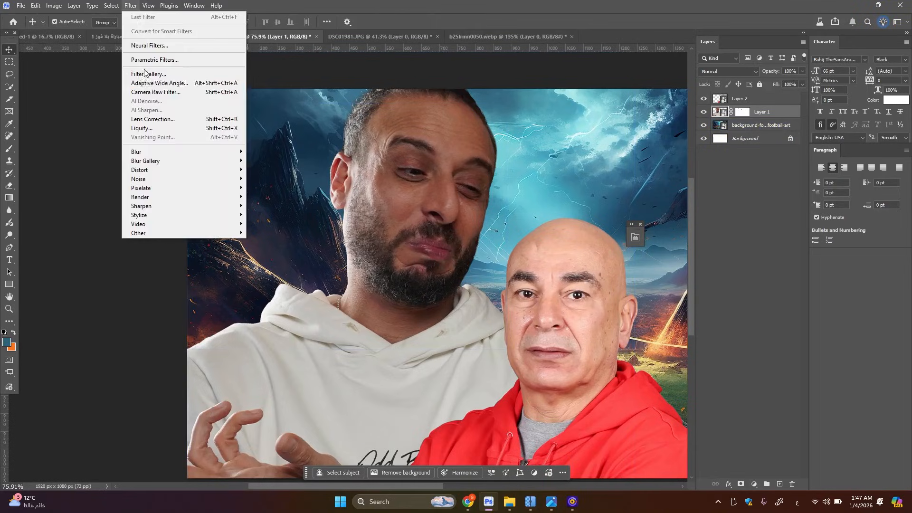
left_click(155, 93)
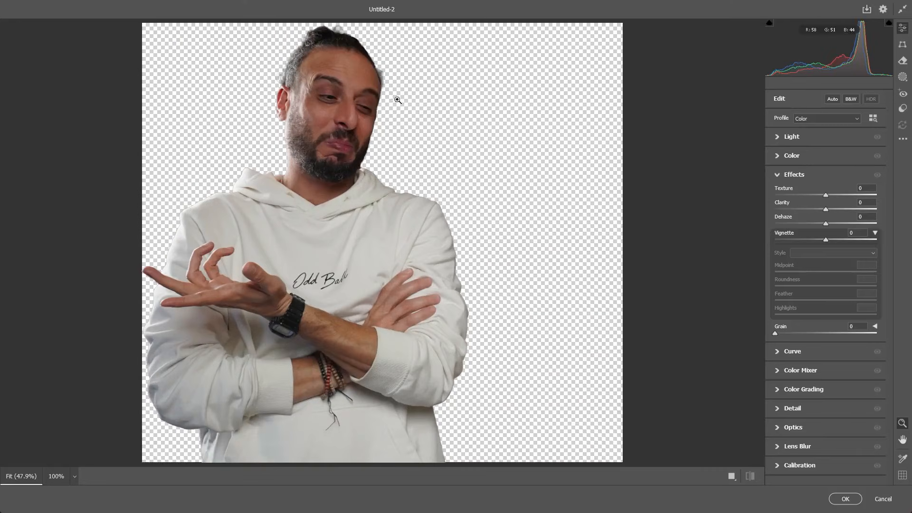
scroll(349, 126, "up", 5)
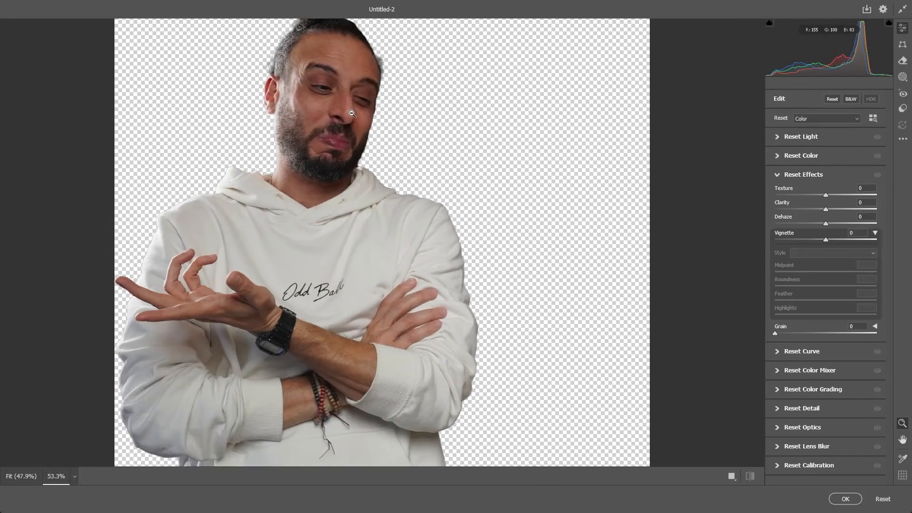
scroll(349, 126, "up", 1)
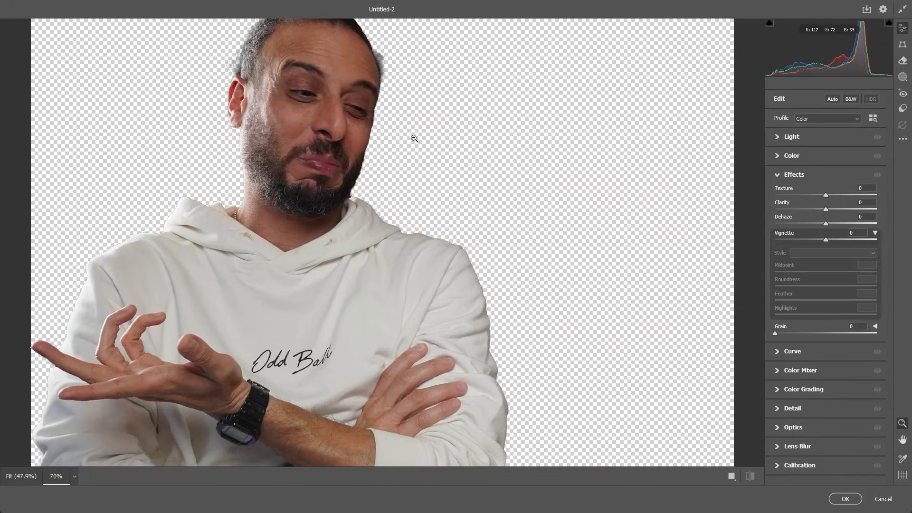
left_click(801, 139)
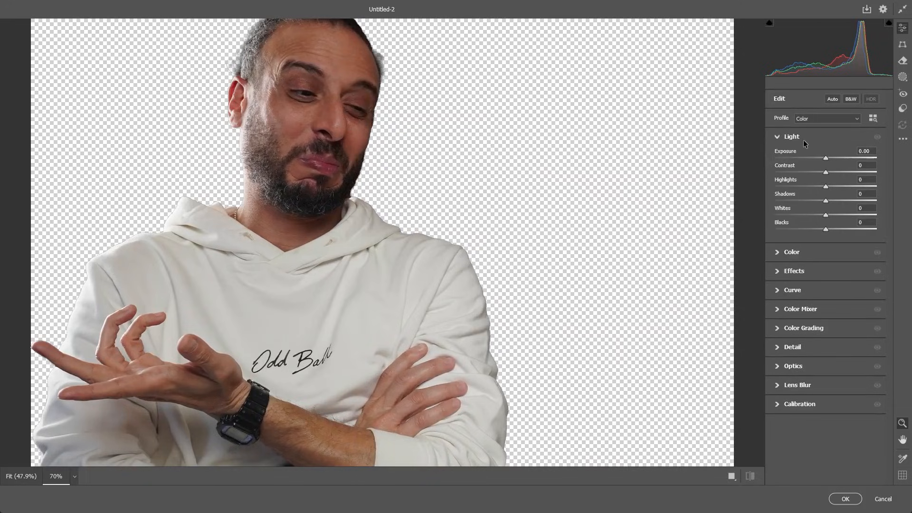
left_click_drag(826, 187, 849, 178)
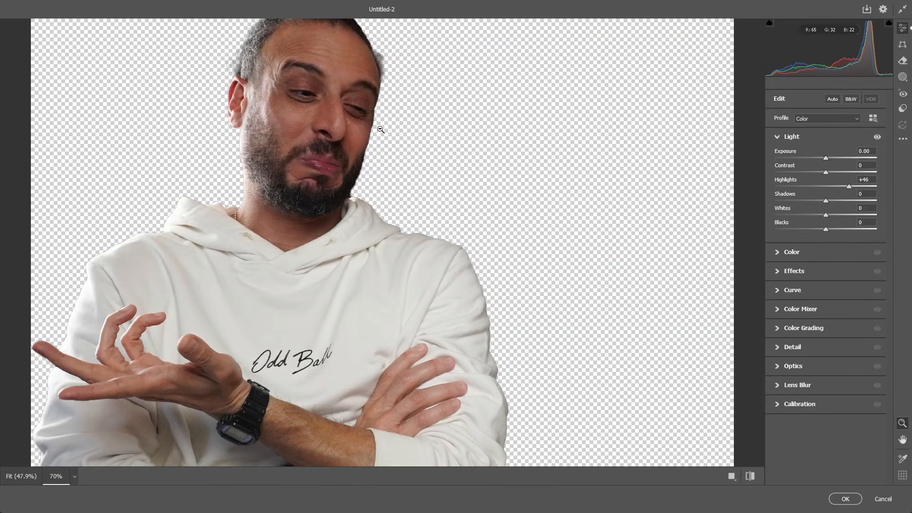
left_click_drag(826, 201, 828, 157)
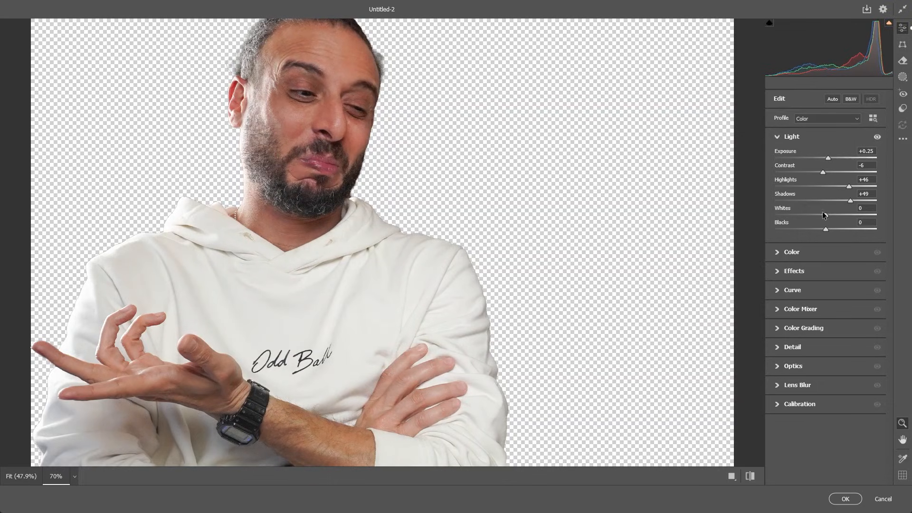
mouse_move(825, 215)
left_mouse_down()
mouse_move(795, 219)
mouse_move(855, 226)
mouse_move(826, 229)
left_mouse_up()
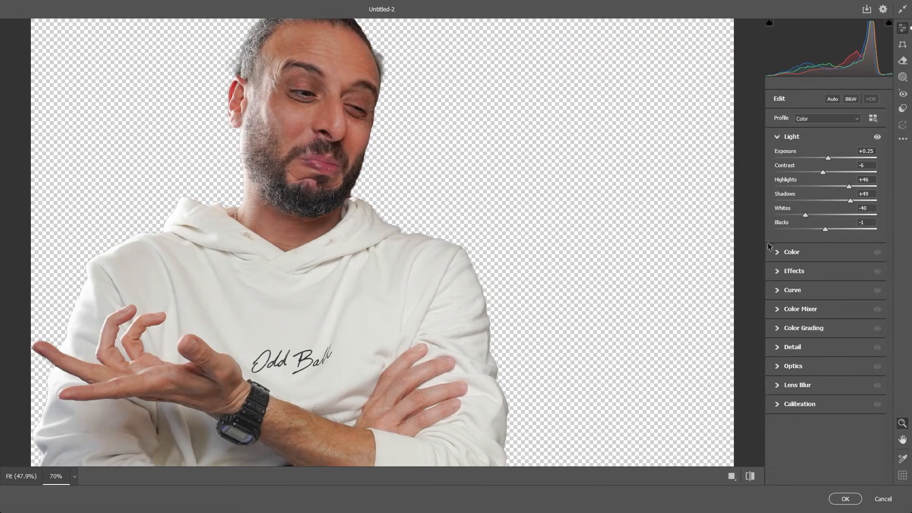
Set the filter's Temperature to -9, Texture to +32, Noise Reduction to 11 and Sharpening to 8
left_click(812, 250)
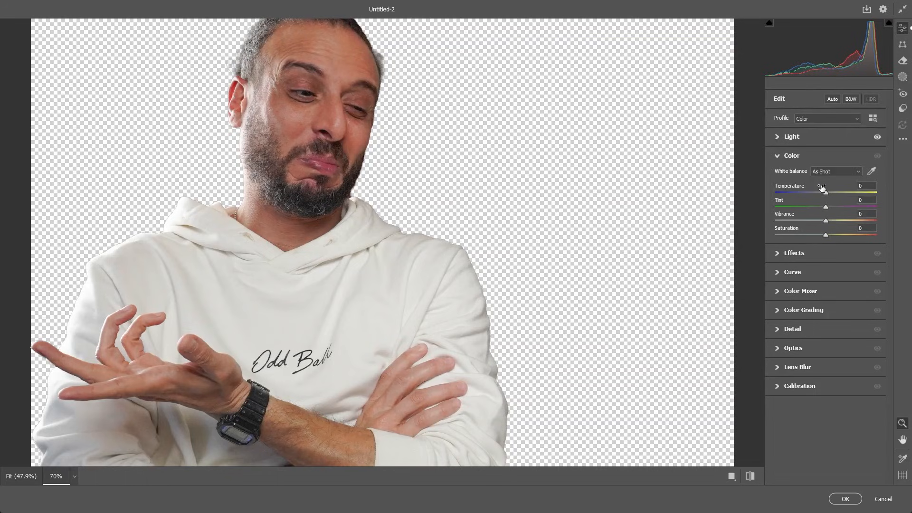
mouse_move(822, 188)
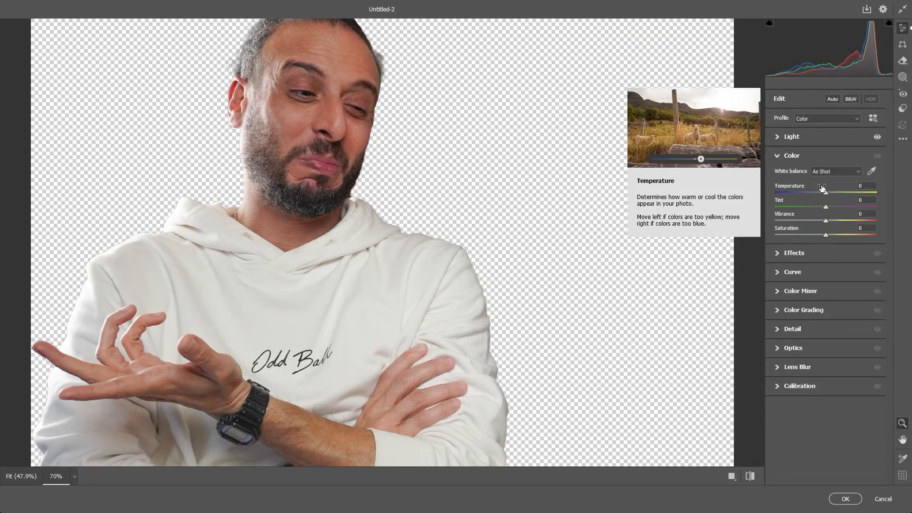
left_click_drag(826, 194, 822, 195)
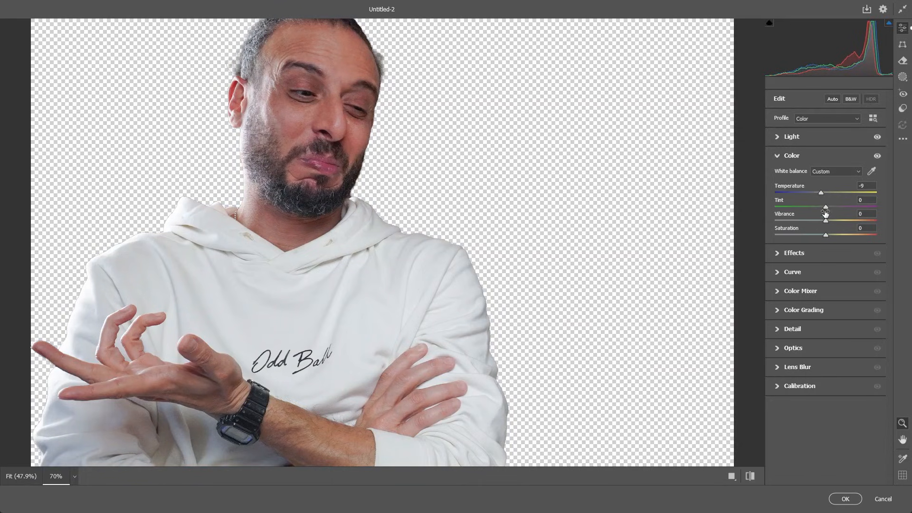
left_click(810, 254)
left_click_drag(823, 194, 839, 195)
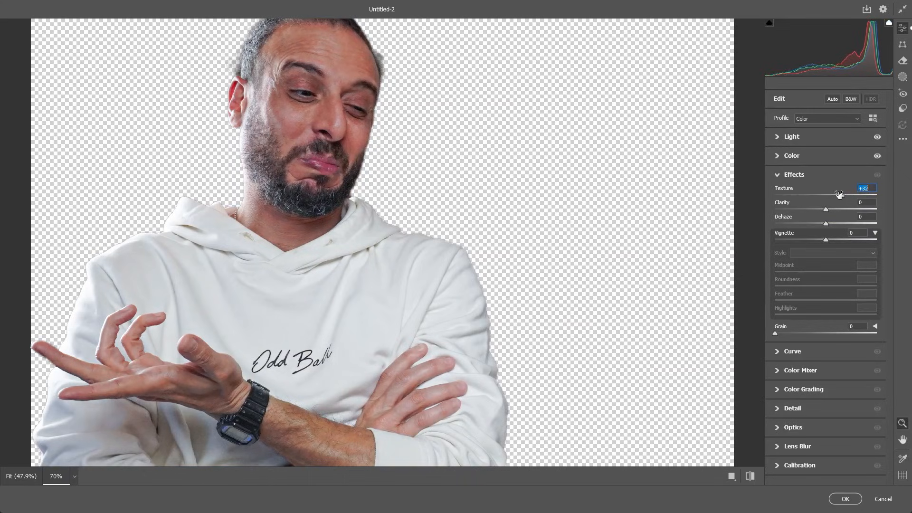
left_click(809, 414)
left_click_drag(778, 293, 783, 272)
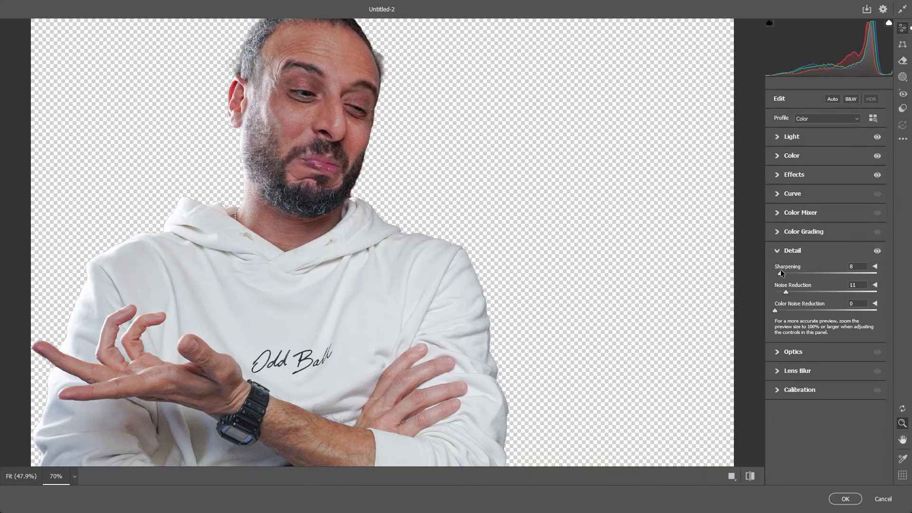
Compare the hoodie portrait before and after side by side, and apply the Camera Raw adjustments
left_click(752, 478)
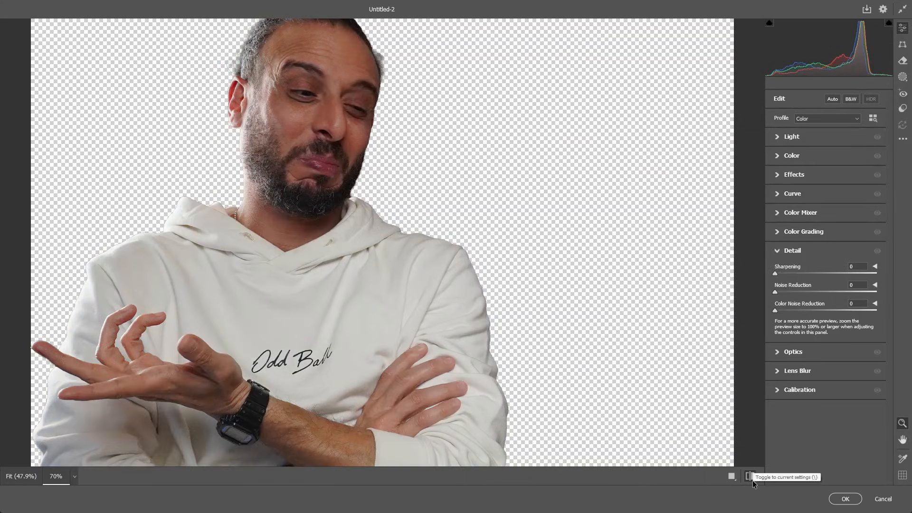
left_click(750, 477)
left_click(732, 476)
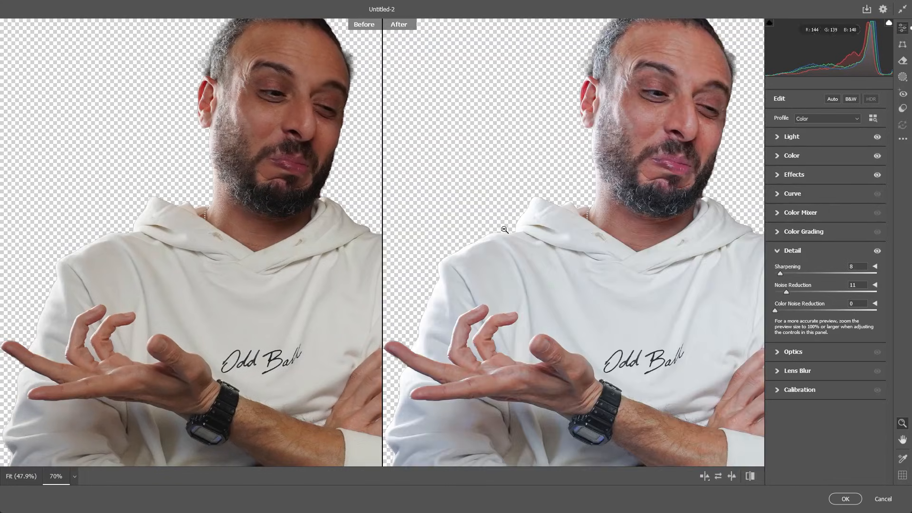
scroll(441, 190, "down", 4)
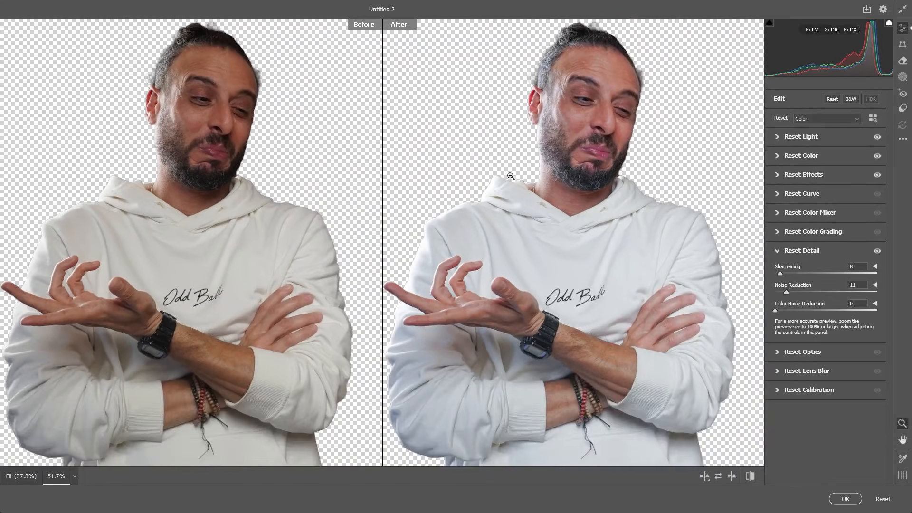
scroll(558, 191, "up", 2)
scroll(558, 191, "down", 4)
left_click(848, 499)
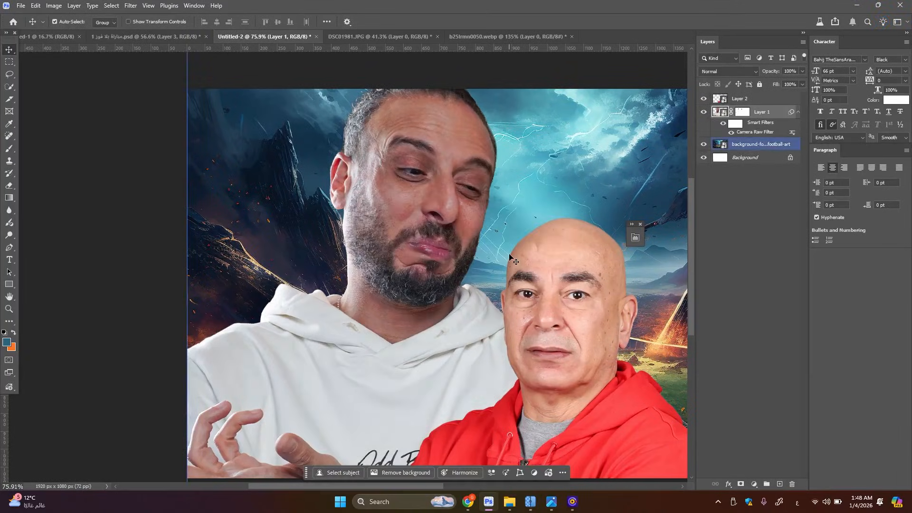
Copy Layer 1's Camera Raw smart filter onto Layer 2, the red-jacket cut-out
scroll(395, 229, "down", 3)
scroll(435, 239, "up", 2)
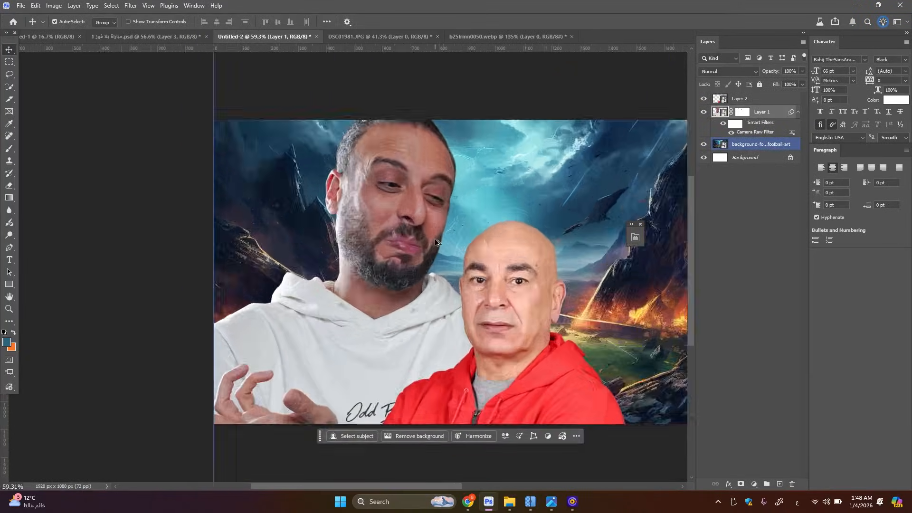
scroll(418, 204, "down", 2)
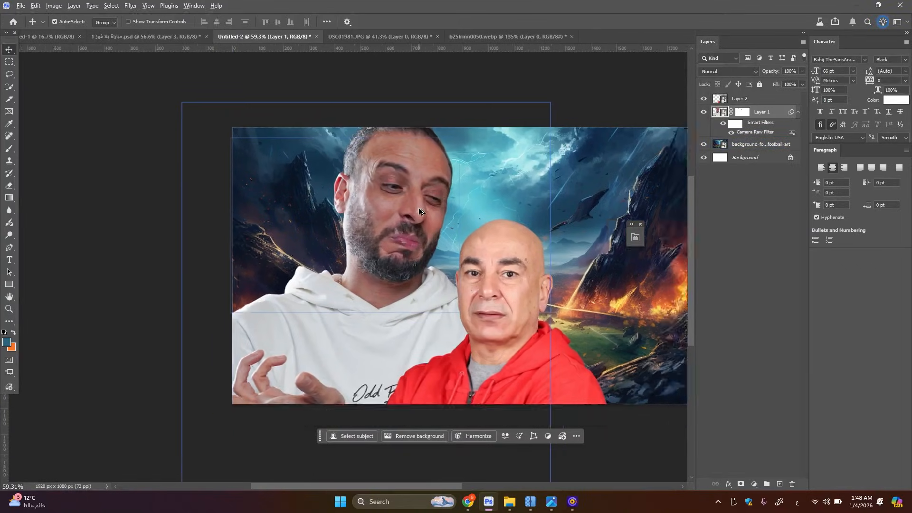
scroll(390, 192, "up", 2)
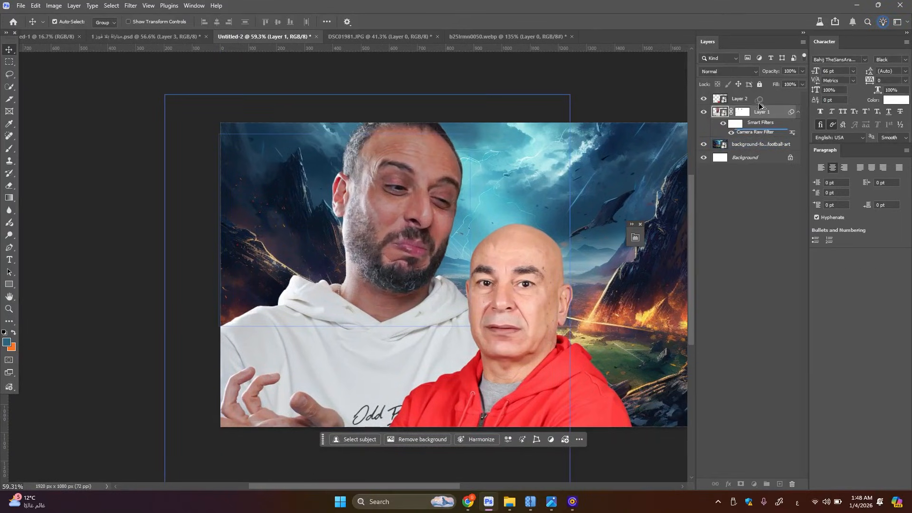
left_click(524, 298)
scroll(520, 297, "down", 1)
scroll(513, 295, "up", 3)
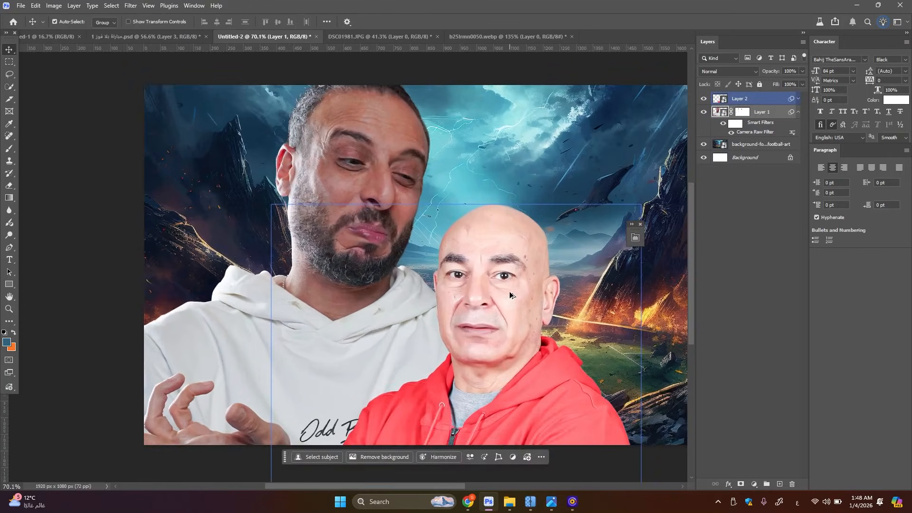
left_click_drag(766, 132, 760, 101)
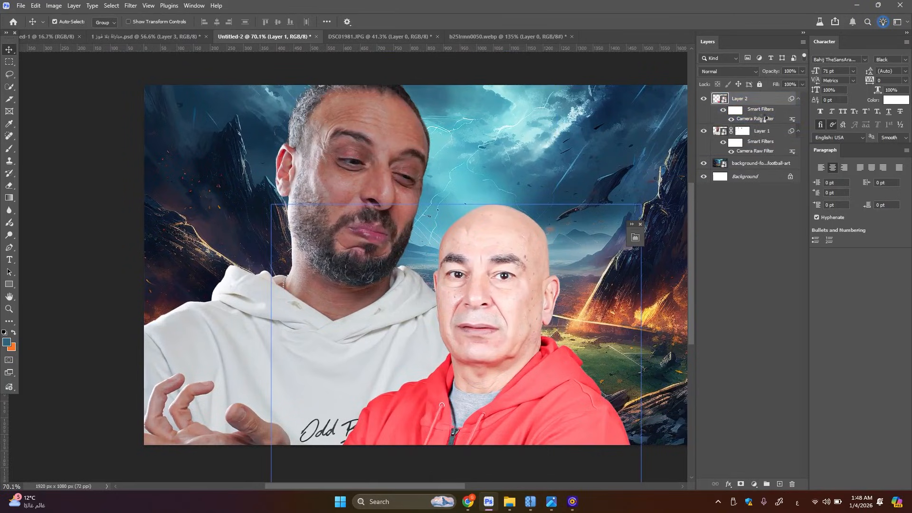
Adjust Layer 2's Camera Raw filter to Exposure +0.10, Highlights -48, Shadows -3 and Whites -34, and apply it
double_click(763, 119)
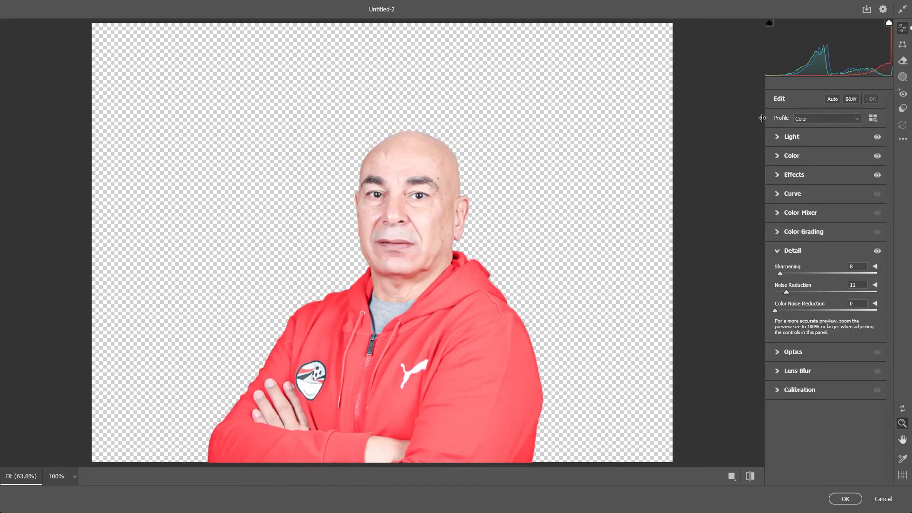
left_click(813, 136)
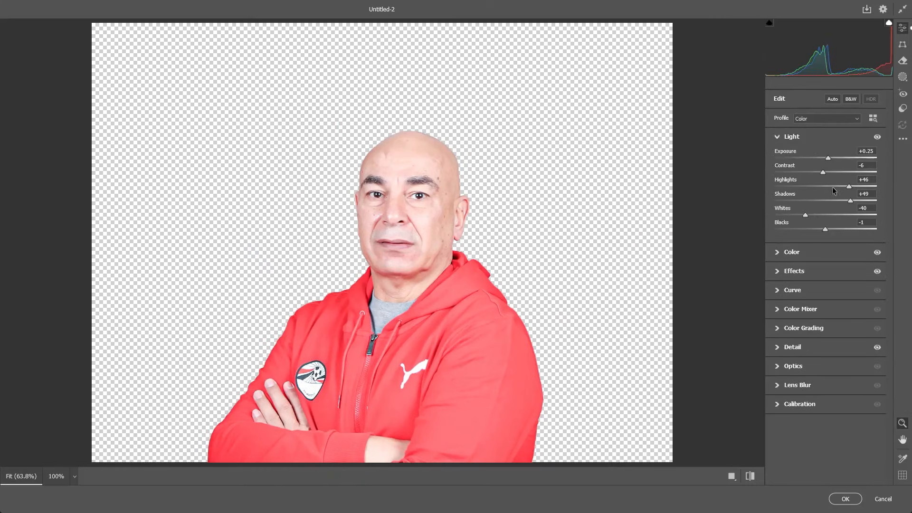
left_click_drag(848, 187, 808, 214)
left_click_drag(828, 158, 829, 160)
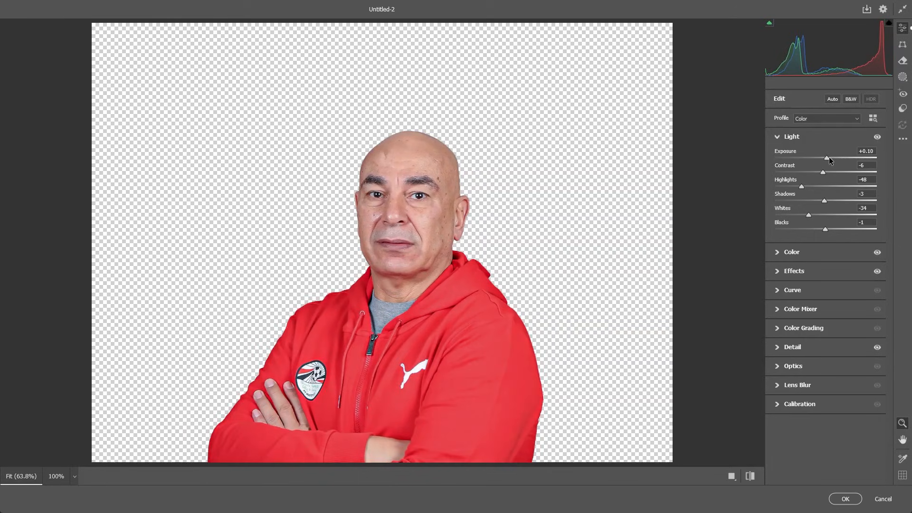
left_click(821, 252)
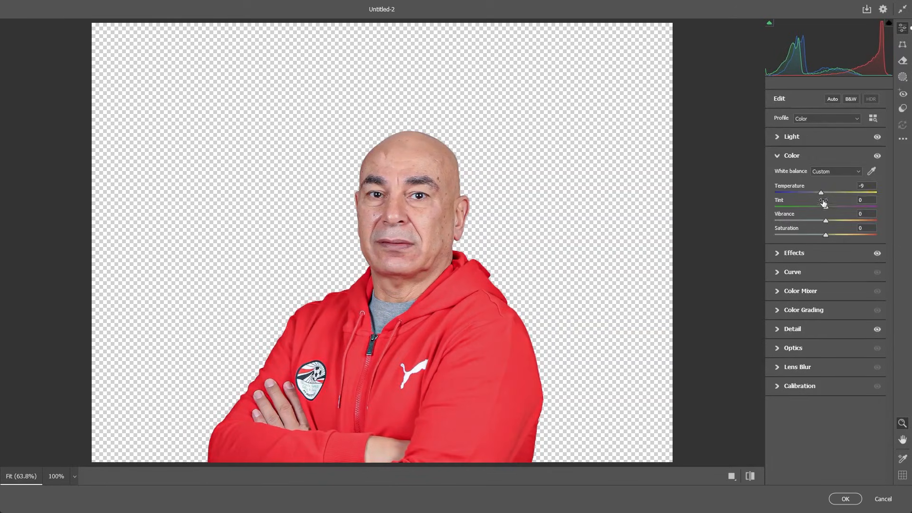
left_click(818, 257)
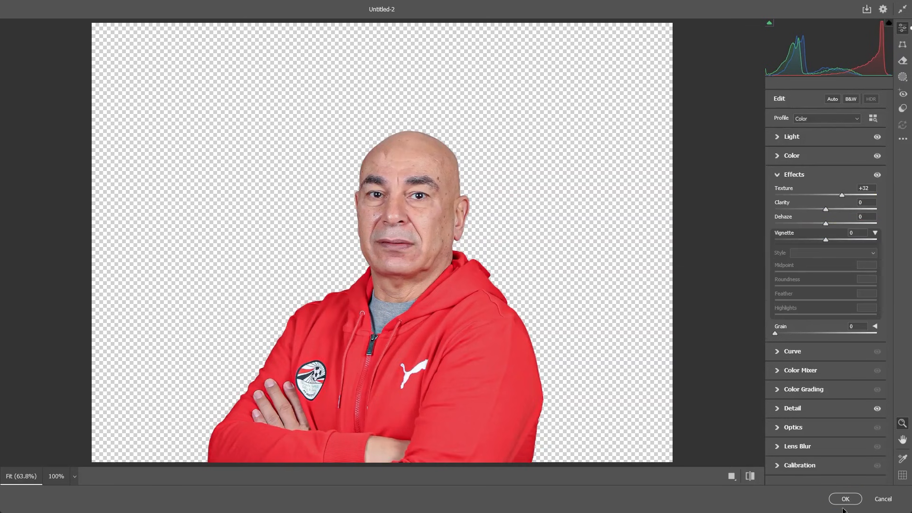
left_click(830, 498)
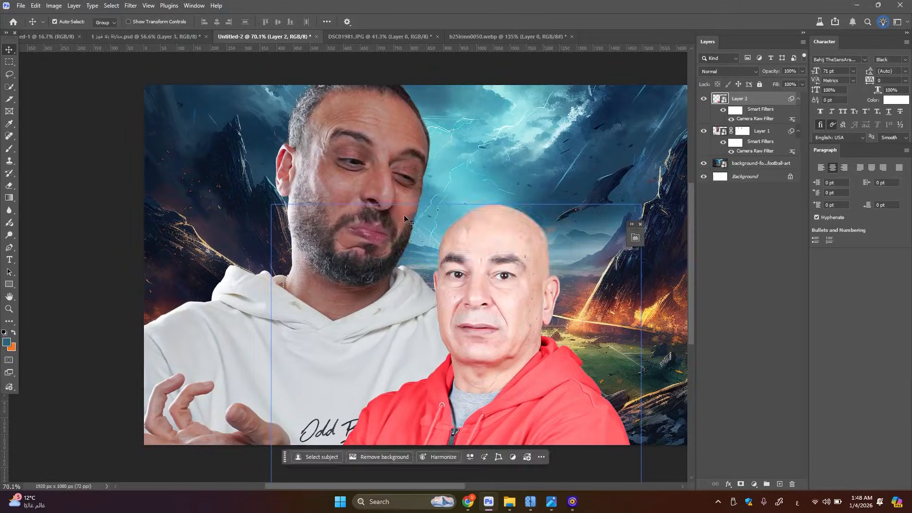
Compare the red-jacket portrait with and without its smart filters, and check both portraits against the background
scroll(406, 213, "down", 4)
scroll(456, 235, "up", 3)
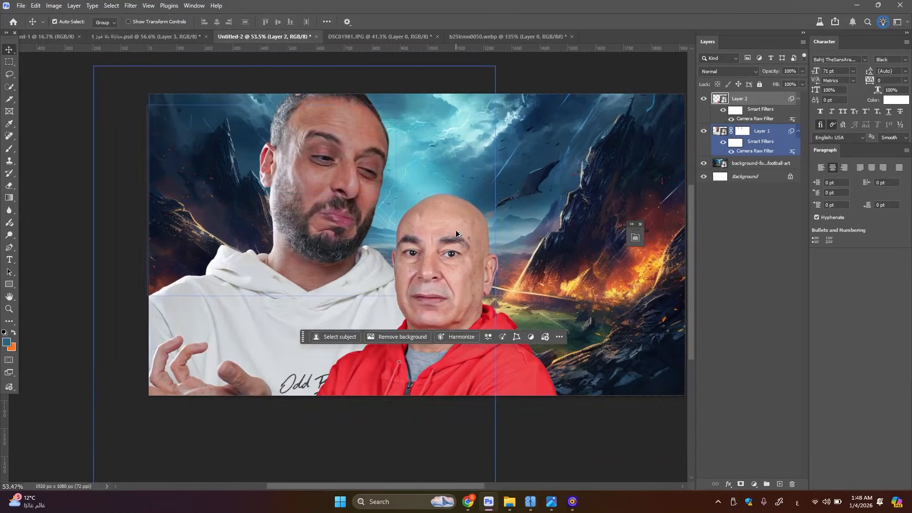
scroll(465, 258, "up", 2)
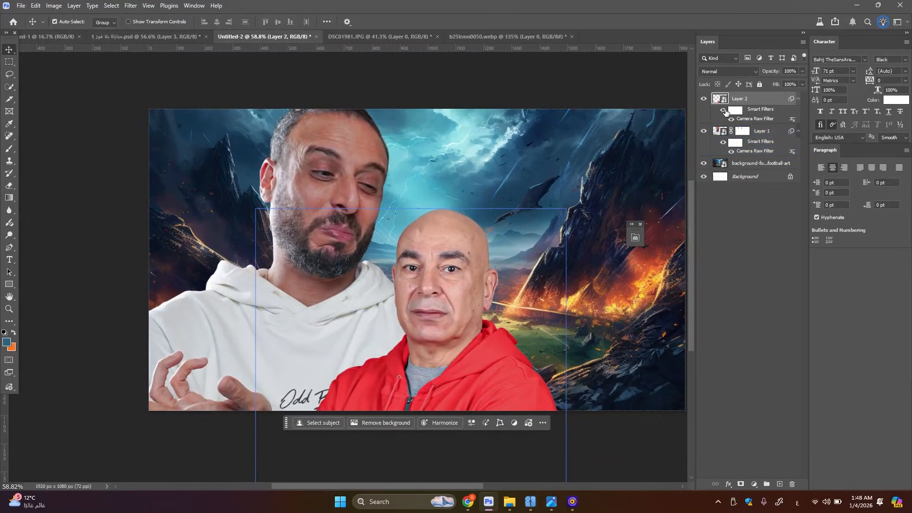
left_click(724, 111)
left_click(725, 111)
scroll(413, 239, "down", 2)
scroll(488, 230, "down", 2)
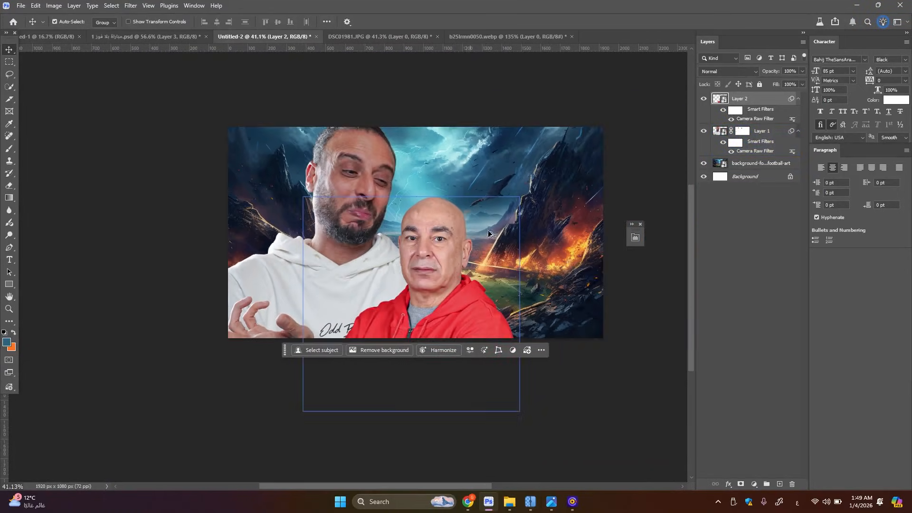
scroll(478, 272, "up", 2)
left_click(478, 273)
scroll(348, 223, "up", 1)
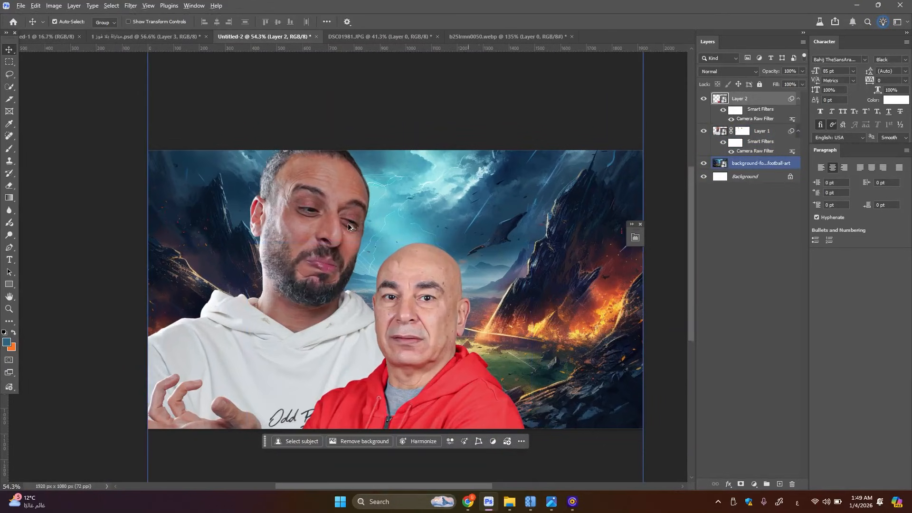
scroll(347, 224, "up", 2)
scroll(348, 224, "up", 2)
scroll(348, 224, "down", 3)
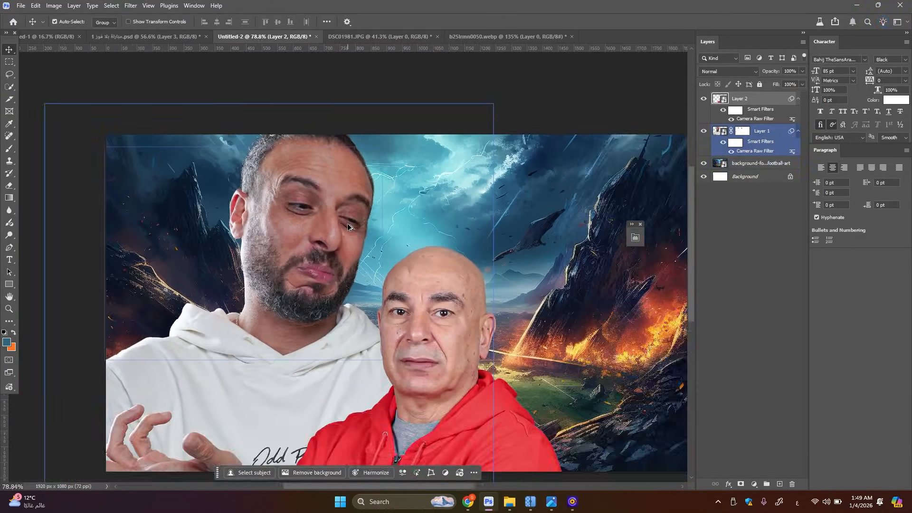
scroll(347, 224, "up", 1)
Add a Selective Color adjustment above Layer 1 and clip it to the hoodie portrait
left_click(328, 233)
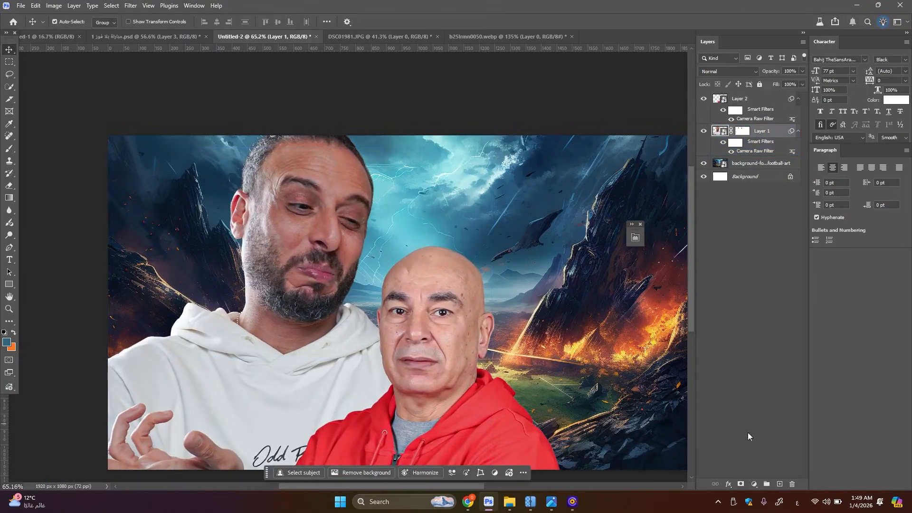
left_click(754, 484)
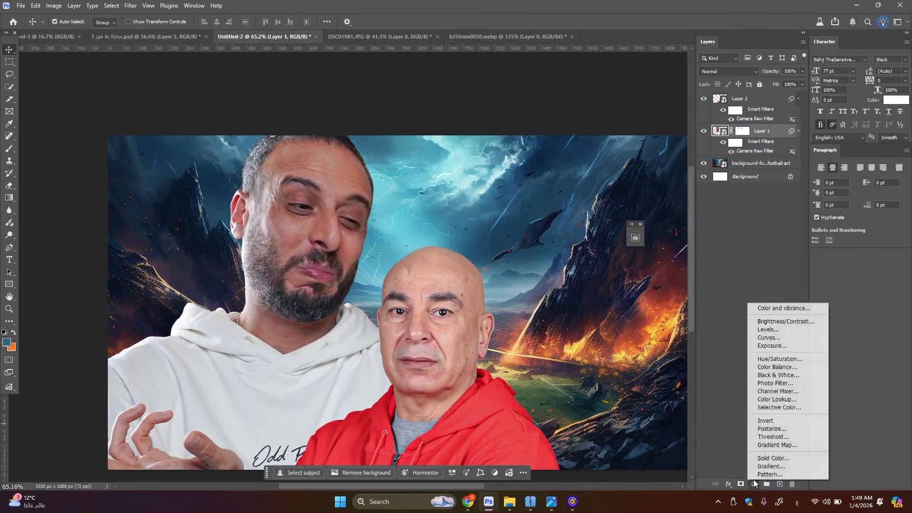
left_click(775, 408)
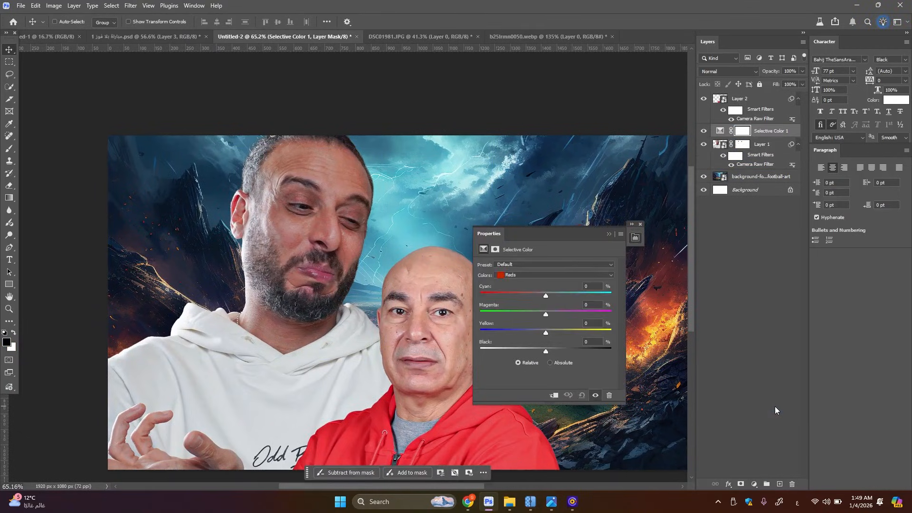
key("ctrl+alt+g")
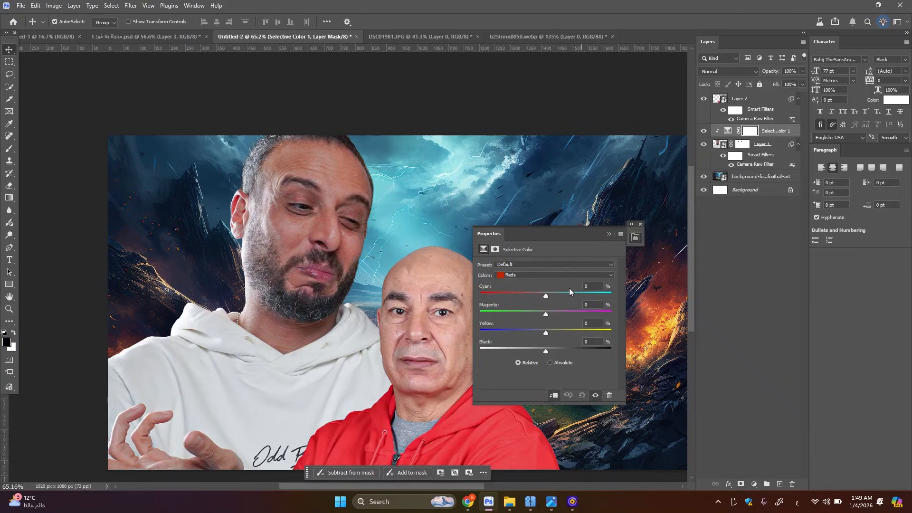
Set the hoodie portrait's Selective Color Reds to Cyan +8, Magenta +1, Yellow -16 and Black +17
scroll(275, 233, "up", 3)
left_click(289, 226)
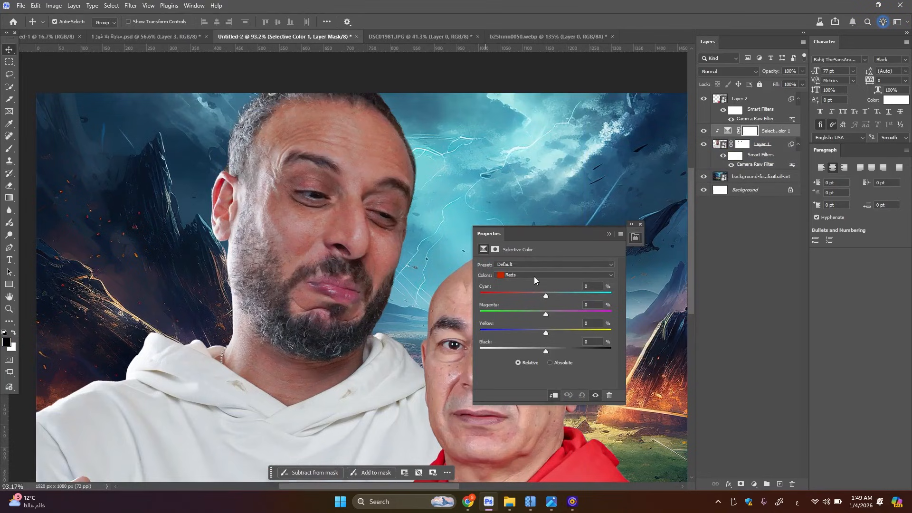
left_click_drag(546, 294, 481, 297)
key("ctrl+z")
left_click(546, 296)
left_click_drag(551, 293, 547, 312)
left_click_drag(546, 332, 536, 336)
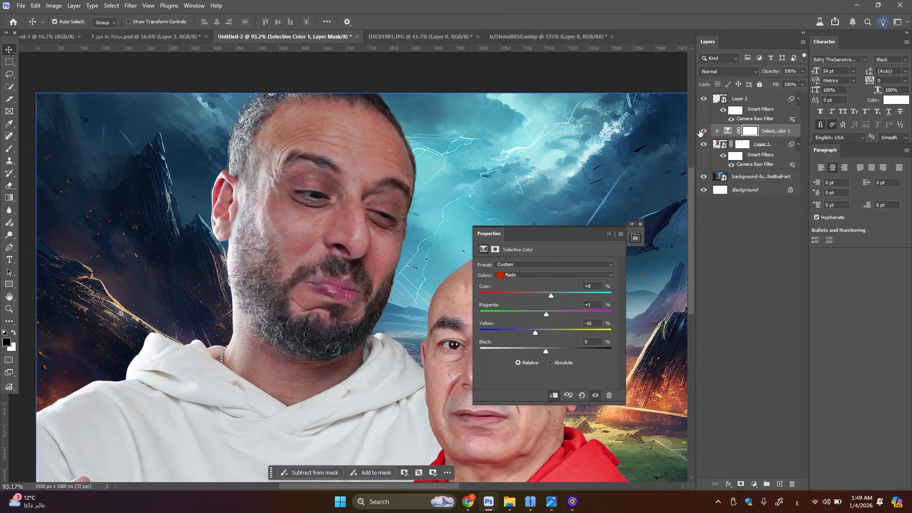
scroll(370, 267, "down", 5)
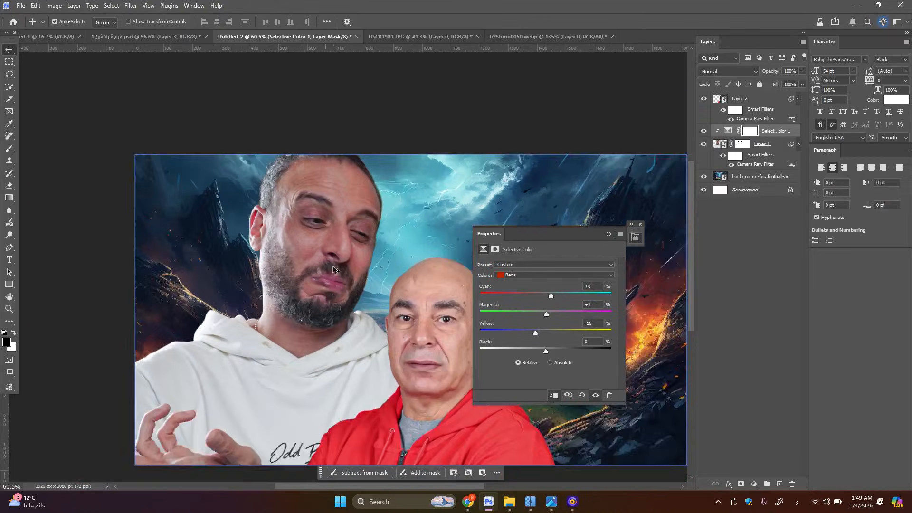
scroll(371, 267, "up", 3)
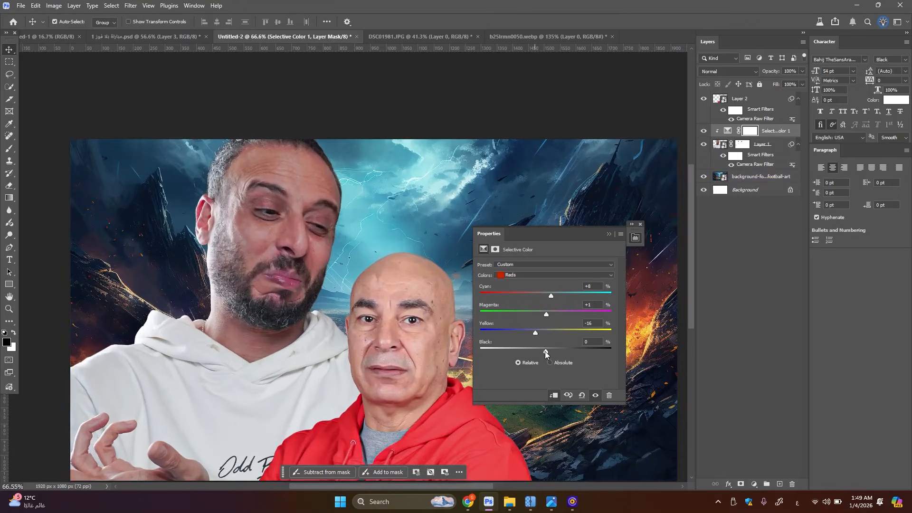
left_click_drag(546, 351, 556, 352)
scroll(257, 317, "down", 1)
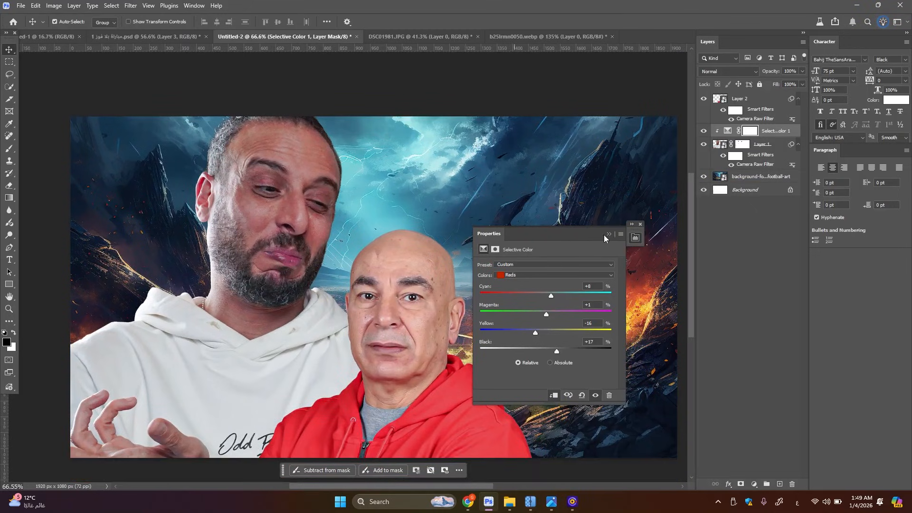
left_click(608, 235)
Clip a Selective Color adjustment to Layer 2 and set its Reds to Cyan +10, Yellow -11 and Black +12
left_click(751, 99)
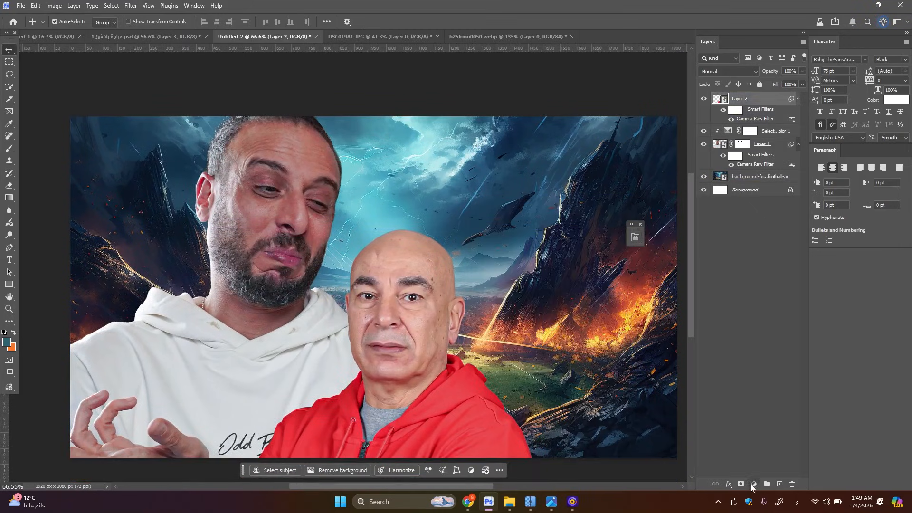
left_click(754, 483)
left_click(779, 407)
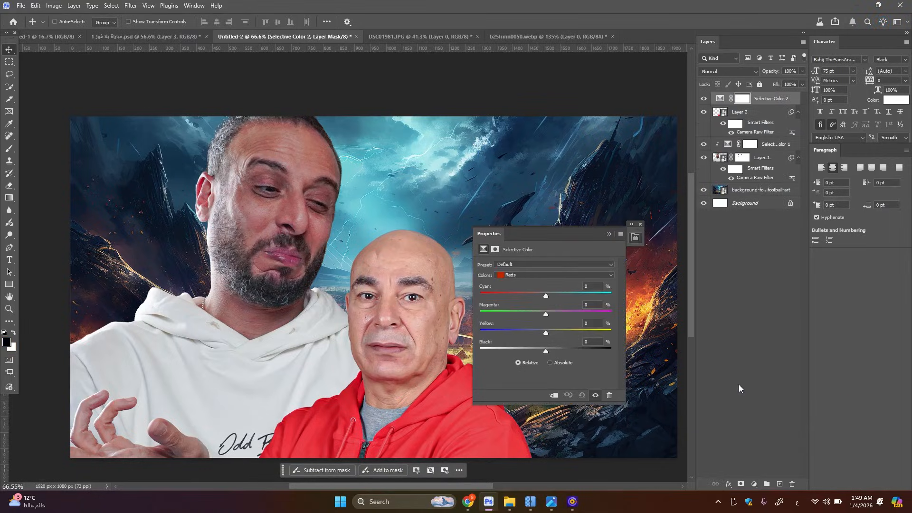
key("ctrl+alt+g")
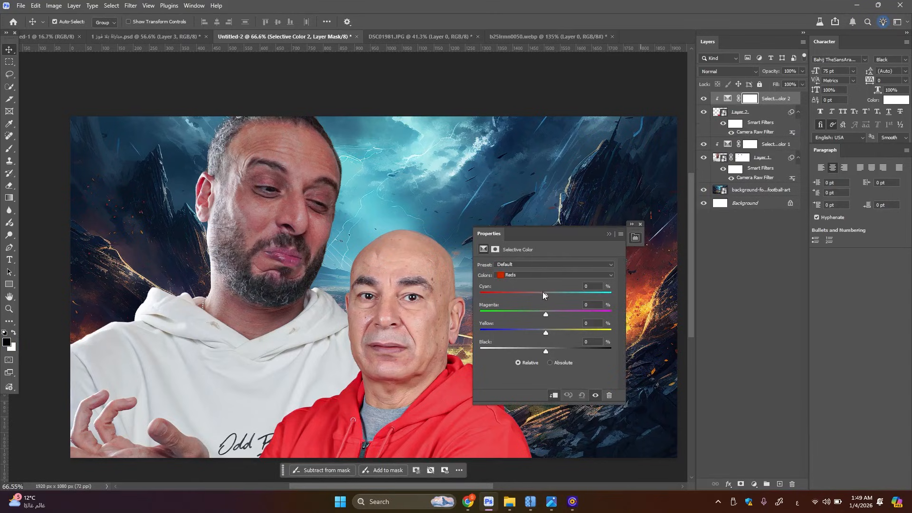
left_click_drag(546, 294, 552, 293)
left_click_drag(546, 332, 558, 351)
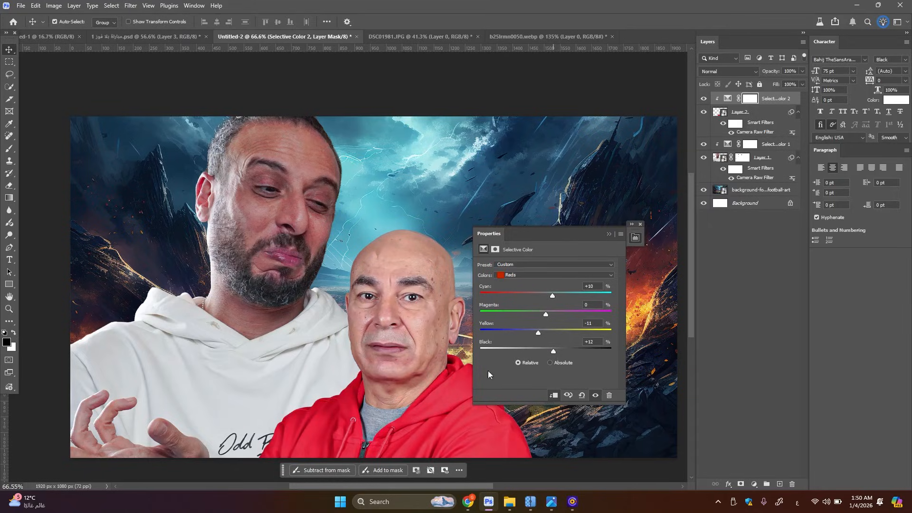
Examine the red-jacket portrait's colour grade alongside the hoodie portrait and the background
left_click(440, 422)
scroll(440, 422, "down", 2)
scroll(439, 423, "up", 2)
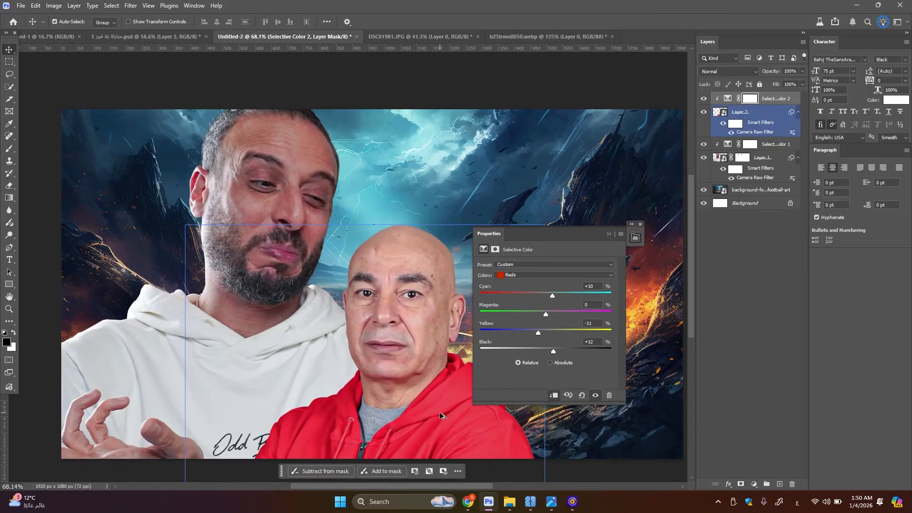
left_click(608, 234)
left_click(733, 98)
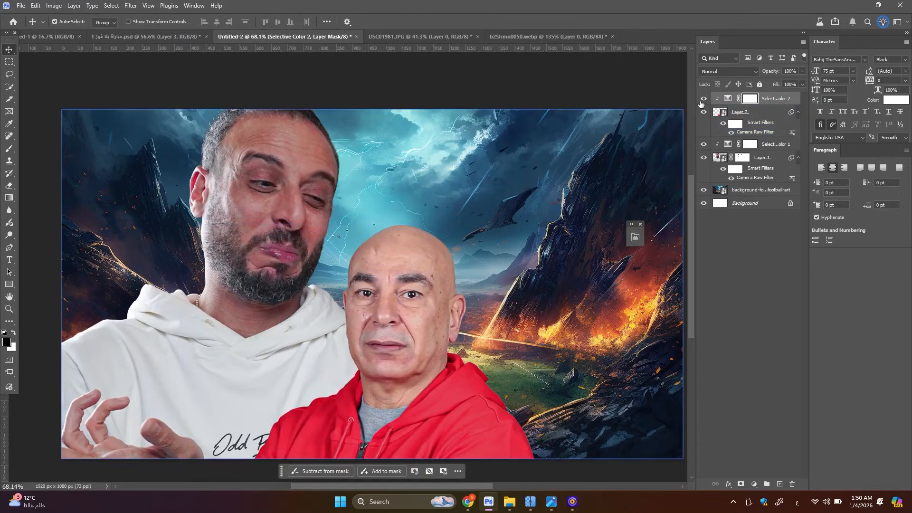
scroll(455, 220, "down", 3)
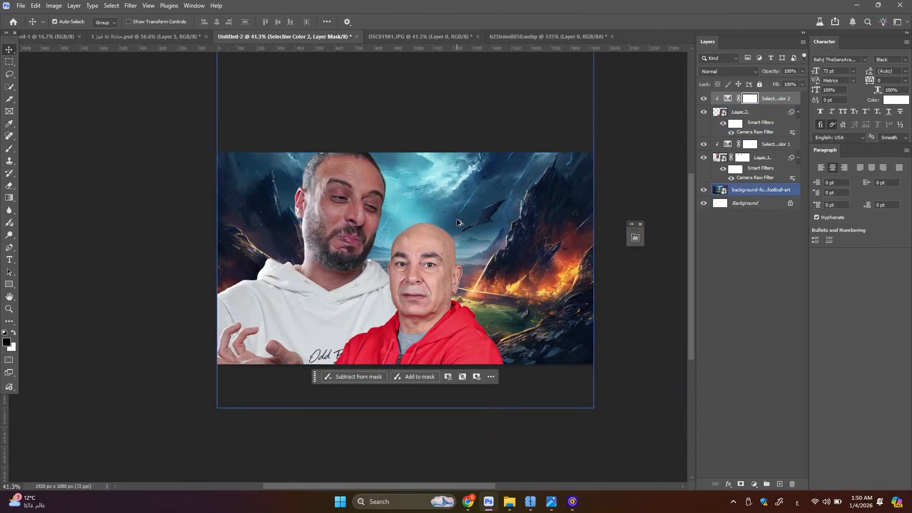
scroll(446, 266, "up", 3)
left_click(425, 314)
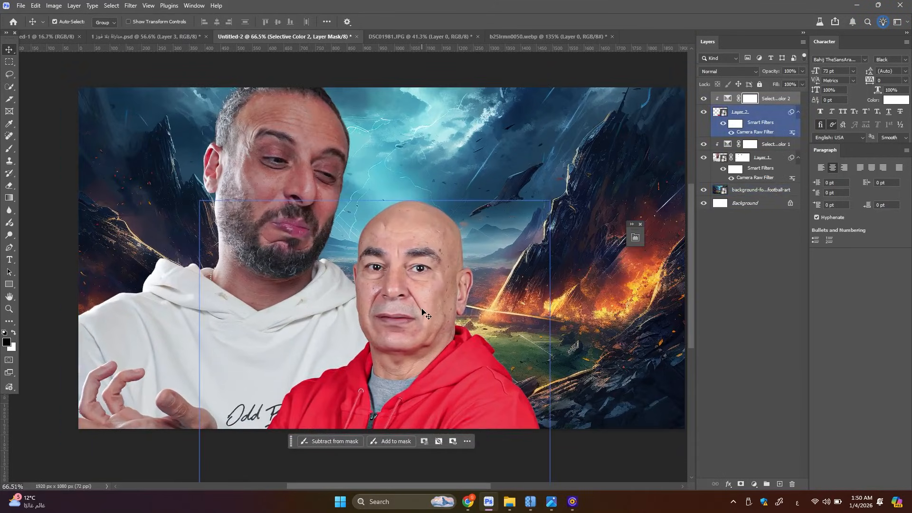
left_click(340, 212)
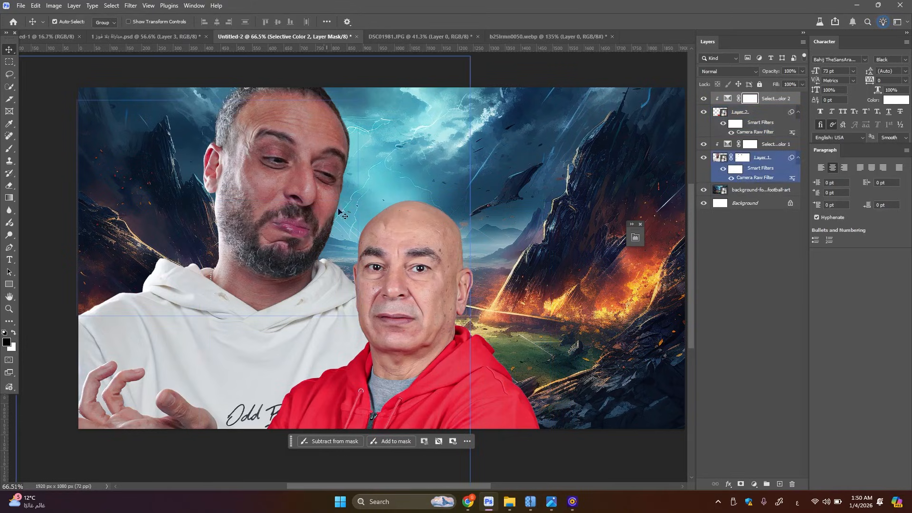
Apply a Tilt-Shift blur of 8 px to the background artwork layer, with the sharp band slanting diagonally down to the right
left_click(478, 170)
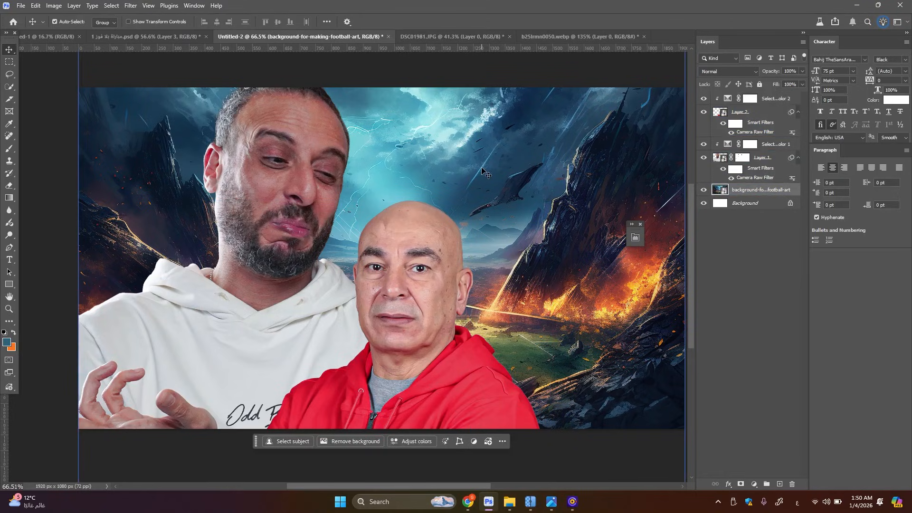
left_click(131, 5)
mouse_move(199, 151)
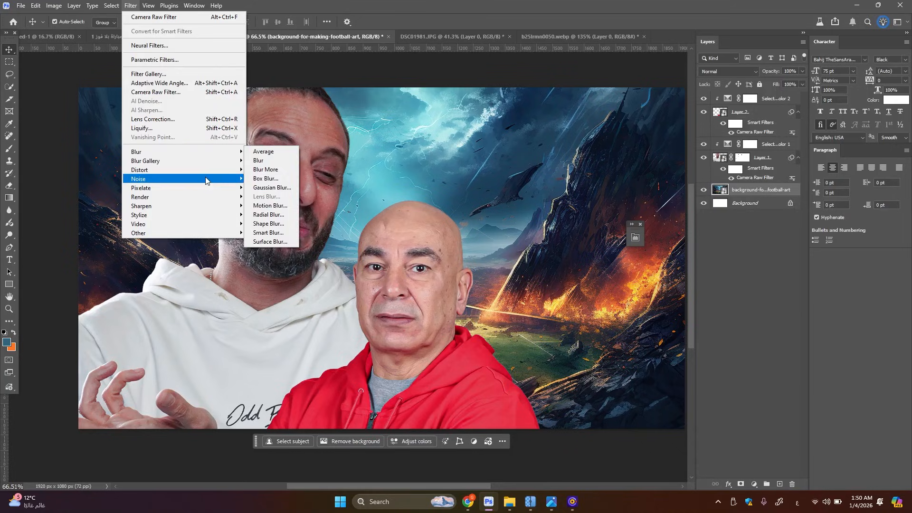
mouse_move(205, 178)
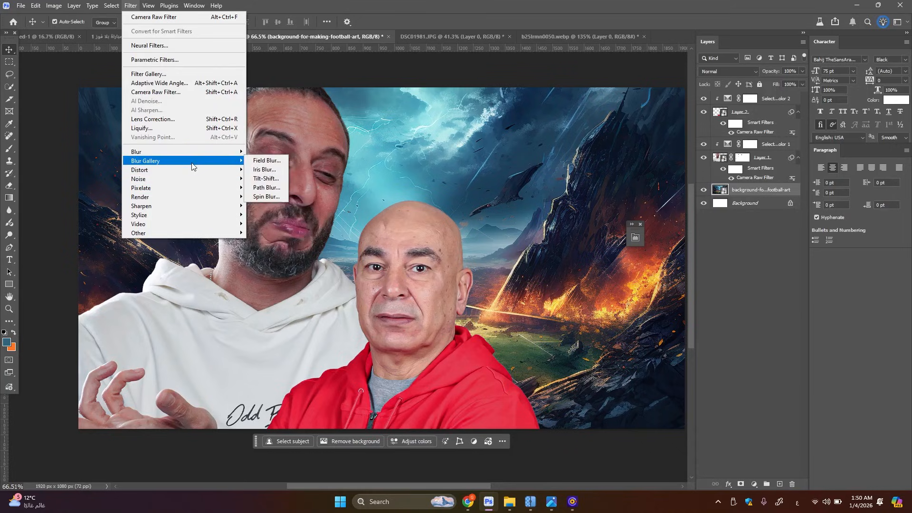
left_click(270, 178)
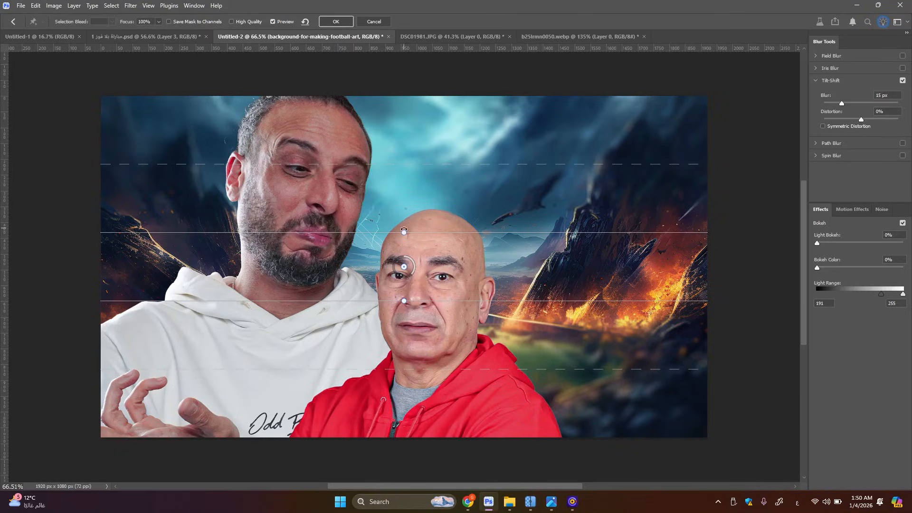
left_click_drag(412, 226, 421, 226)
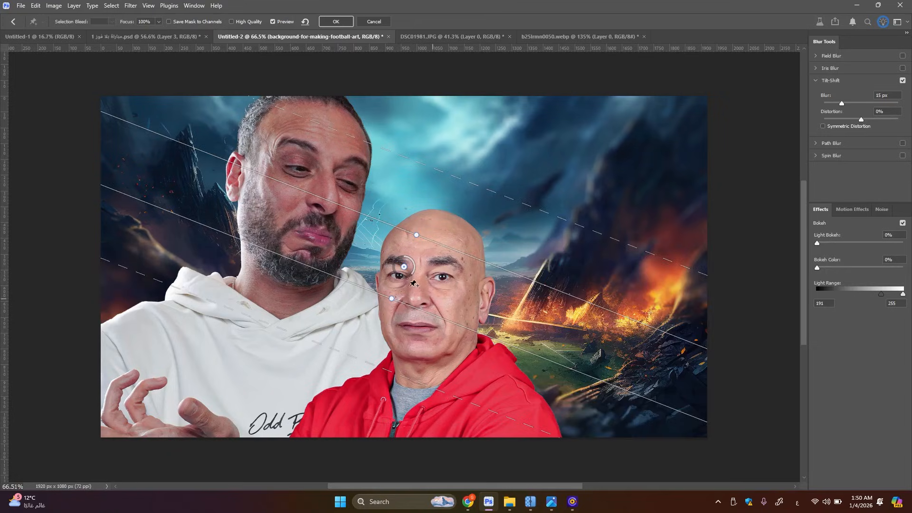
mouse_move(412, 279)
left_mouse_down()
mouse_move(397, 285)
mouse_move(425, 270)
left_mouse_up()
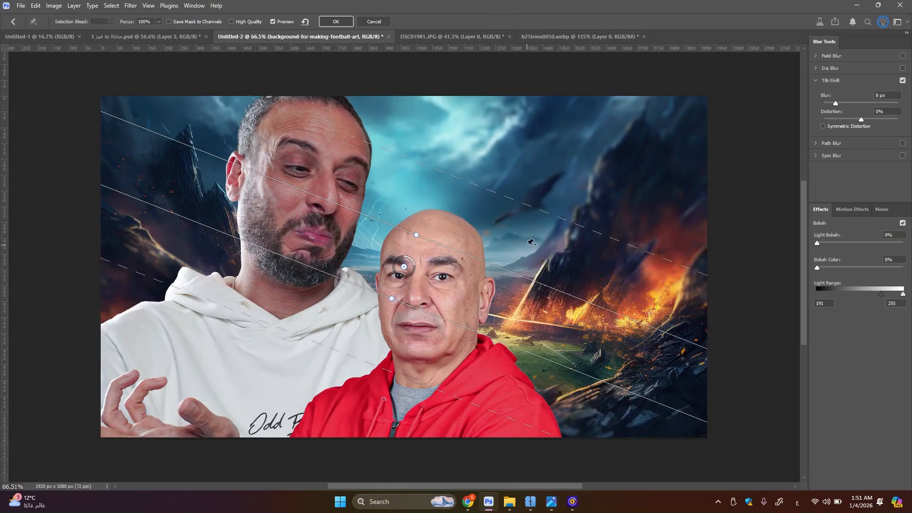
left_click(339, 24)
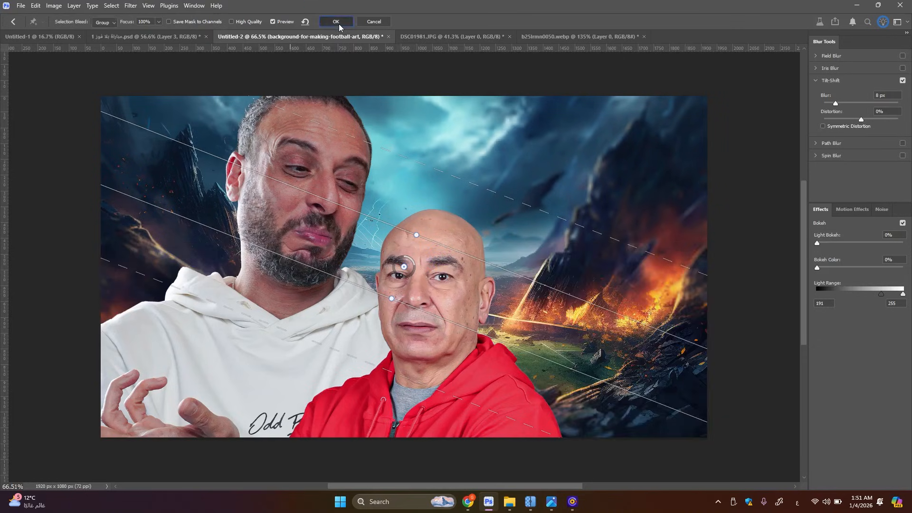
Draw an ellipse about 326 x 75 px across the red-jacket man's forehead, above the Selective Color 2 layer
scroll(378, 239, "up", 2)
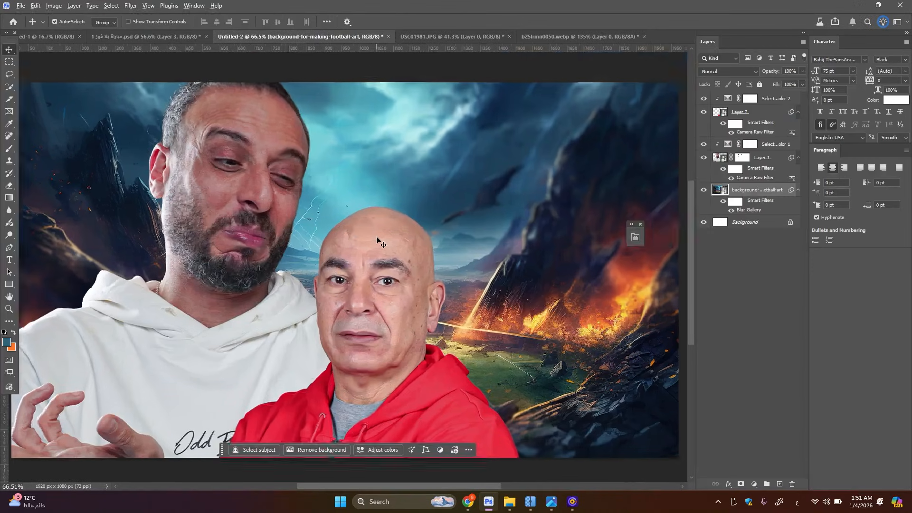
scroll(499, 250, "down", 2)
scroll(413, 287, "up", 1)
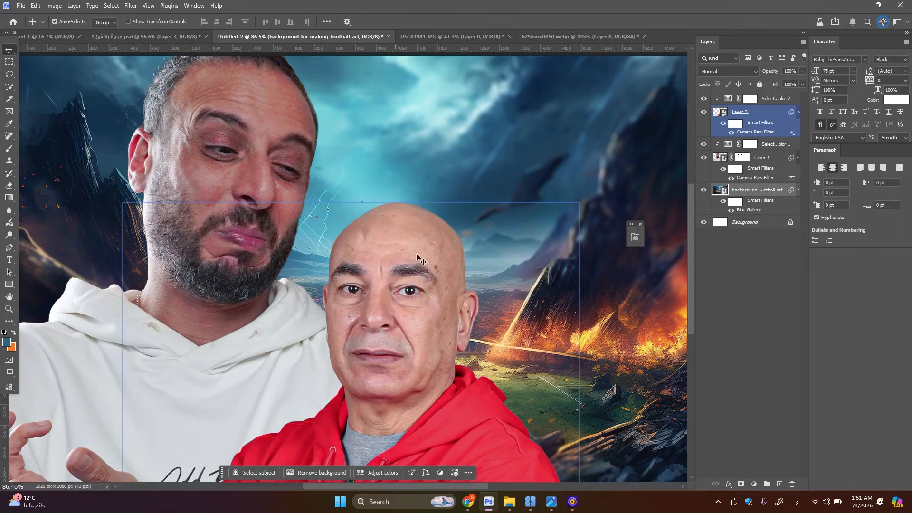
left_click(385, 251)
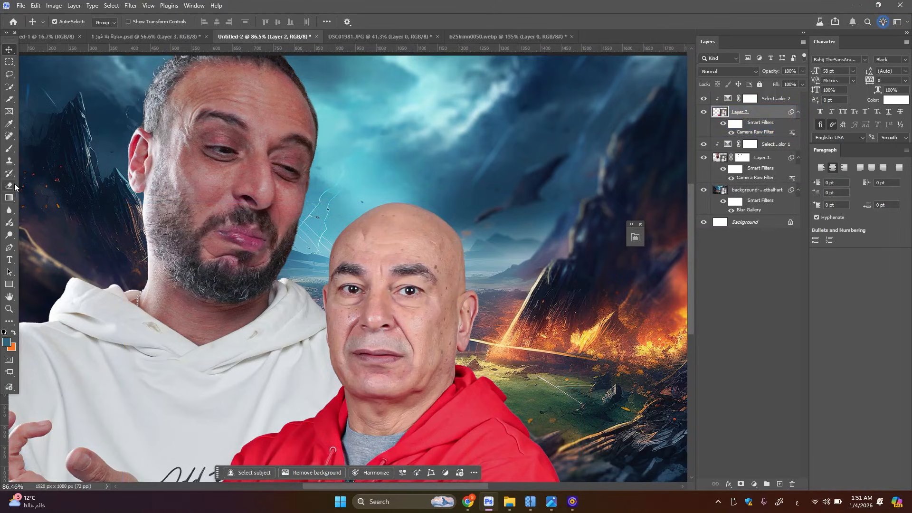
left_click(770, 99)
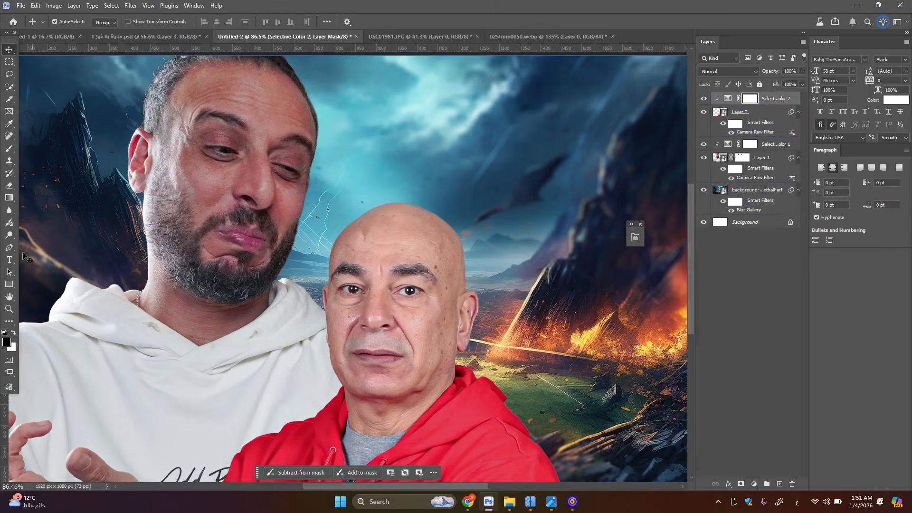
right_click(13, 286)
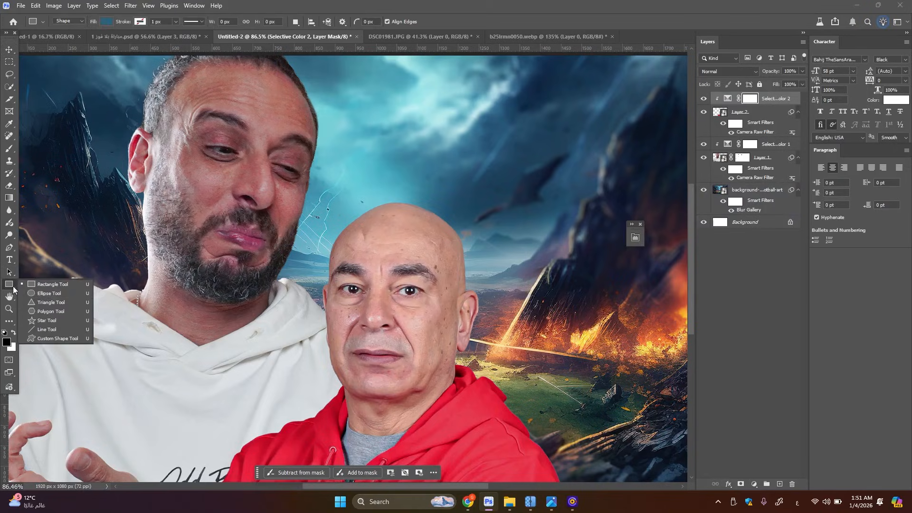
left_click(54, 294)
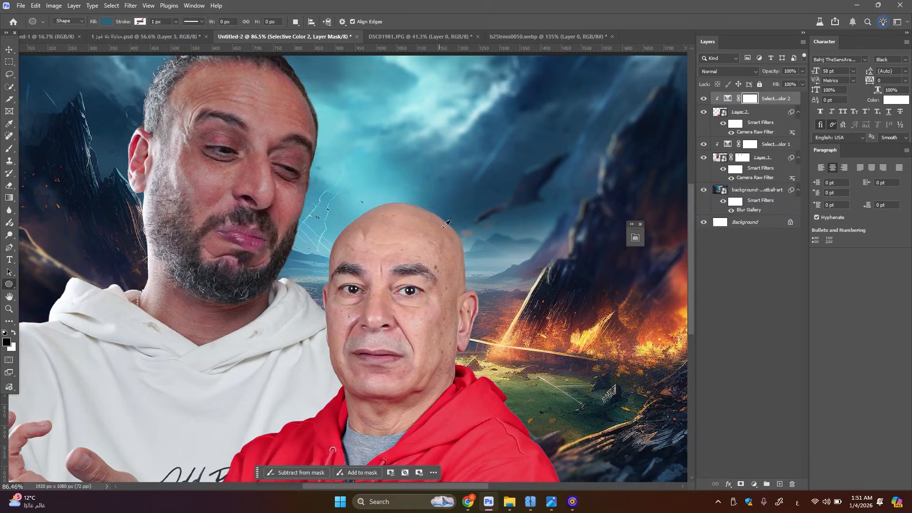
scroll(443, 224, "up", 3)
left_click_drag(466, 223, 276, 267)
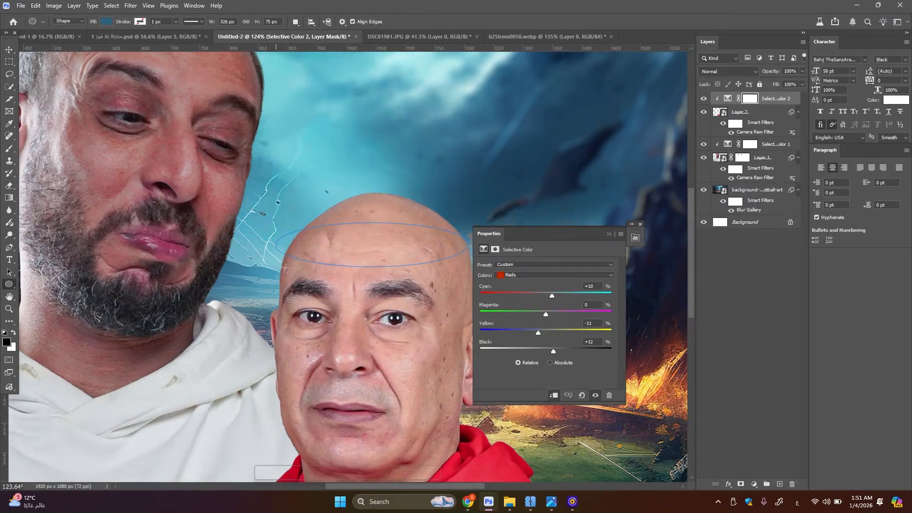
left_click(608, 234)
Shrink the forehead ellipse proportionally to about 299 x 69 px and shift it slightly on the head
scroll(412, 240, "up", 4)
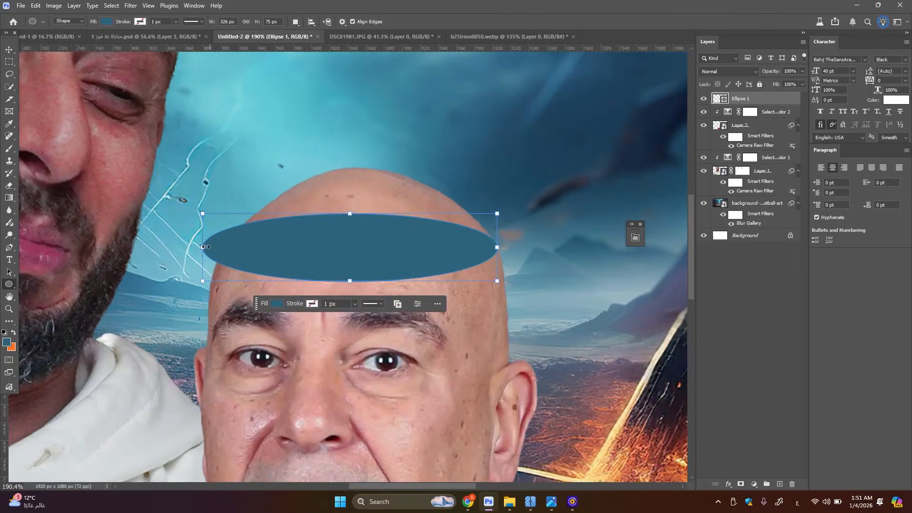
left_click_drag(201, 247, 228, 248)
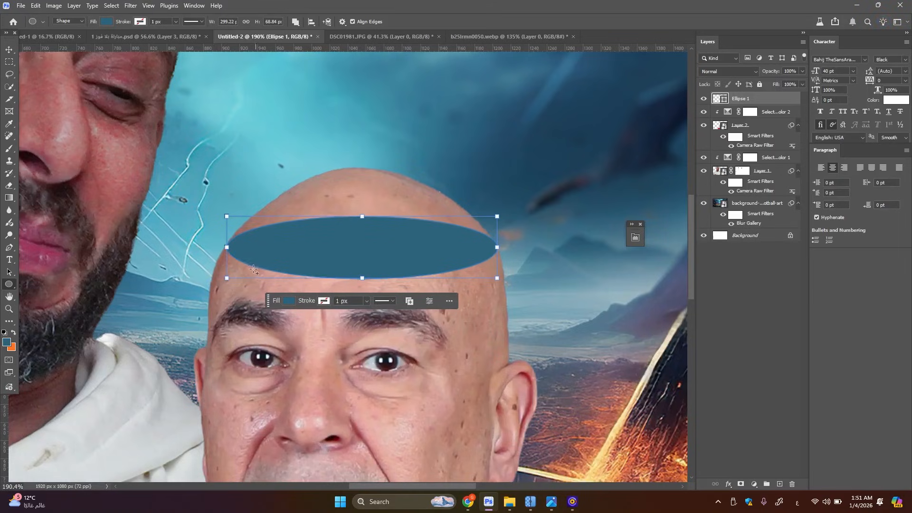
left_click(9, 49)
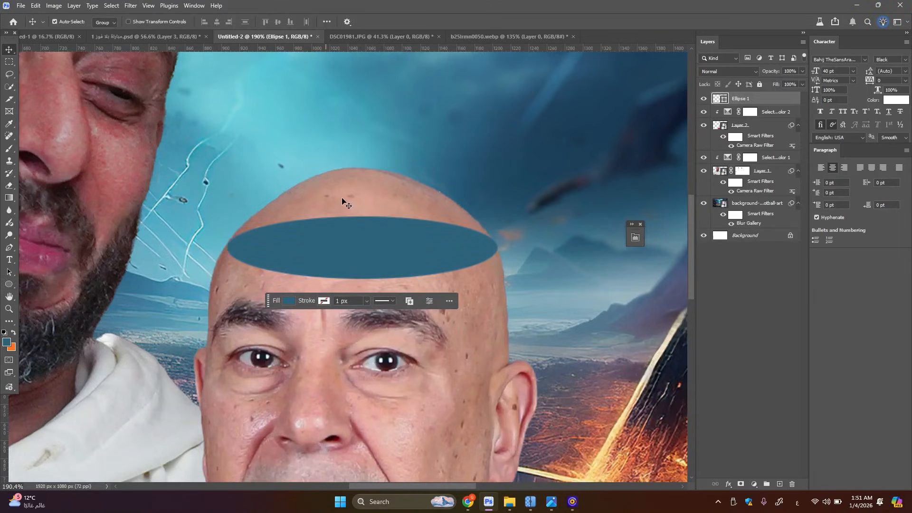
scroll(403, 257, "up", 3)
left_click_drag(385, 255, 388, 253)
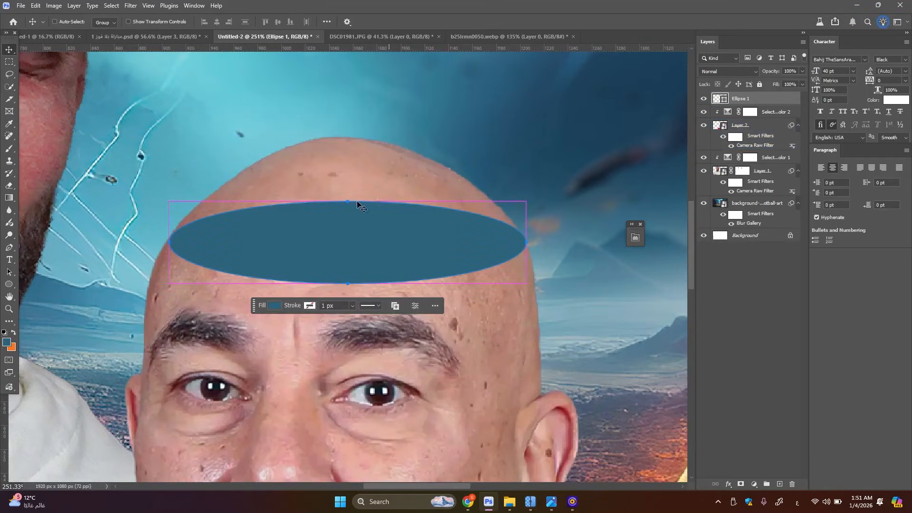
Transform the ellipse to about 68.3% height and 103.9% width so it spans the head from edge to edge
key("ctrl+t")
left_click_drag(347, 202, 348, 228)
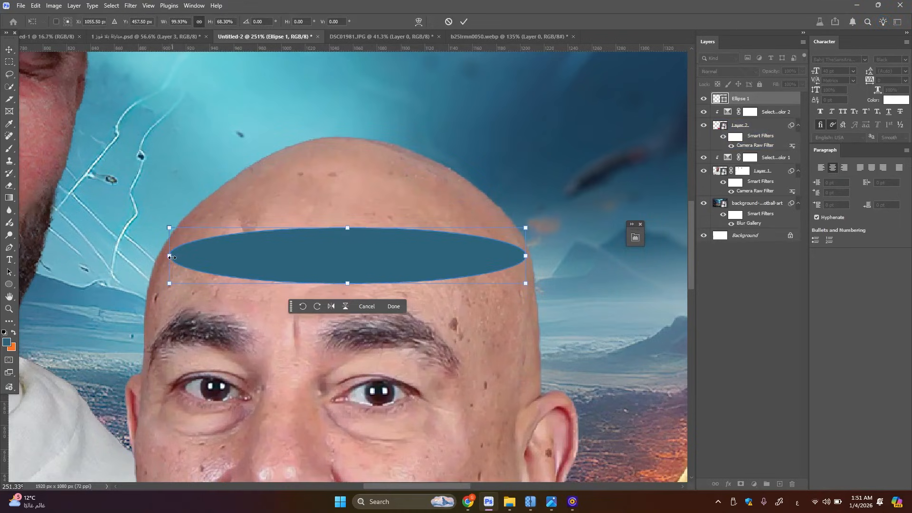
left_click_drag(171, 258, 160, 258)
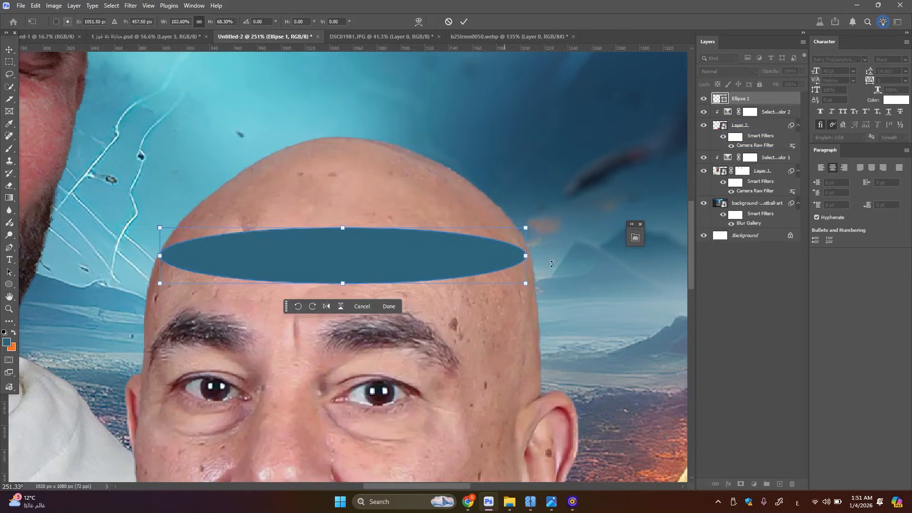
left_click_drag(525, 256, 532, 258)
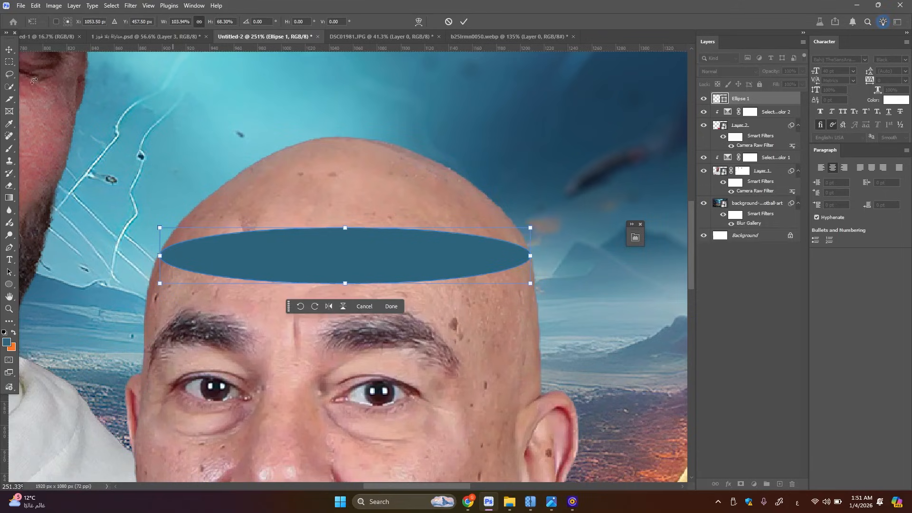
left_click(9, 50)
Add a layer mask to Layer 2, the red-jacket portrait
scroll(414, 243, "down", 5)
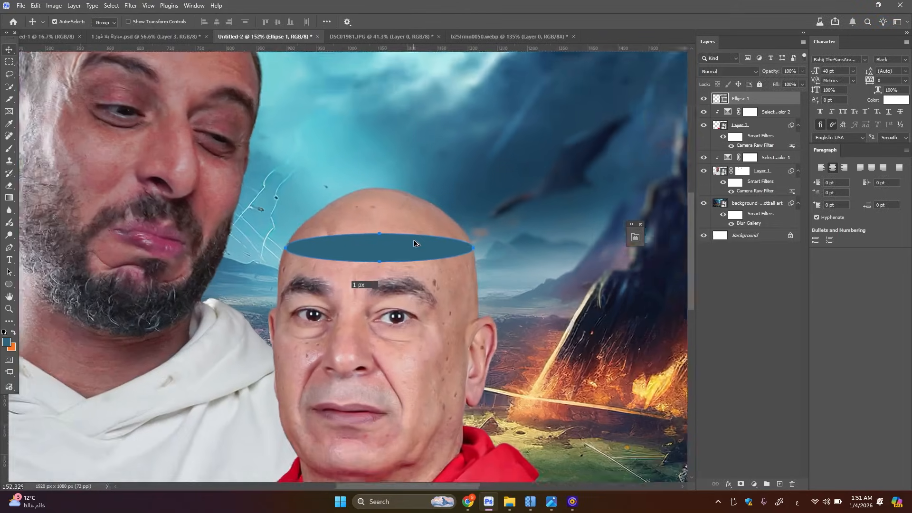
scroll(394, 244, "up", 3)
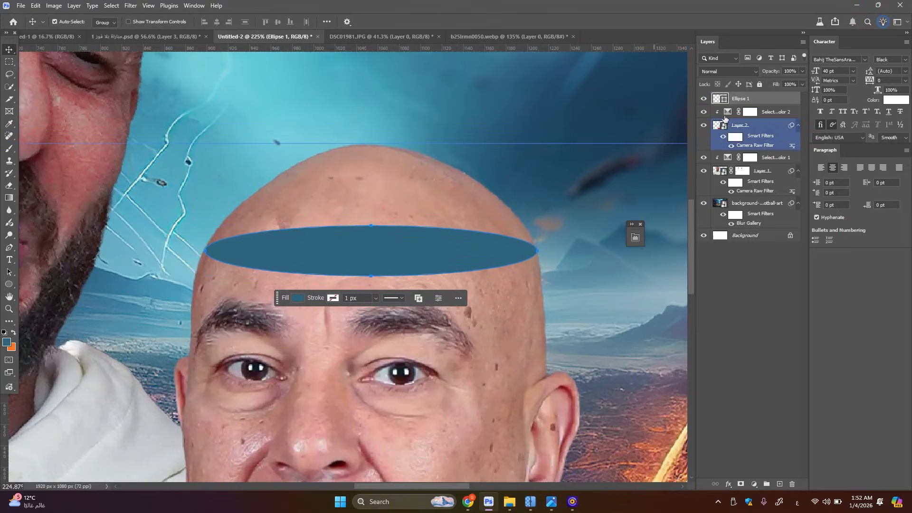
left_click(750, 131)
left_click(741, 483)
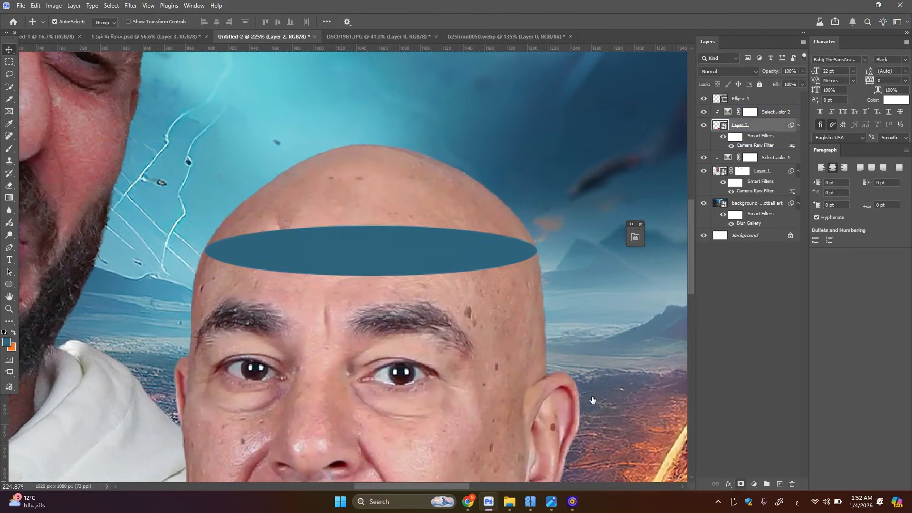
scroll(363, 292, "up", 2)
Paint black with the Brush on Layer 2's mask to hide the top of the head above the ellipse
key("b")
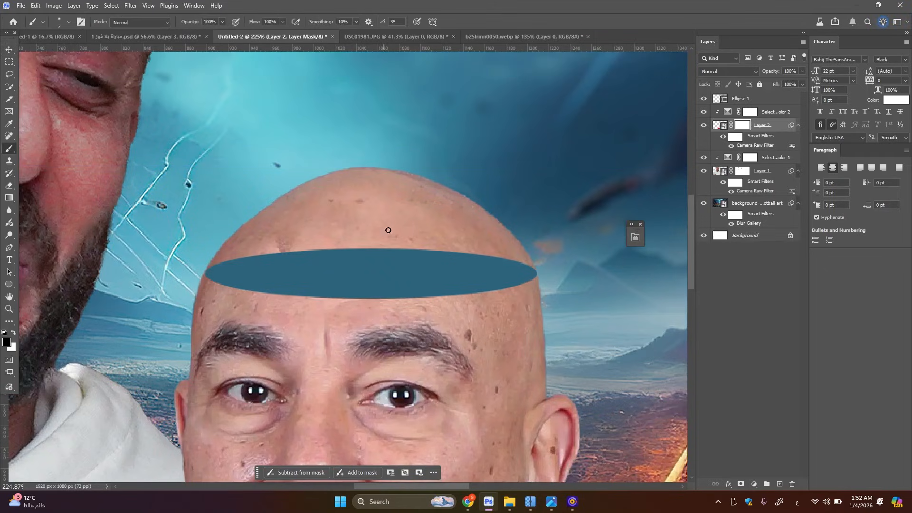
key("]")
key("]")
key("]")
key("]")
key("]")
key("]")
key("]")
key("]")
key("]")
key("]")
key("]")
key("]")
key("]")
mouse_move(452, 209)
left_mouse_down()
mouse_move(482, 192)
mouse_move(297, 181)
mouse_move(483, 186)
mouse_move(280, 201)
mouse_move(468, 203)
mouse_move(316, 222)
mouse_move(422, 212)
mouse_move(410, 237)
mouse_move(497, 216)
mouse_move(513, 241)
mouse_move(488, 248)
mouse_move(521, 238)
mouse_move(494, 255)
left_mouse_up()
key("[")
key("[")
key("[")
key("[")
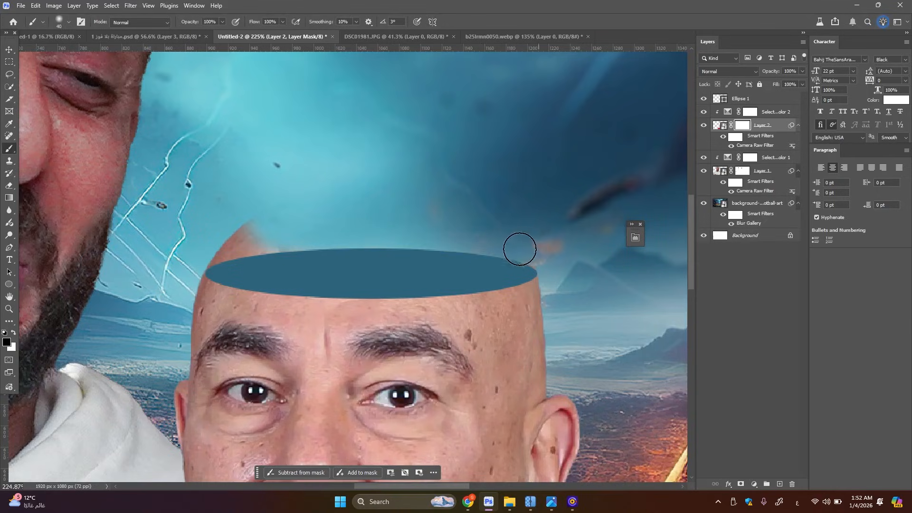
mouse_move(287, 240)
left_mouse_down()
mouse_move(230, 249)
mouse_move(287, 234)
mouse_move(276, 233)
mouse_move(213, 252)
mouse_move(257, 254)
mouse_move(204, 249)
mouse_move(274, 244)
left_mouse_up()
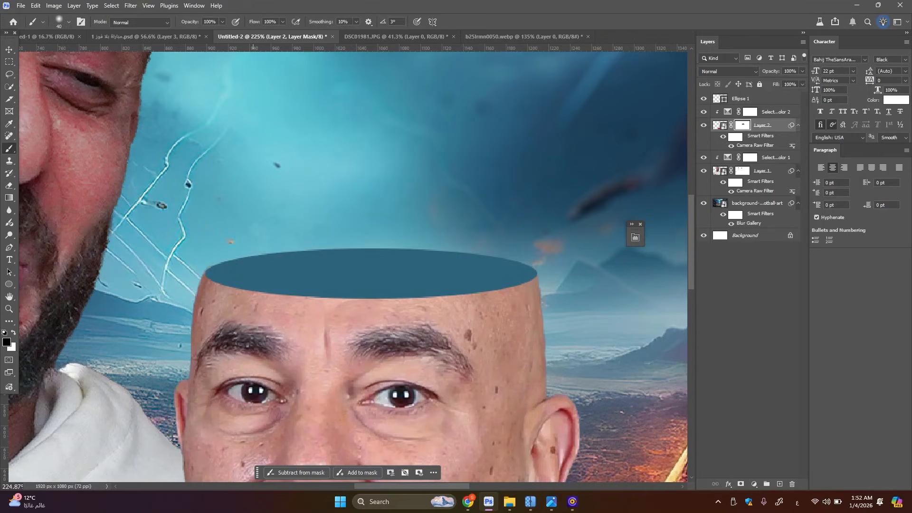
key("bracketleft")
key("bracketleft")
key("bracketleft")
key("bracketleft")
scroll(360, 264, "down", 8)
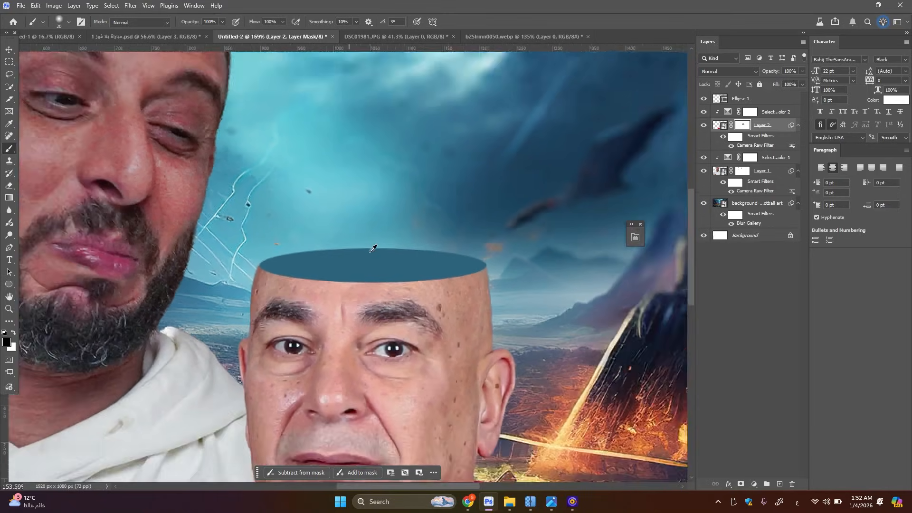
Change the ellipse's fill to the skin tone ba8d7f sampled from the red-jacket man's forehead
scroll(360, 264, "up", 5)
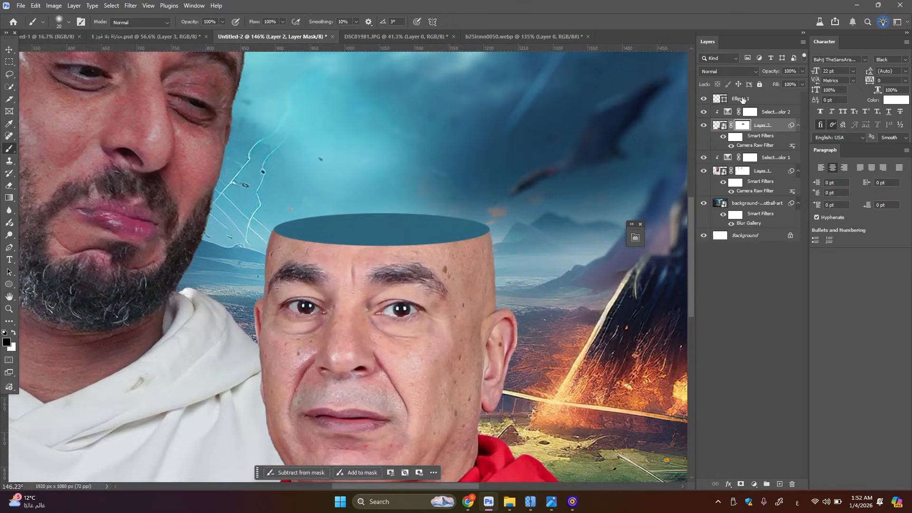
left_click(742, 99)
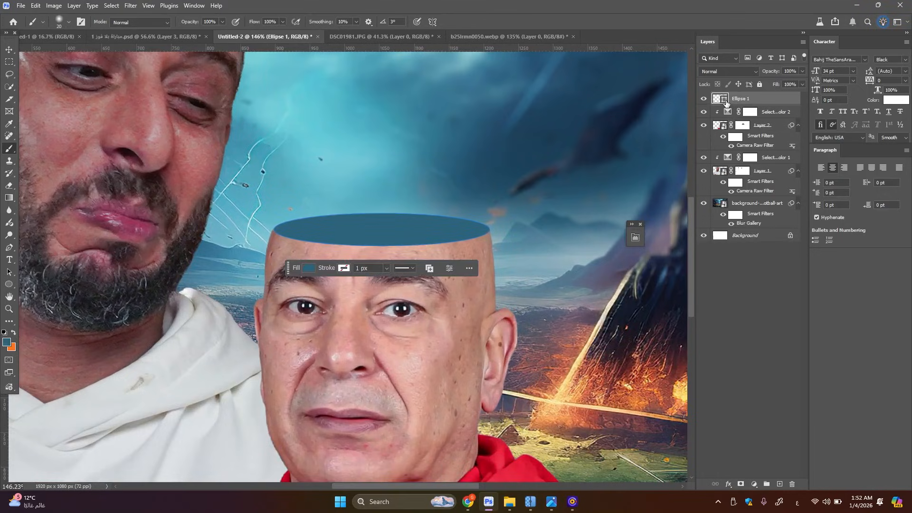
double_click(726, 100)
left_click(449, 250)
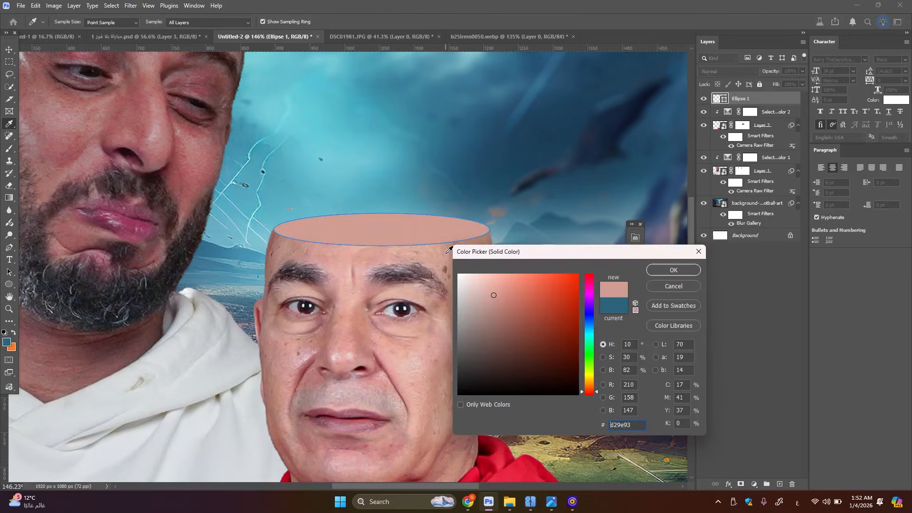
left_click_drag(449, 250, 306, 248)
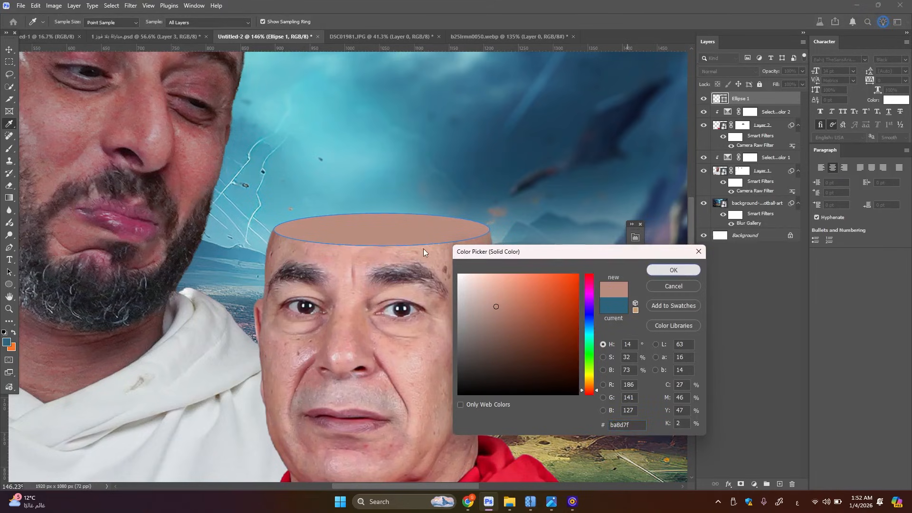
left_click(673, 270)
left_click(4, 50)
scroll(392, 221, "up", 1)
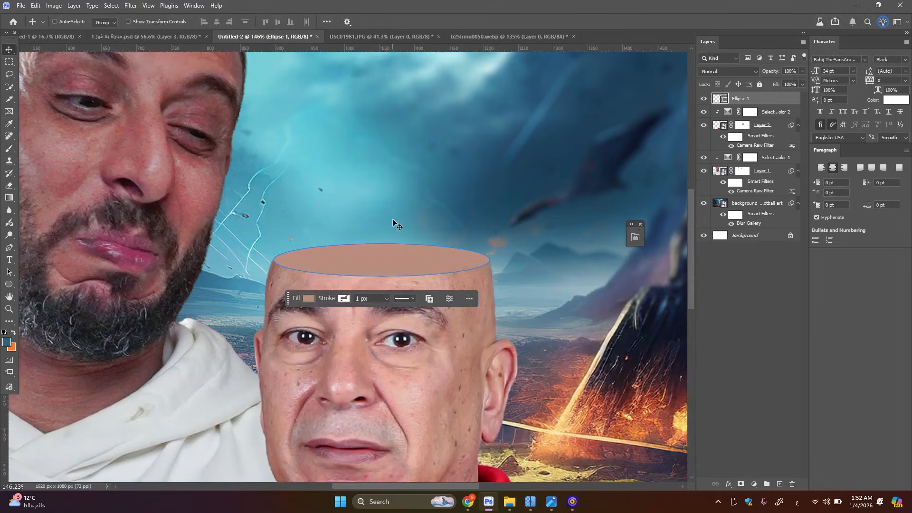
Duplicate the ellipse layer, set the copy's fill to 0% and give it a thin white outside stroke
key("ctrl+j")
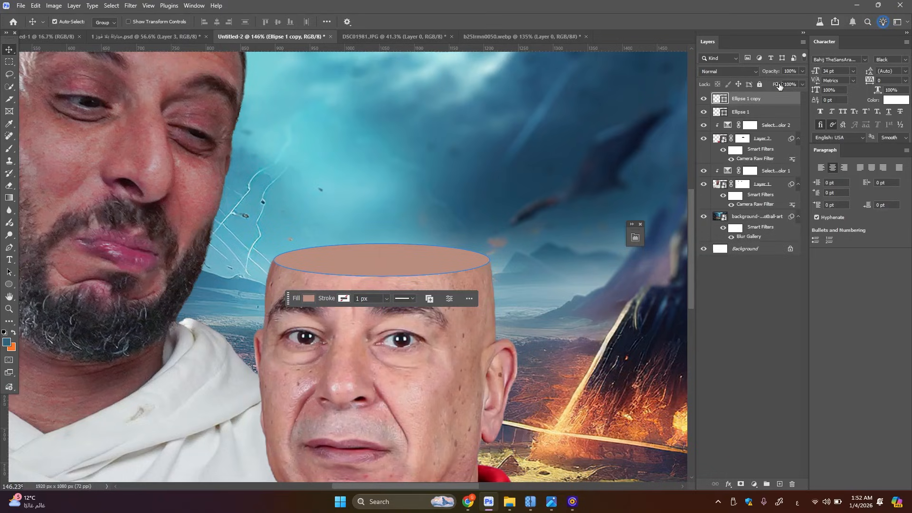
left_click_drag(778, 84, 243, 109)
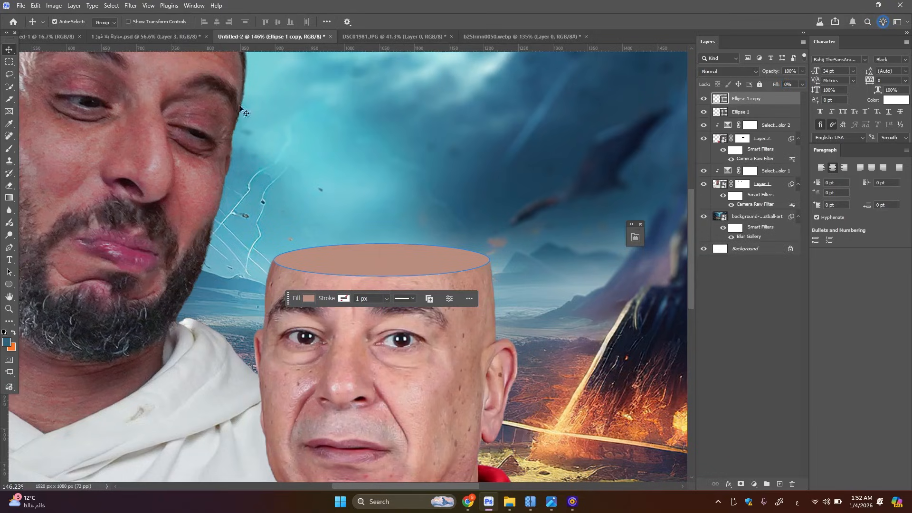
double_click(781, 104)
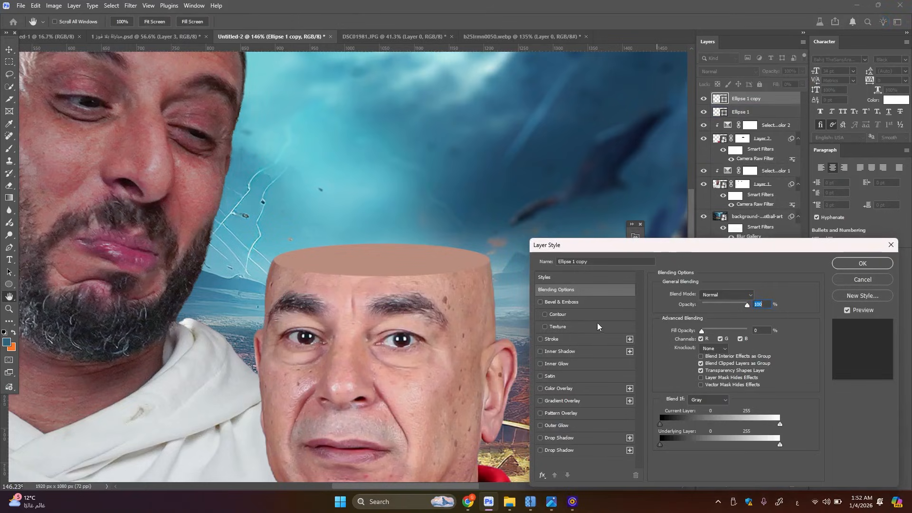
left_click(552, 342)
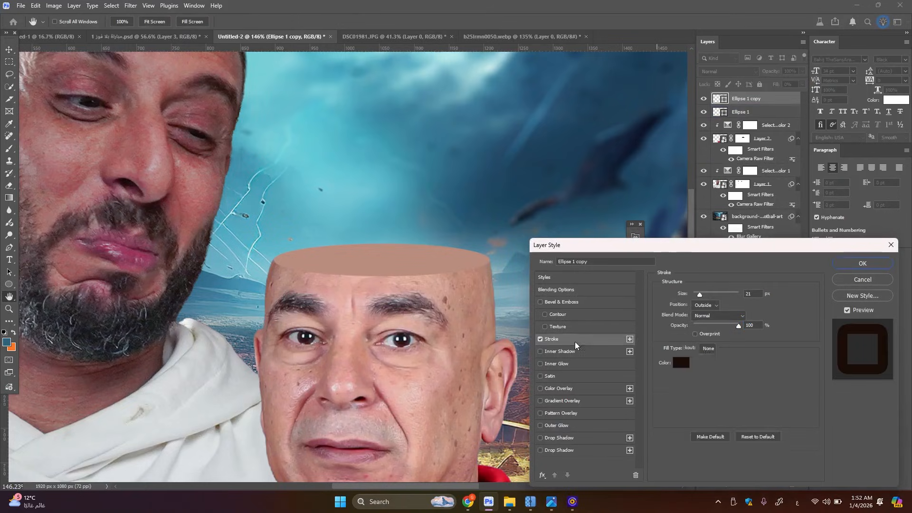
left_click(686, 362)
left_click(459, 275)
left_click(694, 272)
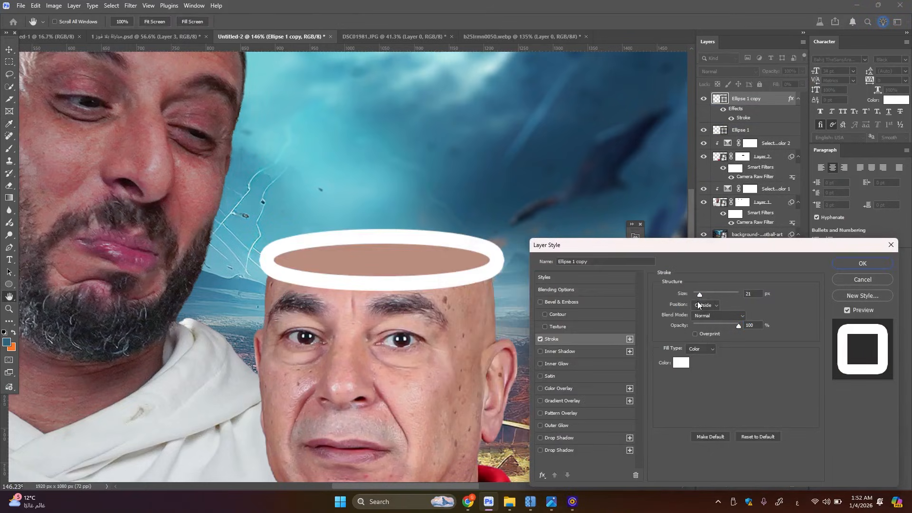
left_click_drag(697, 299, 686, 299)
left_click(853, 262)
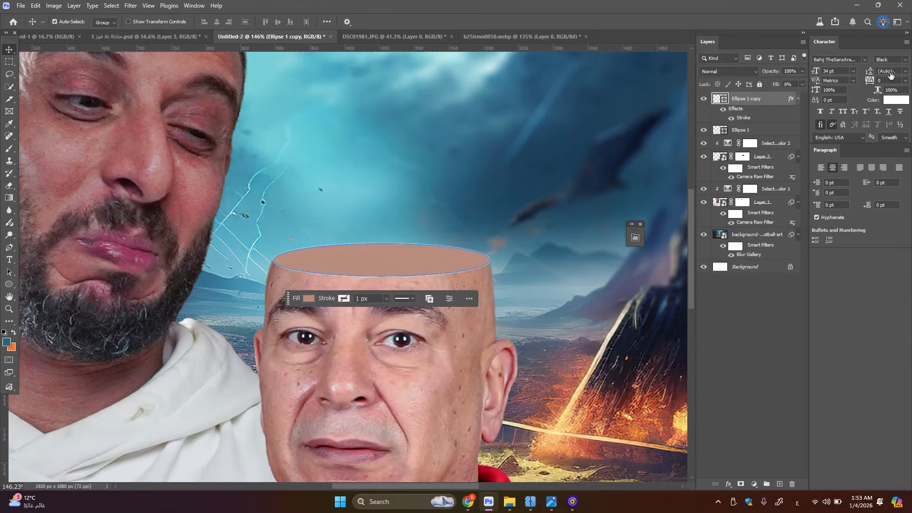
Add an Exposure adjustment clipped to the original ellipse with exposure at -2.58
scroll(280, 225, "down", 6)
scroll(288, 232, "up", 4)
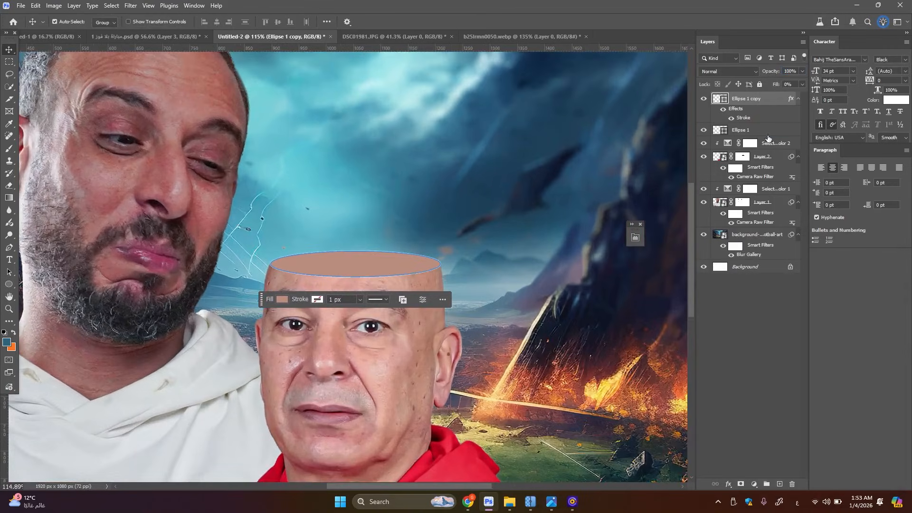
left_click(762, 133)
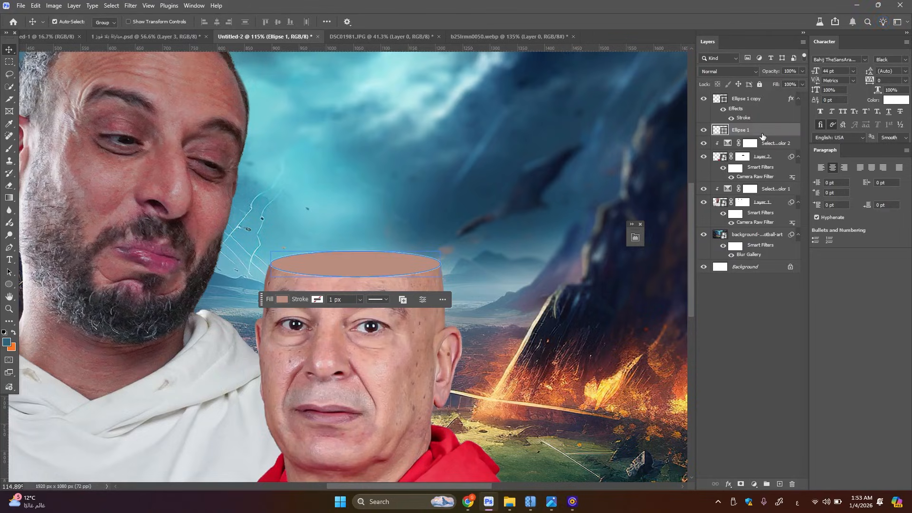
scroll(365, 267, "up", 2)
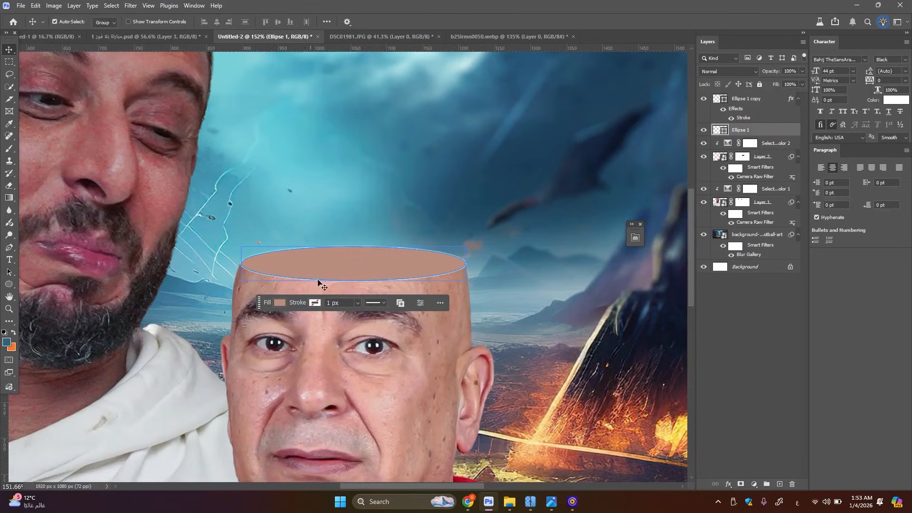
left_click(754, 484)
left_click(779, 353)
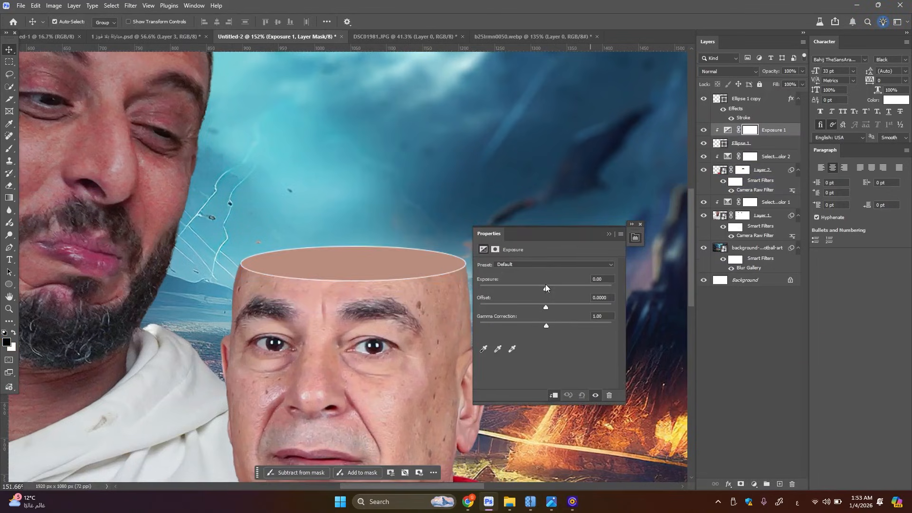
left_click_drag(546, 287, 528, 292)
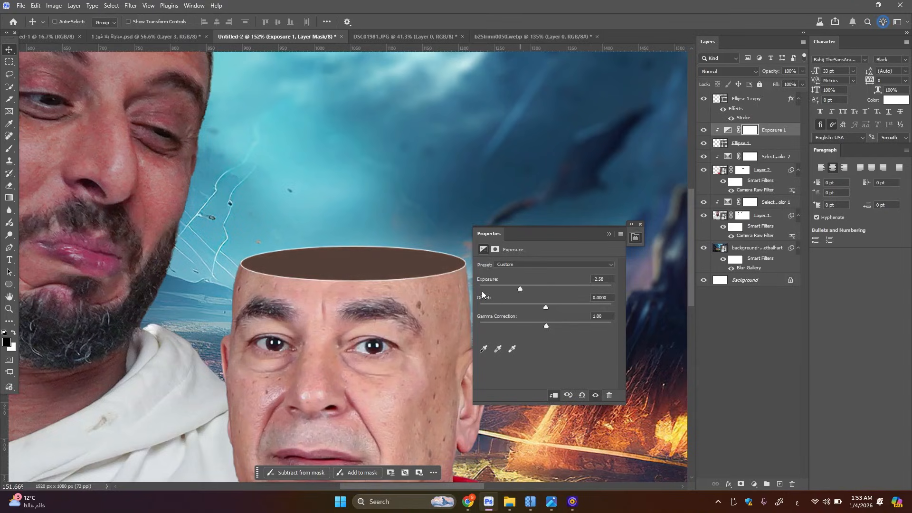
Invert the Exposure mask and paint white with a soft brush along the ellipse's front edge to shade the inside of the head
key("ctrl+i")
key("b")
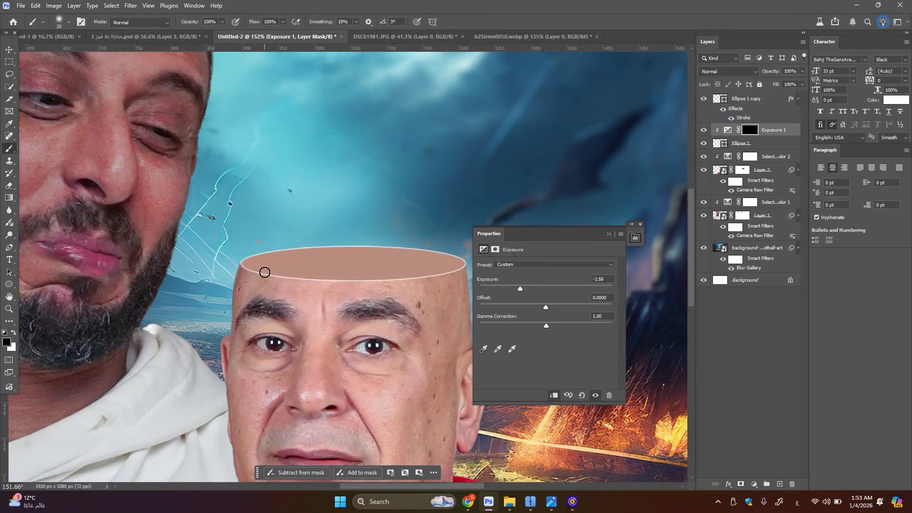
scroll(417, 292, "up", 2)
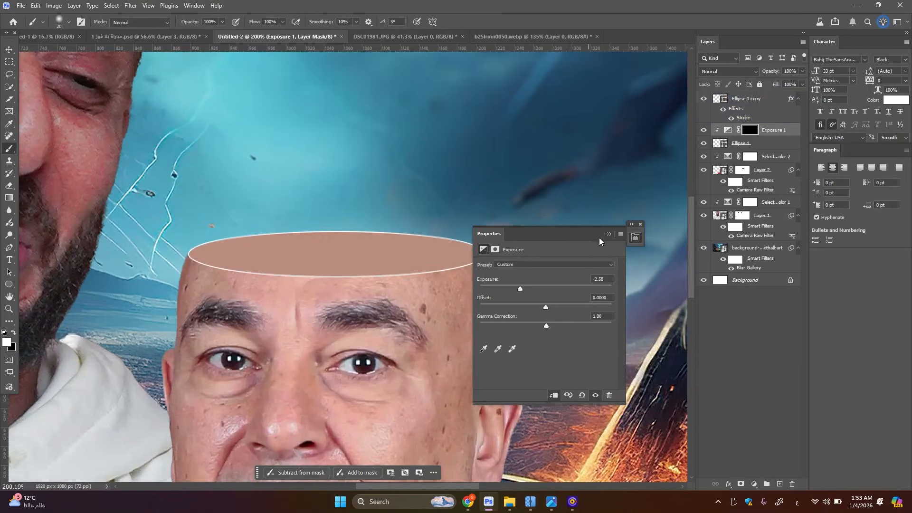
left_click(609, 235)
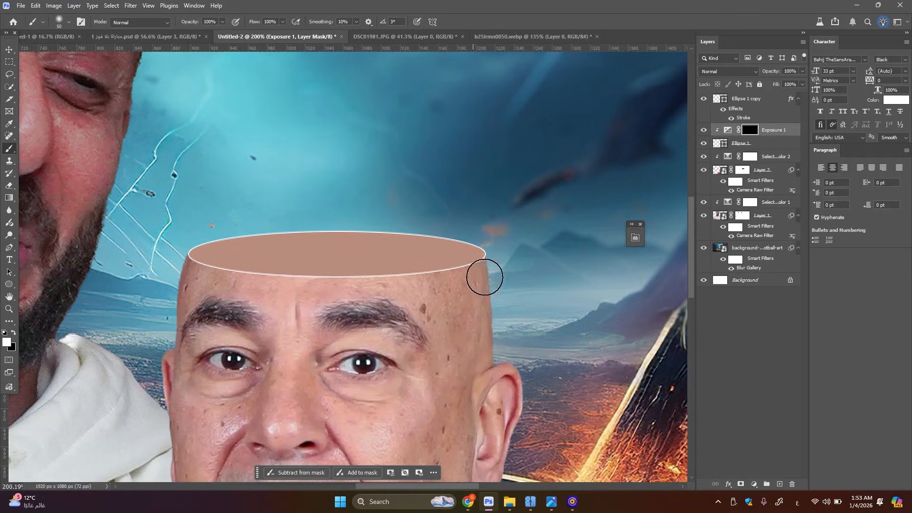
key("bracketright")
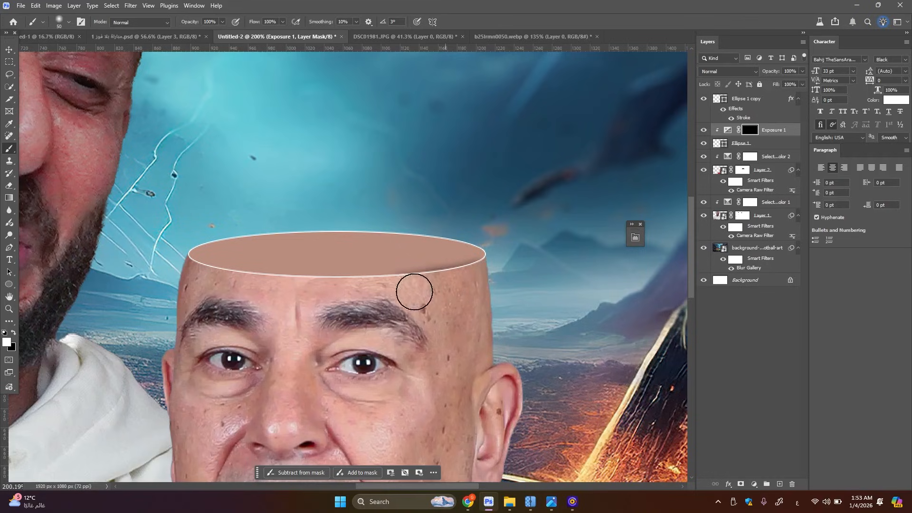
left_click_drag(397, 293, 367, 293)
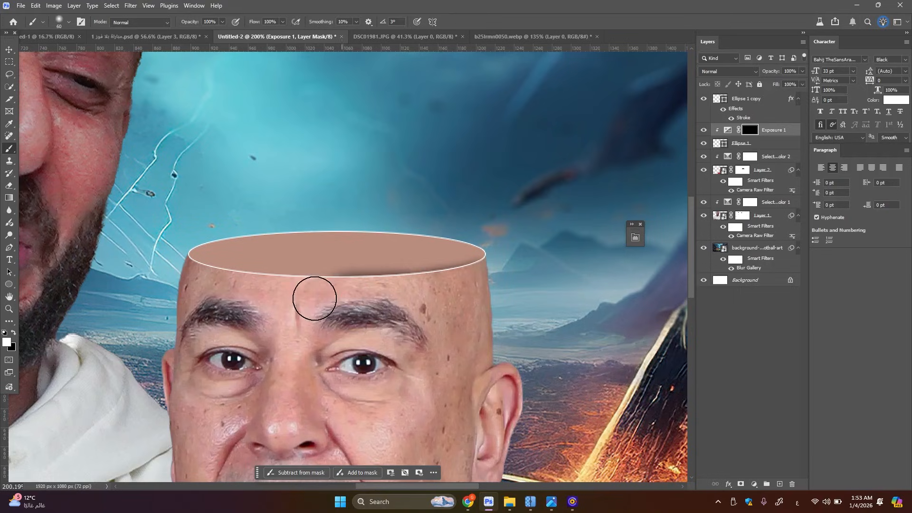
key("bracketright")
mouse_move(293, 296)
left_mouse_down()
mouse_move(240, 294)
mouse_move(257, 298)
mouse_move(181, 277)
left_mouse_up()
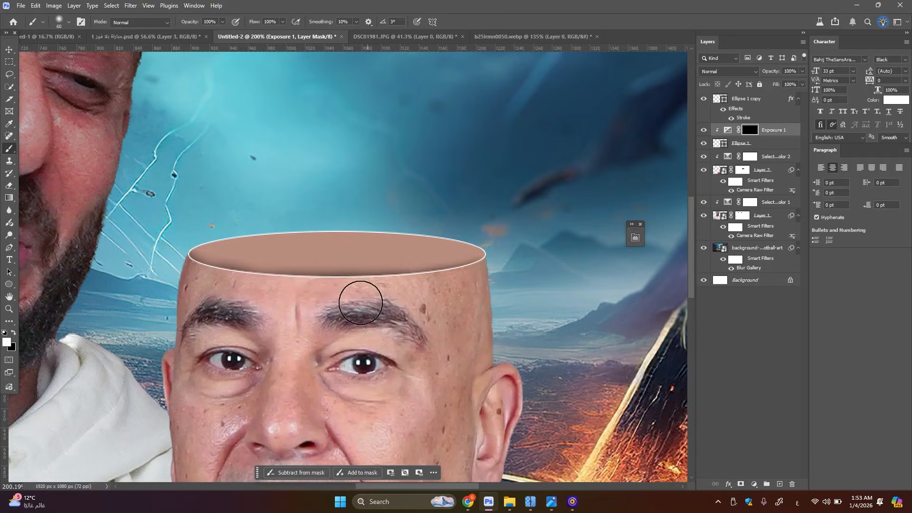
left_click_drag(402, 304, 495, 279)
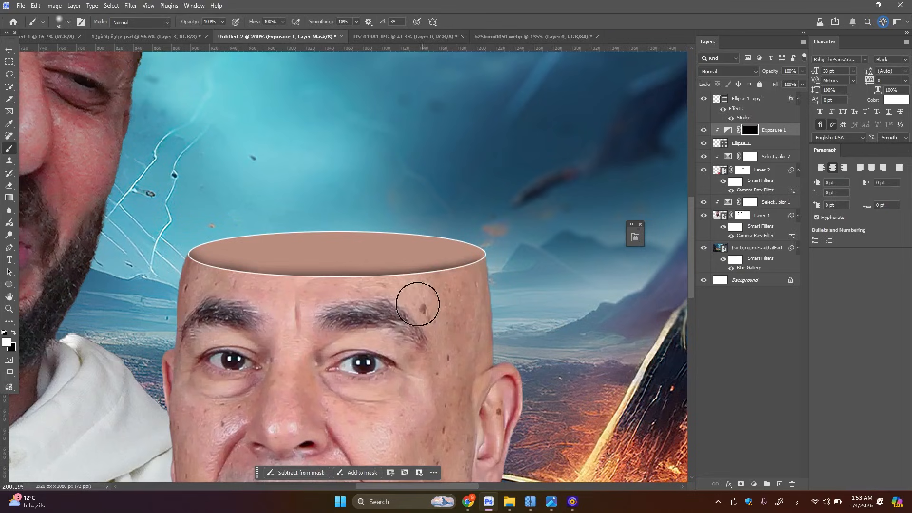
key("bracketright")
key("bracketright")
key("bracketright")
key("bracketright")
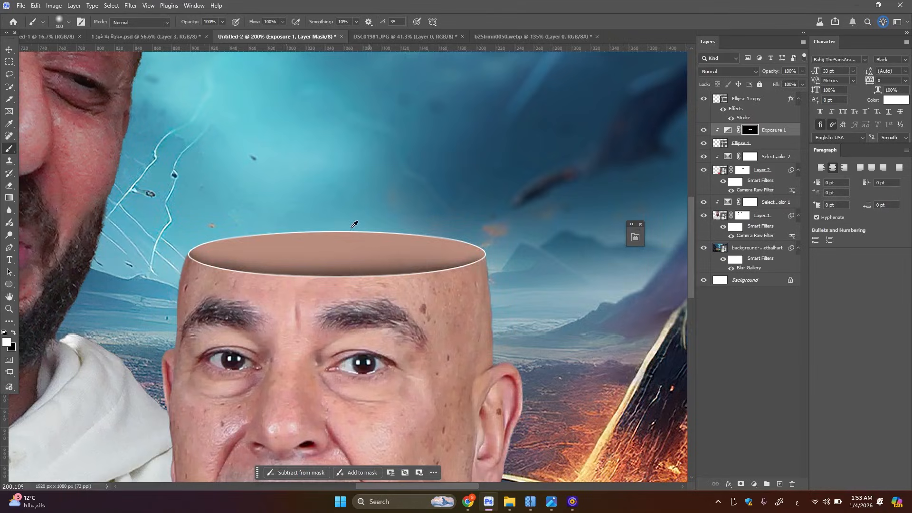
Set the Exposure adjustment layer's opacity to 75%
scroll(354, 224, "down", 5)
scroll(496, 218, "up", 2)
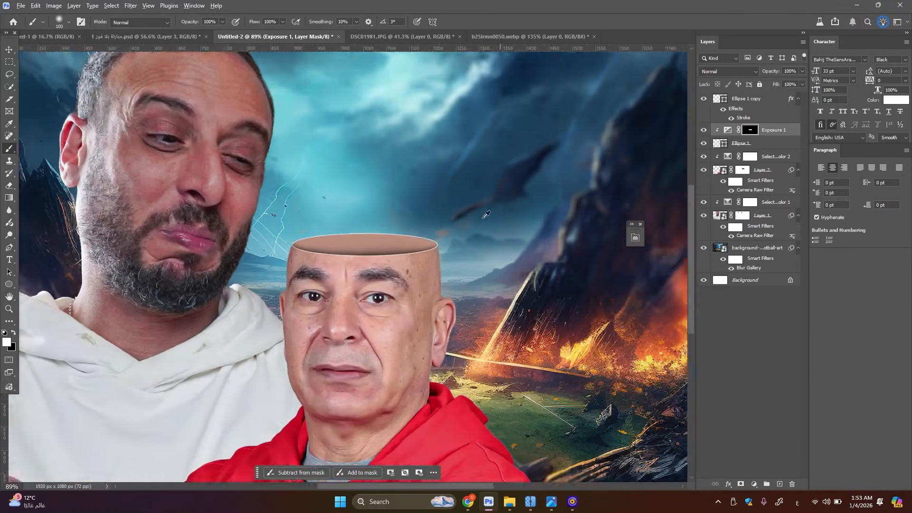
scroll(449, 233, "up", 2)
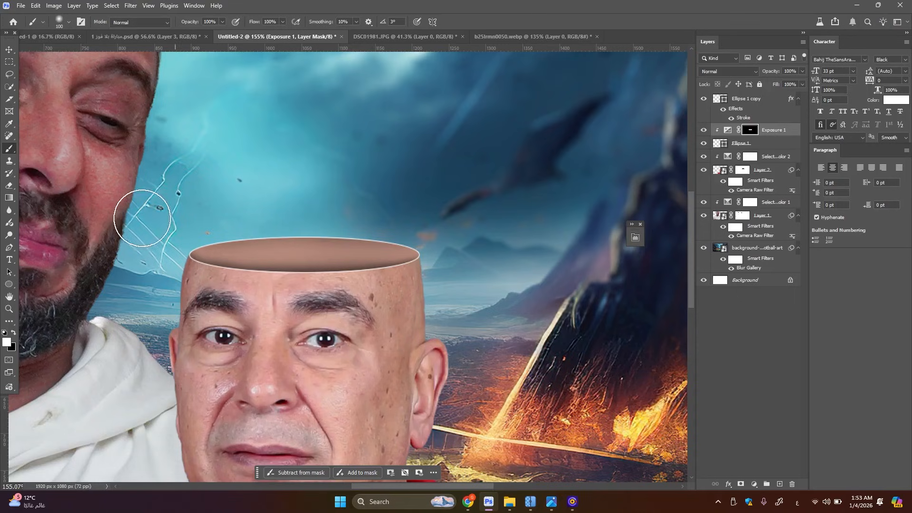
scroll(492, 169, "down", 2)
scroll(494, 169, "down", 2)
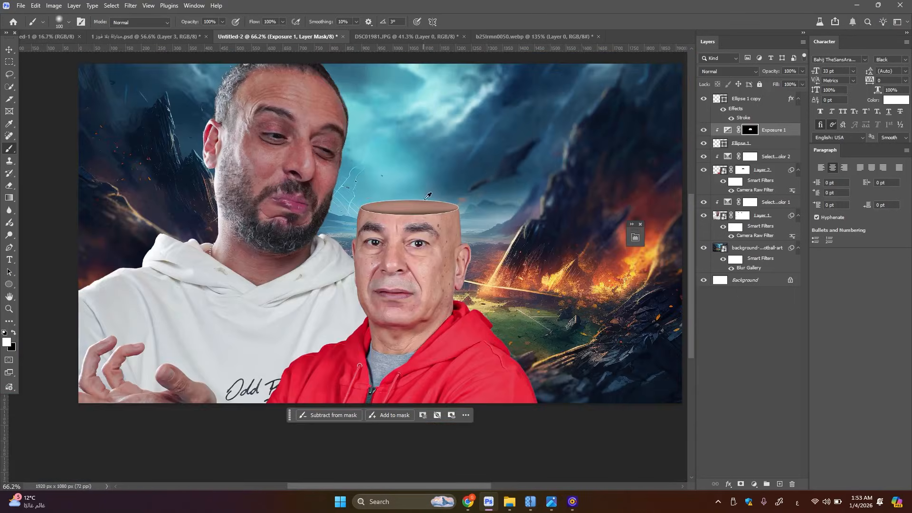
scroll(428, 196, "up", 3)
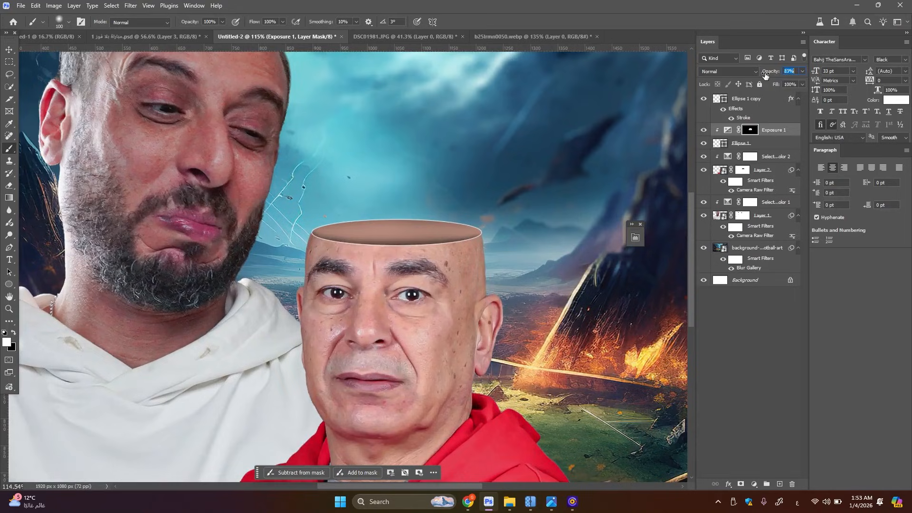
type("75")
key("Return")
scroll(271, 239, "down", 3)
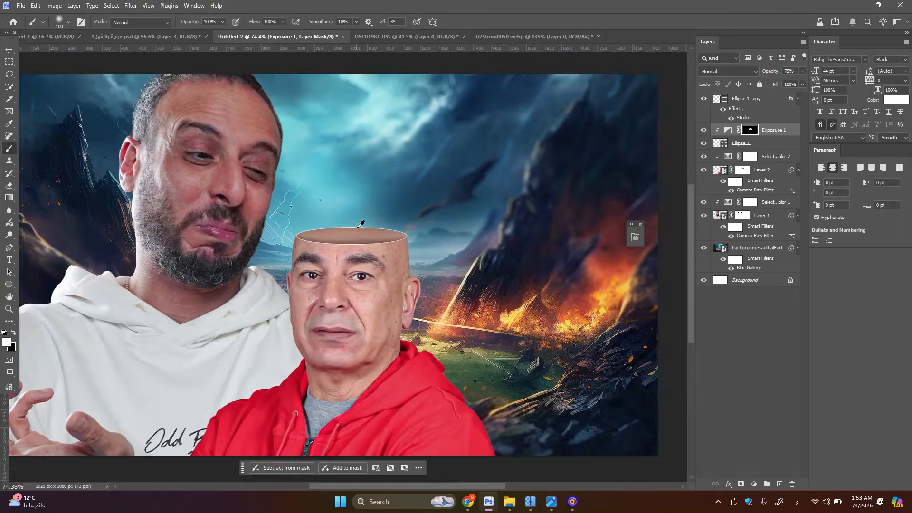
scroll(350, 270, "up", 1)
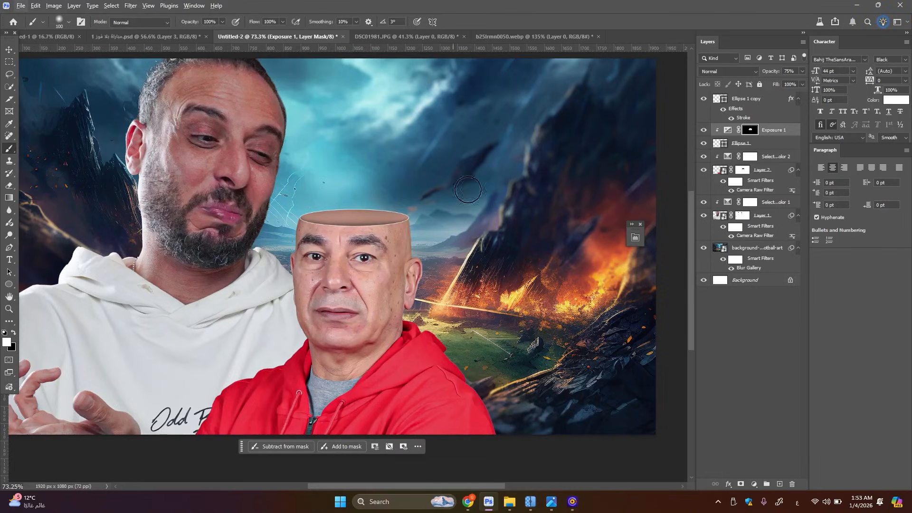
Switch to File Explorer and open the blue brain file 1381521e-c2b1-4760-bfa9-620d2f18773d.psd in Photoshop
left_click(508, 500)
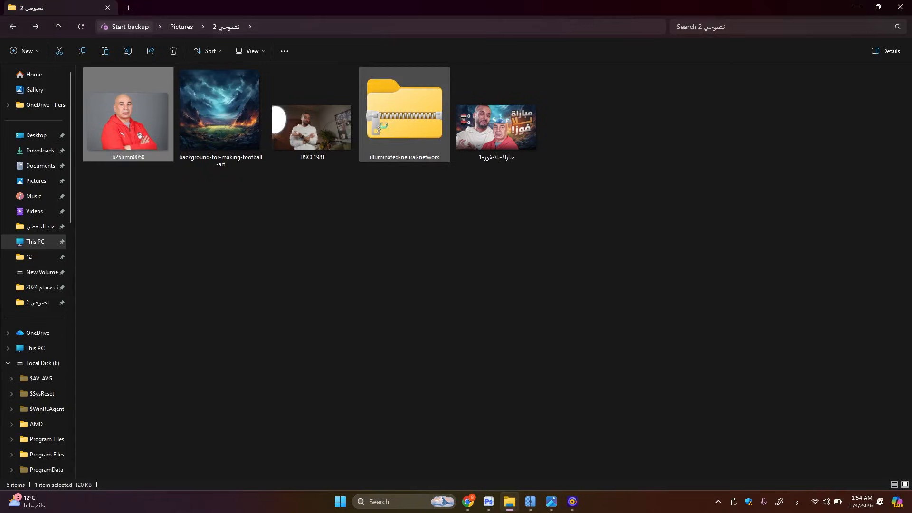
double_click(411, 143)
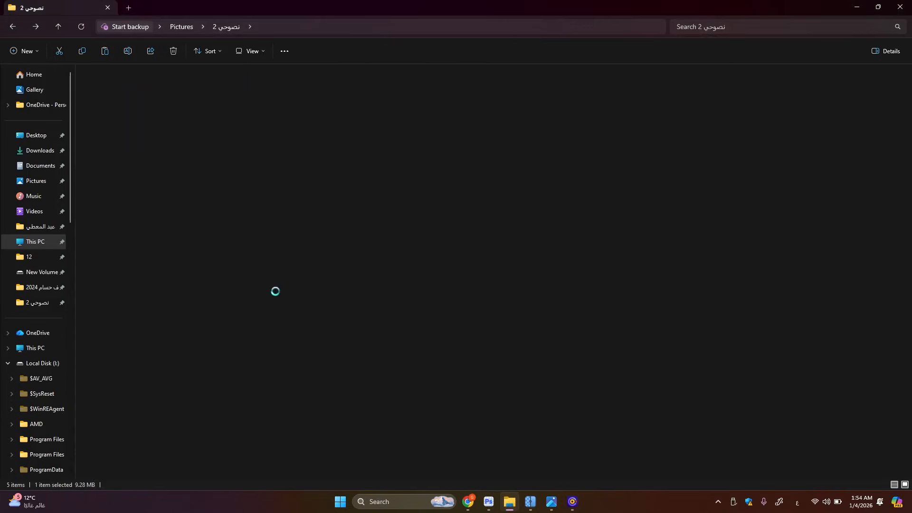
left_click(181, 101)
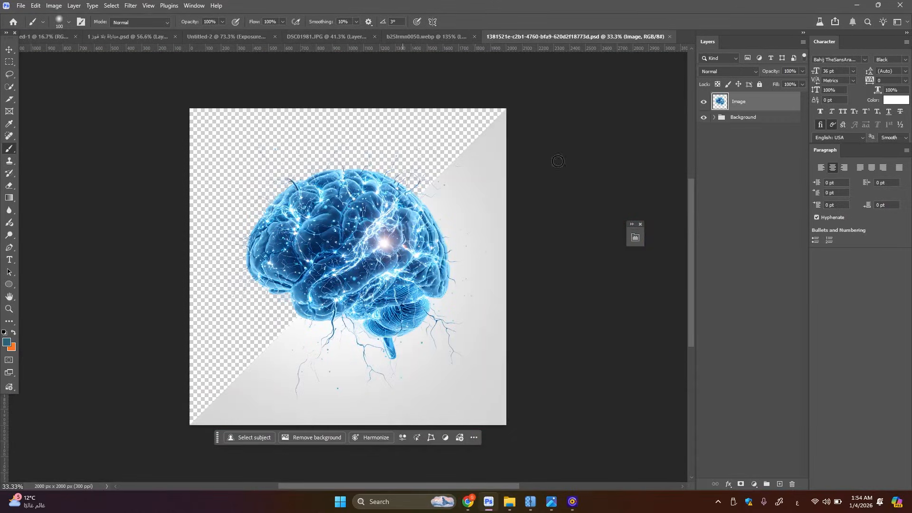
Convert the brain's Image layer to a smart object and bring it into the Untitled-2 thumbnail document
right_click(749, 103)
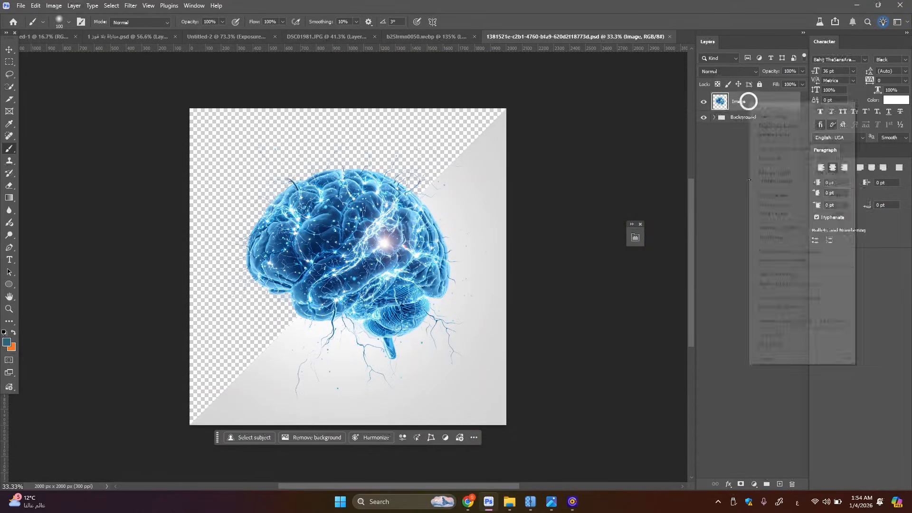
left_click(779, 296)
left_click_drag(755, 101, 340, 206)
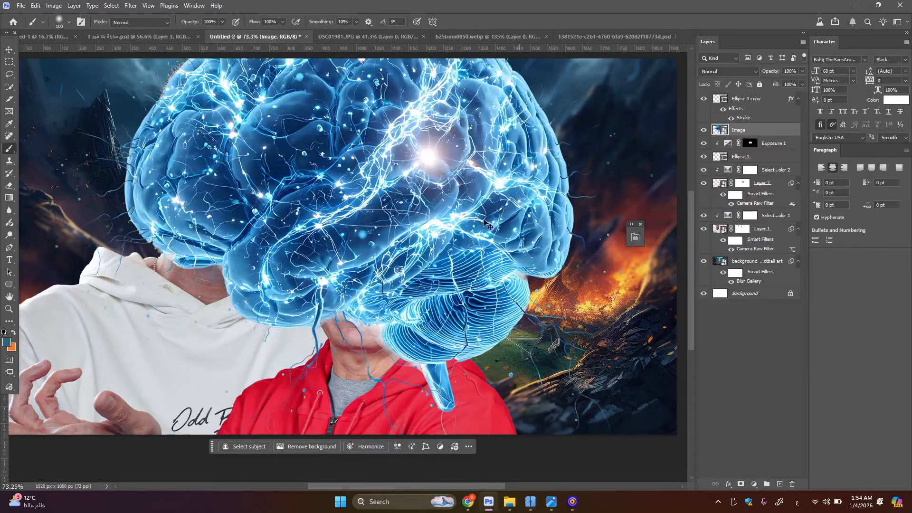
Scale the brain down to nearly the width of the ellipse and position it over the opening in the red-jacket man's head
key("ctrl+t")
left_click_drag(663, 208, 403, 216)
left_click_drag(455, 129, 446, 138)
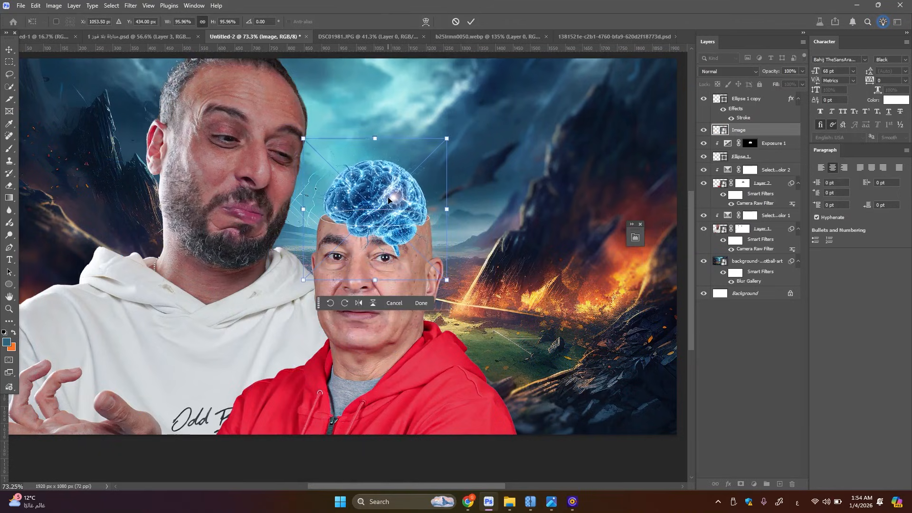
left_click_drag(389, 200, 392, 202)
left_click_drag(376, 141, 374, 147)
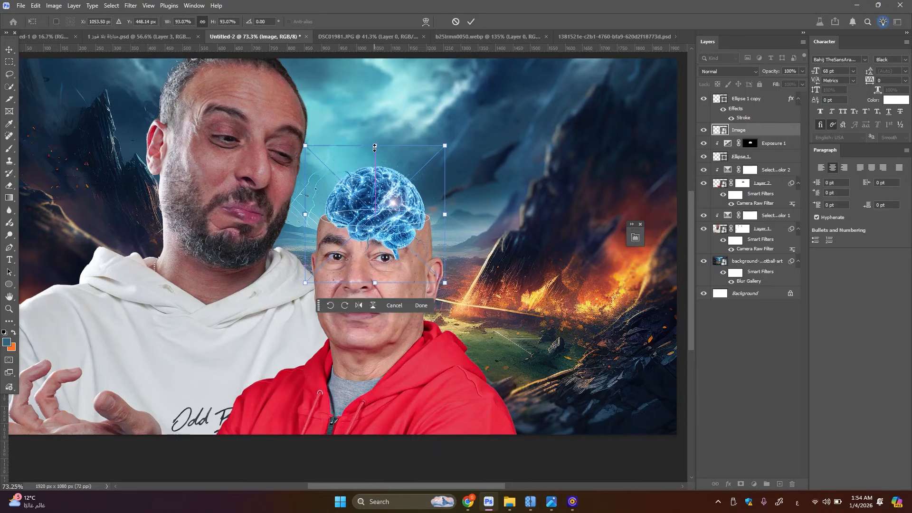
left_click(470, 21)
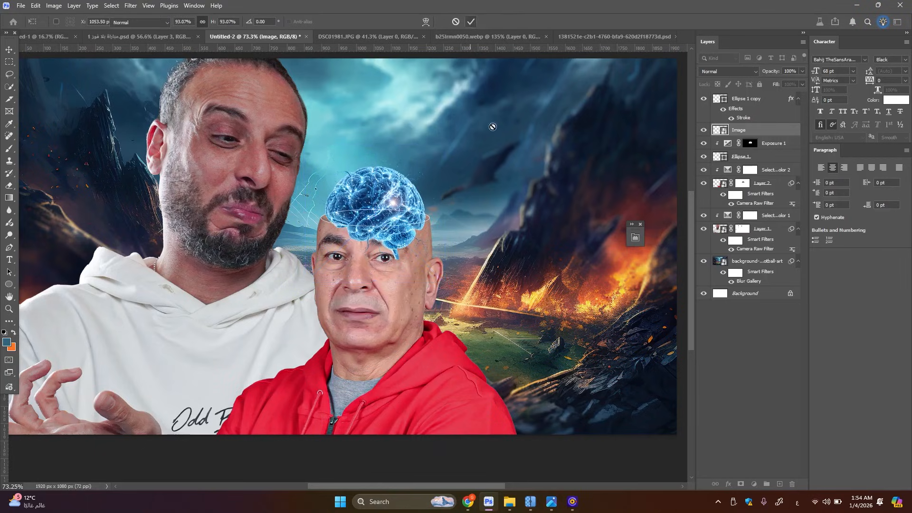
Move the brain layer above the white-outlined ellipse copy and lower its opacity to 30%
key("b")
scroll(359, 244, "up", 5)
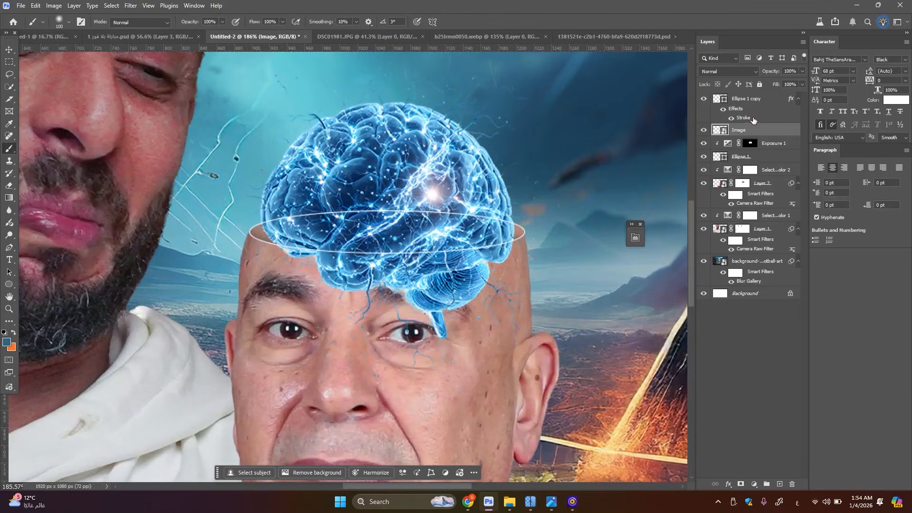
left_click_drag(754, 129, 754, 92)
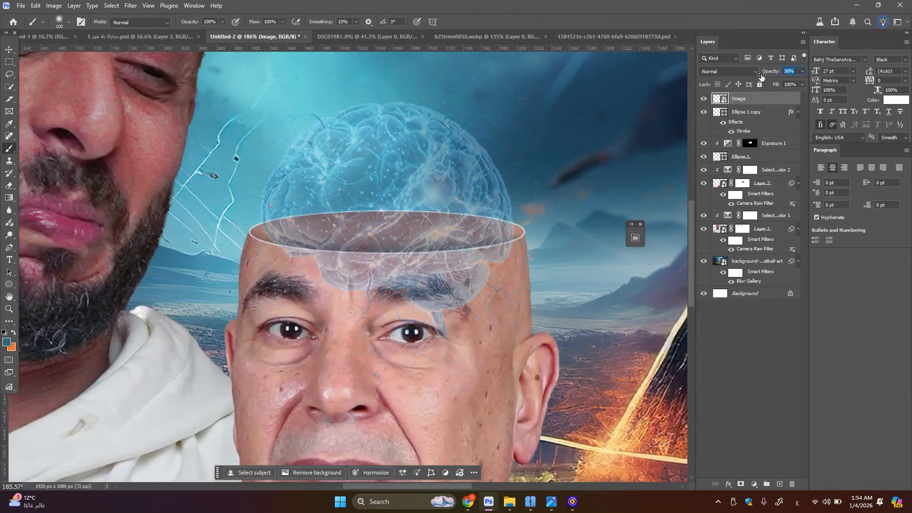
Add a layer mask to the brain and paint black to hide the parts over the face below the ellipse's front edge
left_click(742, 485)
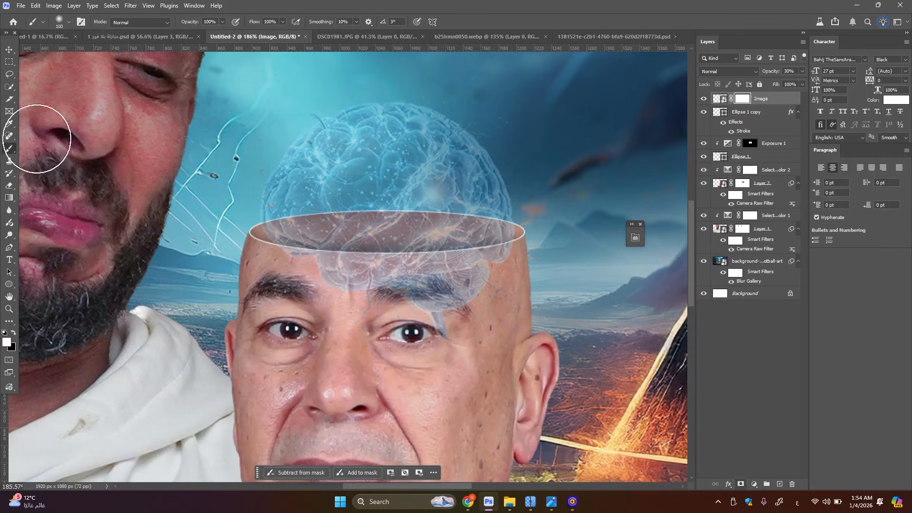
scroll(427, 328, "up", 2)
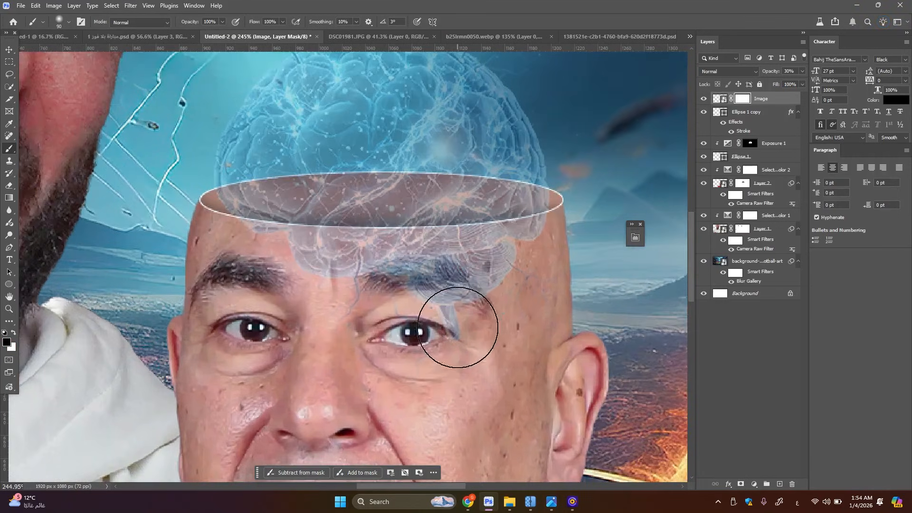
key("bracketleft")
key("bracketleft")
key("bracketleft")
key("bracketleft")
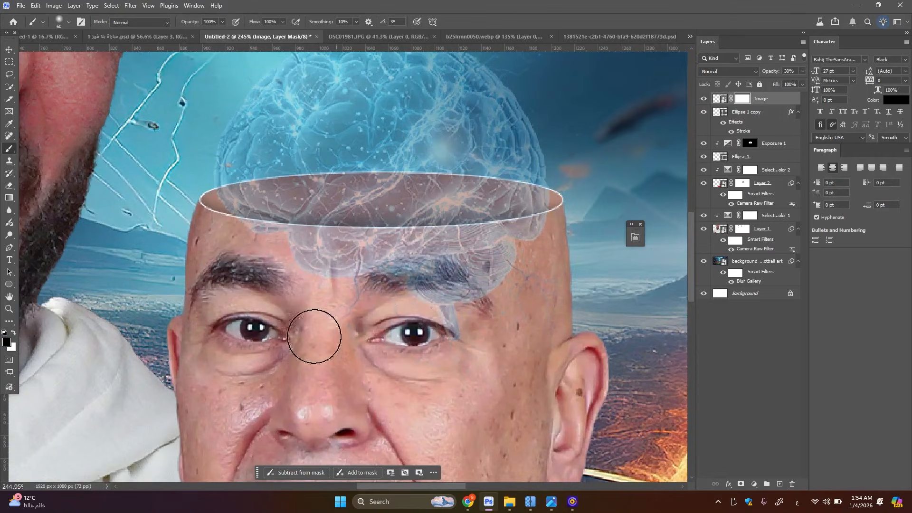
mouse_move(311, 336)
left_mouse_down()
mouse_move(342, 310)
mouse_move(525, 309)
mouse_move(464, 329)
mouse_move(412, 300)
mouse_move(538, 278)
mouse_move(443, 272)
mouse_move(438, 280)
mouse_move(517, 271)
mouse_move(496, 264)
mouse_move(523, 252)
left_mouse_up()
key("bracketleft")
key("bracketleft")
key("bracketleft")
key("bracketleft")
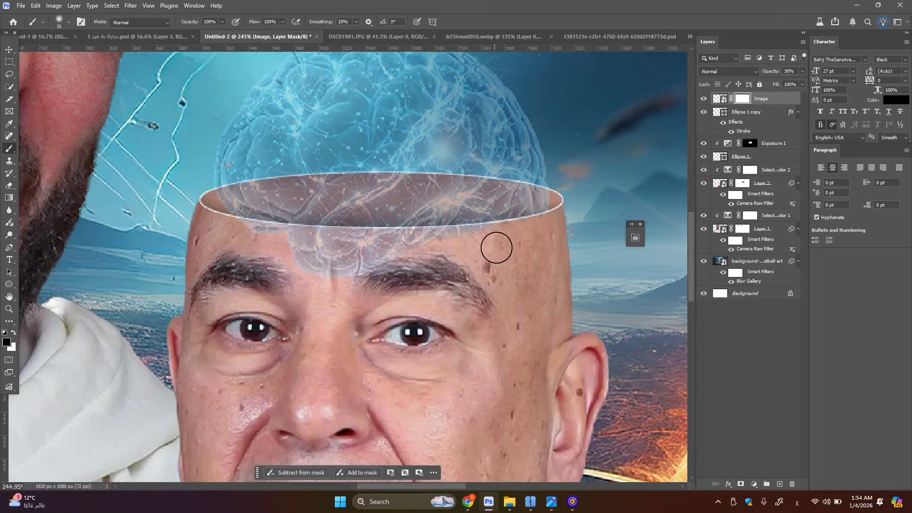
mouse_move(395, 273)
left_mouse_down()
mouse_move(295, 269)
mouse_move(403, 257)
mouse_move(248, 238)
left_mouse_up()
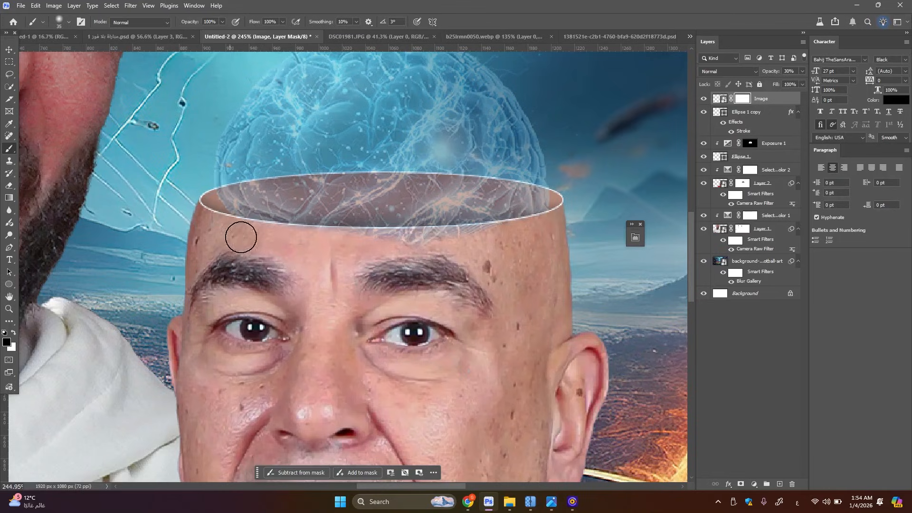
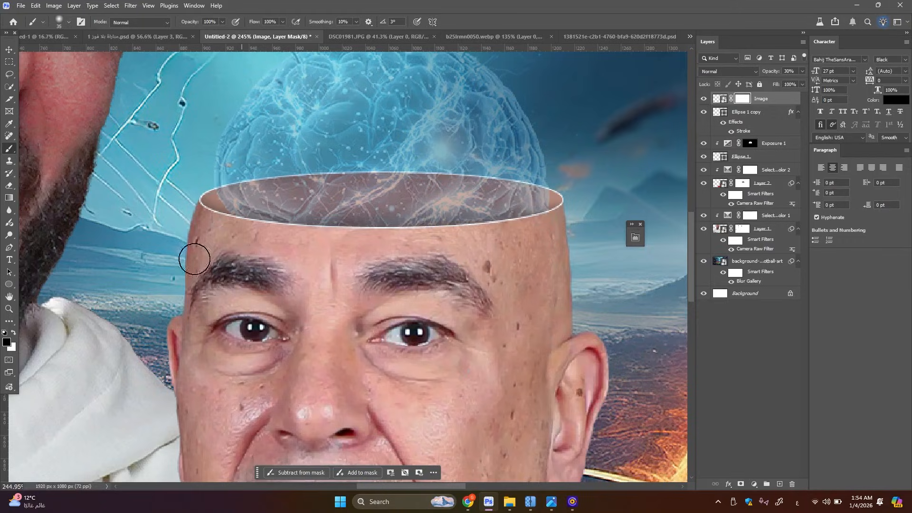
Finish masking out the brain below the ellipse's front edge and restore the brain layer's opacity to 100%
left_click_drag(341, 328, 212, 428)
scroll(489, 219, "down", 5)
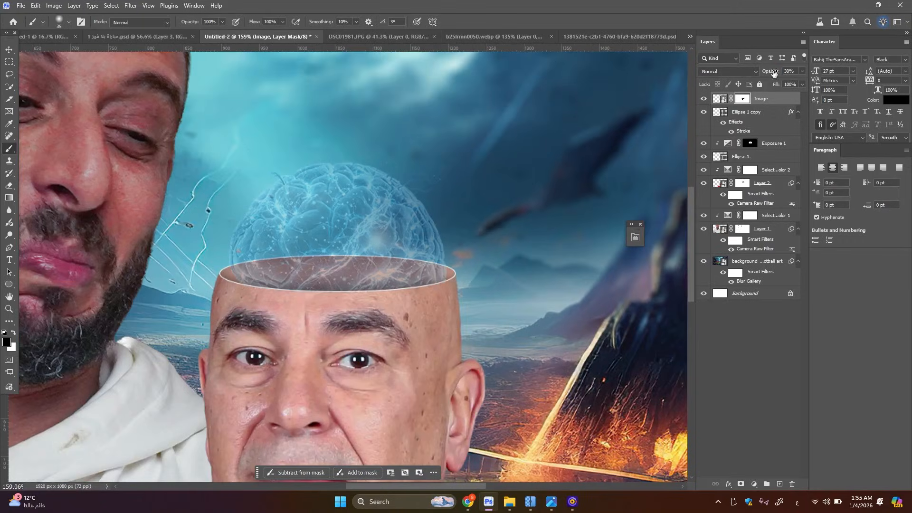
scroll(340, 218, "down", 10)
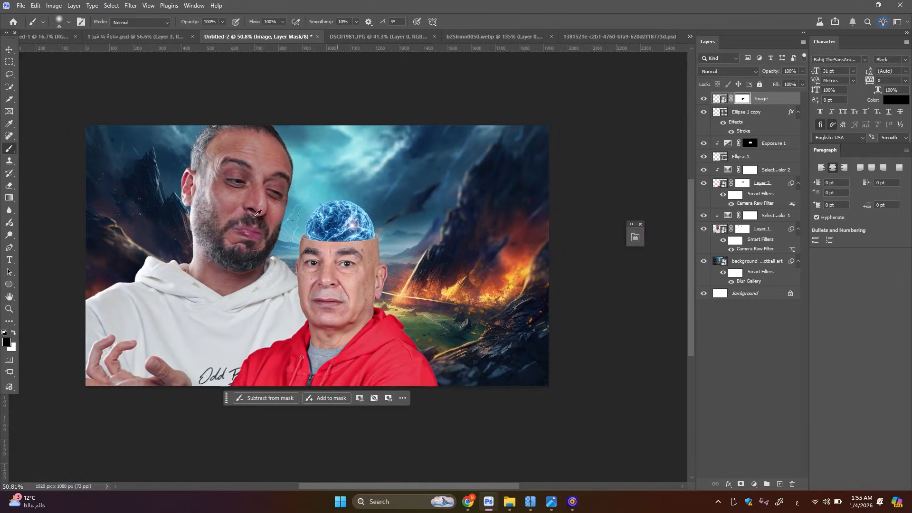
Move the brain slightly down so it sits deeper in the opening of the red-jacket man's head
left_click(9, 49)
scroll(401, 245, "up", 5)
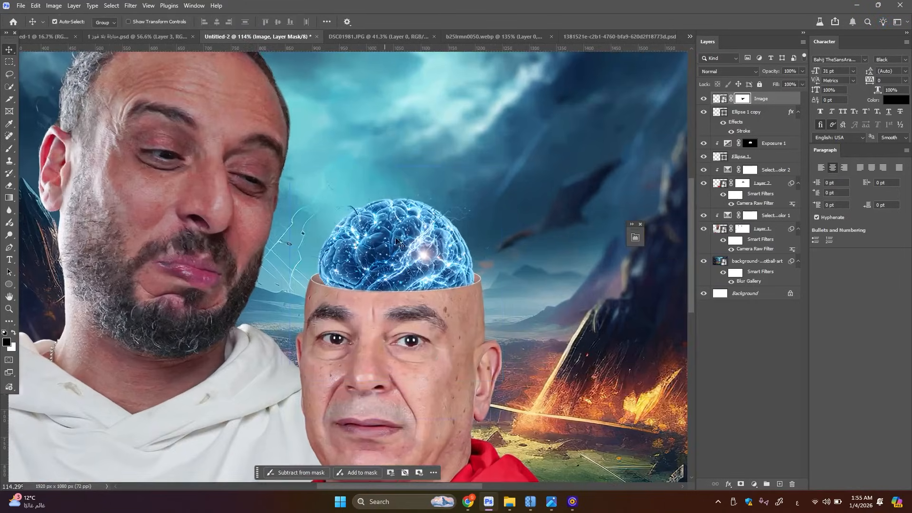
left_click_drag(401, 244, 399, 252)
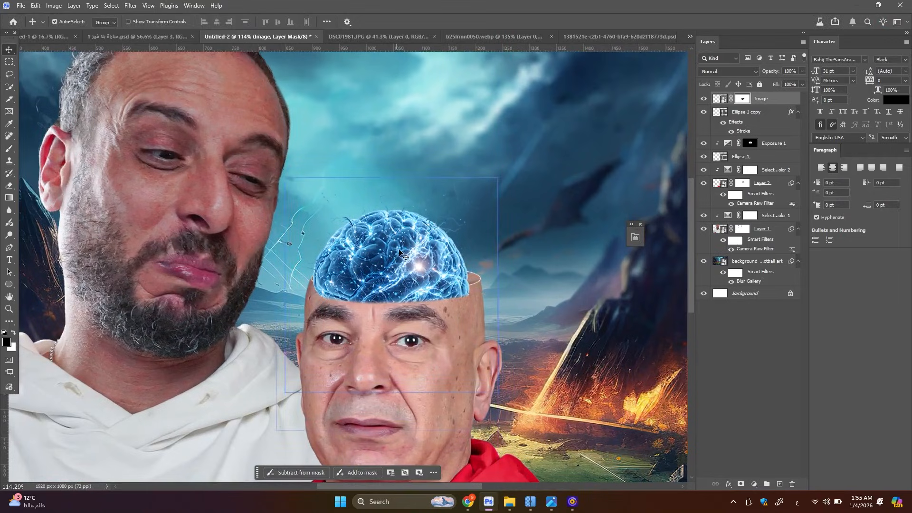
Mask out the brain below the ellipse's front edge at 62% layer opacity, using a smaller black brush, and restore the opacity to 100%
scroll(401, 254, "up", 3)
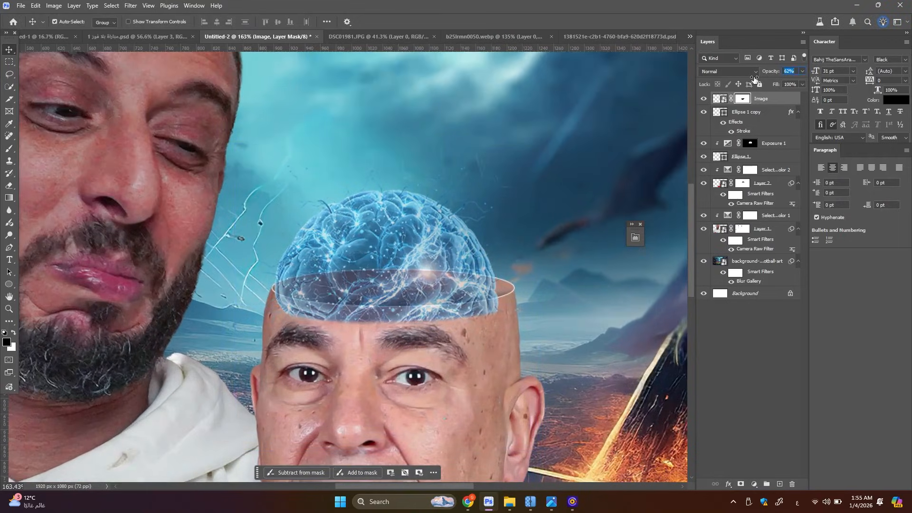
key("b")
scroll(435, 399, "up", 5)
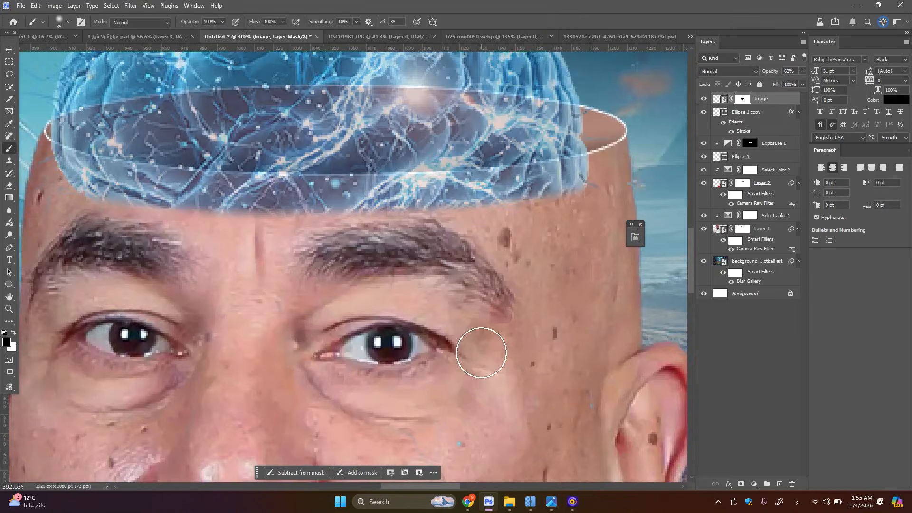
key("bracketleft")
key("bracketleft")
key("bracketleft")
left_click_drag(570, 193, 526, 179)
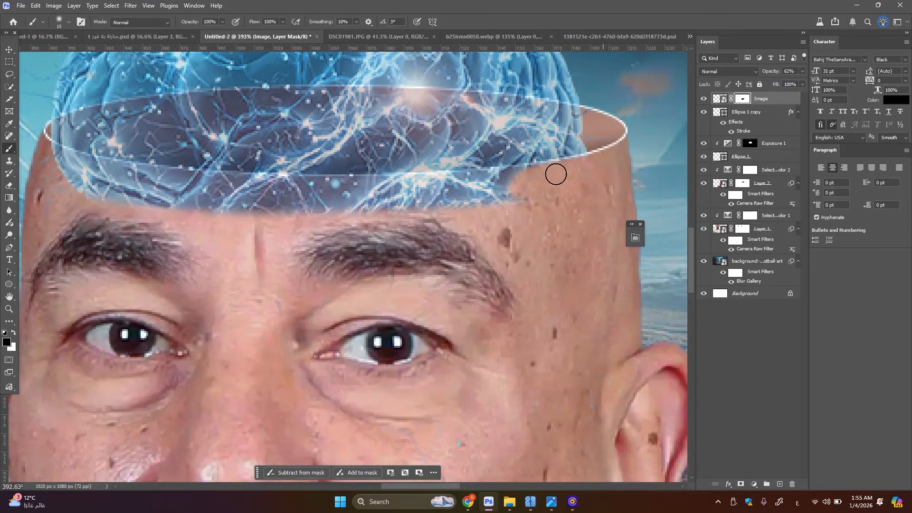
mouse_move(580, 176)
left_mouse_down()
mouse_move(437, 201)
mouse_move(522, 199)
mouse_move(526, 183)
mouse_move(438, 187)
mouse_move(533, 178)
mouse_move(359, 195)
mouse_move(445, 202)
mouse_move(286, 207)
mouse_move(372, 189)
mouse_move(286, 192)
mouse_move(428, 186)
left_mouse_up()
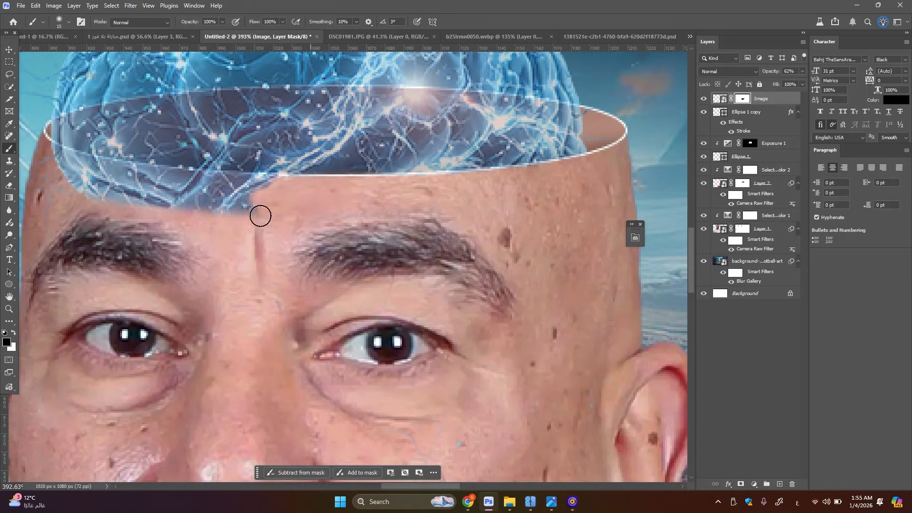
mouse_move(261, 216)
left_mouse_down()
mouse_move(287, 212)
mouse_move(128, 204)
mouse_move(178, 201)
mouse_move(233, 227)
mouse_move(272, 295)
mouse_move(222, 337)
mouse_move(209, 327)
mouse_move(321, 302)
mouse_move(276, 245)
mouse_move(170, 231)
mouse_move(155, 199)
mouse_move(276, 183)
mouse_move(185, 186)
mouse_move(316, 187)
mouse_move(217, 195)
mouse_move(111, 177)
left_mouse_up()
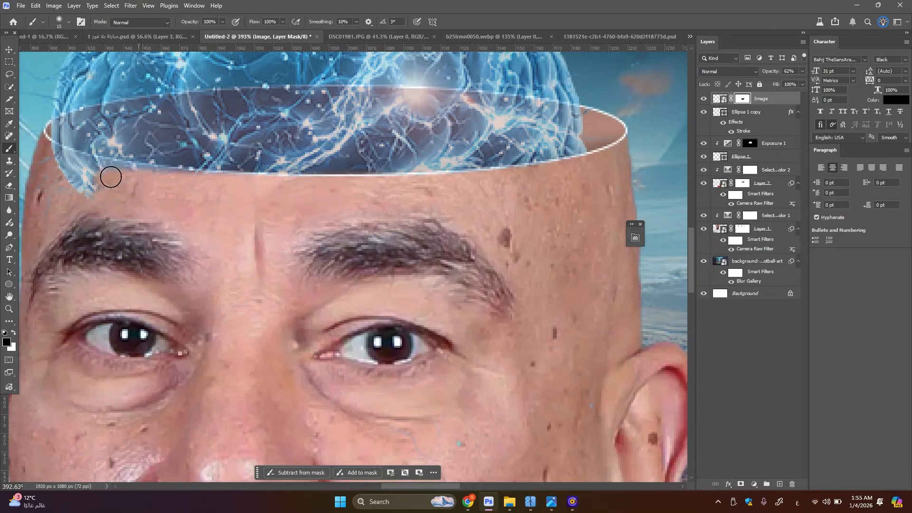
mouse_move(193, 181)
left_mouse_down()
mouse_move(60, 176)
mouse_move(119, 185)
mouse_move(43, 186)
mouse_move(37, 218)
mouse_move(39, 173)
mouse_move(45, 186)
mouse_move(108, 177)
mouse_move(41, 162)
mouse_move(91, 173)
mouse_move(33, 152)
mouse_move(76, 164)
left_mouse_up()
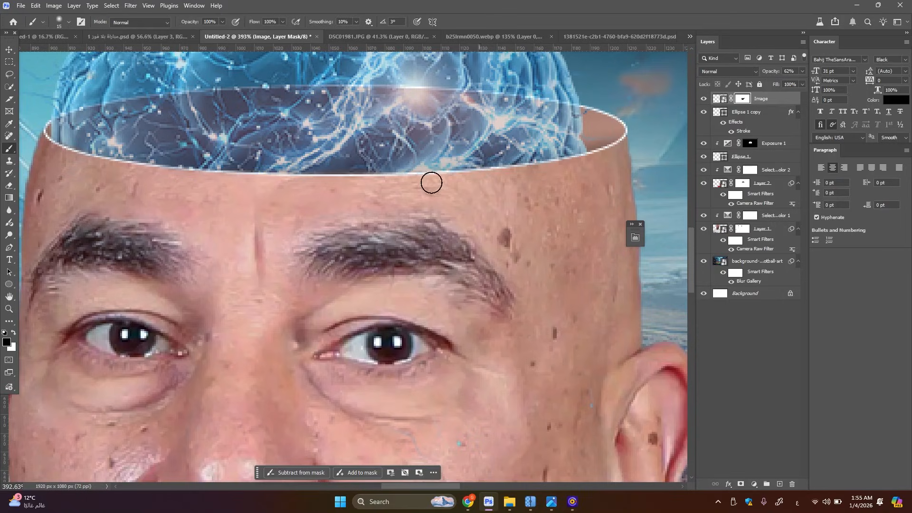
scroll(305, 172, "down", 10)
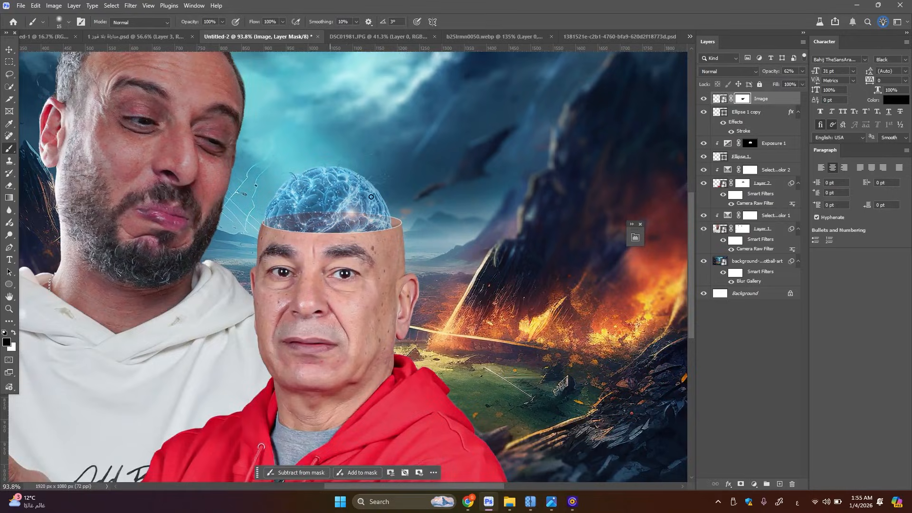
scroll(270, 254, "down", 5)
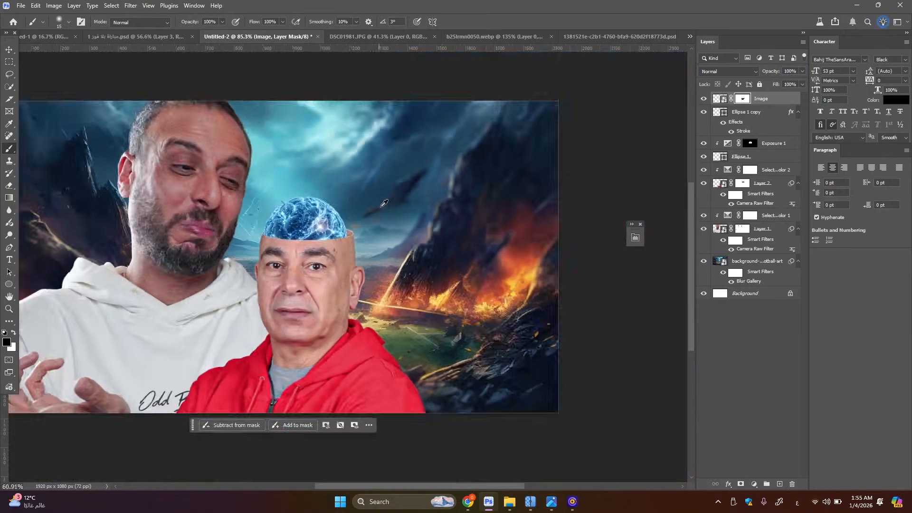
Nudge the brain slightly to centre it better over the head opening
scroll(346, 222, "up", 3)
scroll(346, 222, "up", 4)
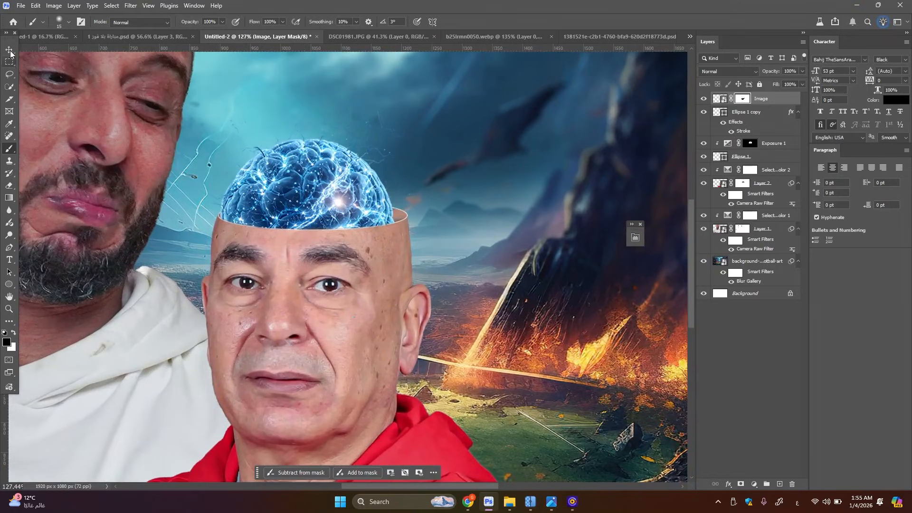
left_click(9, 50)
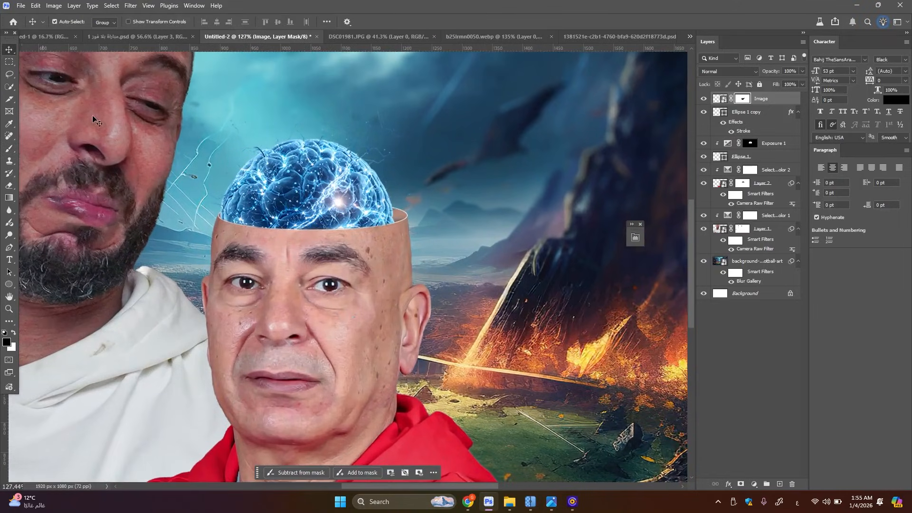
left_click_drag(280, 213, 280, 210)
Refine the brain's mask along the ellipse's front edge with a small brush at 48% layer opacity, and restore the opacity to 100%
scroll(274, 218, "up", 4)
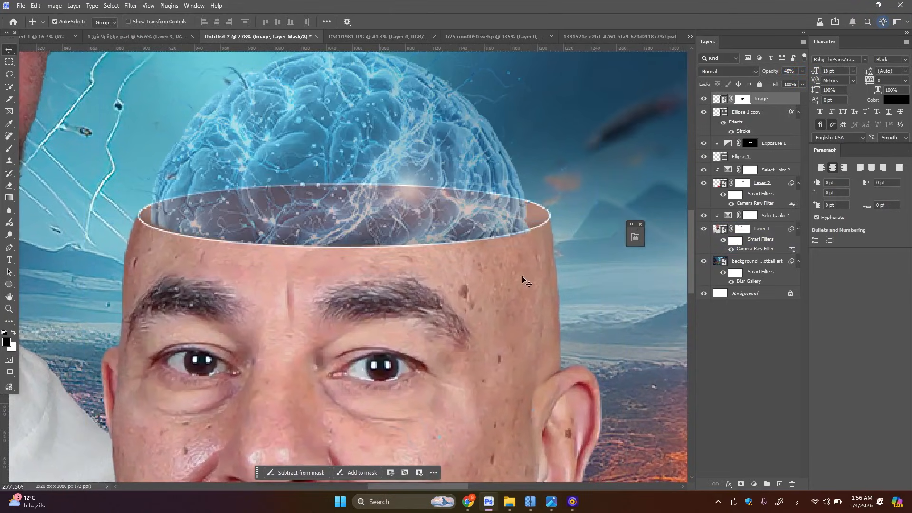
left_click(523, 280)
key("b")
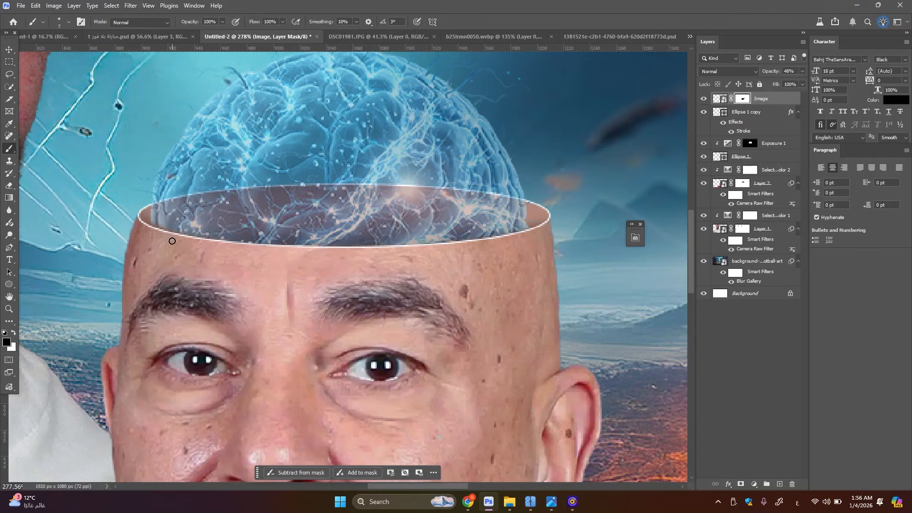
scroll(458, 157, "down", 1)
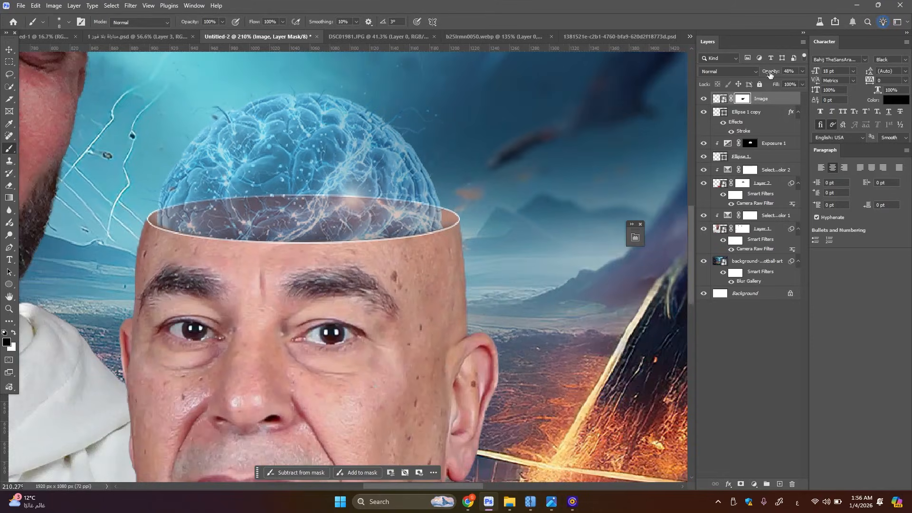
scroll(316, 174, "down", 5)
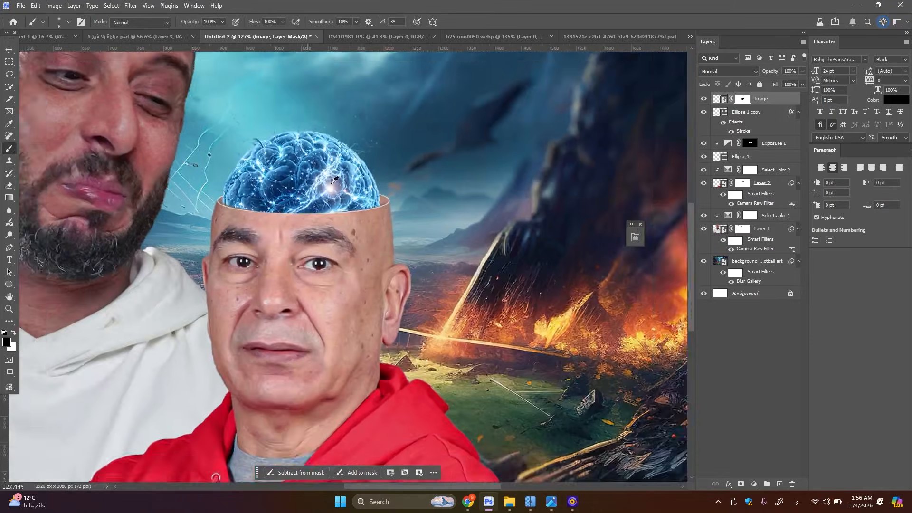
left_click(9, 50)
scroll(328, 197, "up", 4)
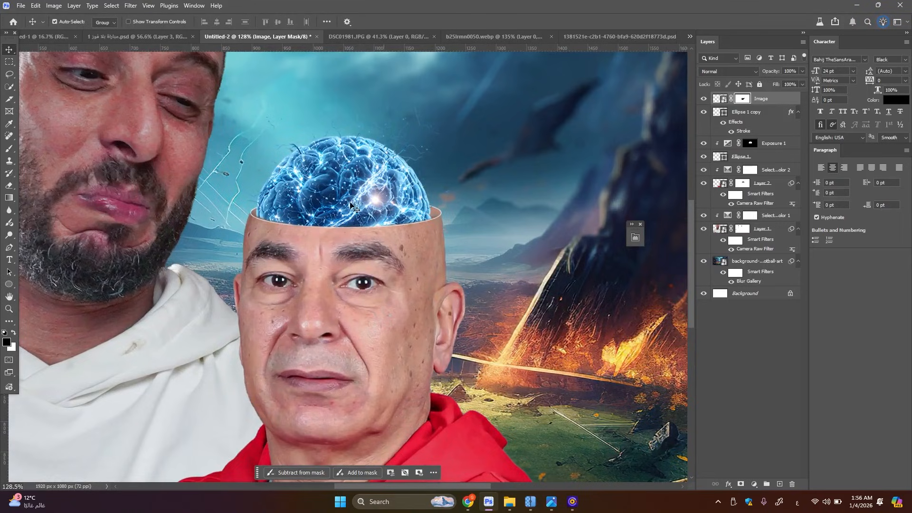
Add an Exposure adjustment clipped to the brain with exposure -3.49 and offset -0.0415, and invert its mask to black
left_click(754, 483)
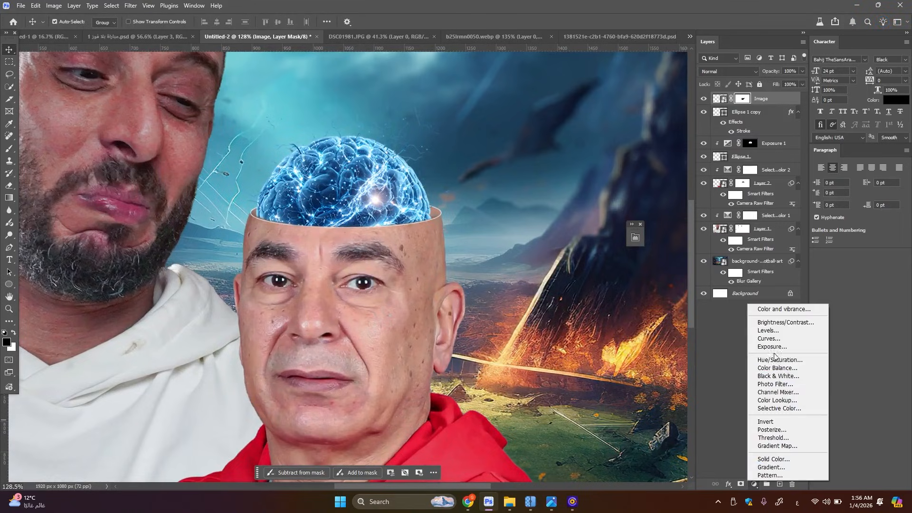
left_click(774, 348)
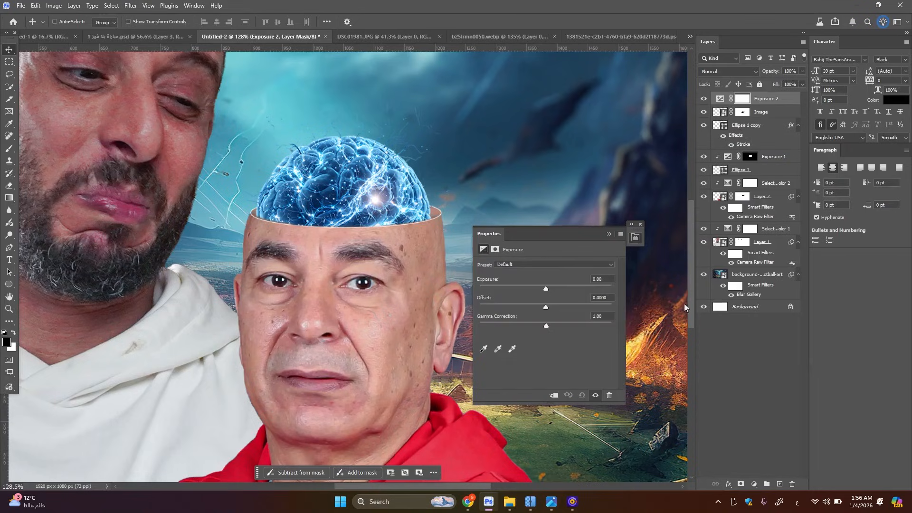
key("ctrl+alt+g")
left_click_drag(546, 287, 540, 304)
key("ctrl+i")
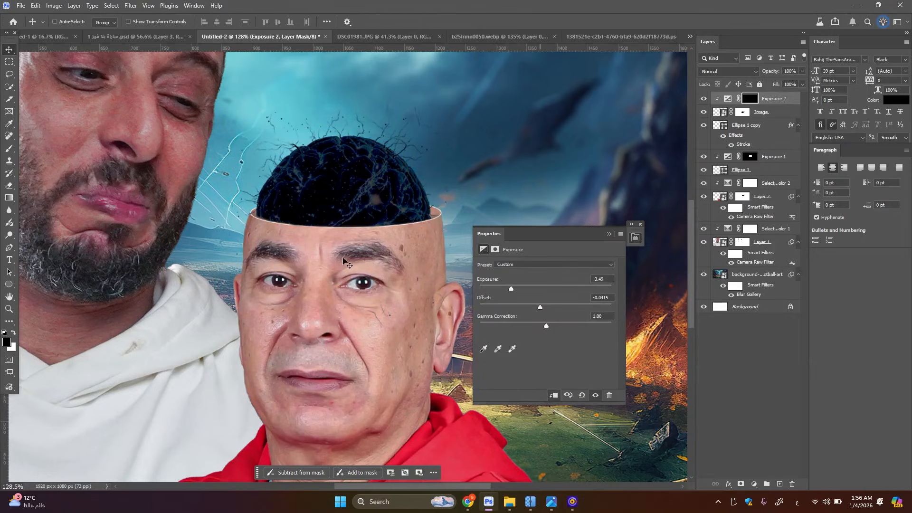
Paint white on the Exposure adjustment's mask with a soft brush of about 100 px to darken the brain's lower edge along the opening
key("b")
key("x")
scroll(375, 226, "up", 3)
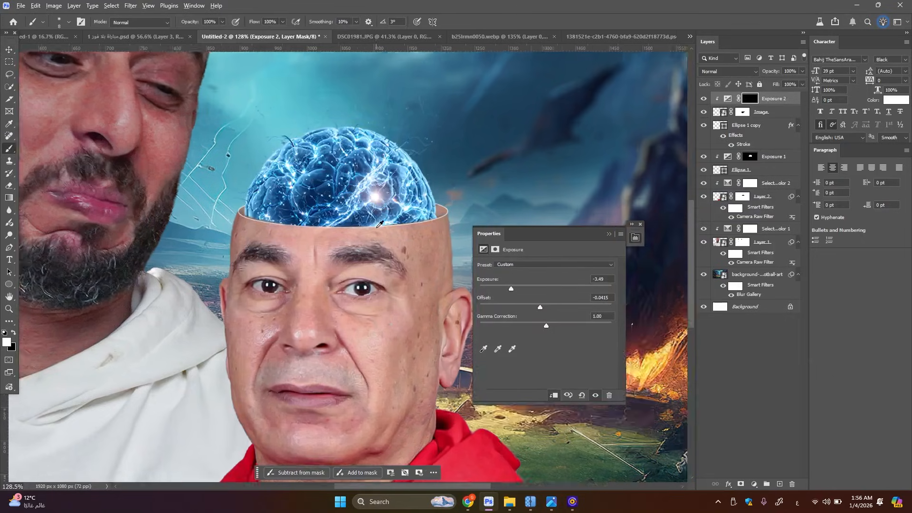
key("bracketright")
key("bracketright")
key("bracketright")
key("bracketright")
key("bracketright")
key("bracketright")
key("bracketright")
key("bracketright")
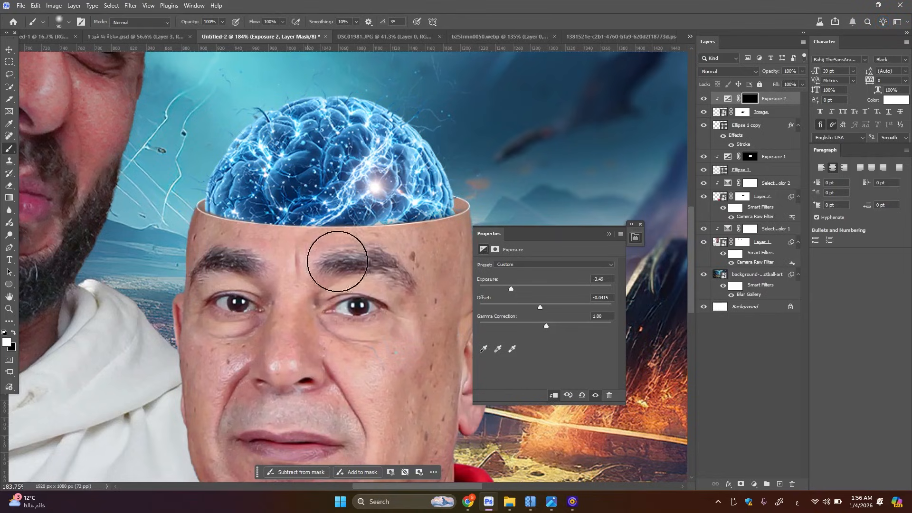
key("bracketright")
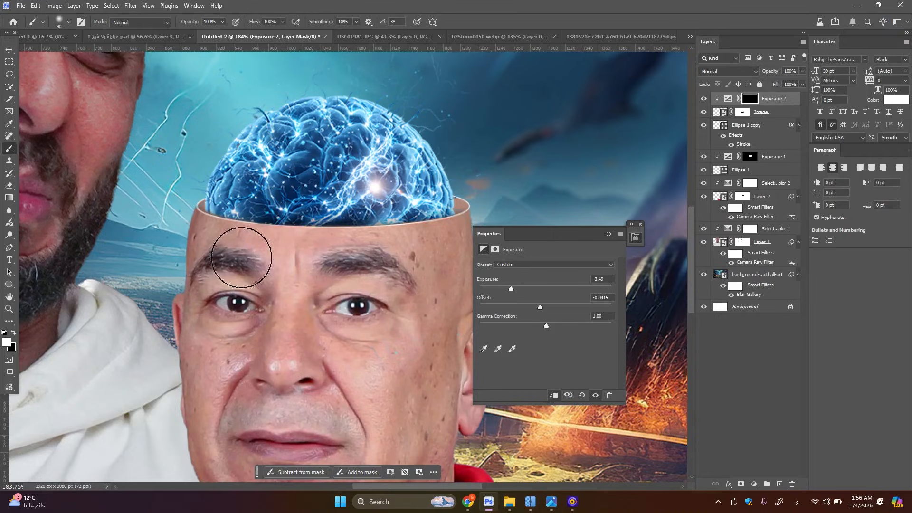
mouse_move(414, 263)
left_mouse_down()
mouse_move(437, 255)
mouse_move(391, 255)
mouse_move(443, 255)
left_mouse_up()
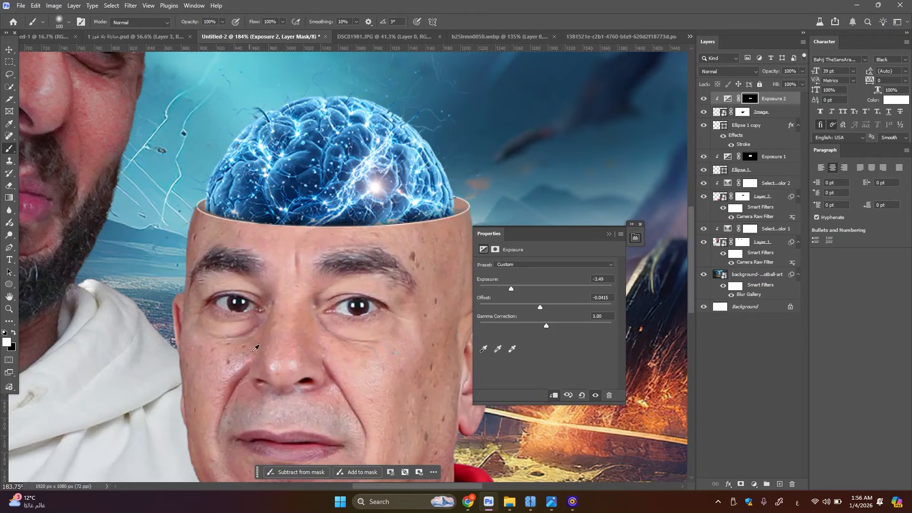
scroll(255, 348, "down", 6)
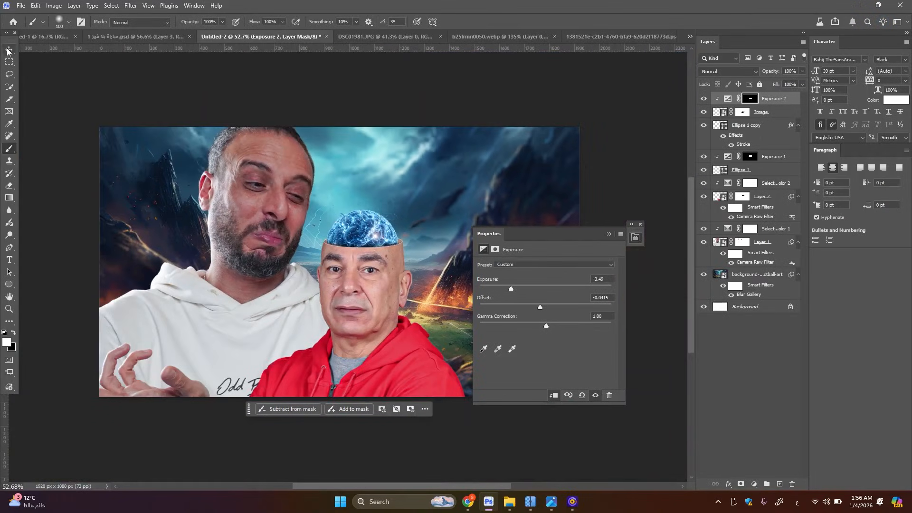
left_click(8, 49)
scroll(364, 211, "up", 4)
left_click(364, 209)
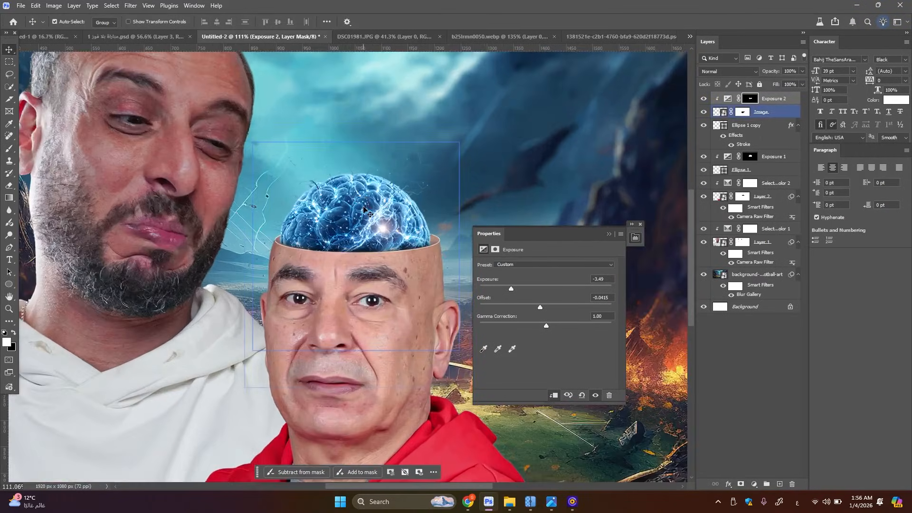
scroll(364, 209, "up", 2)
scroll(412, 240, "down", 4)
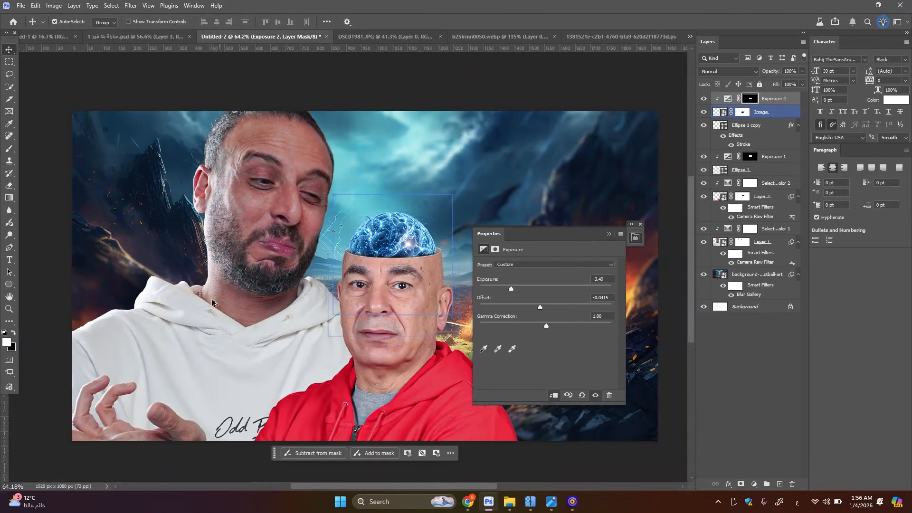
Add a Black & White adjustment clipped to Layer 1, the portrait of the man in the white hoodie
scroll(239, 270, "up", 3)
left_click(240, 270)
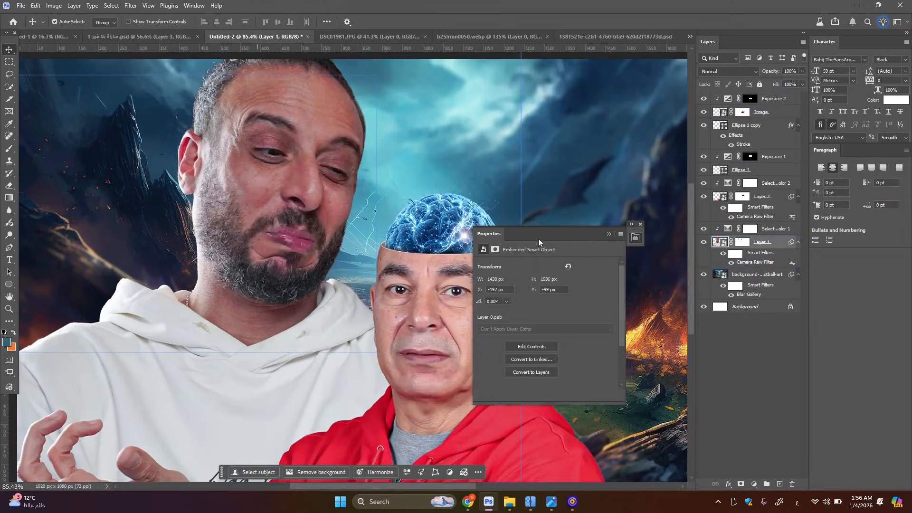
left_click(609, 233)
left_click(423, 250)
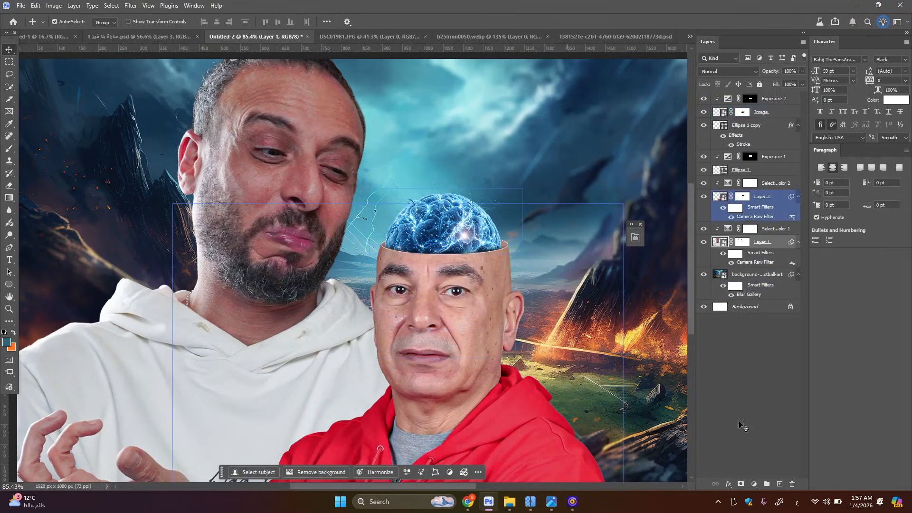
left_click(754, 484)
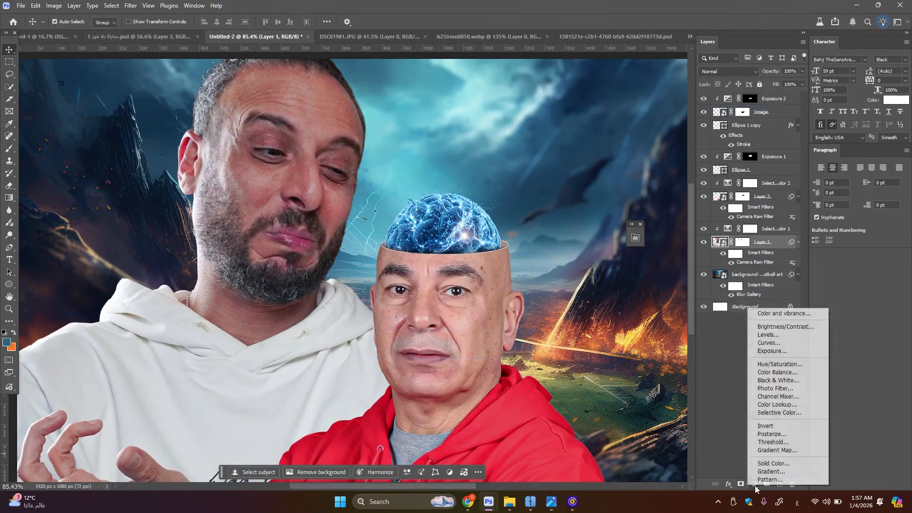
left_click(782, 383)
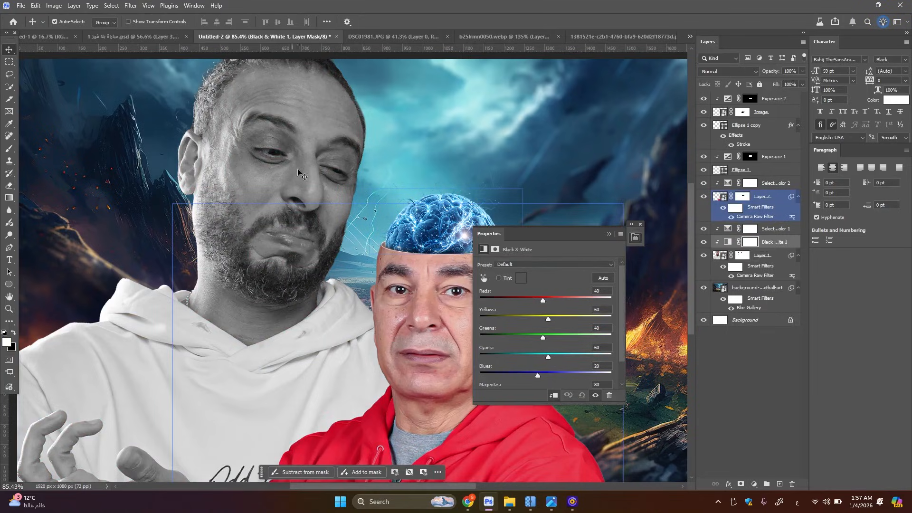
Add a Solid Color fill in #808080 above the Black & White adjustment, clipped to the white-hoodie portrait
left_click(238, 145)
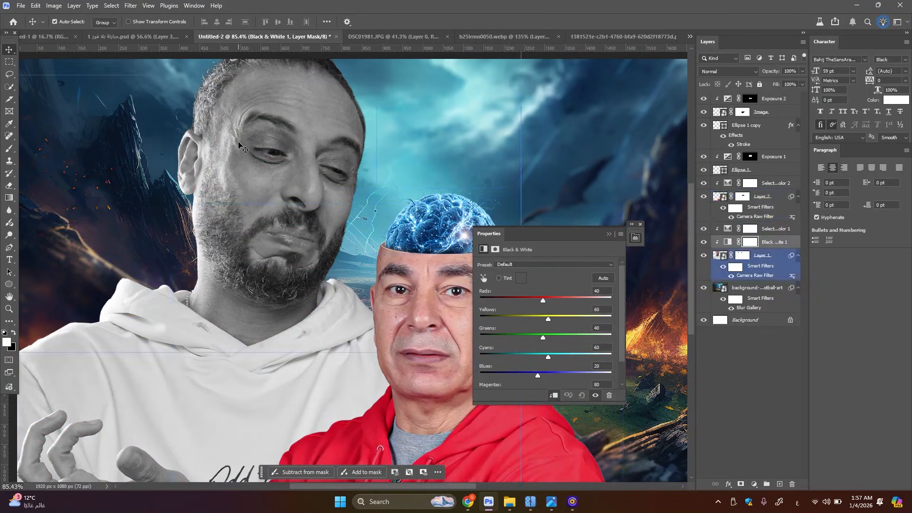
left_click(750, 484)
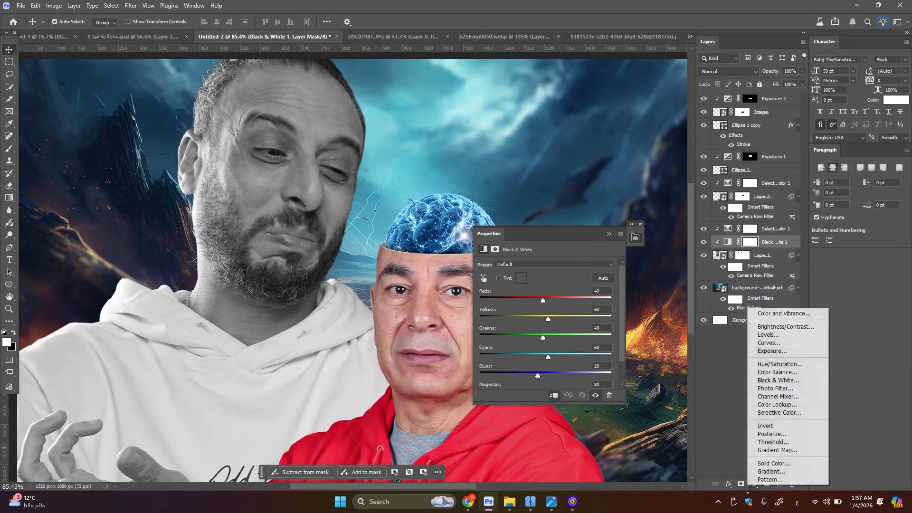
left_click(779, 462)
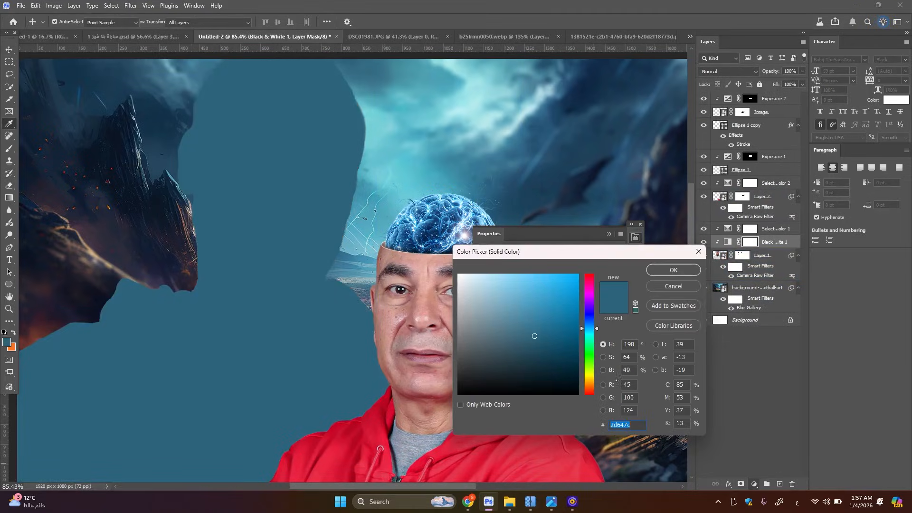
type("80")
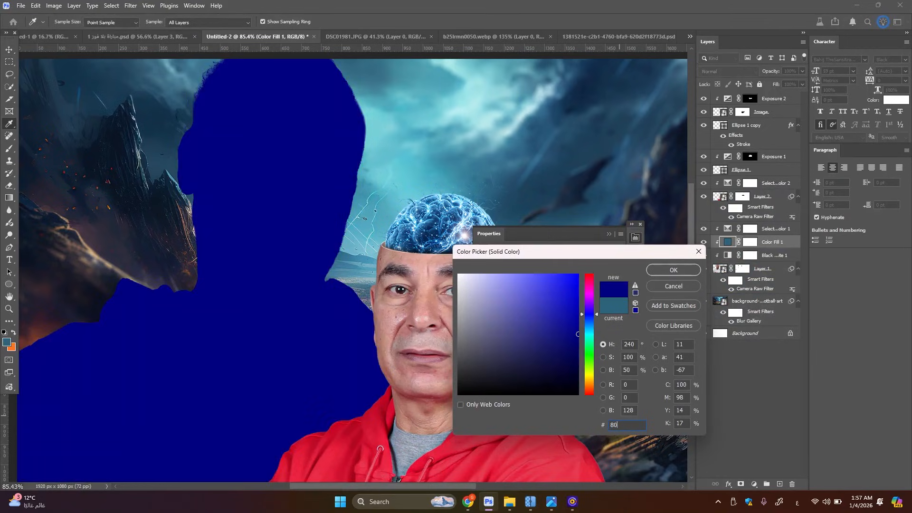
type("8080")
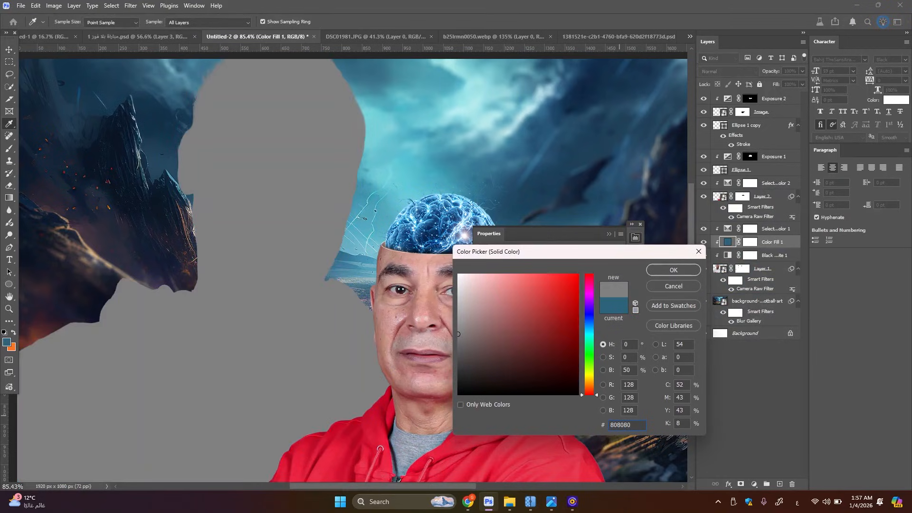
key("Return")
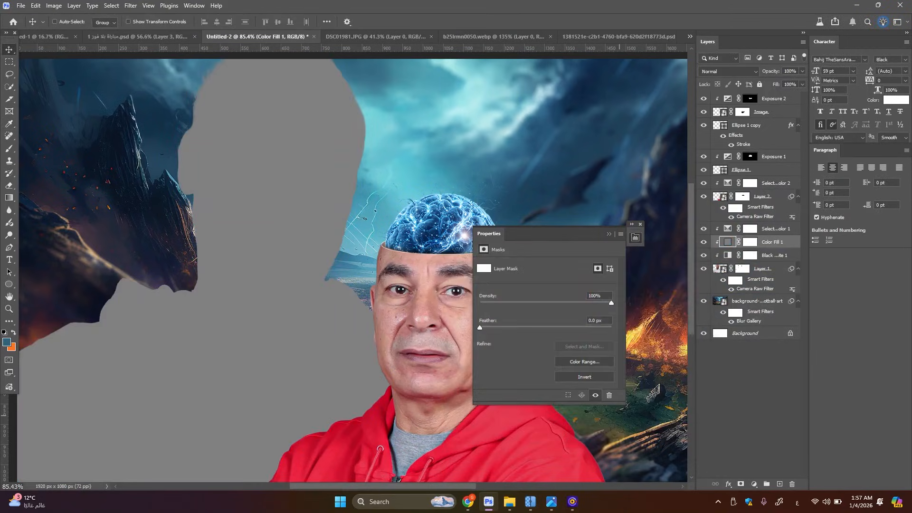
Duplicate the gray fill, clip the copy to the portrait, and move both fills above the portrait's Selective Color adjustment
key("ctrl+j")
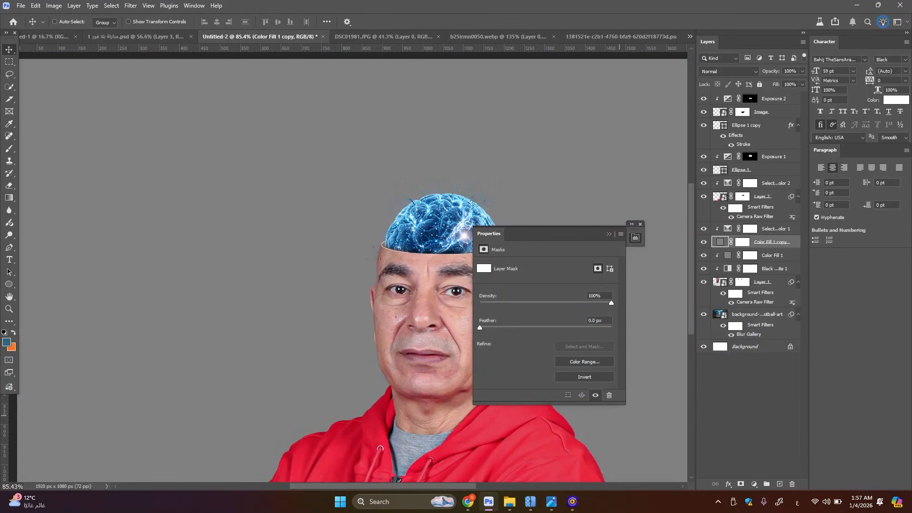
key("ctrl+alt+g")
left_click(766, 248, "shift")
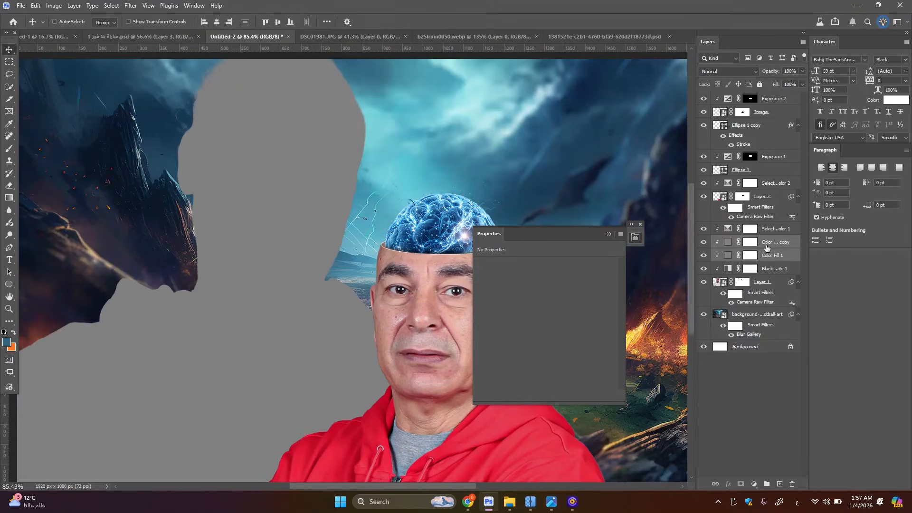
left_click_drag(766, 247, 765, 222)
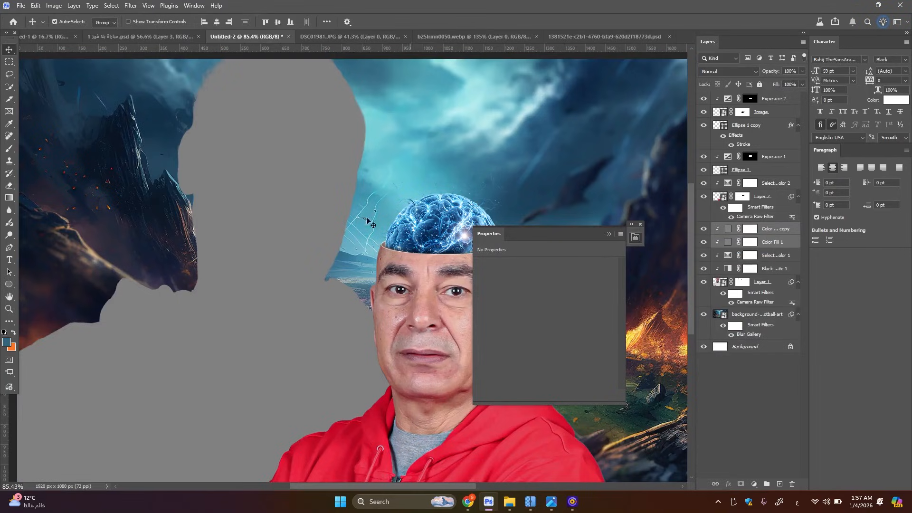
scroll(326, 212, "up", 2)
Set the lower gray fill's blend mode to Linear Burn and invert its mask to black
left_click(765, 245)
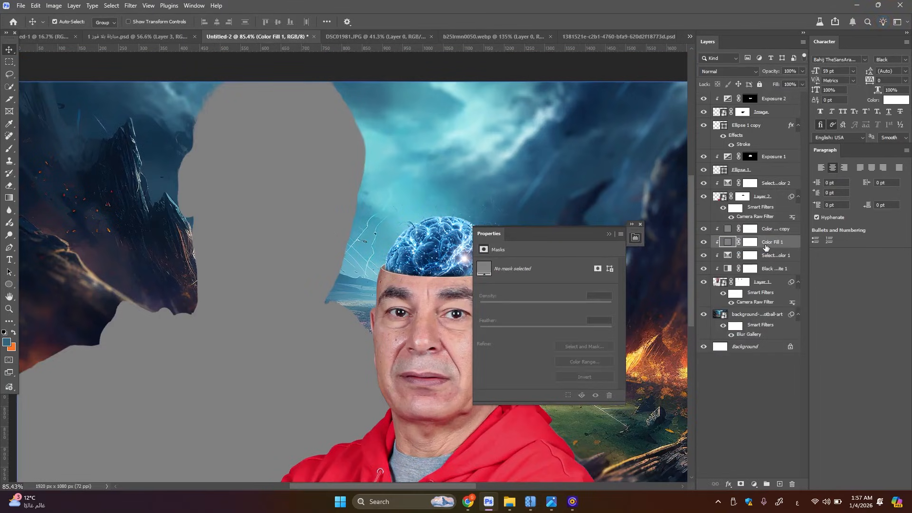
left_click(744, 71)
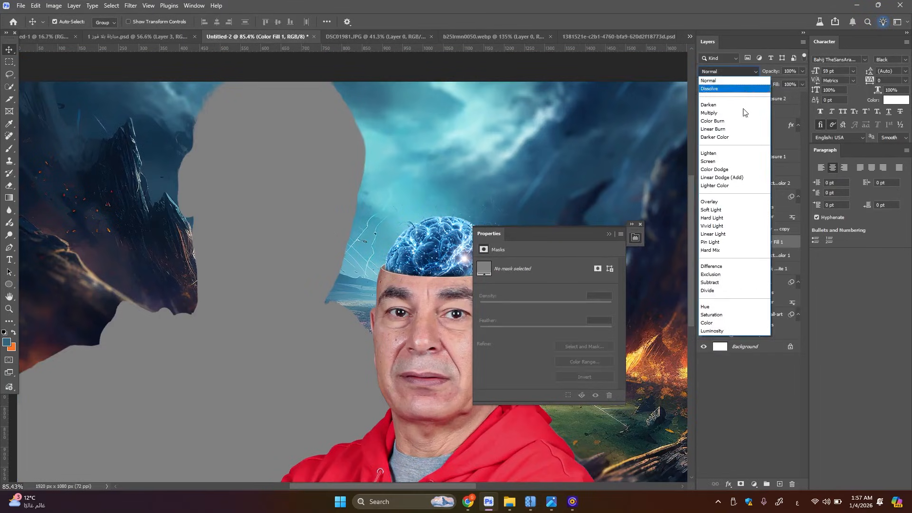
left_click(739, 182)
left_click(729, 71)
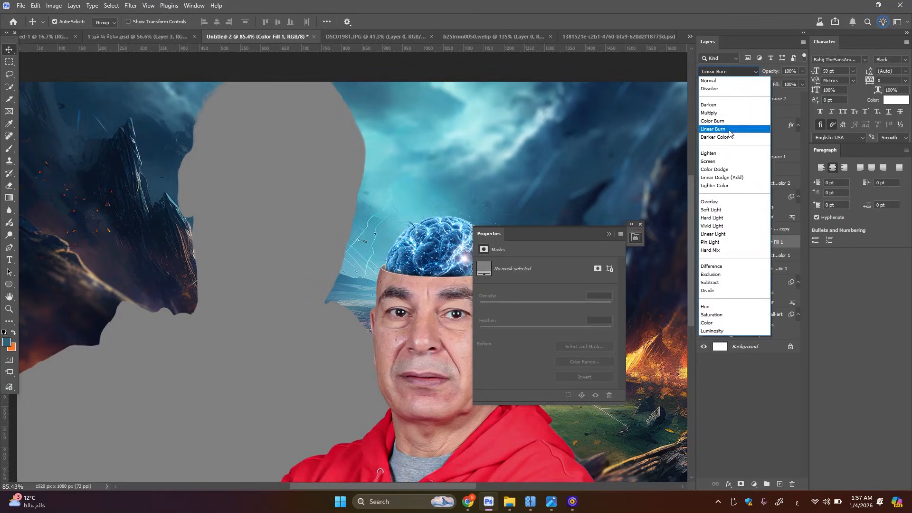
left_click(729, 131)
key("ctrl")
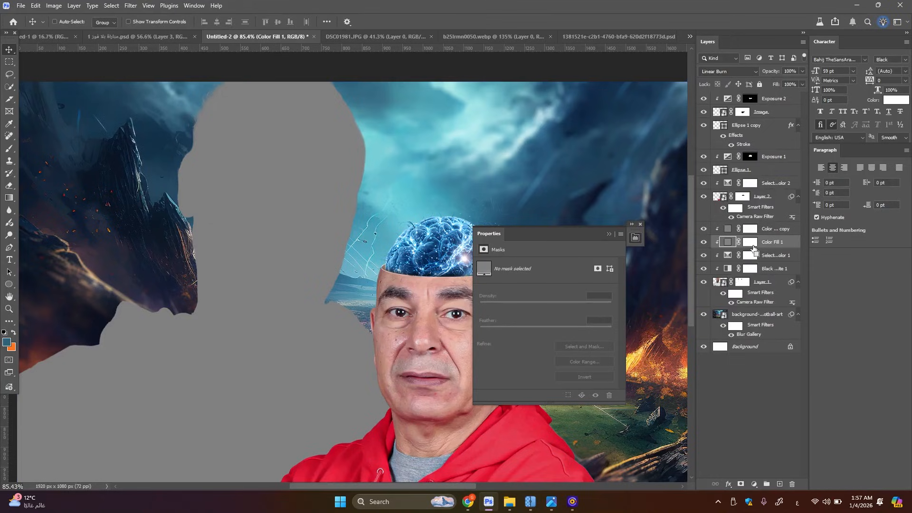
left_click(752, 245)
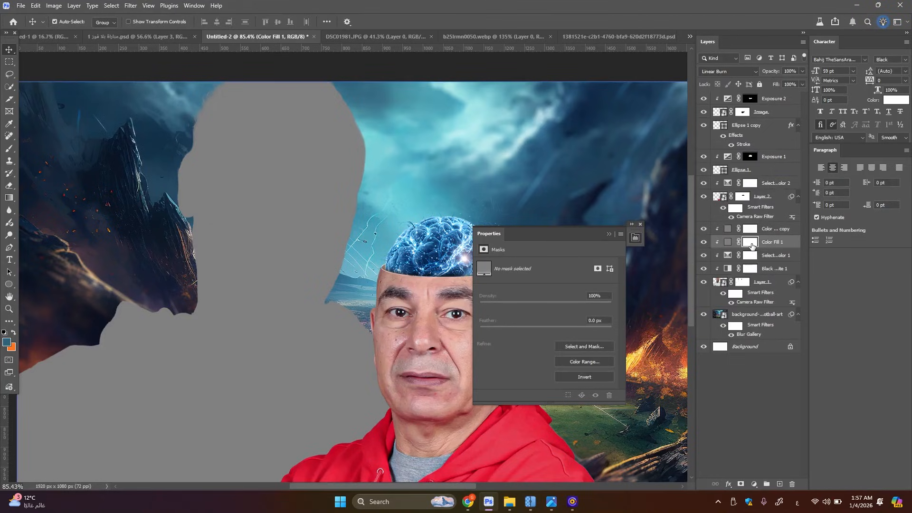
key("ctrl+i")
Set the gray fill copy's blend mode to Linear Dodge (Add) and invert its mask to black
left_click(773, 229)
left_click(734, 70)
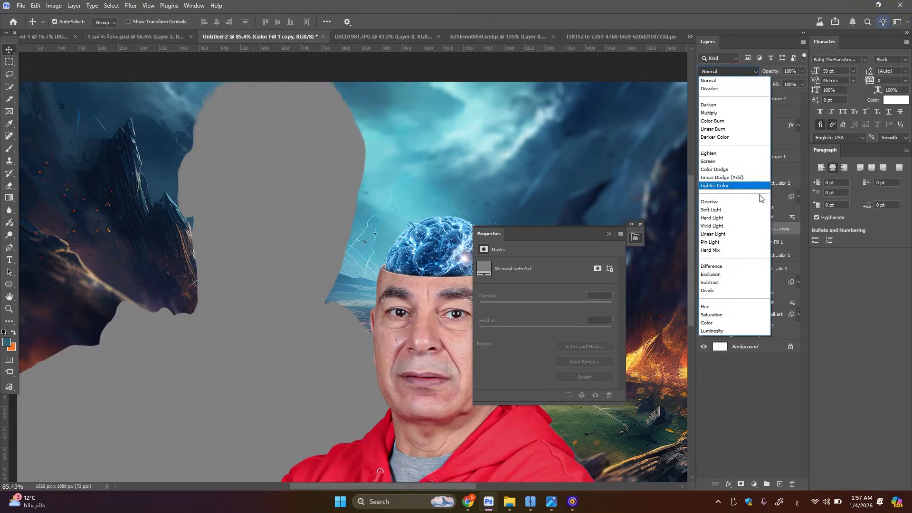
left_click(748, 183)
left_click(752, 229)
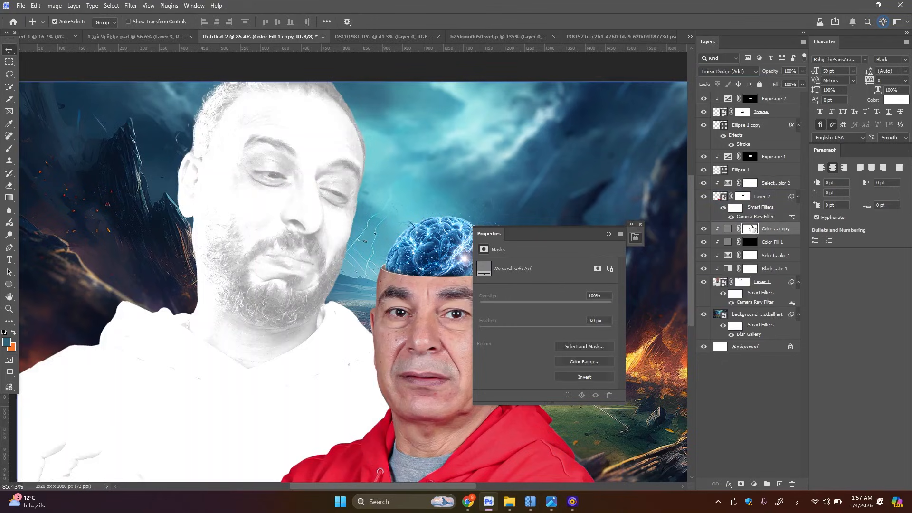
key("ctrl+i")
Paint white on the Linear Burn fill's mask at 23% opacity and 24% flow to deepen the shadows around the nose and eye
left_click(751, 242)
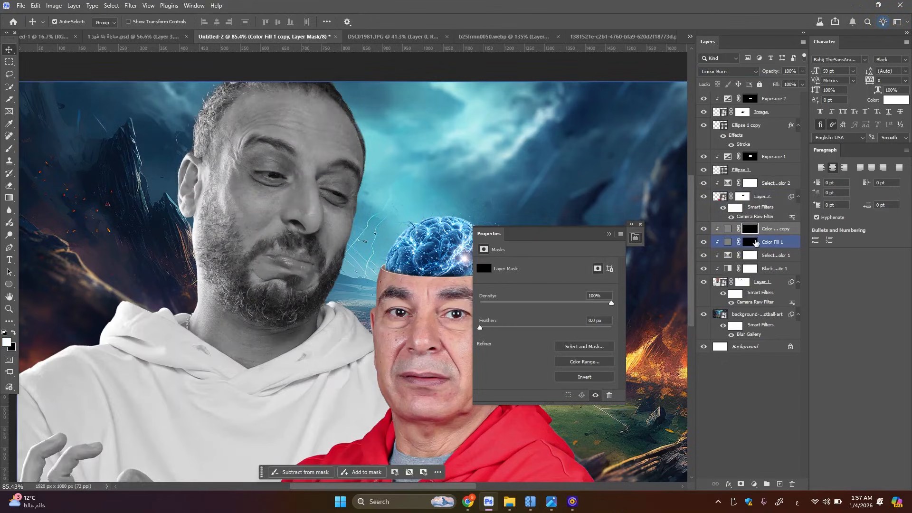
scroll(239, 159, "up", 3)
left_click(10, 151)
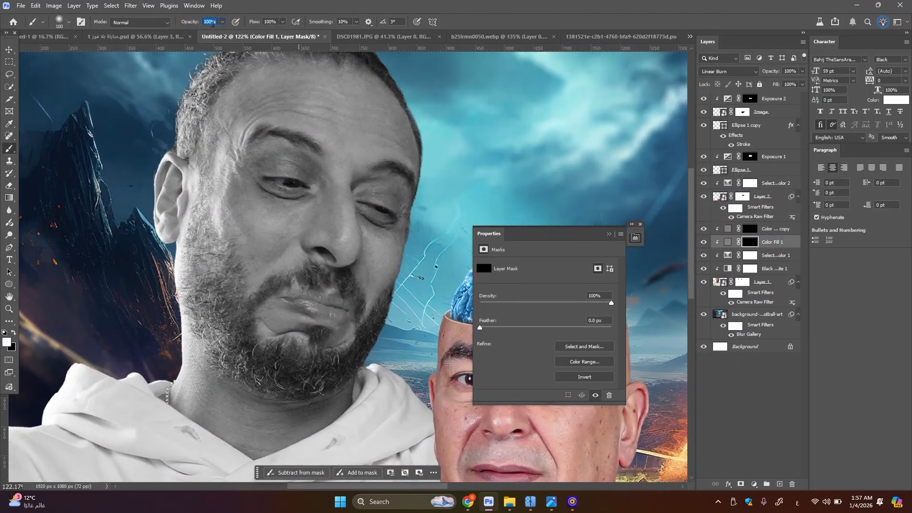
type("23")
key("Return")
scroll(285, 241, "up", 2)
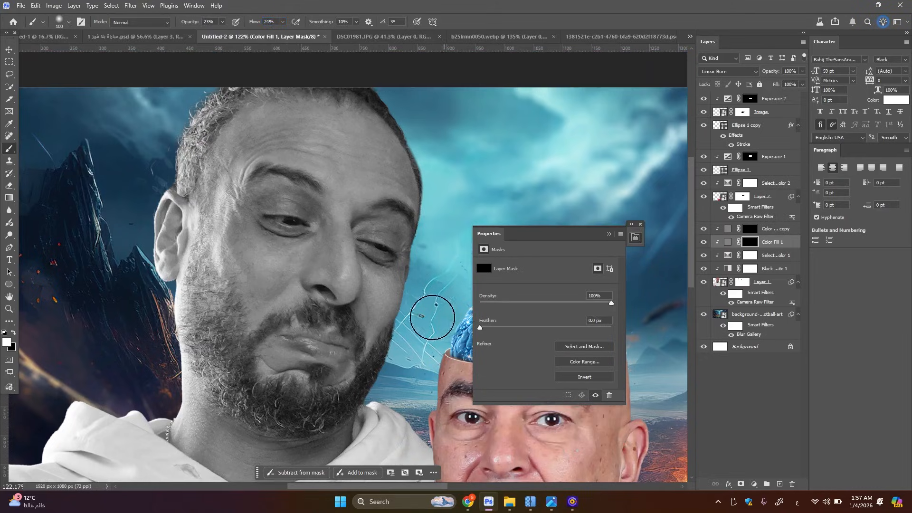
key("bracketleft")
key("bracketleft")
key("bracketleft")
key("bracketleft")
key("bracketleft")
key("bracketleft")
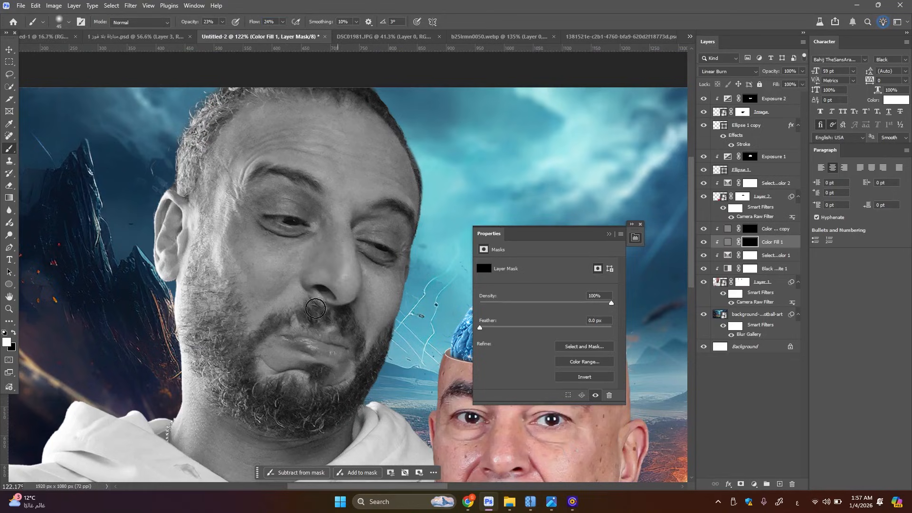
key("bracketleft")
key("bracketleft")
key("bracketright")
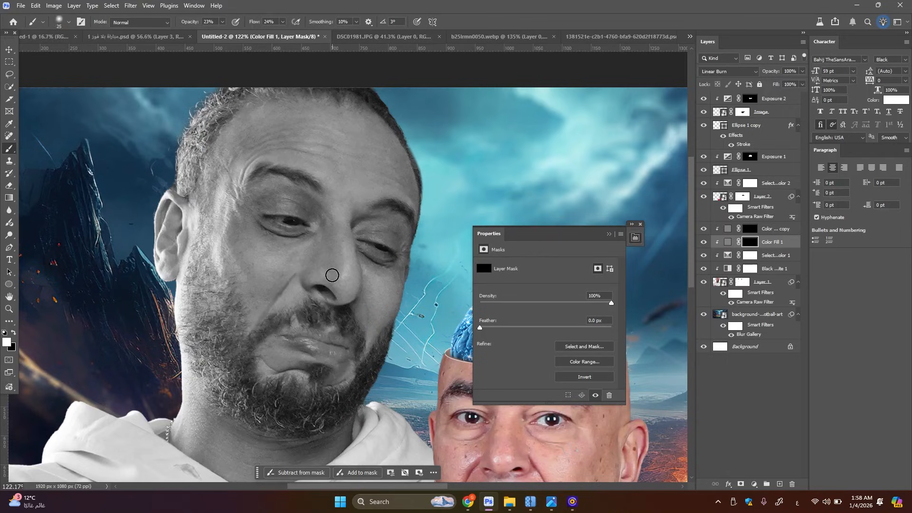
key("bracketright")
mouse_move(330, 280)
left_mouse_down()
mouse_move(325, 236)
mouse_move(262, 195)
mouse_move(287, 198)
mouse_move(298, 175)
mouse_move(253, 181)
left_mouse_up()
Burn in the shadows inside the hoodie man's ear on the same mask with a small brush of about 30 px
key("bracketleft")
key("bracketleft")
key("bracketleft")
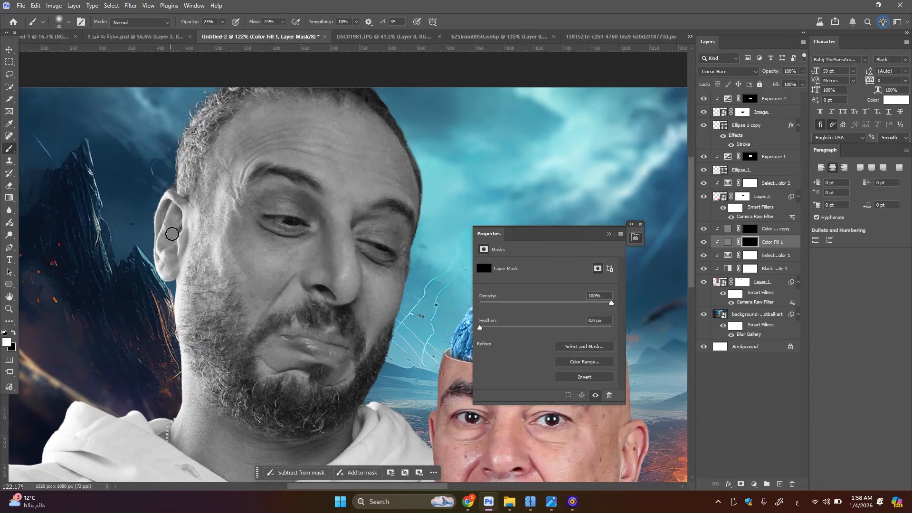
key("bracketleft")
key("bracketleft")
key("bracketleft")
key("bracketleft")
key("bracketleft")
key("bracketleft")
key("bracketright")
mouse_move(183, 202)
left_mouse_down()
mouse_move(173, 197)
mouse_move(183, 206)
left_mouse_up()
left_click_drag(182, 242, 173, 255)
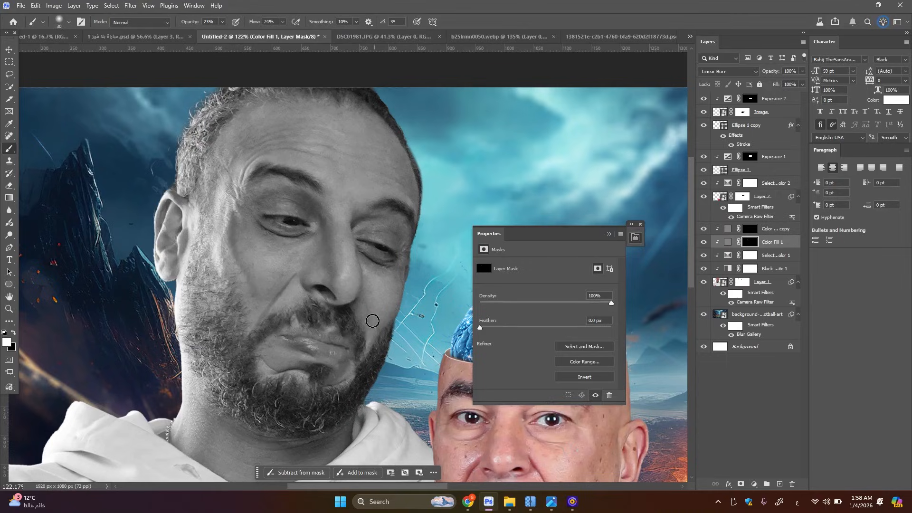
Darken the inner brow, the far edge of the cheek and the hairline on the Linear Burn mask, enlarging the brush to 70 px
key("bracketleft")
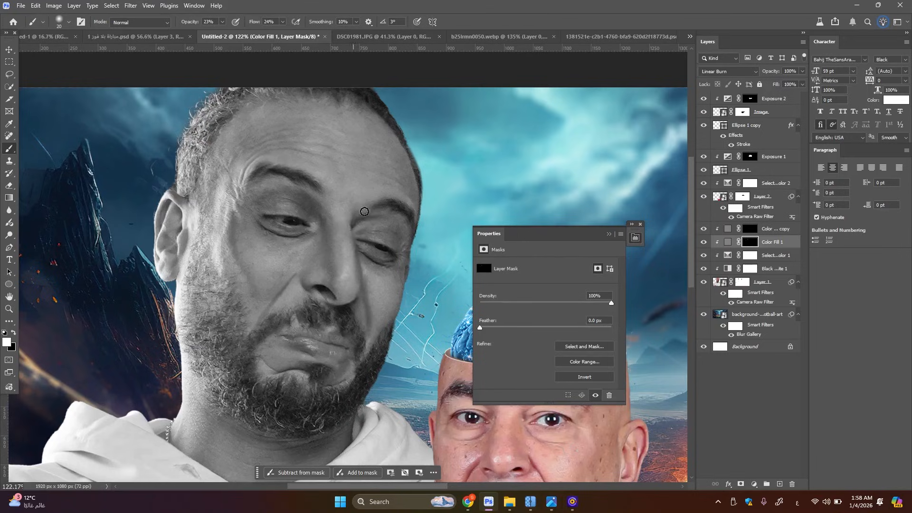
key("bracketright")
key("bracketright")
key("bracketright")
left_click_drag(406, 240, 384, 313)
key("bracketright")
key("bracketright")
key("bracketright")
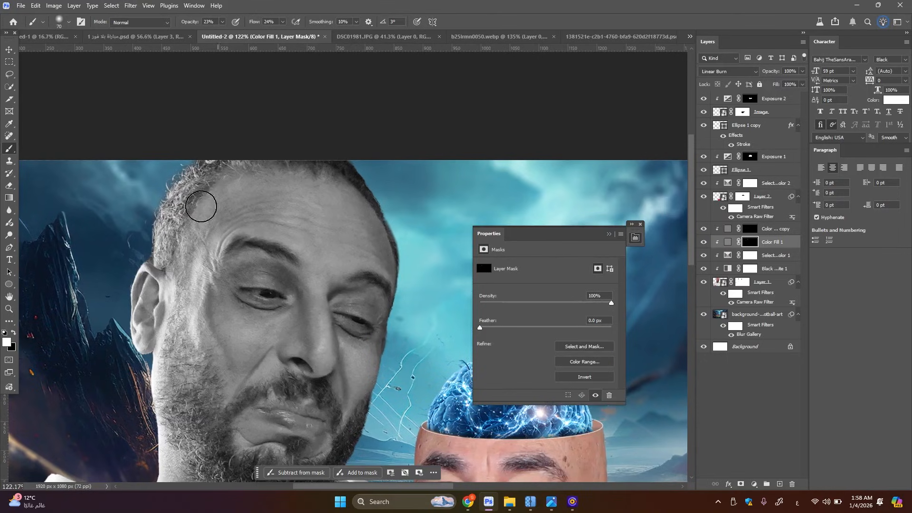
Darken the neck below the beard with a 60 to 70 px brush, and the area under the lip with a small one
left_click_drag(190, 333, 316, 144)
key("bracketleft")
key("bracketleft")
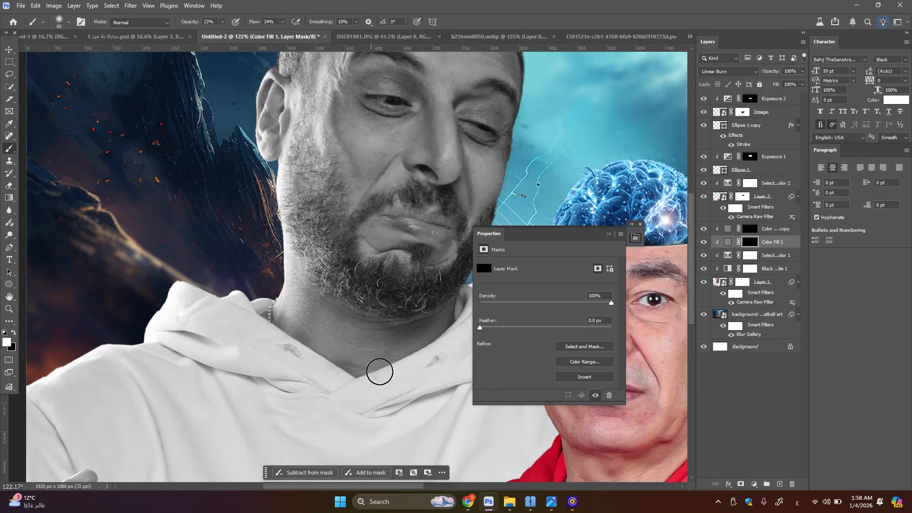
key("bracketright")
key("bracketright")
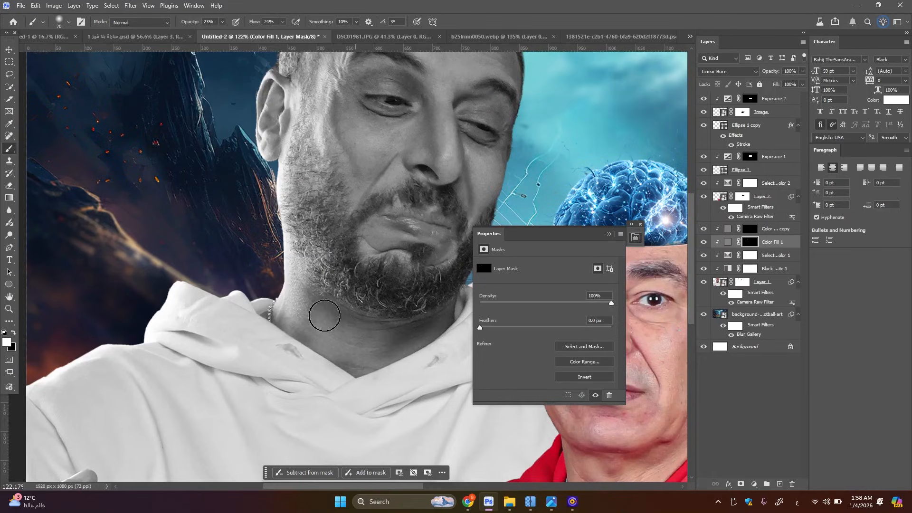
key("bracketleft")
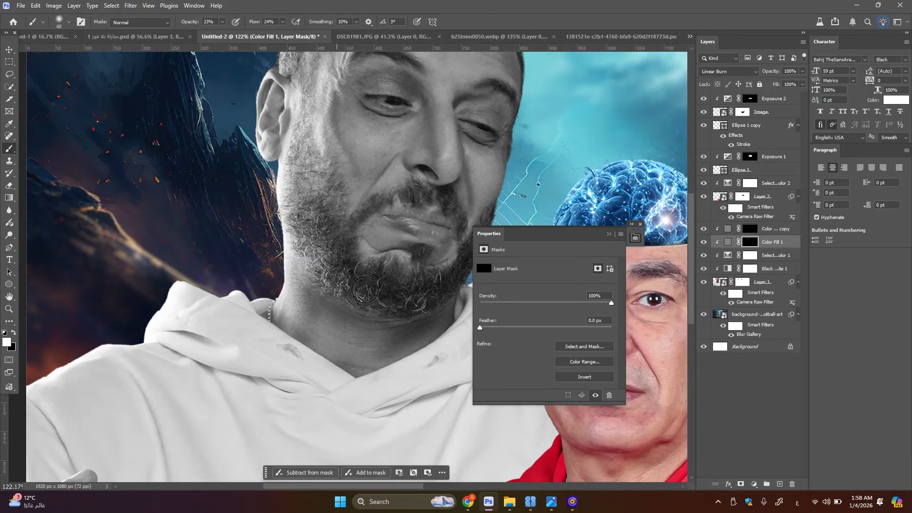
key("bracketleft")
key("bracketleft")
key("bracketleft")
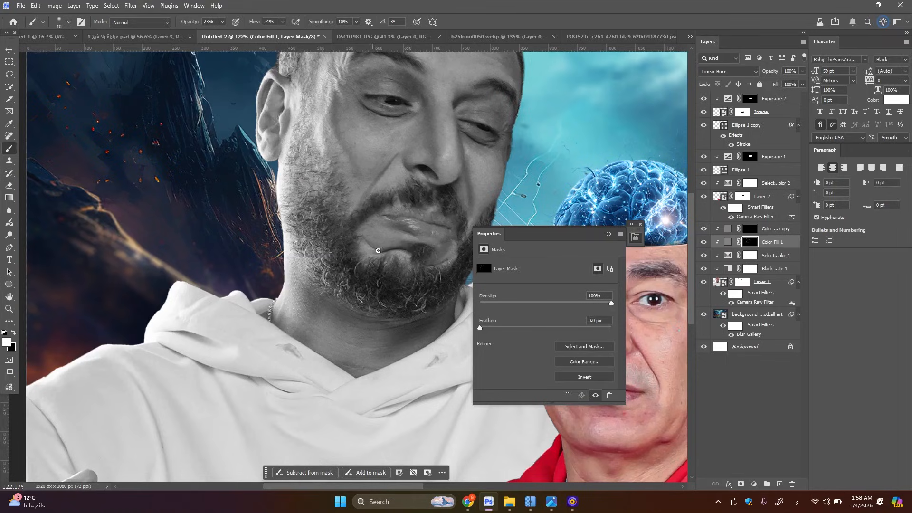
key("bracketright")
Paint shadows onto the hoodie man's raised hand and fingers on the Linear Burn mask with a brush of about 30 px
left_click_drag(405, 289, 467, 183)
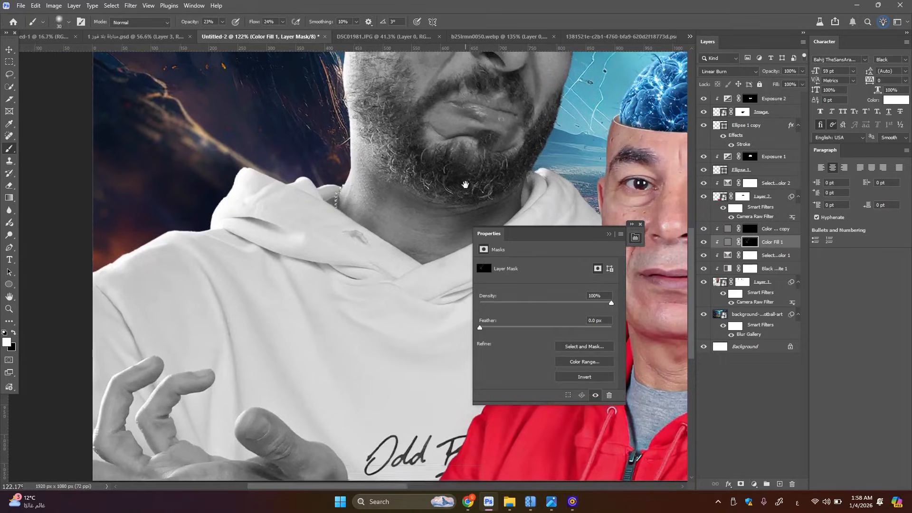
scroll(290, 287, "down", 3)
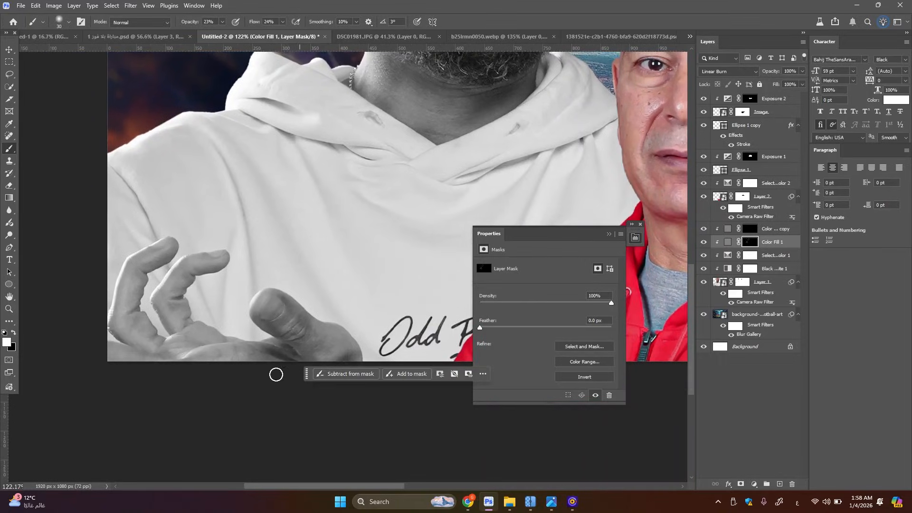
key("bracketright")
mouse_move(155, 333)
left_mouse_down()
mouse_move(139, 311)
mouse_move(158, 268)
mouse_move(191, 305)
mouse_move(186, 323)
mouse_move(185, 288)
mouse_move(203, 271)
mouse_move(166, 308)
mouse_move(154, 359)
mouse_move(124, 344)
mouse_move(177, 347)
mouse_move(202, 365)
left_mouse_up()
Burn in the fabric folds across the white hoodie's chest on the Linear Burn mask with a 25 to 35 px brush
scroll(251, 301, "down", 3)
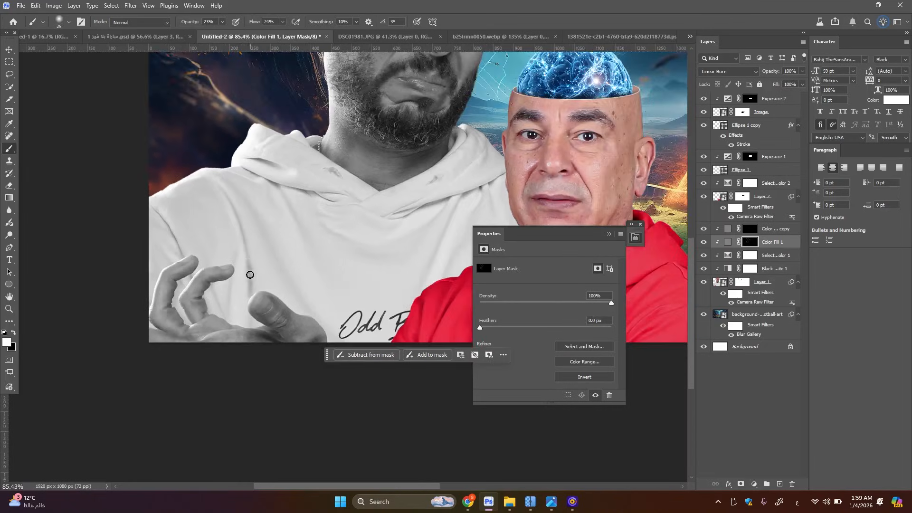
left_click_drag(250, 274, 242, 238)
key("bracketright")
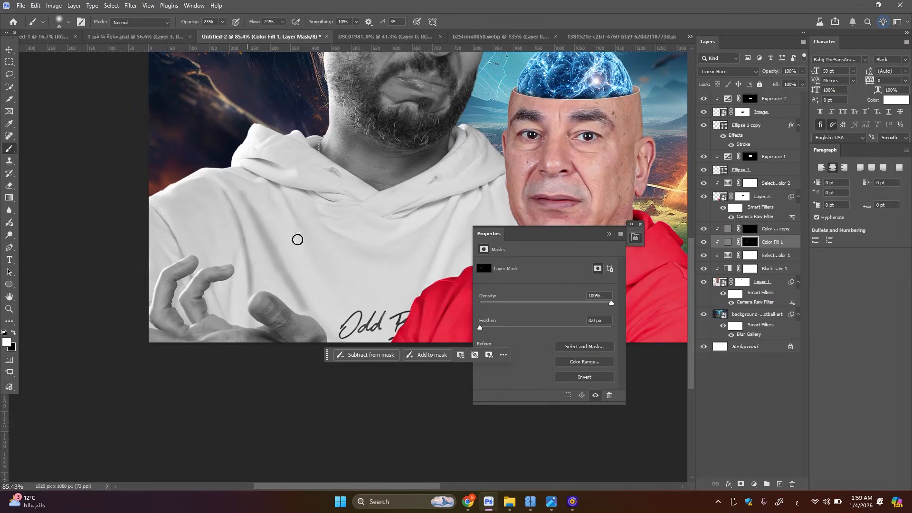
key("bracketleft")
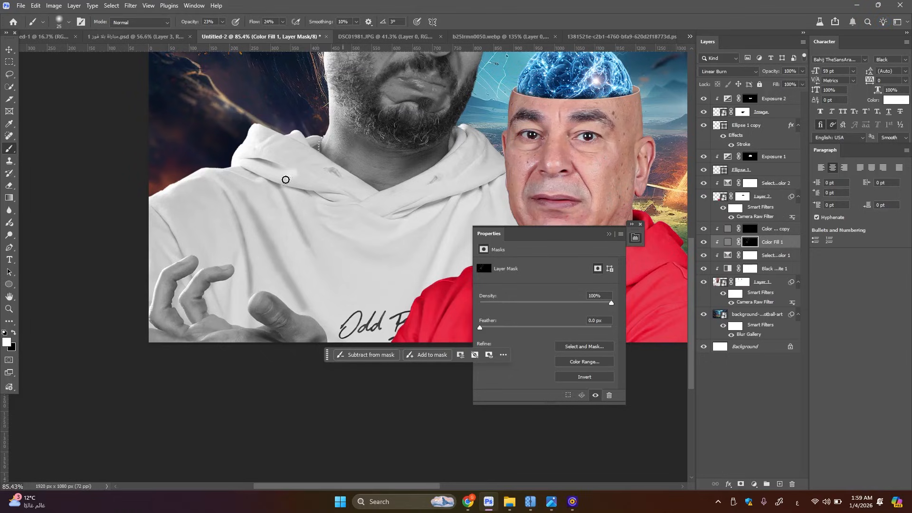
Darken the folds of the hood and around the neckline on the Linear Burn mask, varying the brush between 25 and 80 px
key("bracketright")
key("bracketright")
key("bracketright")
key("bracketright")
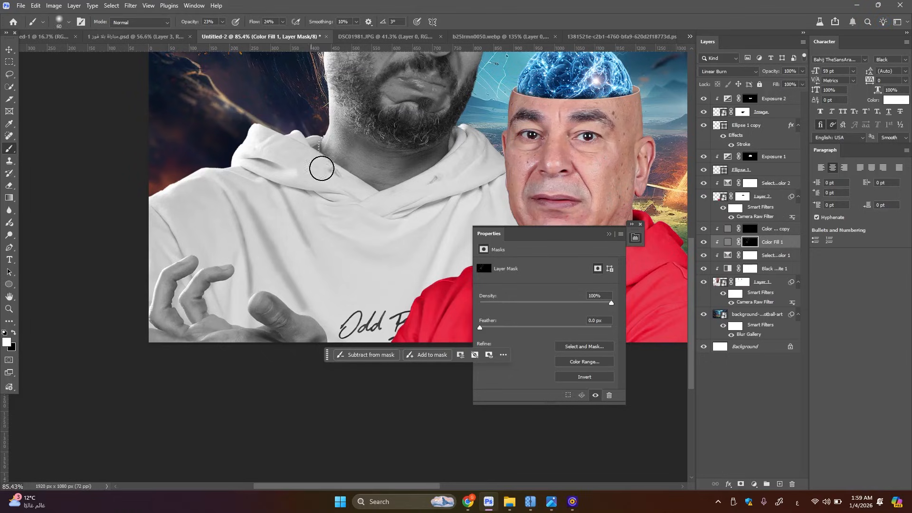
key("bracketleft")
key("bracketleft")
key("bracketleft")
key("bracketleft")
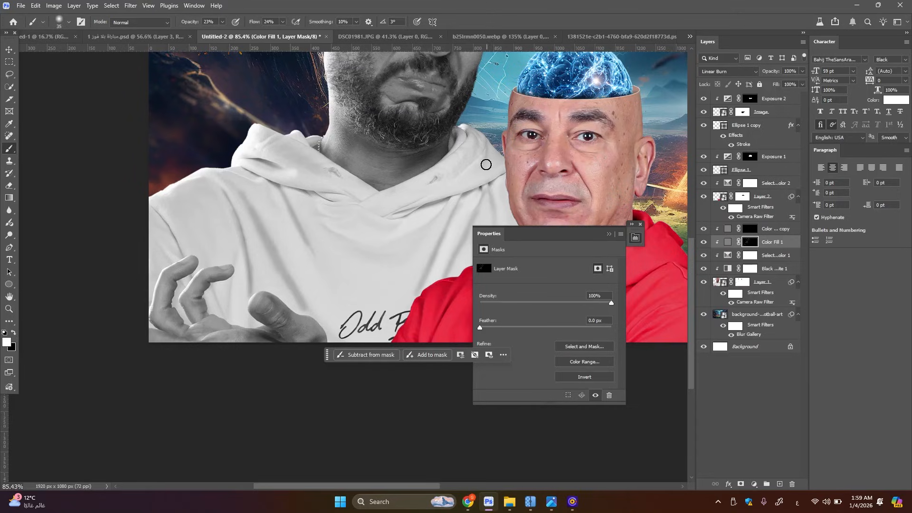
key("bracketright")
key("bracketright")
key("bracketright")
key("bracketright")
key("bracketright")
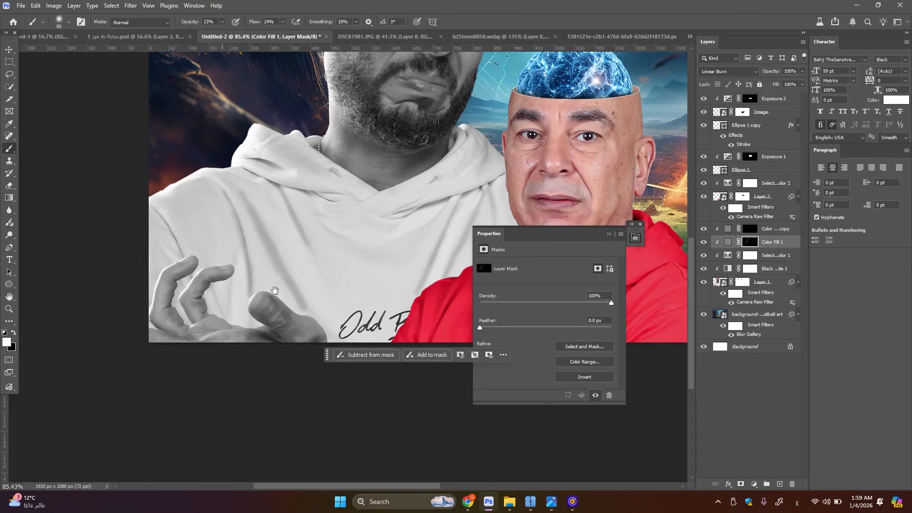
Hide the hoodie man's Black & White adjustment layer to check the burned shadows in colour
scroll(304, 266, "up", 3)
scroll(312, 247, "down", 3)
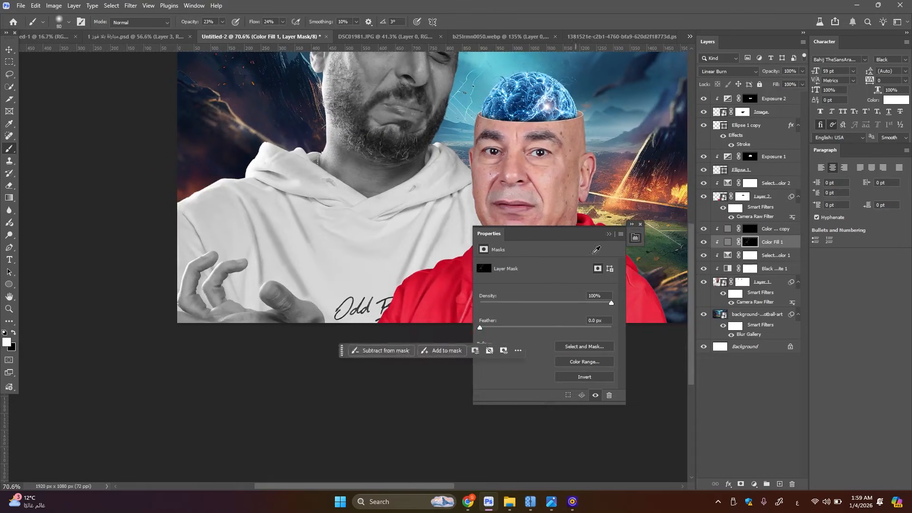
left_click(608, 234)
scroll(413, 164, "up", 6)
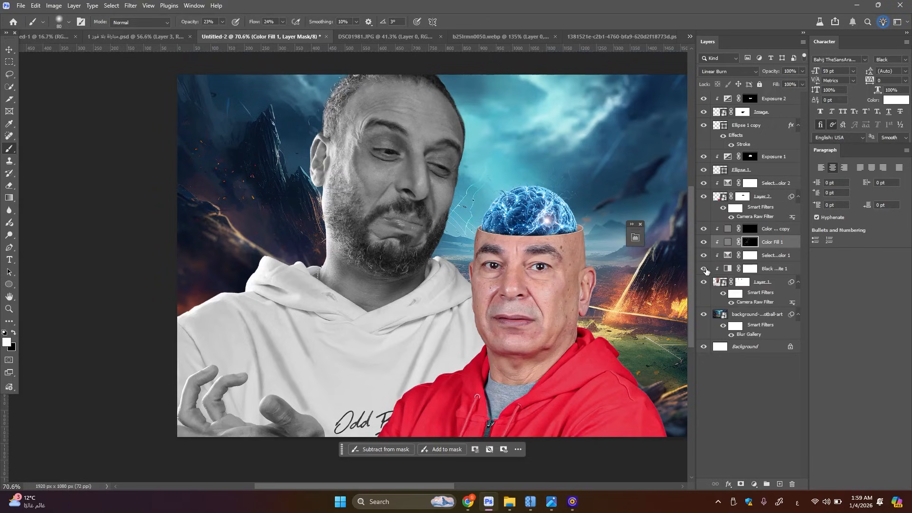
left_click(704, 268)
scroll(417, 191, "up", 2)
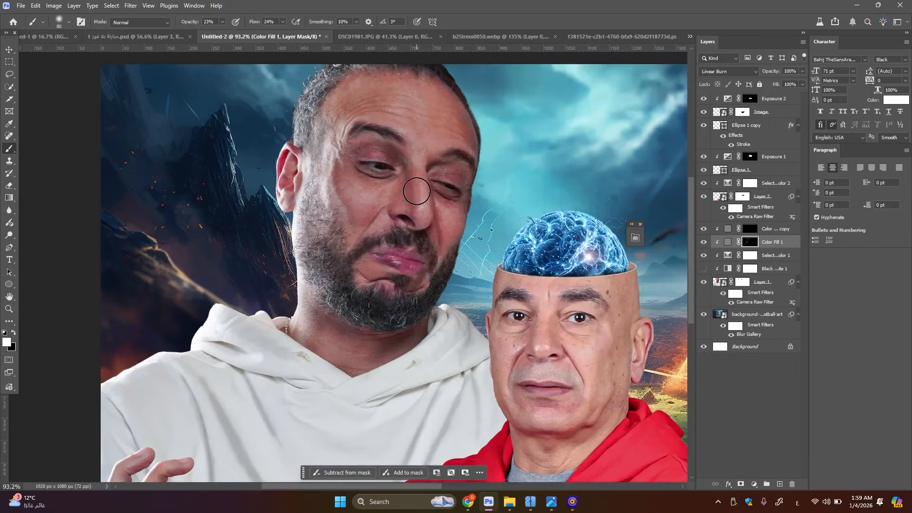
scroll(417, 191, "up", 1)
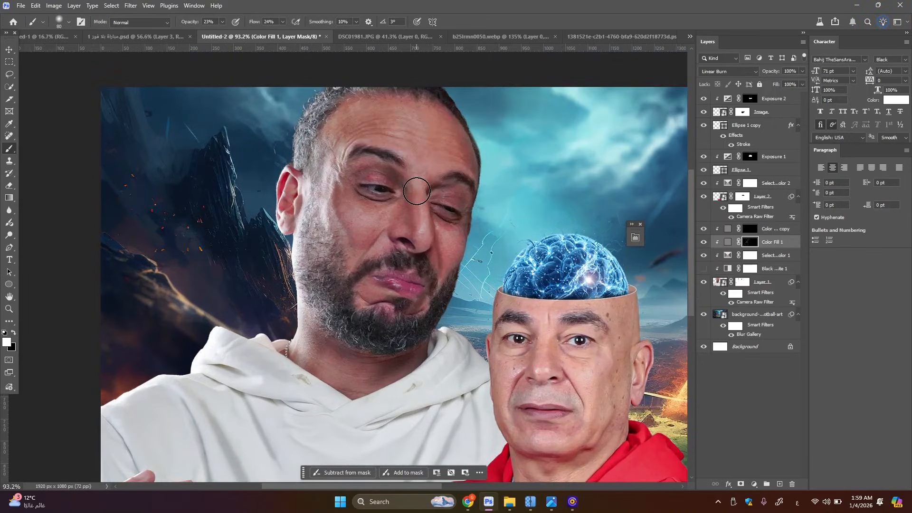
Feather the Color Fill 1 Linear Burn mask by 7.3 px
left_click(636, 238)
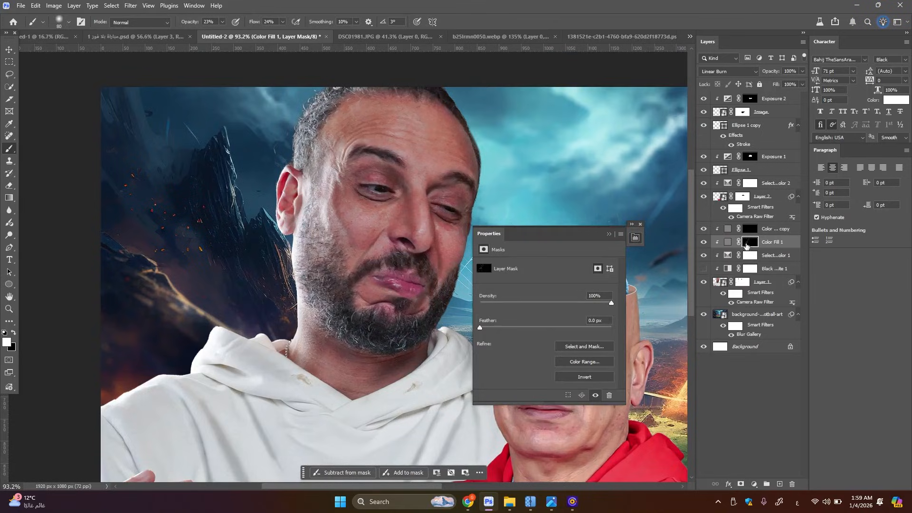
left_click_drag(478, 331, 524, 345)
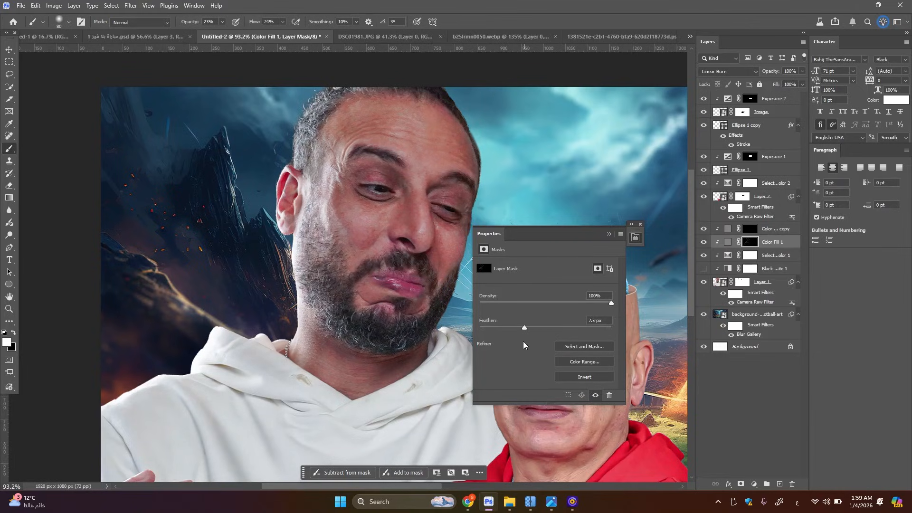
left_click(609, 234)
scroll(516, 302, "down", 1)
Brighten the highlights on the hoodie man's forehead on the Linear Dodge (Add) fill's mask with a brush of about 45 px
left_click(752, 233)
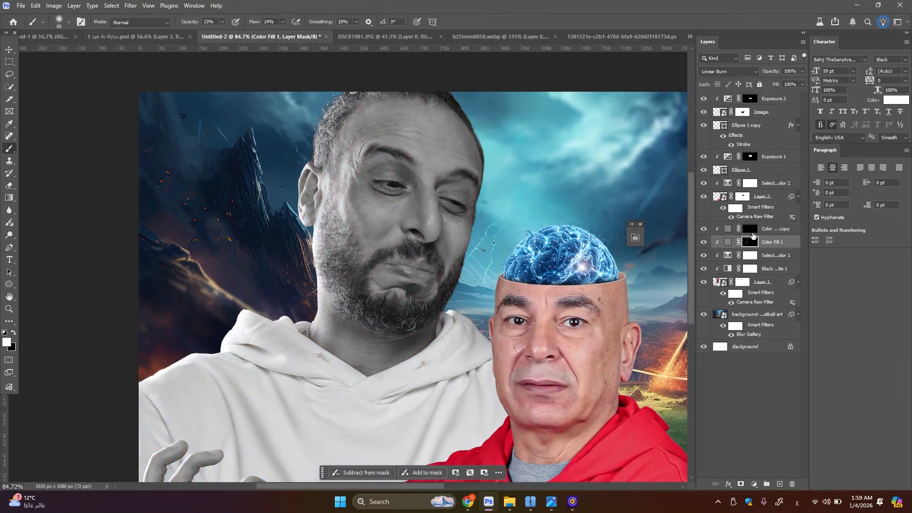
left_click(751, 230)
scroll(285, 190, "up", 2)
key("bracketleft")
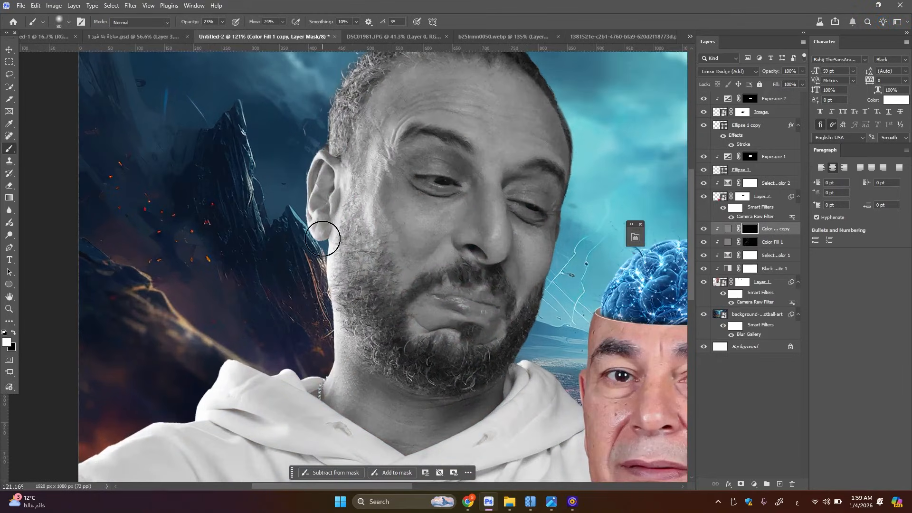
key("bracketleft")
key("bracketleft")
key("bracketleft")
key("bracketleft")
key("bracketleft")
key("bracketright")
key("bracketright")
key("bracketright")
key("bracketright")
key("bracketright")
key("bracketright")
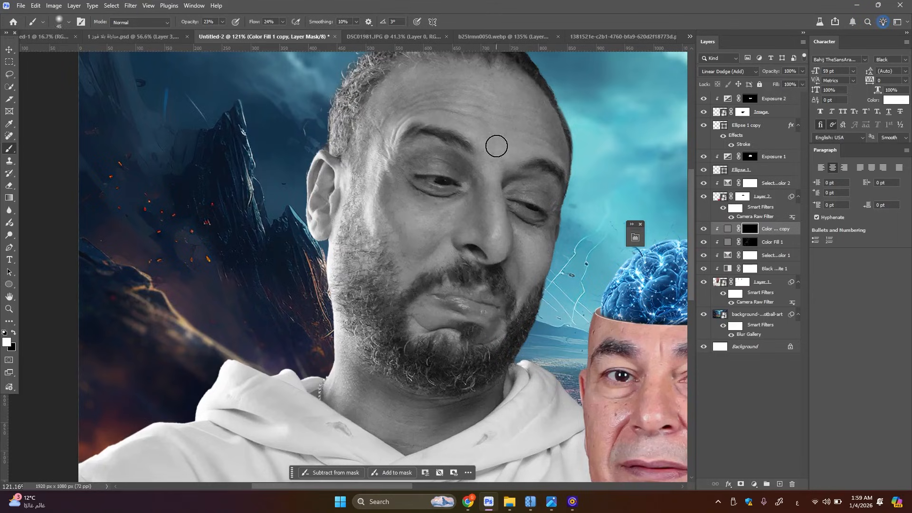
Dodge the fine highlights around the hoodie man's ear on the Linear Dodge mask with a 10 px brush
key("bracketleft")
key("bracketleft")
key("bracketleft")
key("bracketleft")
key("bracketleft")
key("bracketleft")
key("bracketleft")
key("bracketleft")
key("bracketleft")
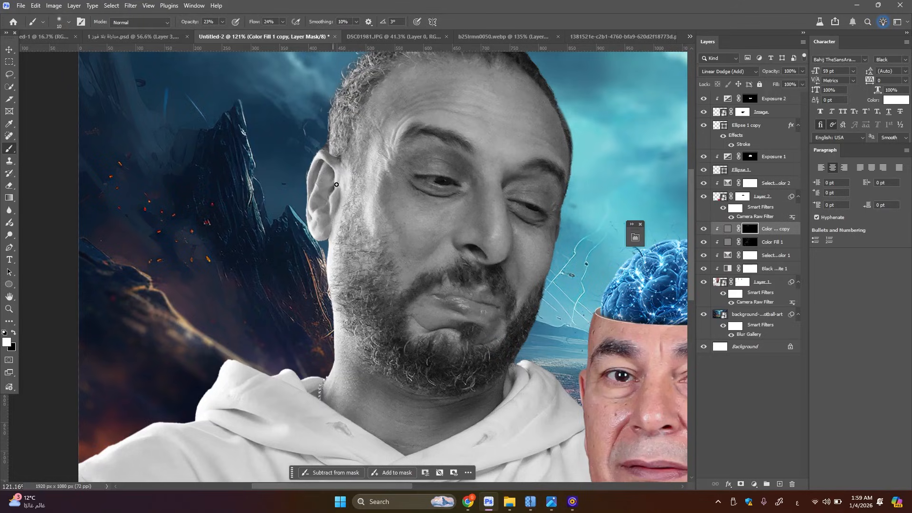
Brighten the hoodie man's neck below the beard on the Linear Dodge mask with a 60 to 70 px brush
key("bracketright")
key("bracketright")
key("bracketright")
key("bracketright")
key("bracketright")
key("bracketright")
key("bracketright")
key("bracketright")
key("bracketright")
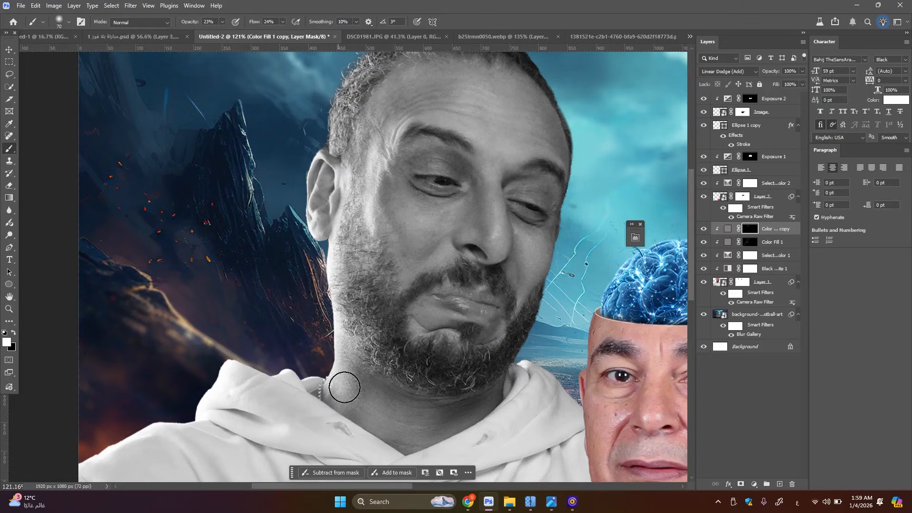
mouse_move(373, 413)
left_mouse_down()
mouse_move(389, 428)
mouse_move(449, 425)
left_mouse_up()
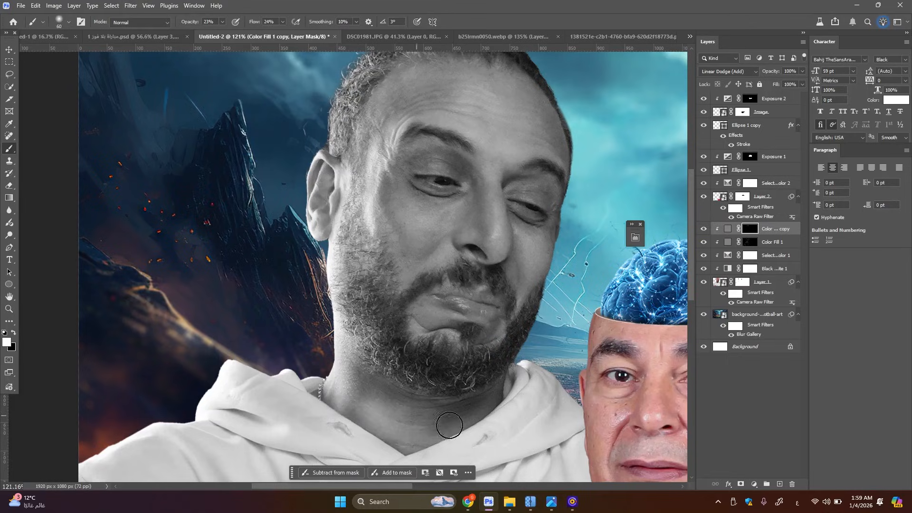
key("bracketleft")
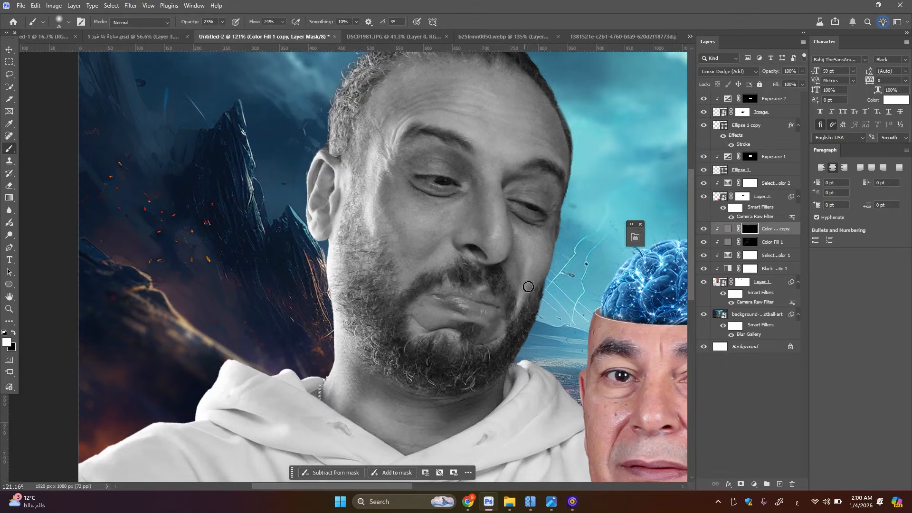
Dodge the far cheek and the area around the lower lip on the Linear Dodge mask with a 25 px brush
key("bracketleft")
key("bracketleft")
key("bracketleft")
key("bracketleft")
key("bracketleft")
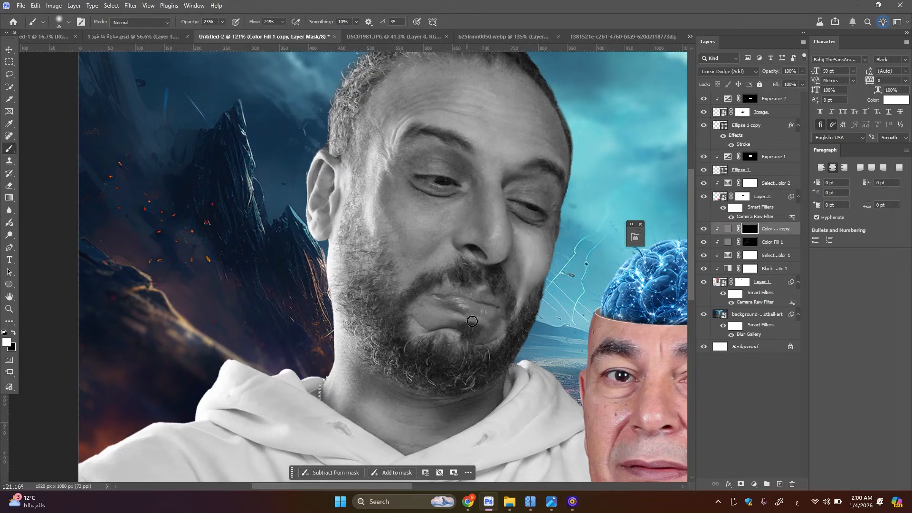
left_click_drag(428, 334, 452, 341)
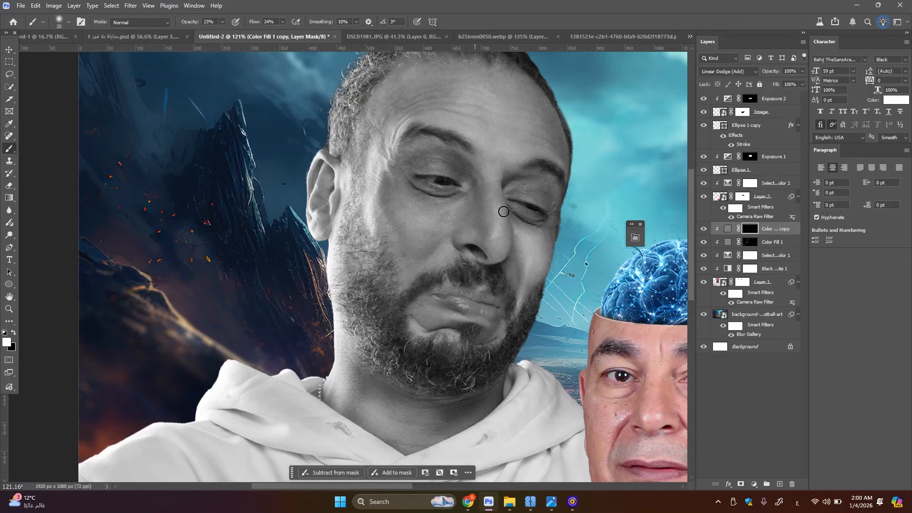
Brighten the nose bridge and the upper eyelid on the Linear Dodge mask with a 30 to 40 px brush
key("bracketright")
key("bracketright")
key("bracketright")
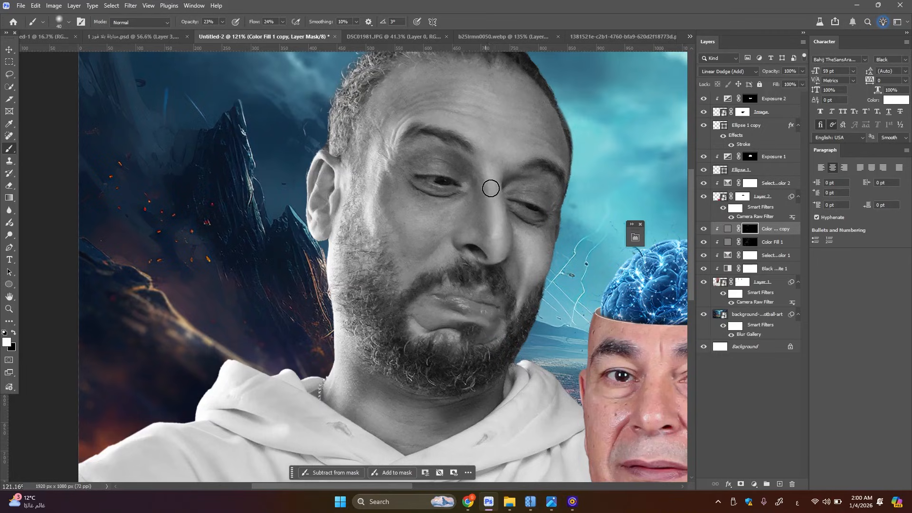
key("bracketleft")
key("bracketleft")
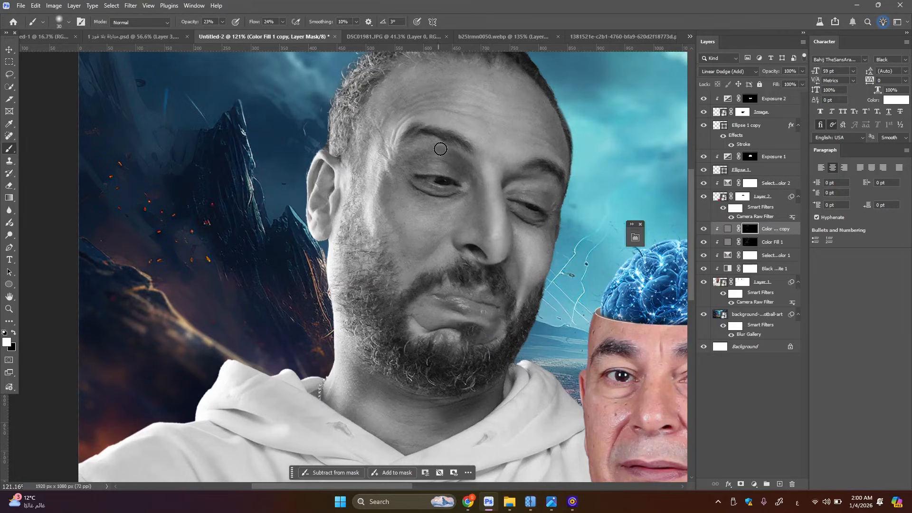
mouse_move(440, 150)
left_mouse_down()
mouse_move(409, 148)
mouse_move(450, 171)
mouse_move(415, 170)
mouse_move(454, 169)
left_mouse_up()
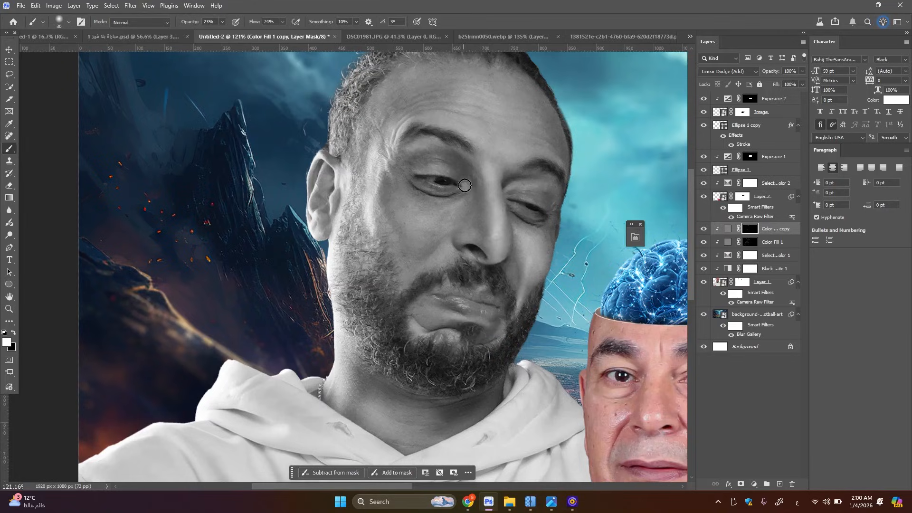
Paint highlights onto the hoodie man's raised palm and fingers on the Linear Dodge mask with a 35 to 45 px brush
mouse_move(463, 202)
left_mouse_down()
mouse_move(431, 237)
mouse_move(442, 191)
mouse_move(401, 29)
left_mouse_up()
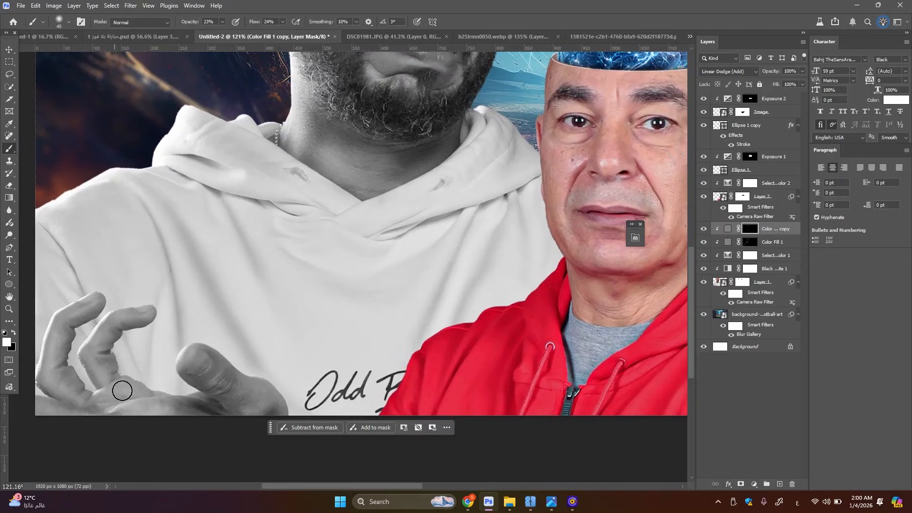
key("bracketleft")
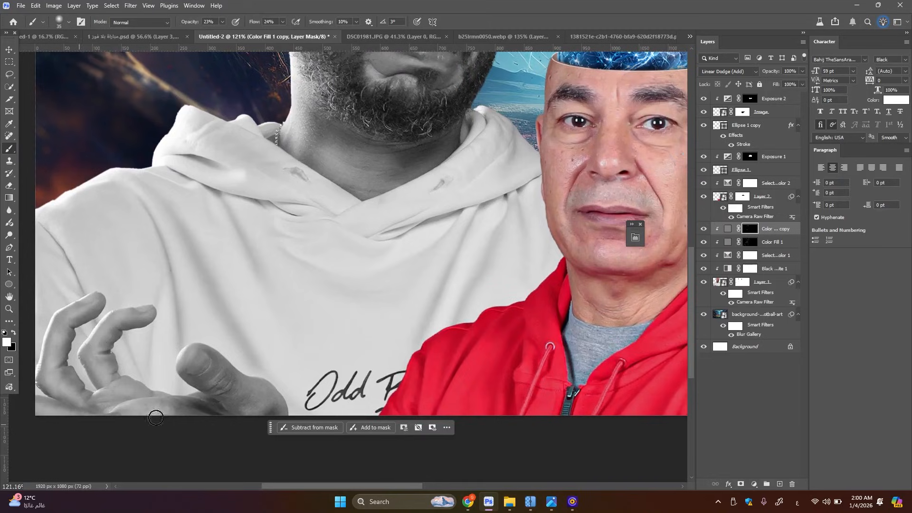
key("bracketright")
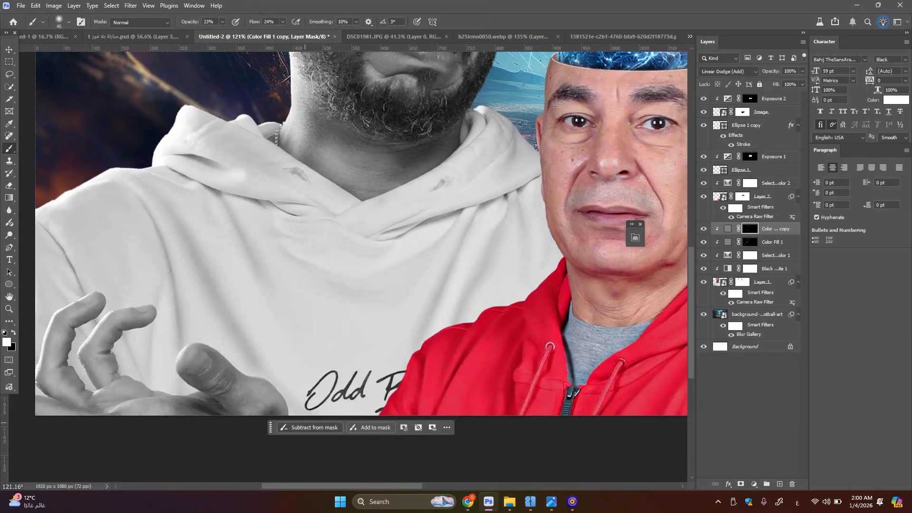
Feather the Linear Dodge mask of the Color Fill 1 copy layer by 6.7 px
scroll(320, 328, "down", 3, "alt")
scroll(321, 328, "down", 2, "alt")
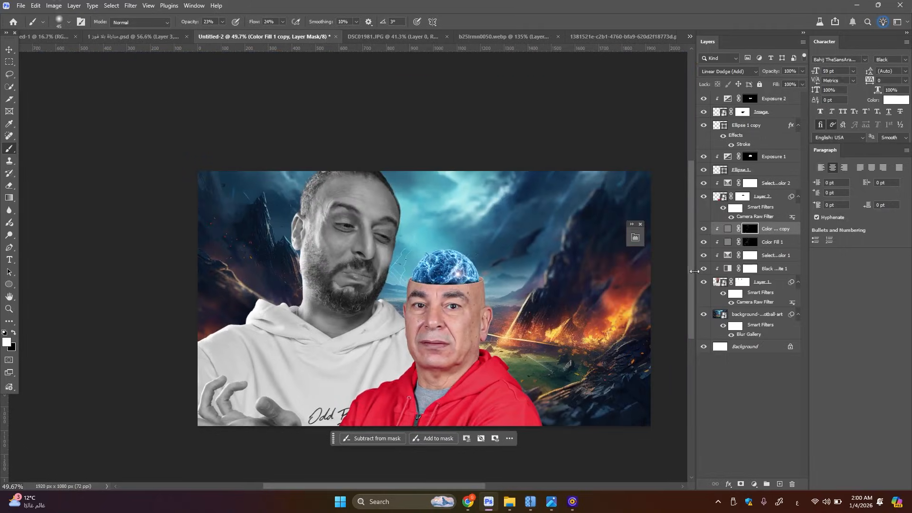
left_click(635, 238)
left_click_drag(481, 328, 522, 327)
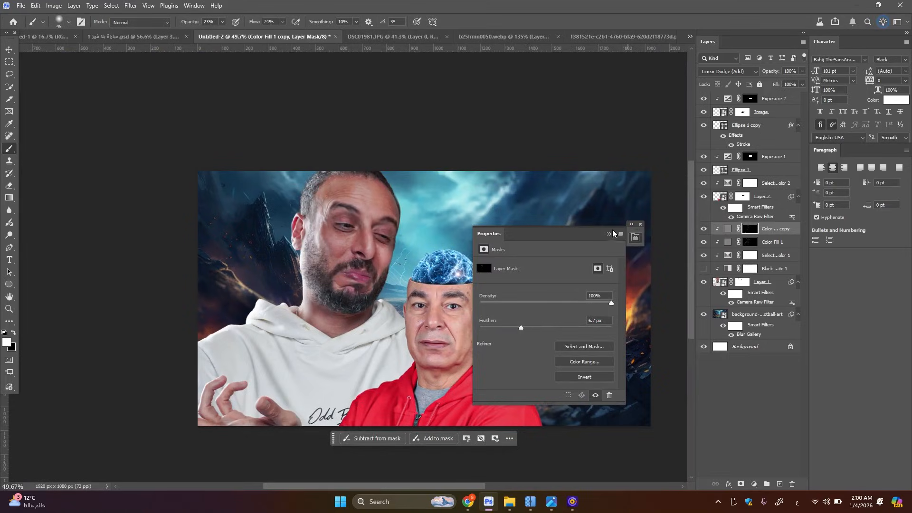
left_click(610, 234)
scroll(313, 241, "down", 3)
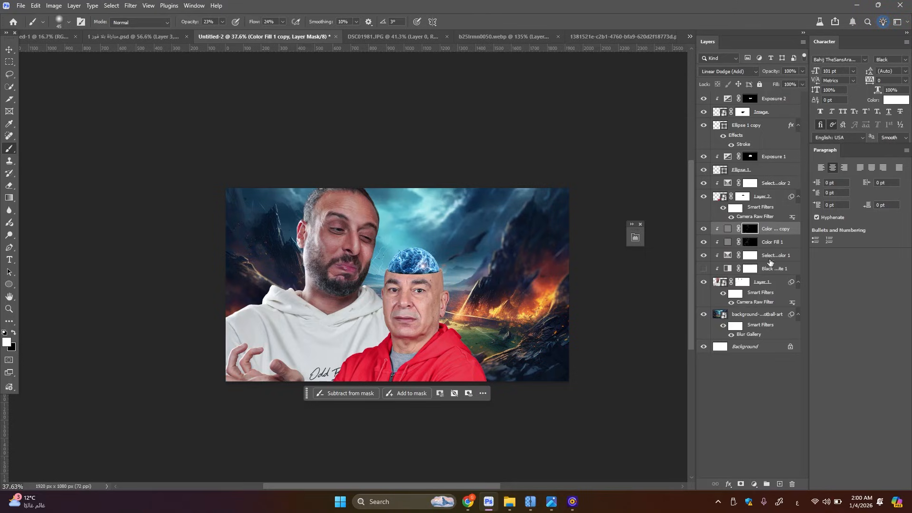
Load the hoodie man's Layer 1 outline as a selection and narrow it to Highlights with Color Range, fuzziness 20% and range 190
left_click(764, 283)
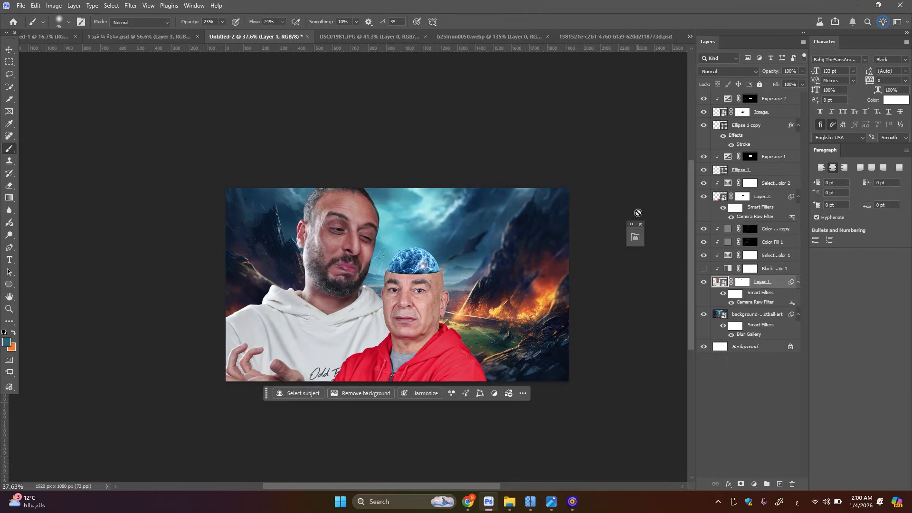
left_click(721, 283, "ctrl")
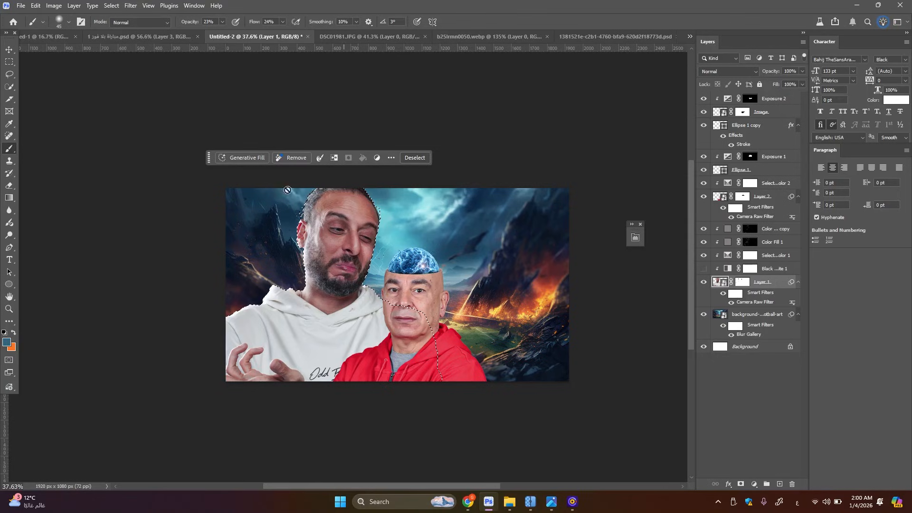
left_click(111, 6)
left_click(157, 98)
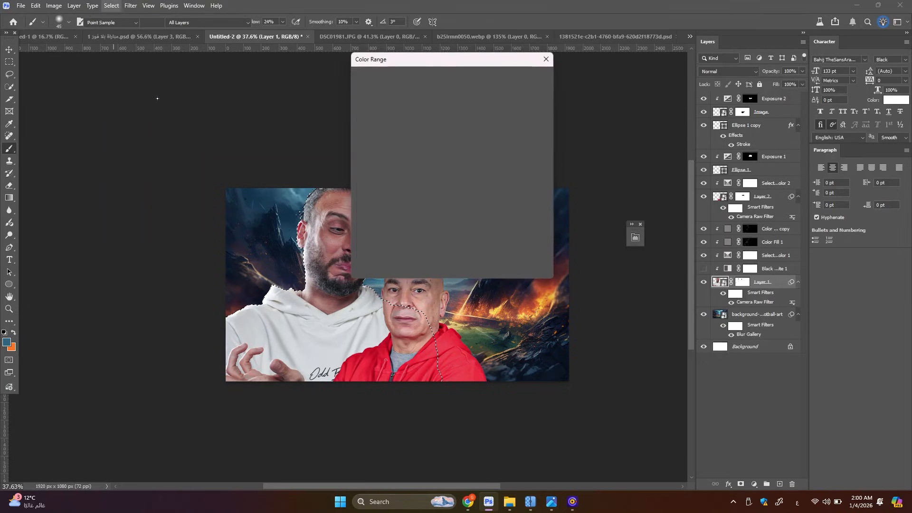
left_click(428, 74)
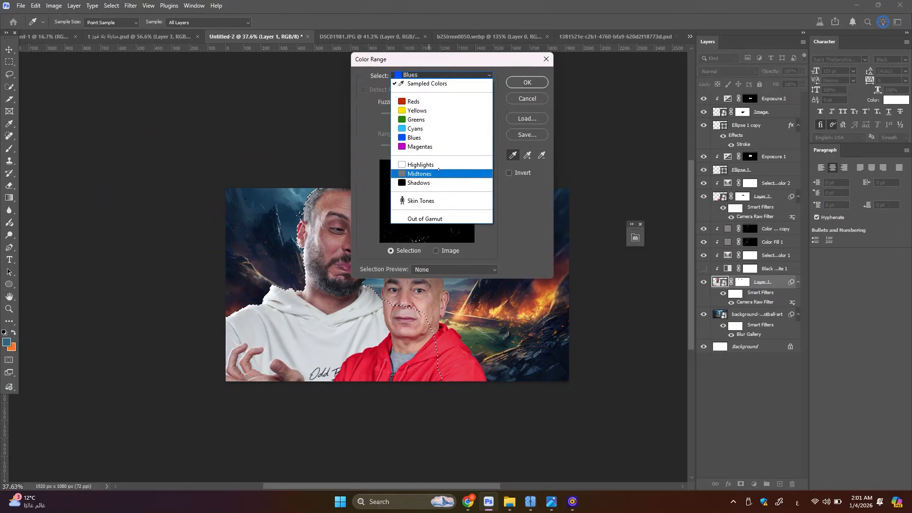
left_click(418, 163)
left_click(527, 83)
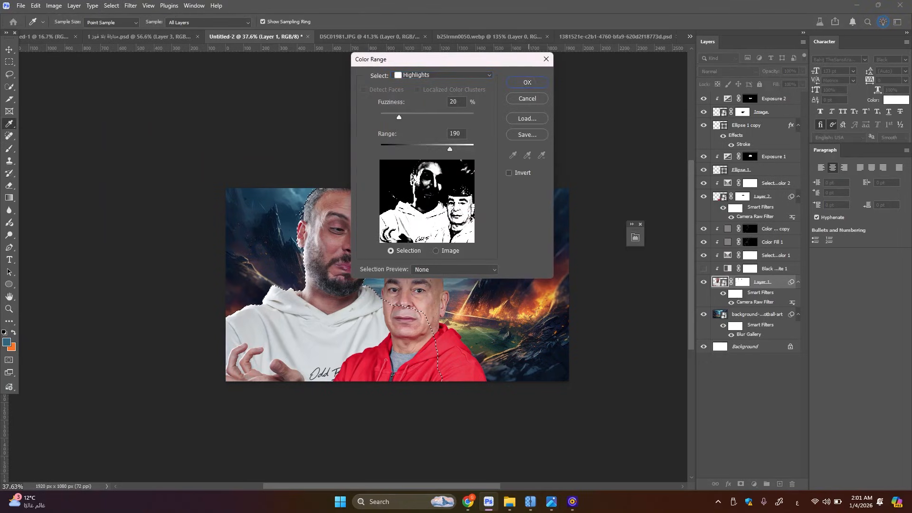
Add a Curves adjustment clipped to Layer 1 for the selected highlights and raise its midpoint to input 127, output 137
left_click(754, 483)
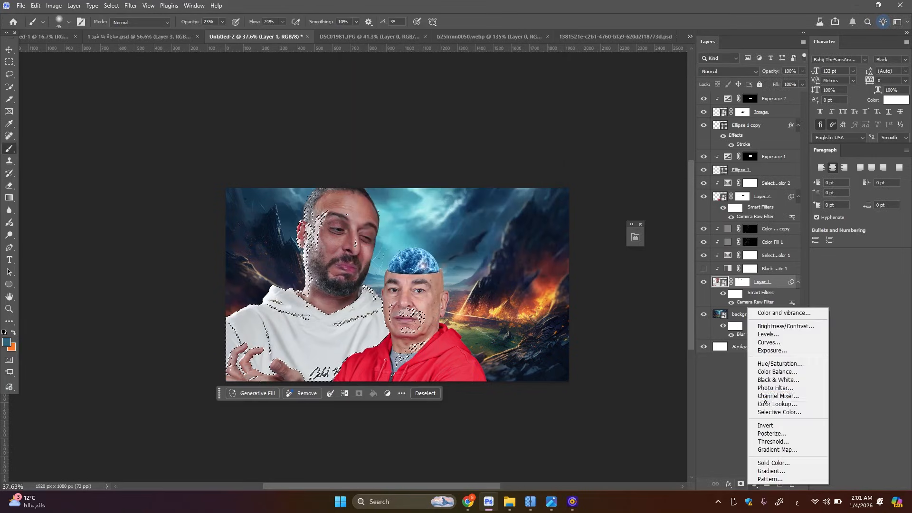
left_click(774, 342)
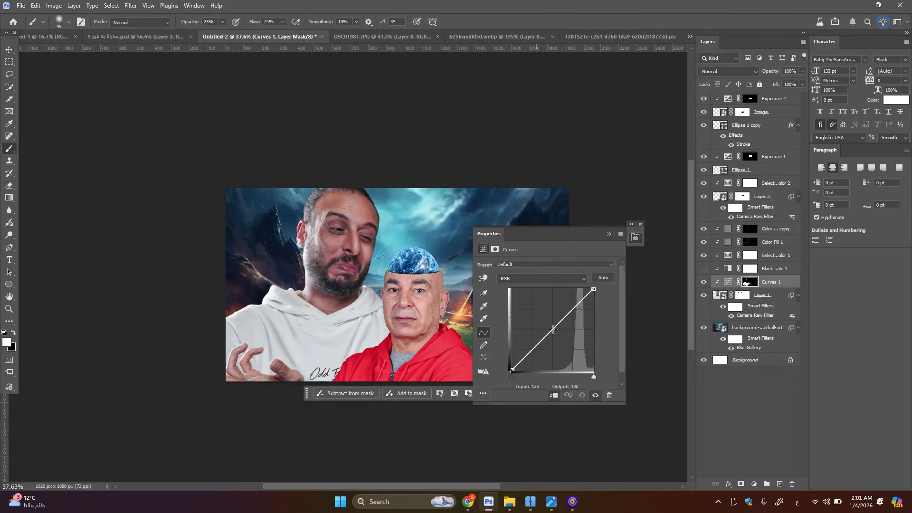
left_click_drag(553, 330, 553, 326)
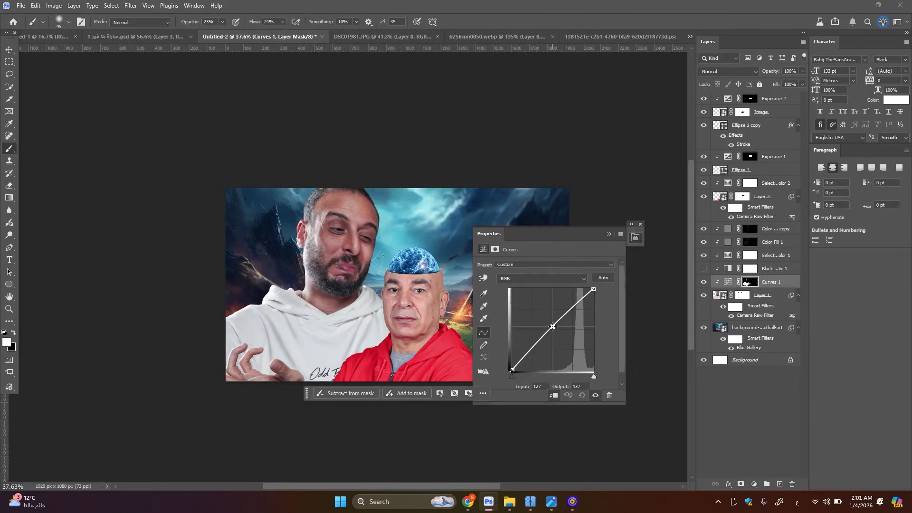
left_click(704, 282)
left_click(704, 283)
scroll(364, 287, "up", 2)
key("super")
left_click(283, 295)
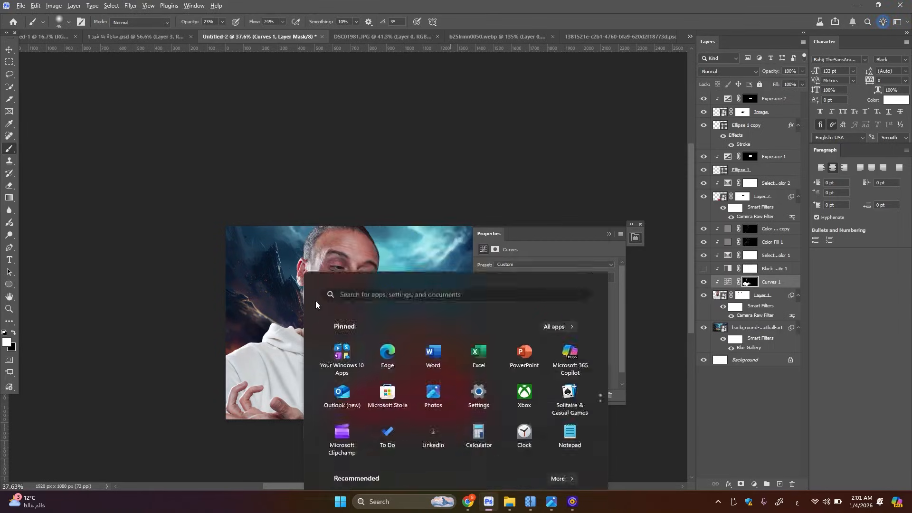
scroll(341, 289, "up", 4)
left_click(609, 235)
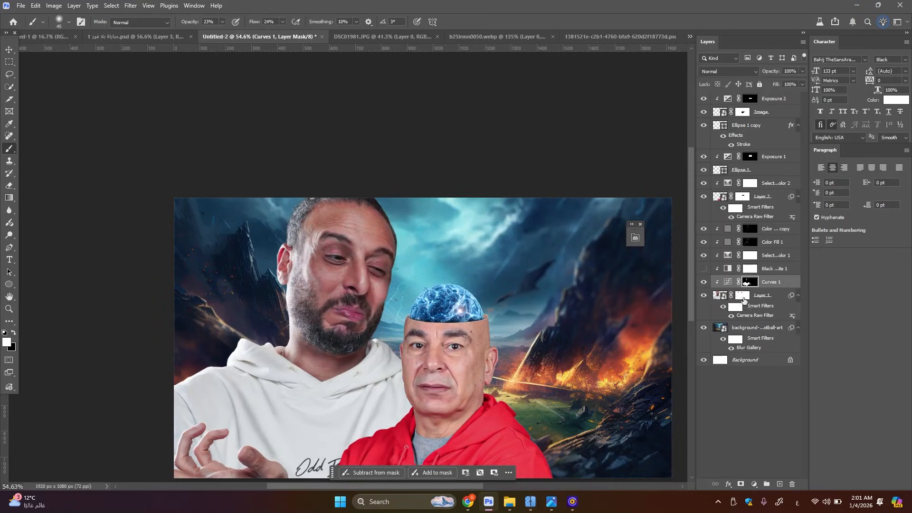
Load the Layer 1 outline of the white-hoodie man as a selection and narrow it to Shadows with Color Range
left_click(720, 295)
left_click(720, 295, "ctrl")
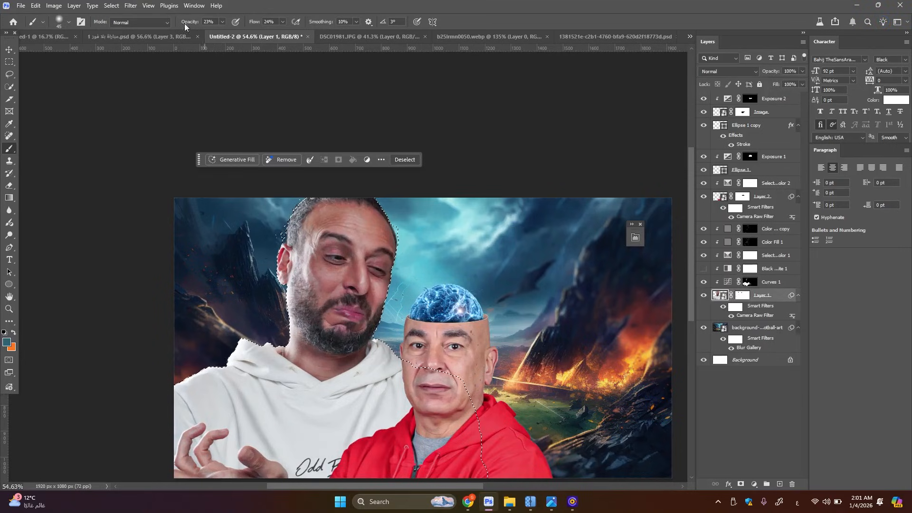
left_click(122, 6)
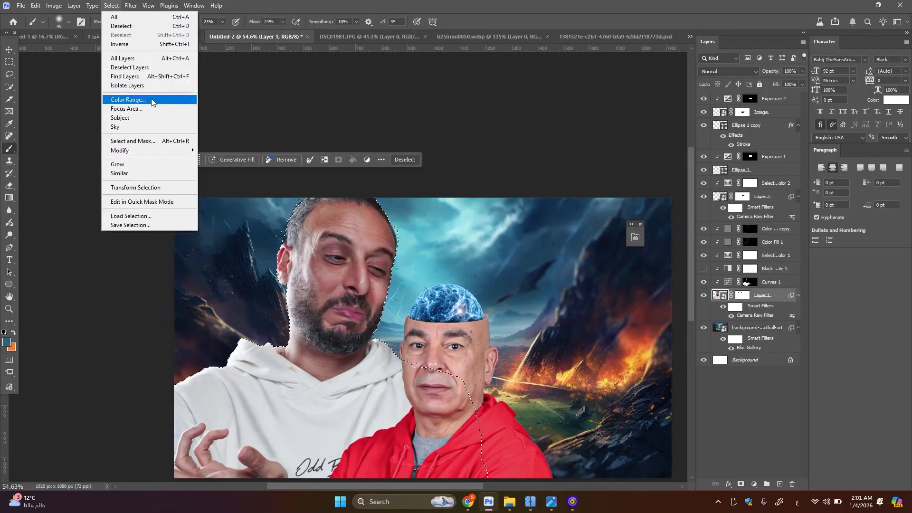
left_click(151, 99)
left_click(442, 75)
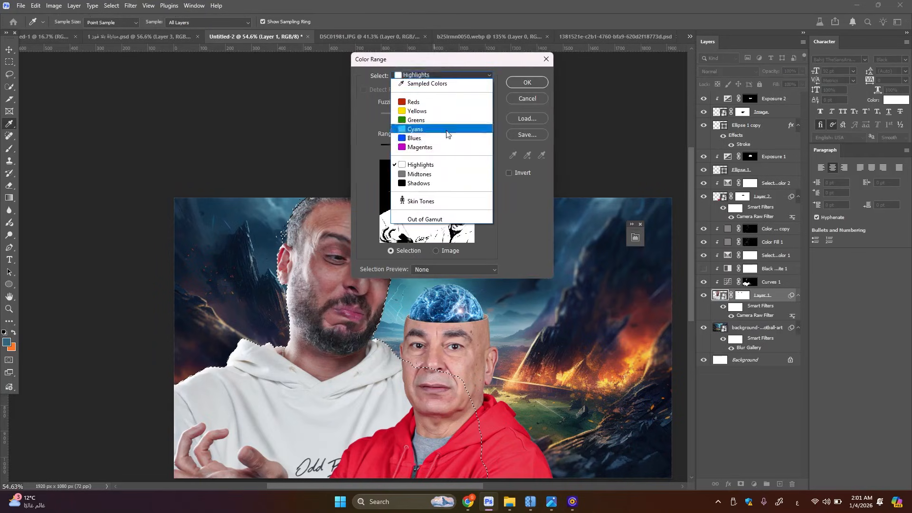
left_click(431, 185)
left_click(527, 82)
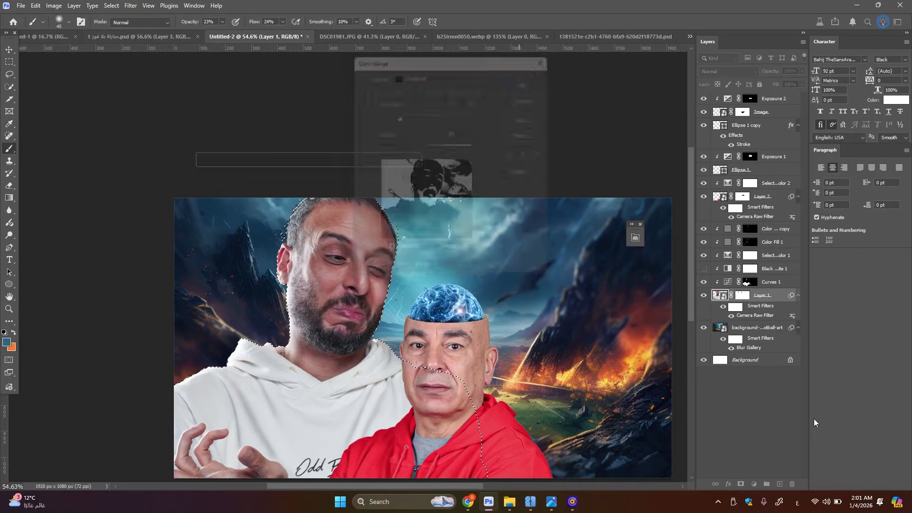
Add a clipped Curves adjustment for the selected shadows and lower its midpoint to input 139, output 122
left_click(753, 484)
left_click(761, 343)
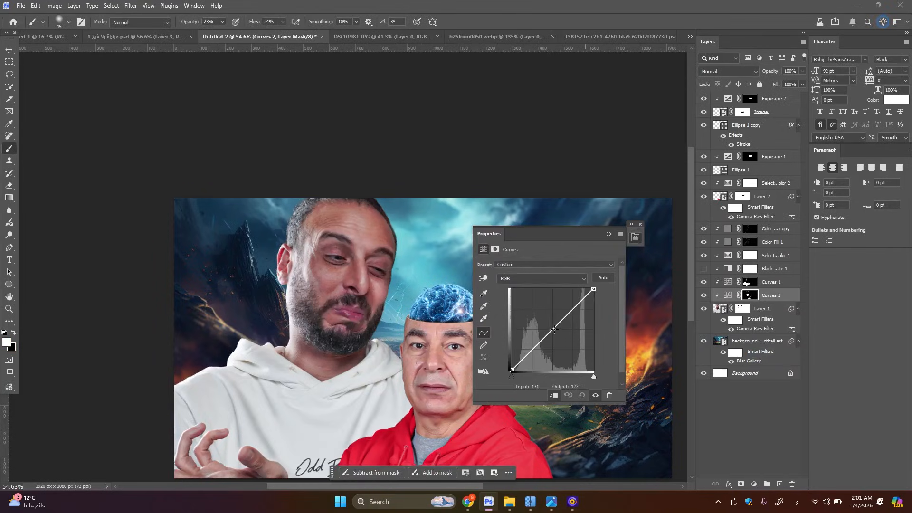
left_click_drag(555, 328, 556, 331)
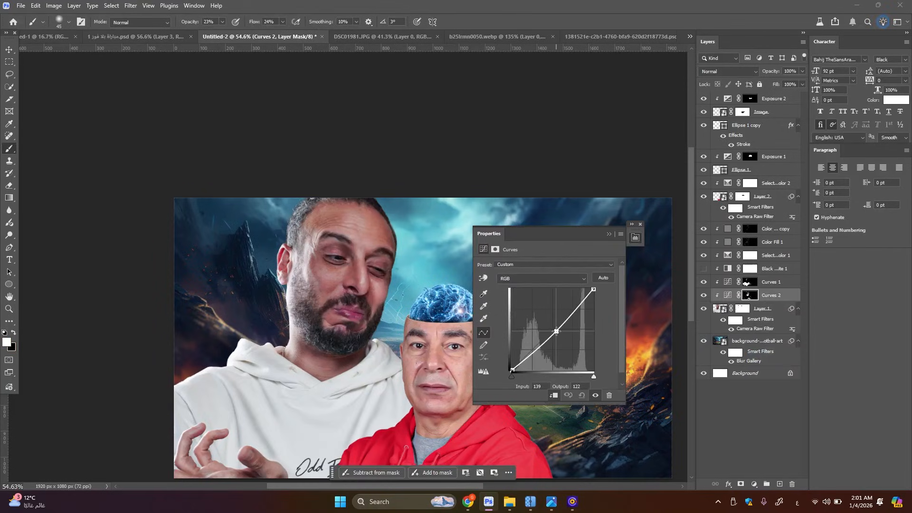
left_click(609, 233)
left_click(706, 295)
Examine both portraits and the brain up close to judge the lighting and edges
scroll(291, 264, "down", 6)
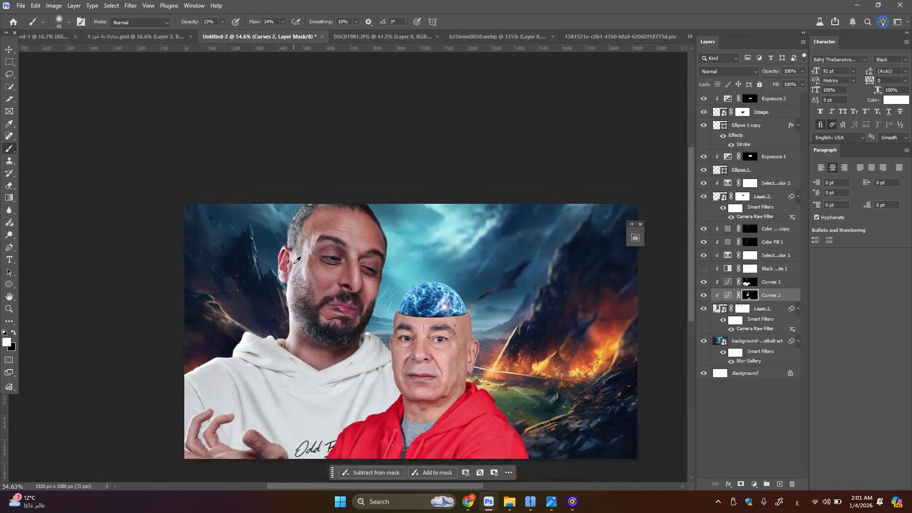
scroll(369, 286, "up", 1)
scroll(371, 284, "up", 2)
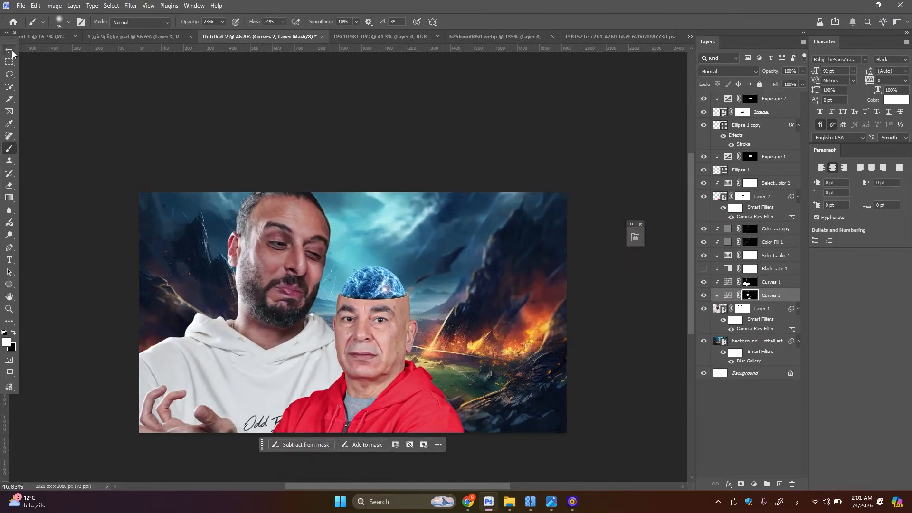
key("v")
left_click(361, 296)
scroll(276, 328, "down", 2)
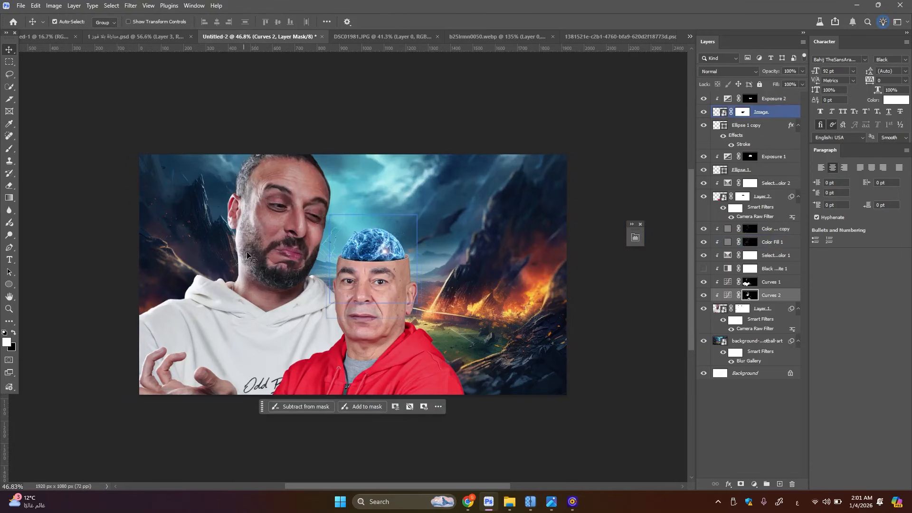
scroll(315, 350, "up", 2)
left_click(406, 328)
scroll(407, 329, "up", 2)
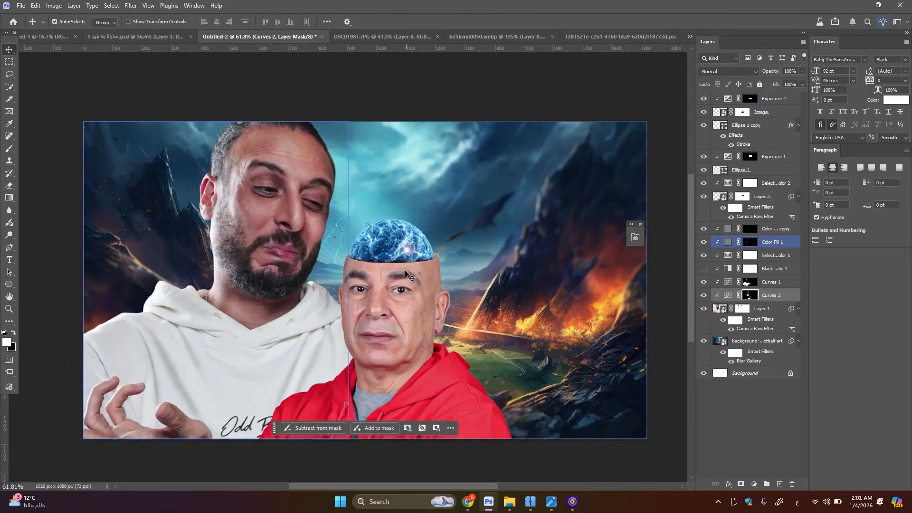
left_click(394, 323)
scroll(395, 326, "up", 2)
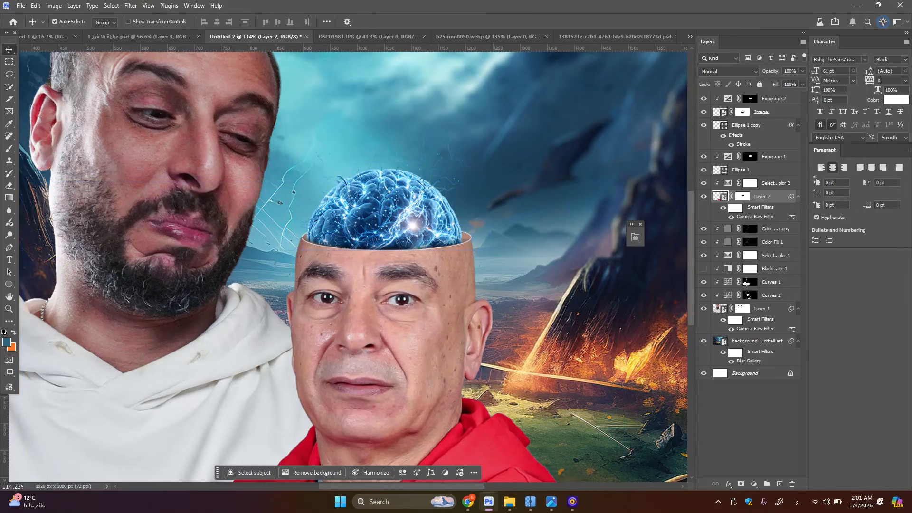
Clean up the brain's surroundings on the Image layer's mask with a black brush at 100% opacity and 100% flow
left_click(747, 127)
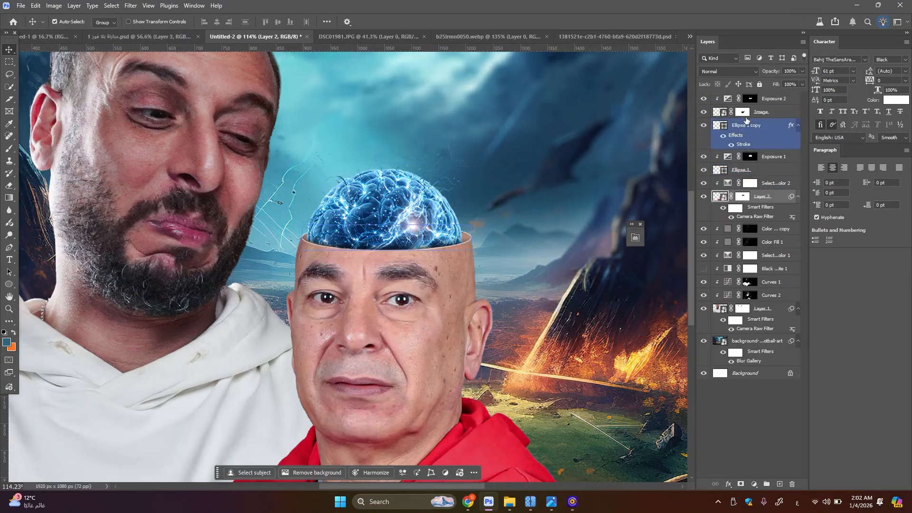
left_click(743, 113)
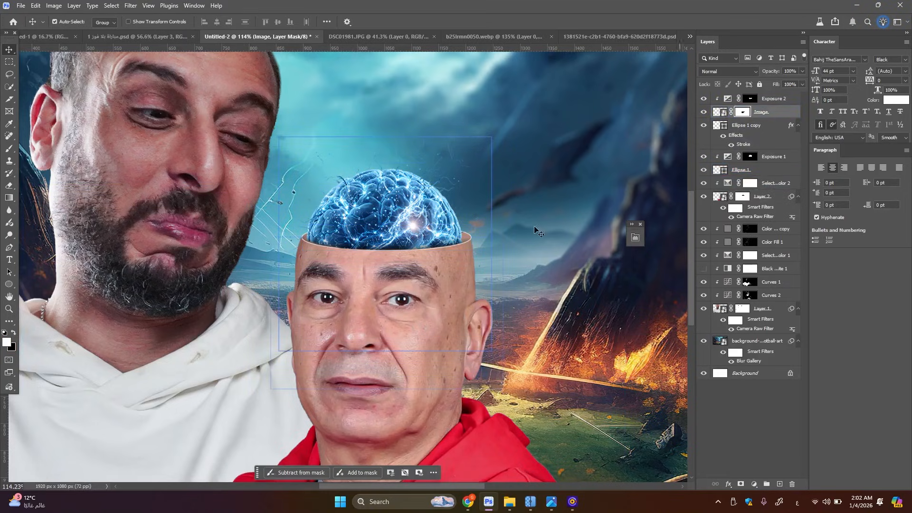
key("b")
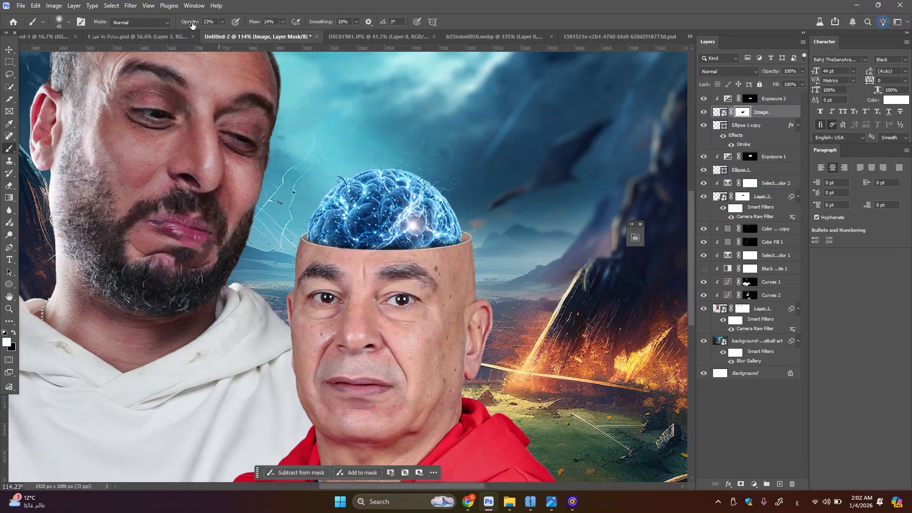
mouse_move(458, 262)
left_mouse_down()
mouse_move(399, 290)
mouse_move(432, 284)
left_mouse_up()
key("ctrl+z")
key("x")
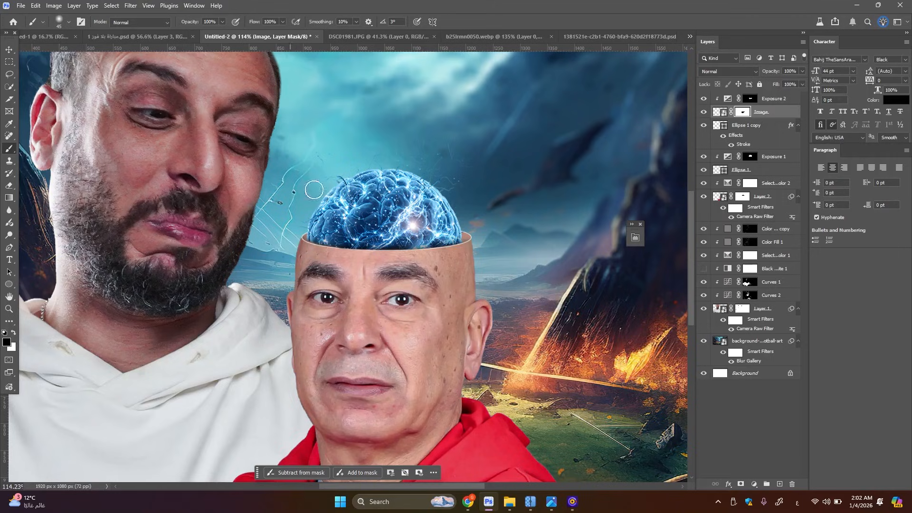
left_click_drag(422, 263, 406, 127)
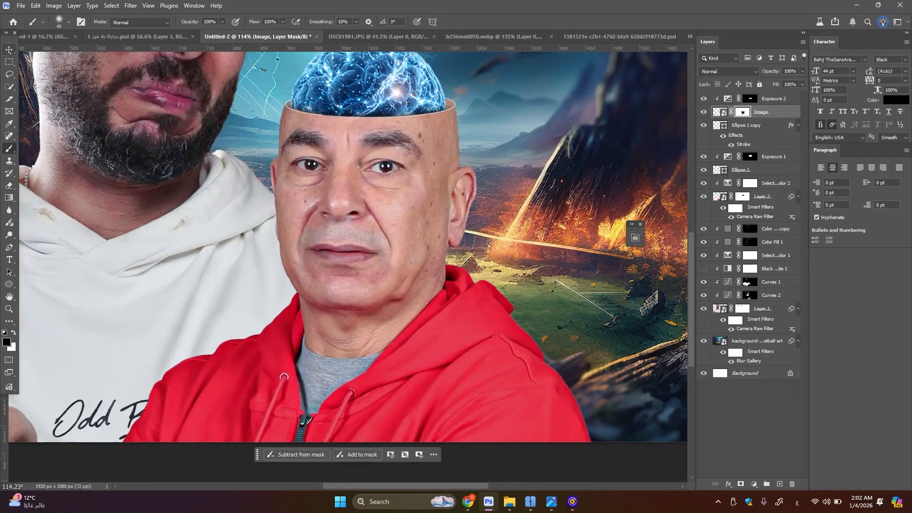
Add a Black & White adjustment clipped to the red-hoodie man's Layer 2
left_click(10, 50)
left_click(360, 188)
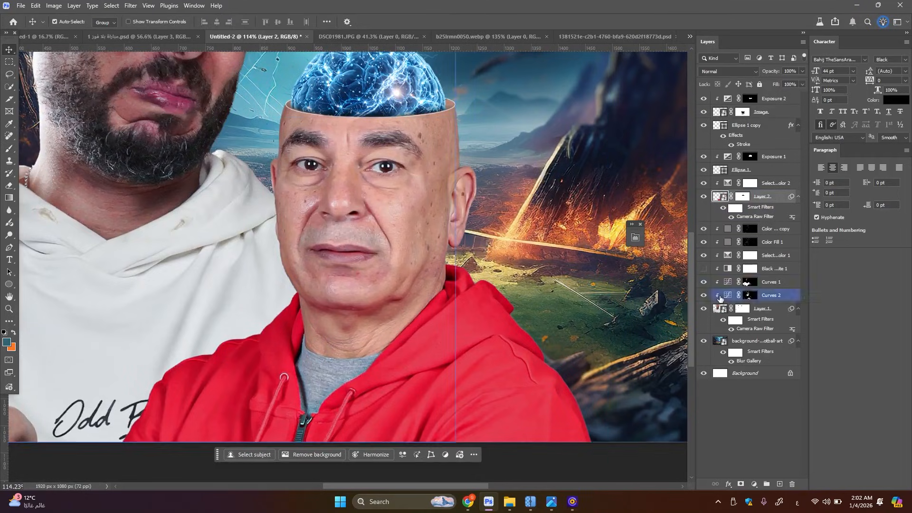
left_click(754, 483)
left_click(791, 378)
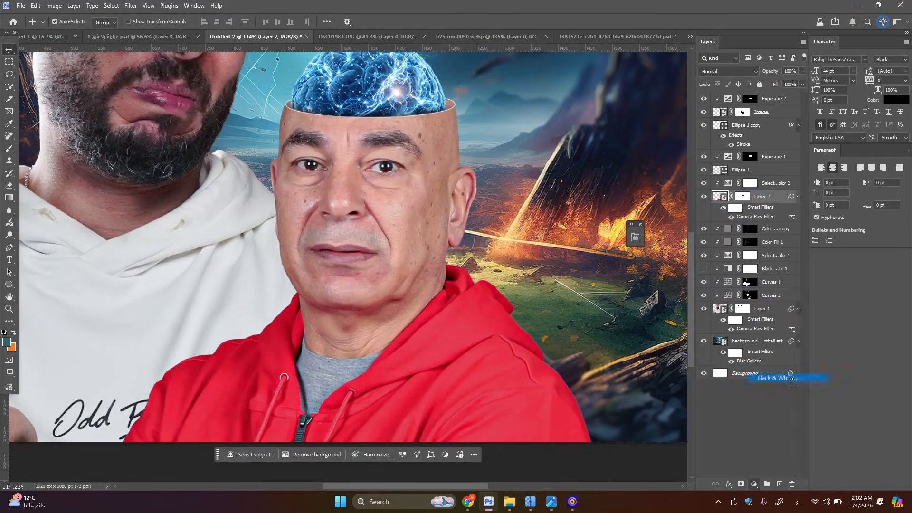
Add a clipped Solid Color fill of 808080 above the new Black & White adjustment
left_click(753, 483)
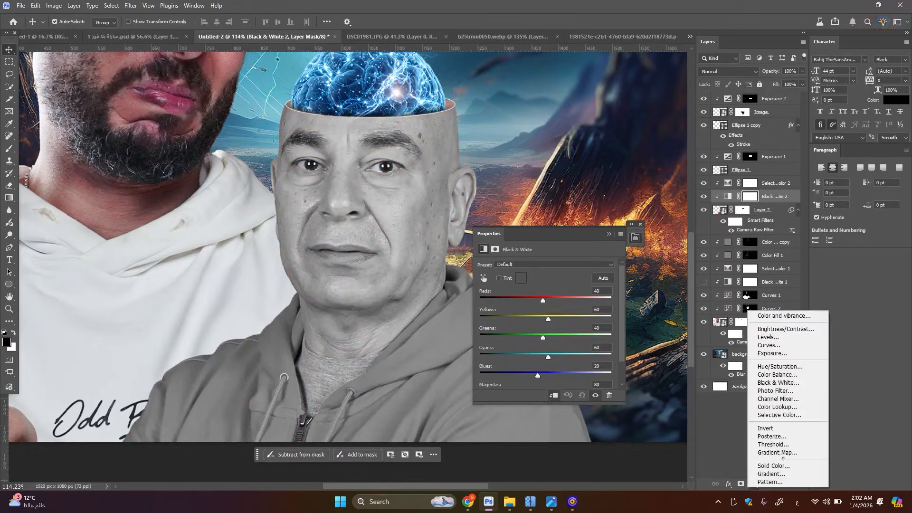
left_click(773, 465)
type("8")
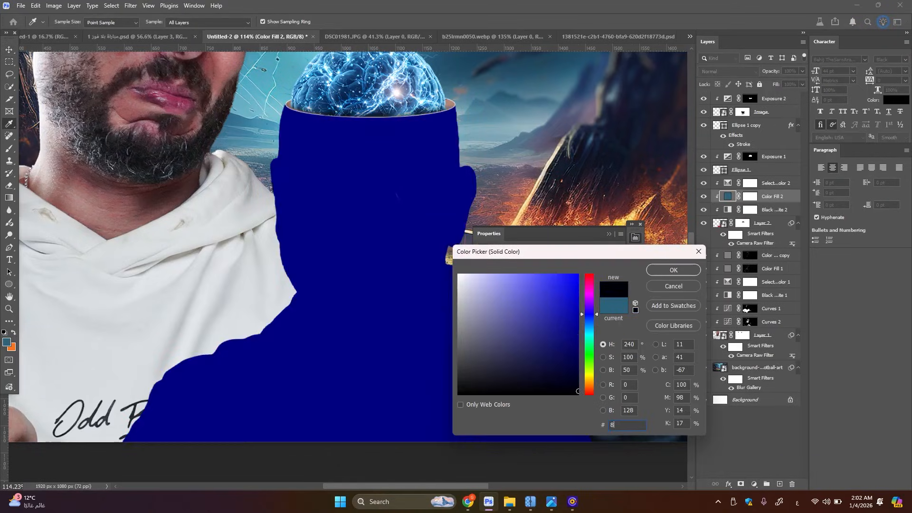
type("08080")
key("Return")
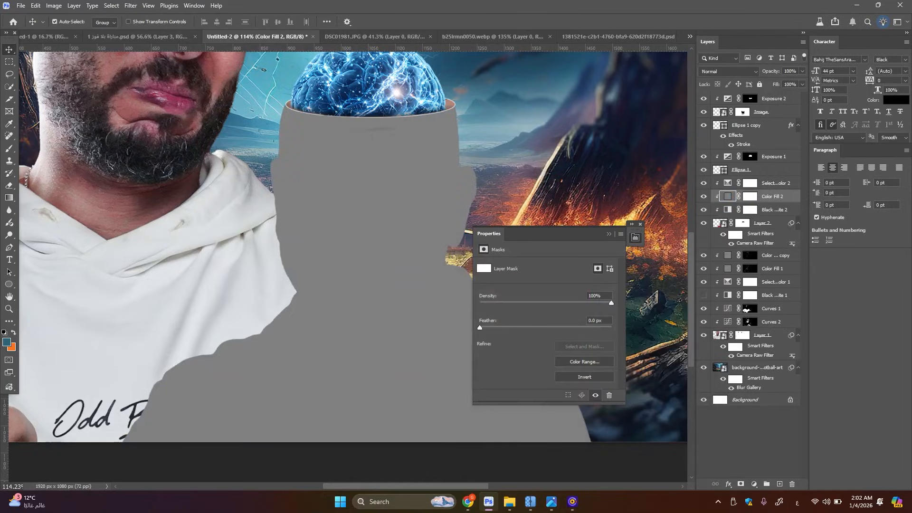
Make a clipped Linear Dodge (Add) copy of the gray fill and invert its mask to black
key("ctrl+j")
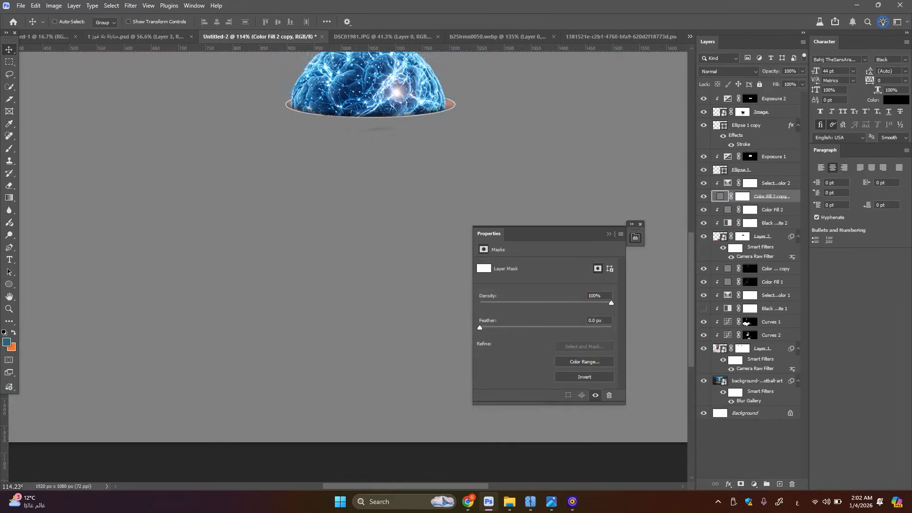
key("ctrl+alt+g")
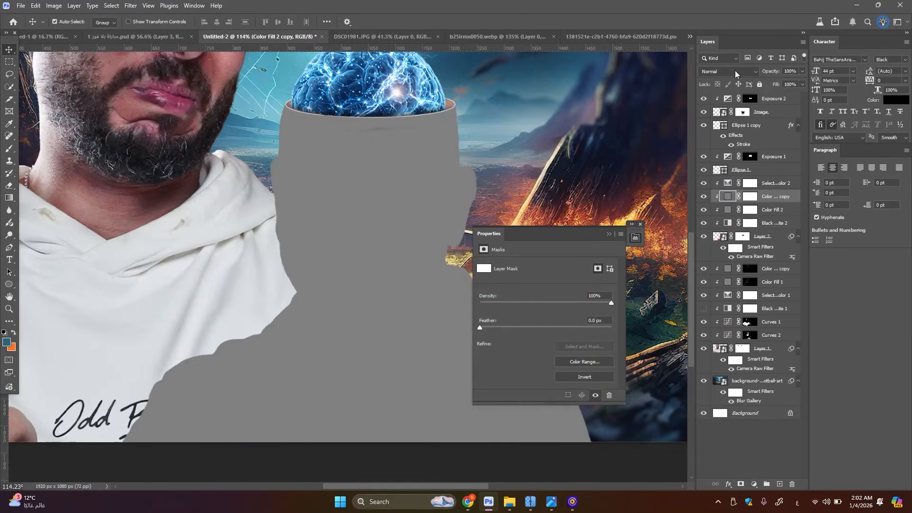
left_click(736, 72)
left_click(742, 177)
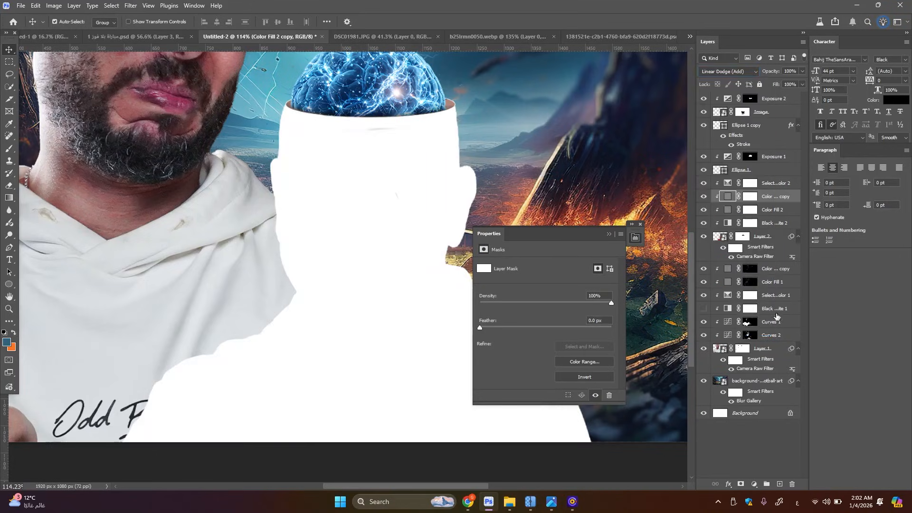
left_click(750, 196)
key("ctrl+i")
Set the original Color Fill 2 layer to Linear Burn and invert its mask to black
left_click(777, 212)
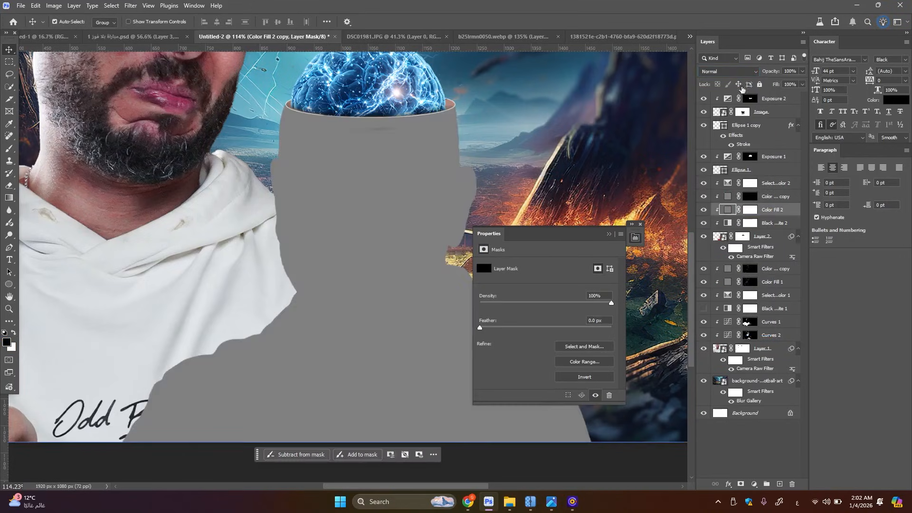
left_click(733, 72)
left_click(737, 126)
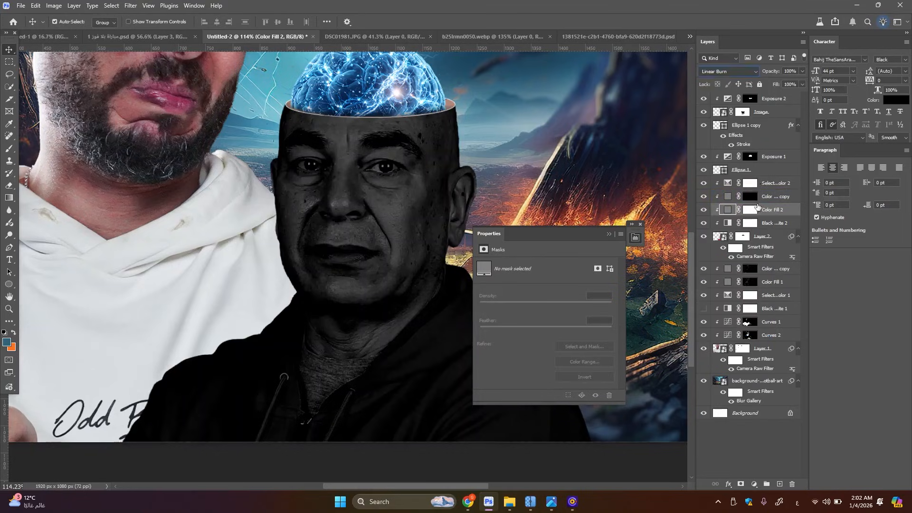
left_click(753, 209)
key("ctrl+i")
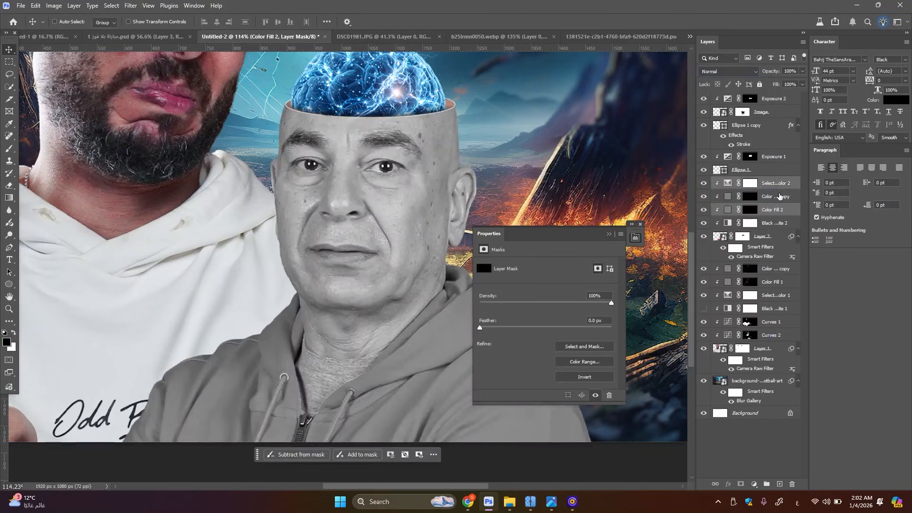
Move Color Fill 2 and its copy above the Selective Color 2 adjustment
left_click(779, 196, "shift")
left_click_drag(776, 176, 777, 176)
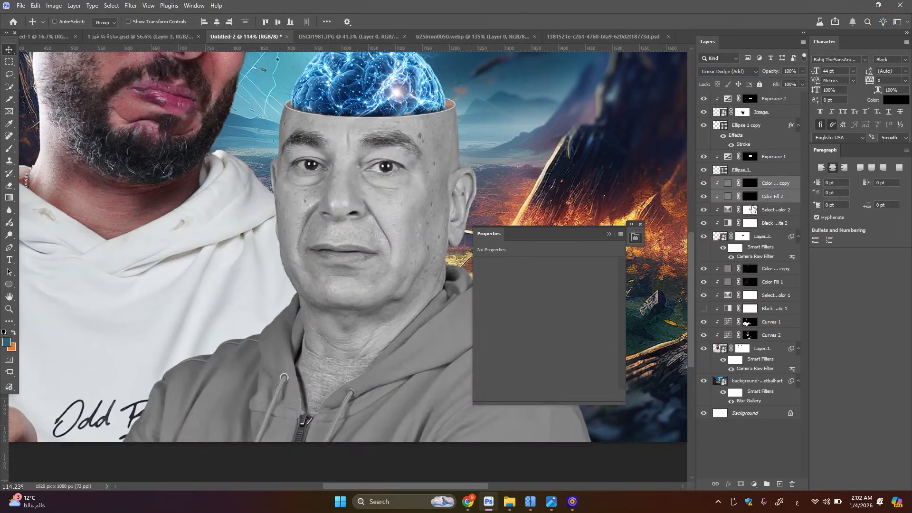
Paint white on the Color Fill 2 mask at 23% opacity and 24% flow to burn the face's shadows around the mouth, eyes and brows
left_click(773, 197)
scroll(270, 82, "up", 2)
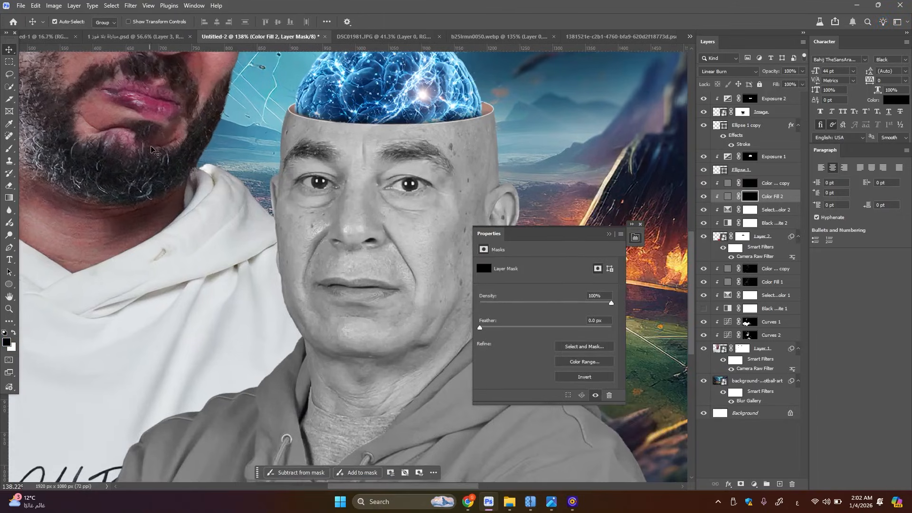
key("b")
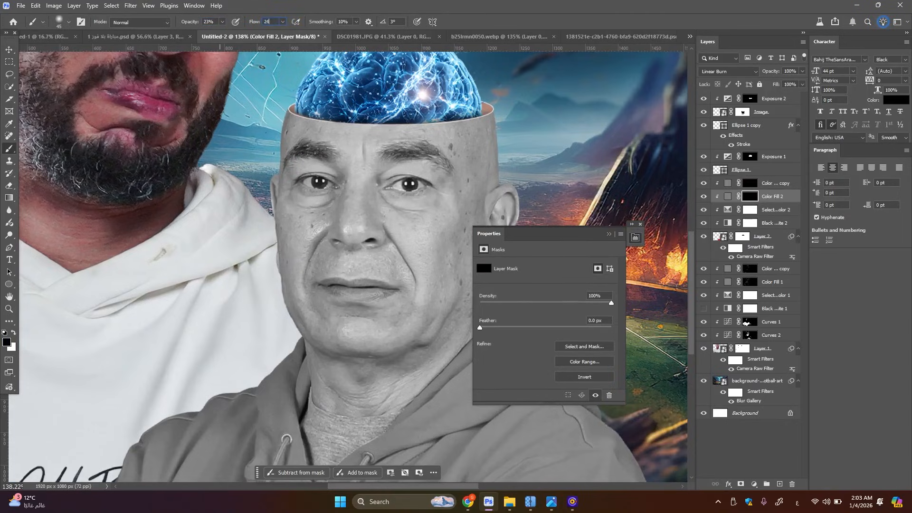
scroll(452, 225, "up", 3)
key("x")
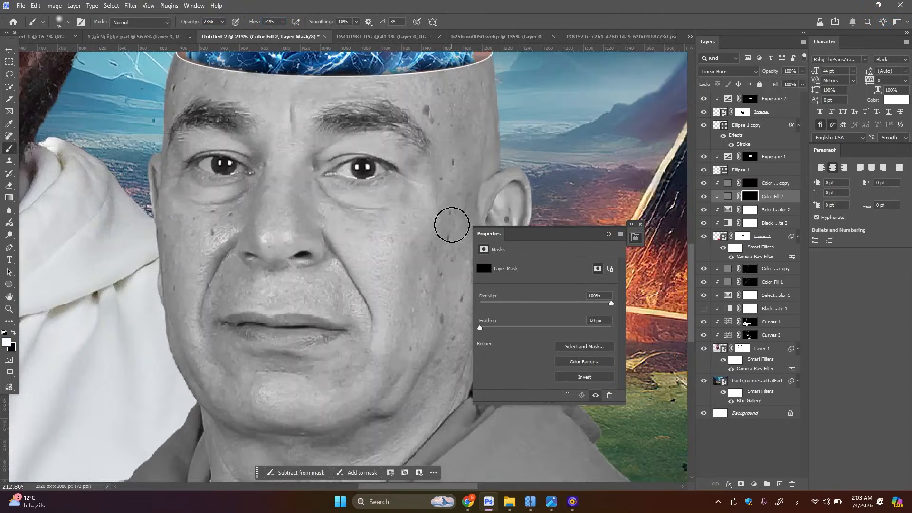
key("bracketleft")
key("bracketleft")
key("bracketleft")
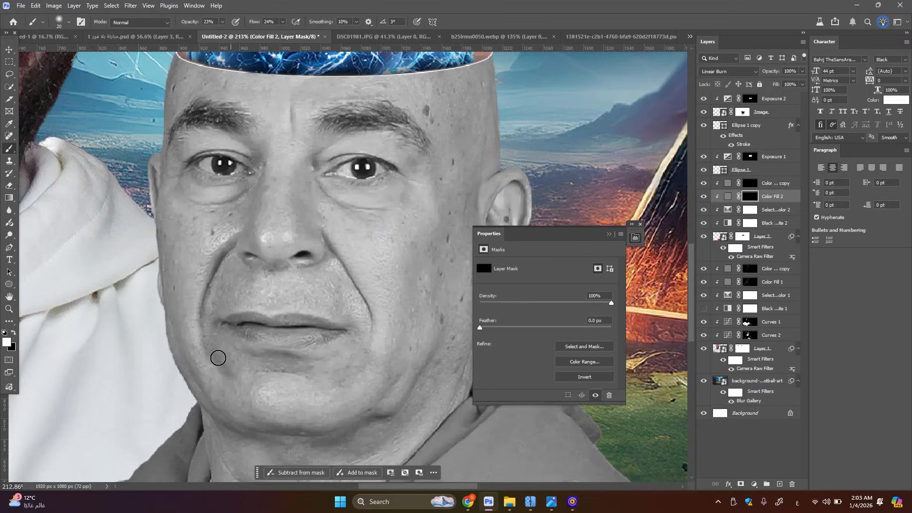
key("bracketright")
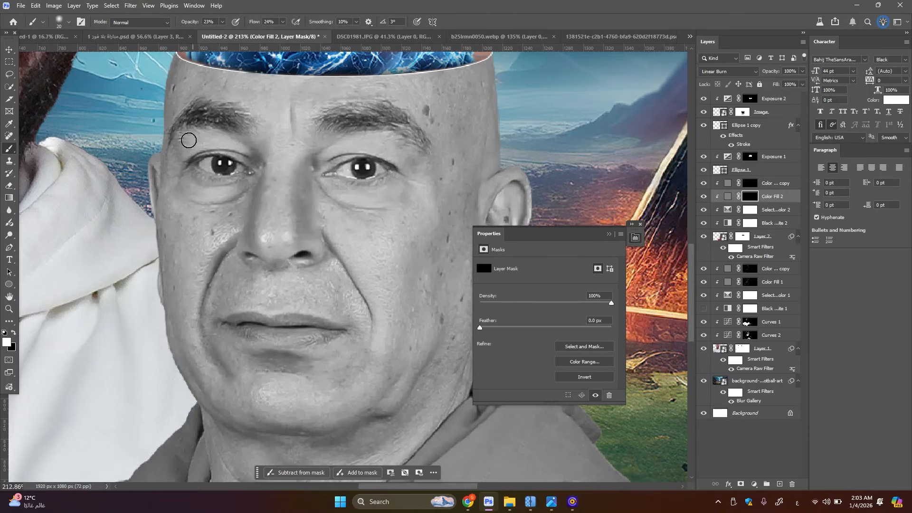
key("bracketright")
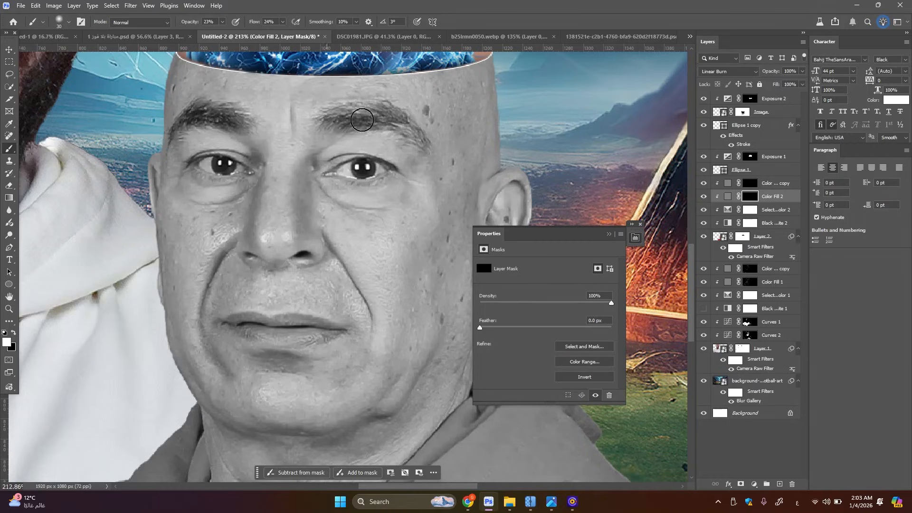
key("bracketleft")
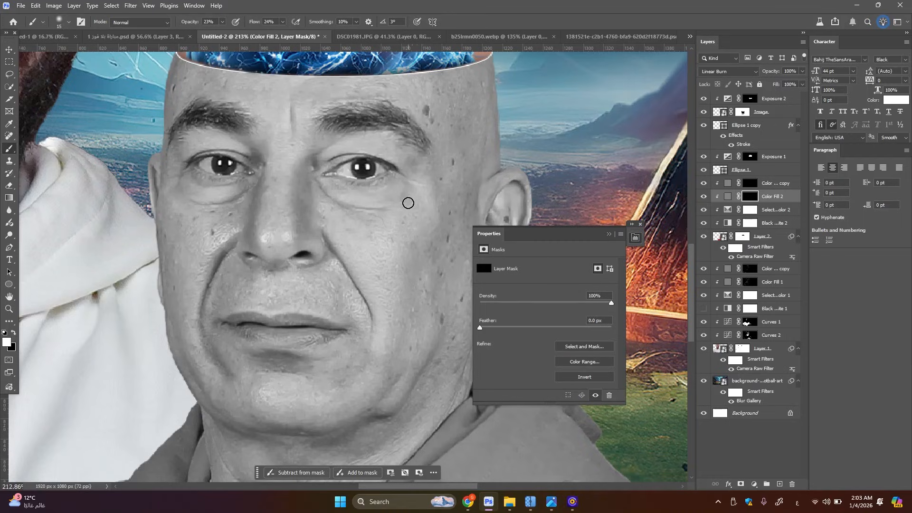
Burn the shadows in and around the bald man's visible ear on the Color Fill 2 mask, varying the brush size
mouse_move(453, 247)
left_mouse_down()
mouse_move(362, 252)
mouse_move(376, 258)
left_mouse_up()
key("bracketright")
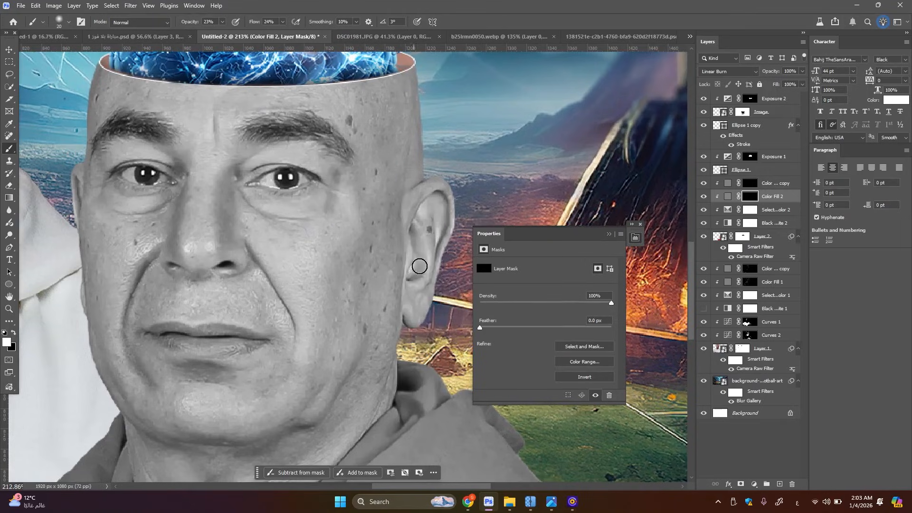
key("bracketleft")
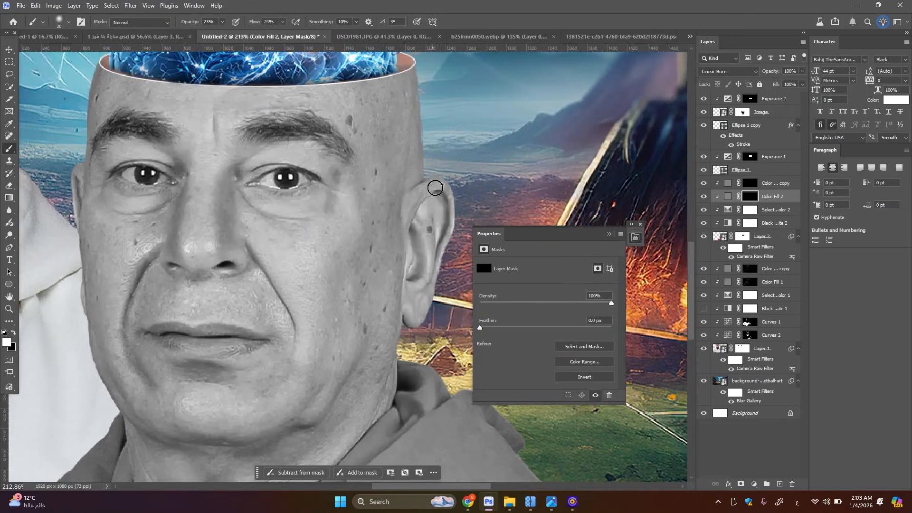
key("bracketright")
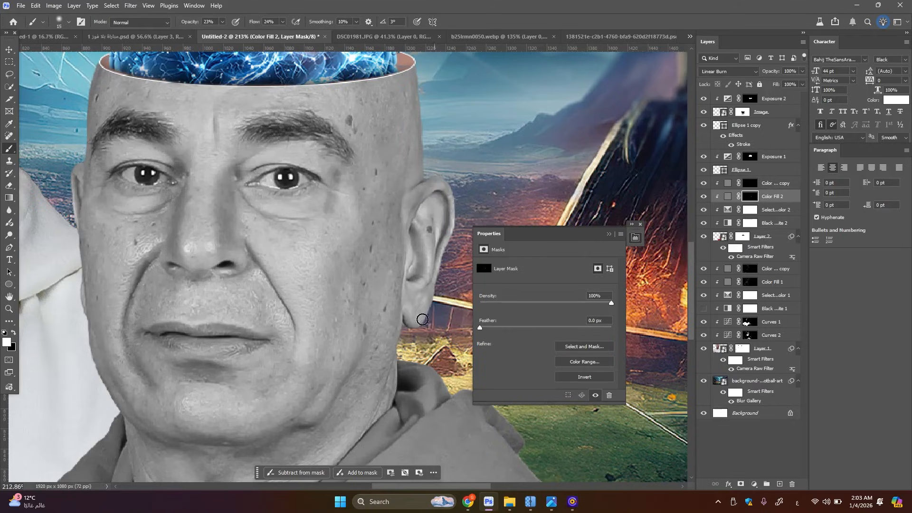
key("bracketright")
key("bracketright")
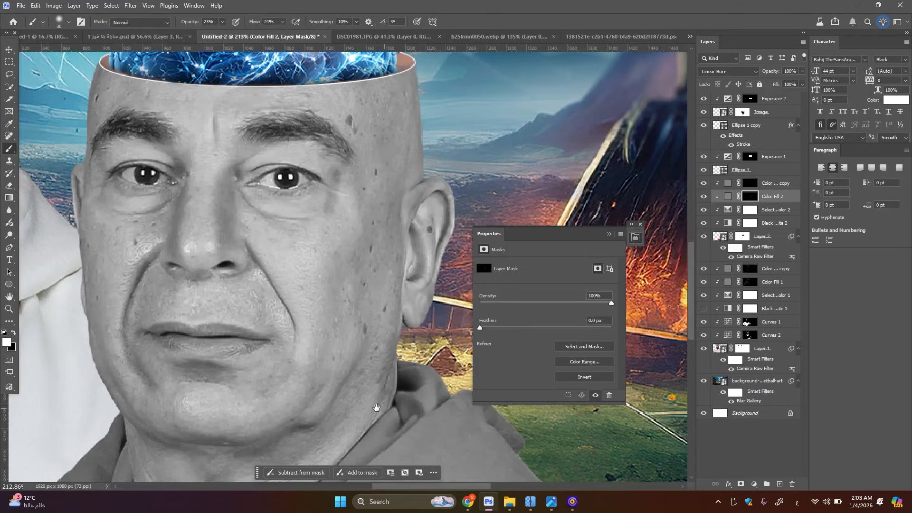
Burn the shadows along the jaw, under the chin and in the neck creases on the Color Fill 2 mask
left_click_drag(376, 407, 421, 269)
key("bracketright")
key("bracketleft")
key("bracketleft")
key("bracketleft")
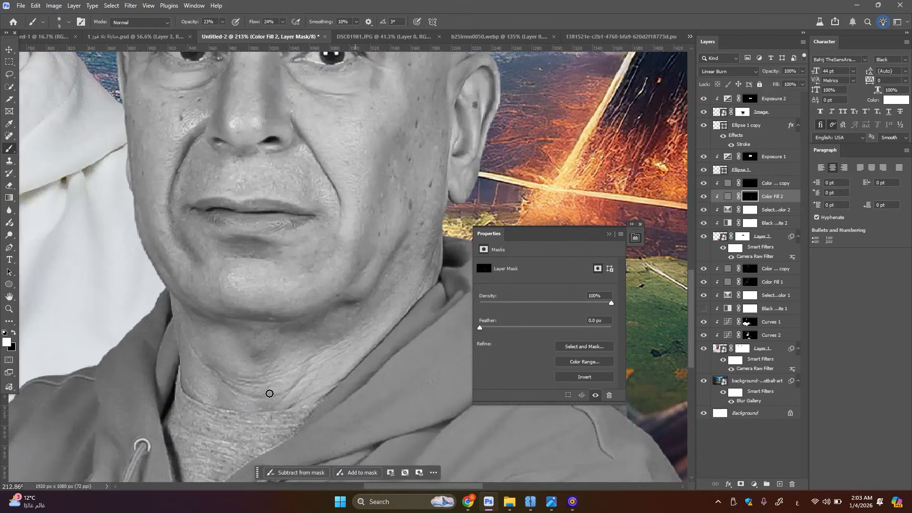
key("bracketright")
key("bracketright")
key("bracketright")
key("bracketright")
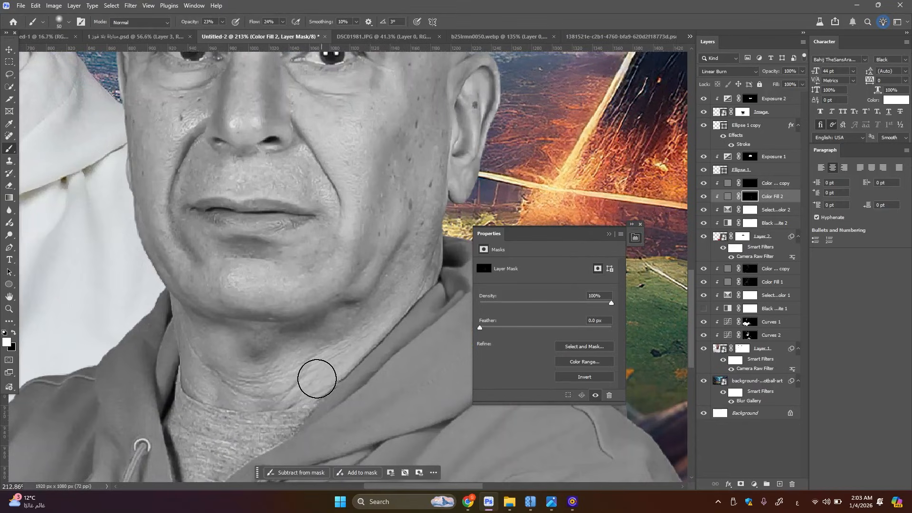
key("bracketleft")
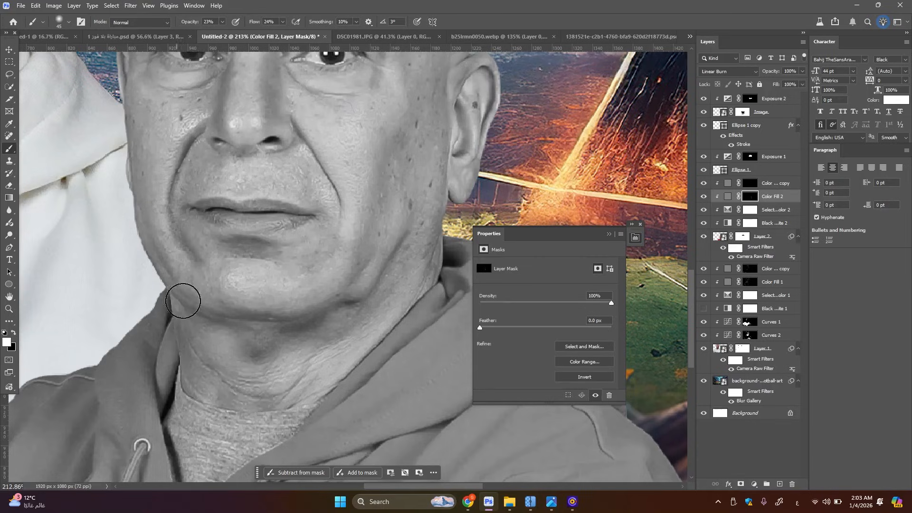
Burn the upper face and the temple and cheek edge beside the white hoodie on the Color Fill 2 mask
left_click_drag(189, 208, 188, 415)
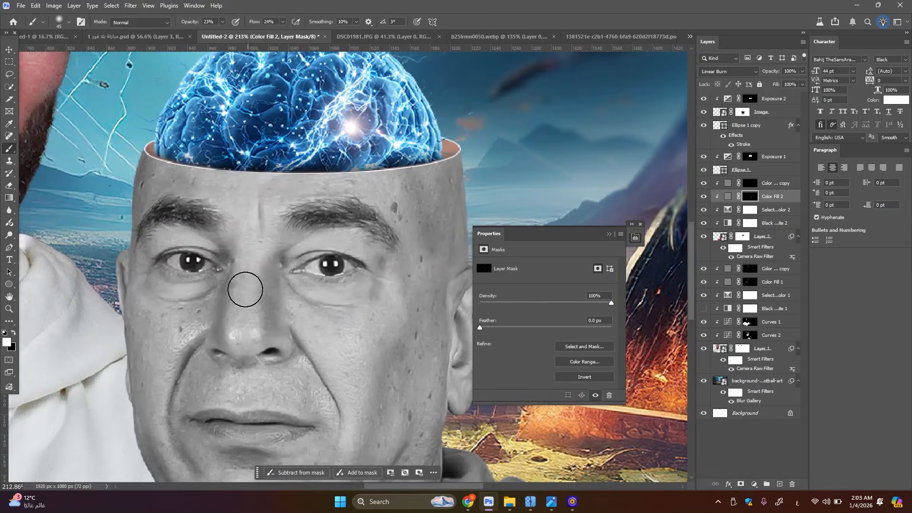
left_click_drag(151, 300, 199, 264)
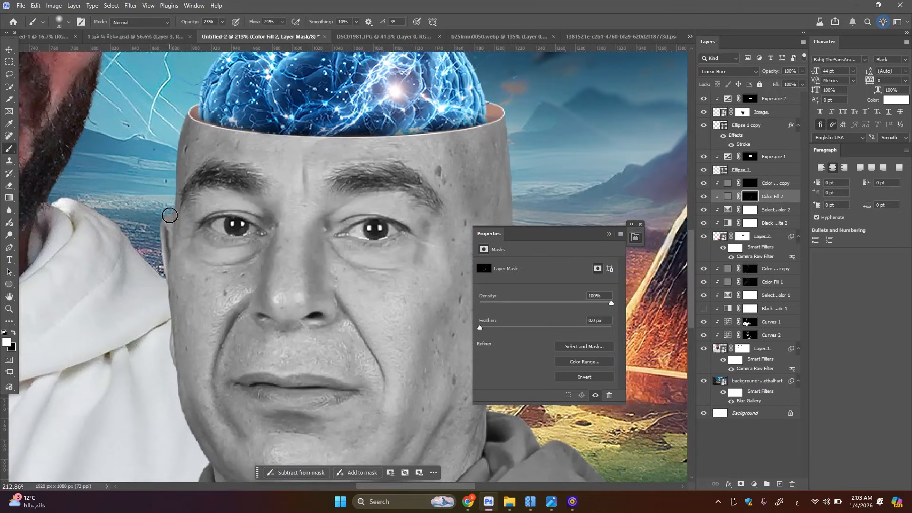
key("bracketright")
left_click_drag(190, 188, 185, 206)
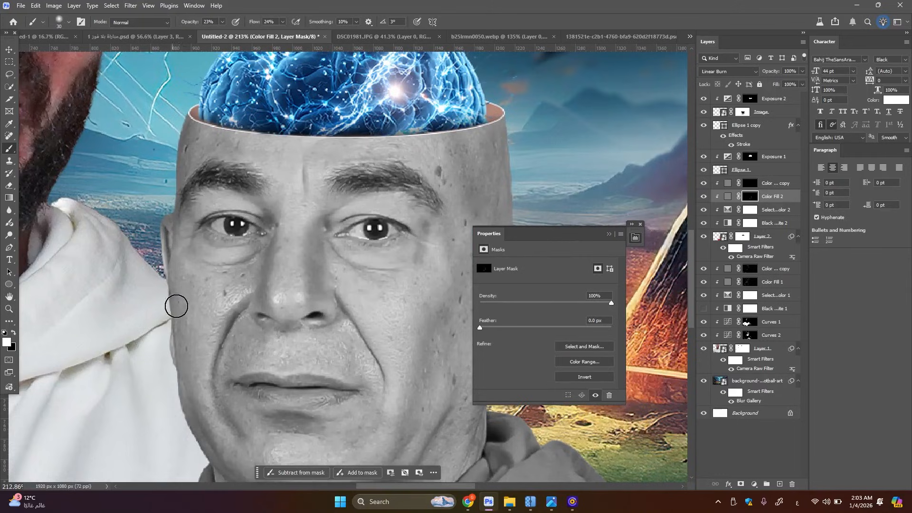
left_click_drag(172, 275, 181, 377)
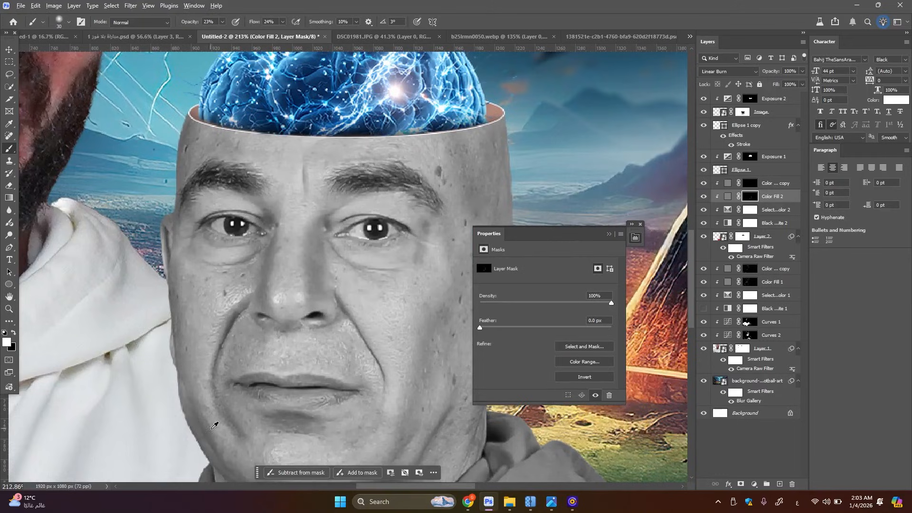
Burn the folds of the bald man's hoodie on the chest and the shoulder beside the white hoodie
scroll(252, 336, "down", 6)
scroll(328, 311, "down", 5)
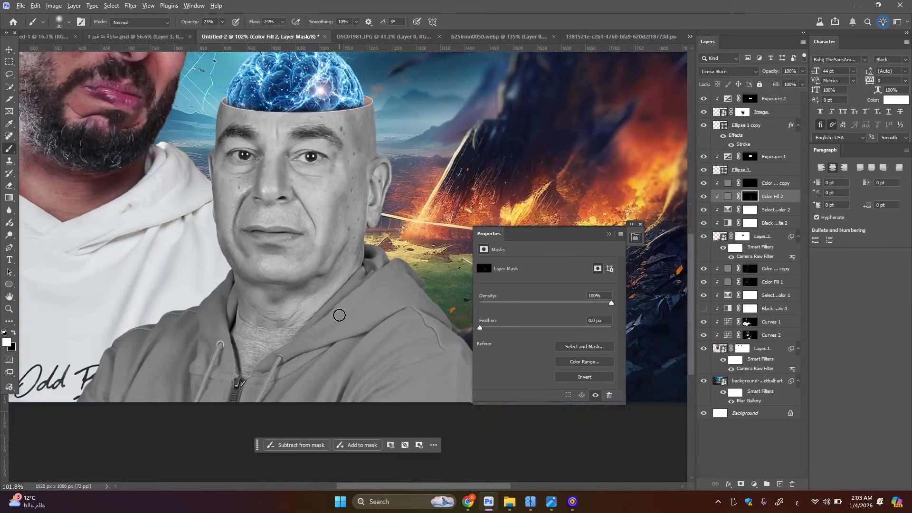
scroll(337, 315, "up", 4)
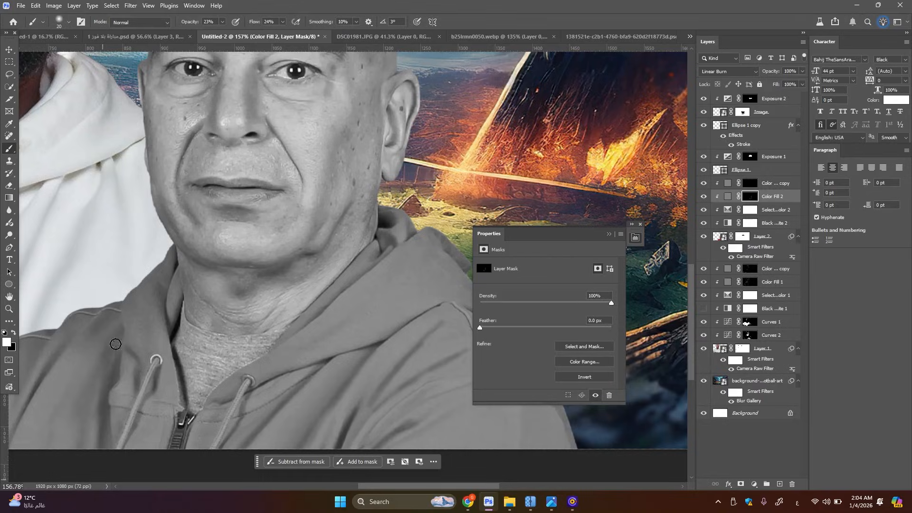
left_click_drag(81, 405, 198, 304)
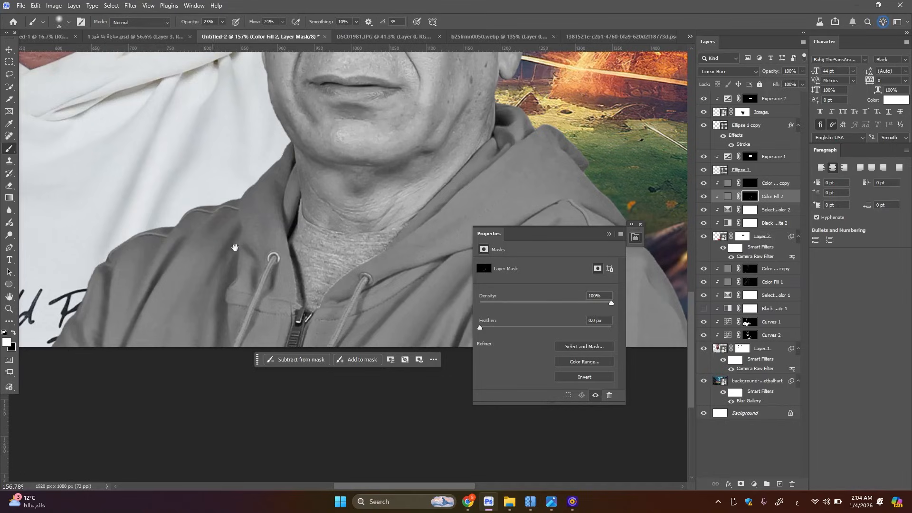
mouse_move(274, 221)
left_mouse_down()
mouse_move(153, 297)
mouse_move(80, 311)
left_mouse_up()
key("]")
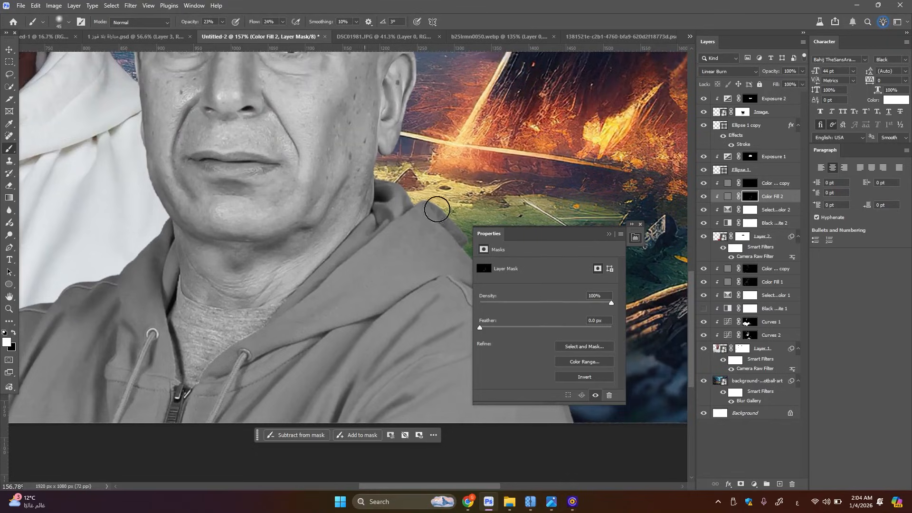
Burn the edge of the hood behind the neck and the outer shoulder and sleeve on the fire side
key("bracketleft")
left_click_drag(380, 230, 352, 252)
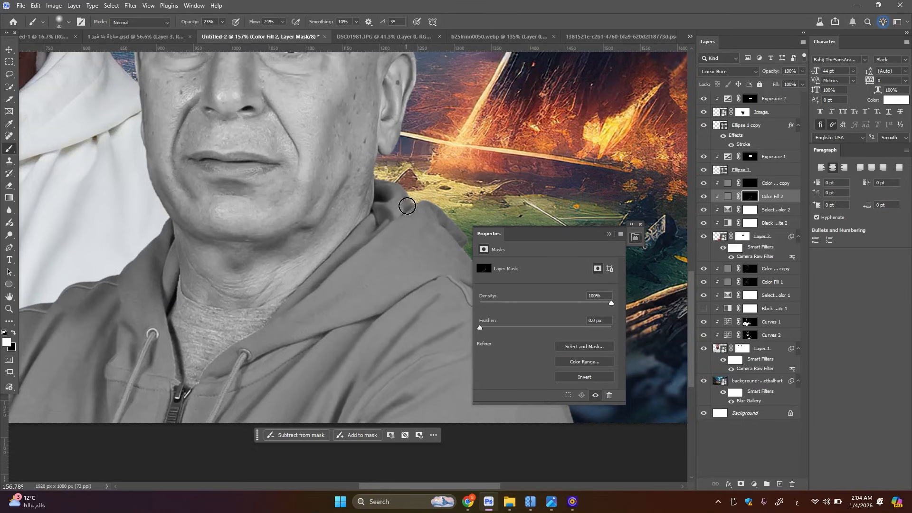
key("bracketright")
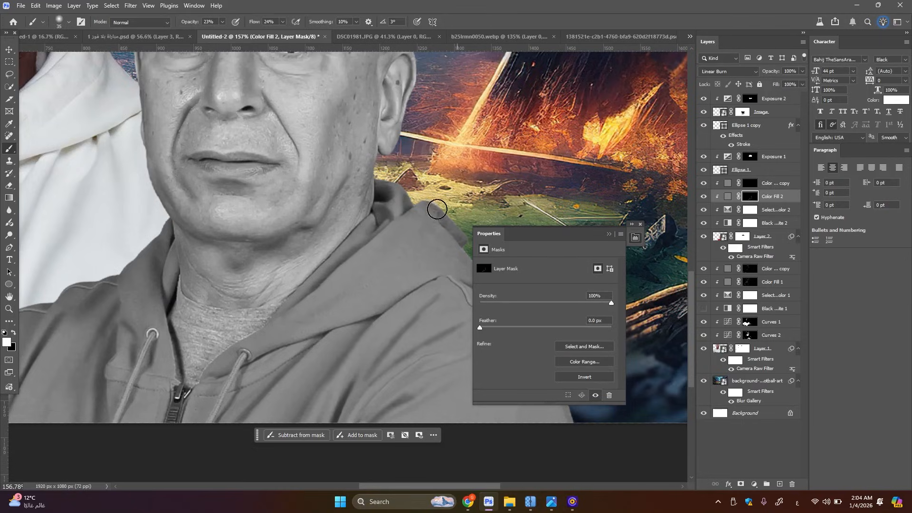
left_click_drag(425, 247, 273, 250)
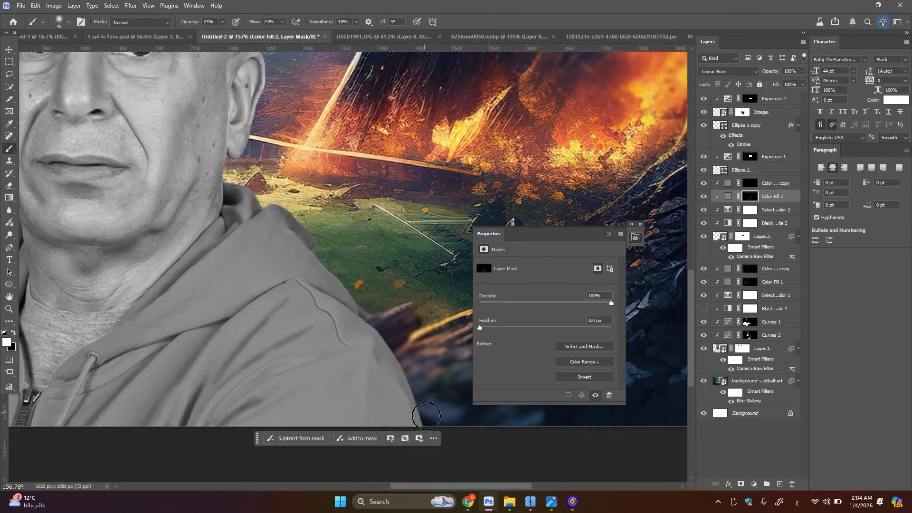
key("bracketright")
scroll(398, 290, "down", 6)
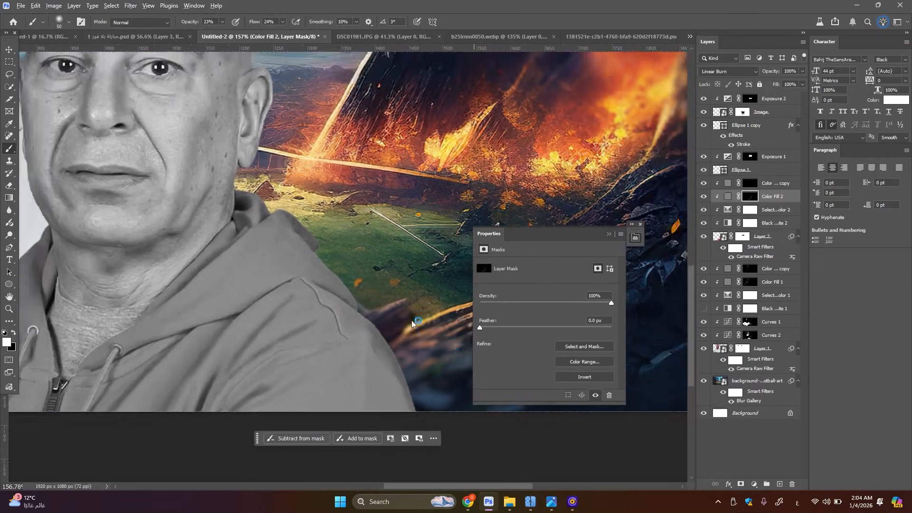
Hide the Black & White 2 adjustment and feather the Color Fill 2 mask by about 7.9 px
scroll(398, 285, "up", 1)
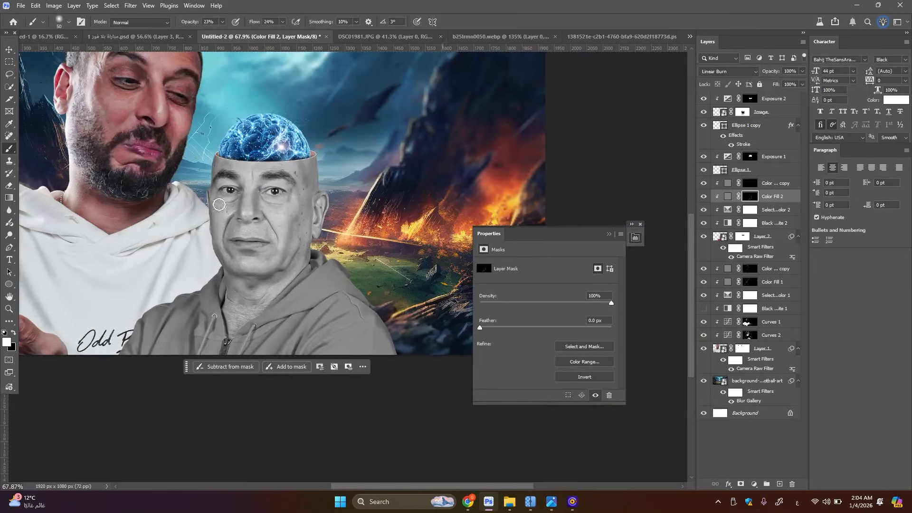
scroll(220, 204, "up", 2)
scroll(220, 205, "up", 3)
left_click(609, 234)
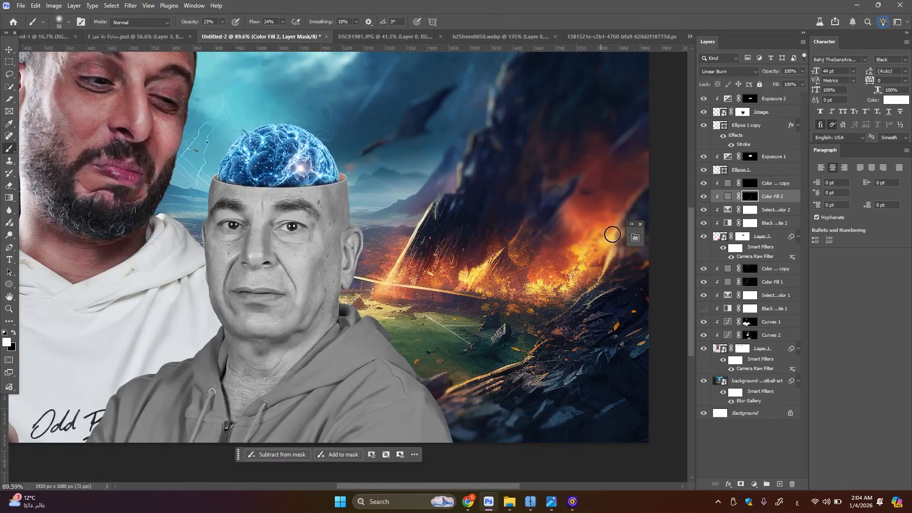
left_click(704, 223)
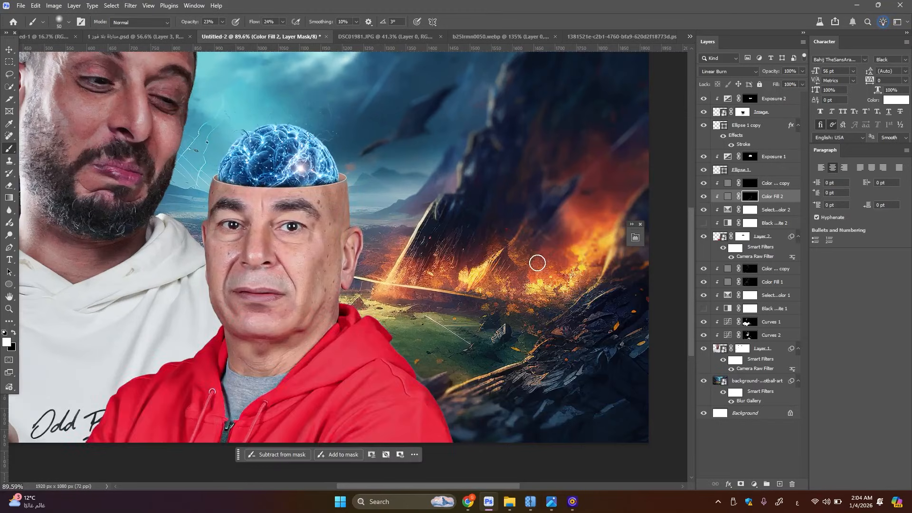
left_click(634, 241)
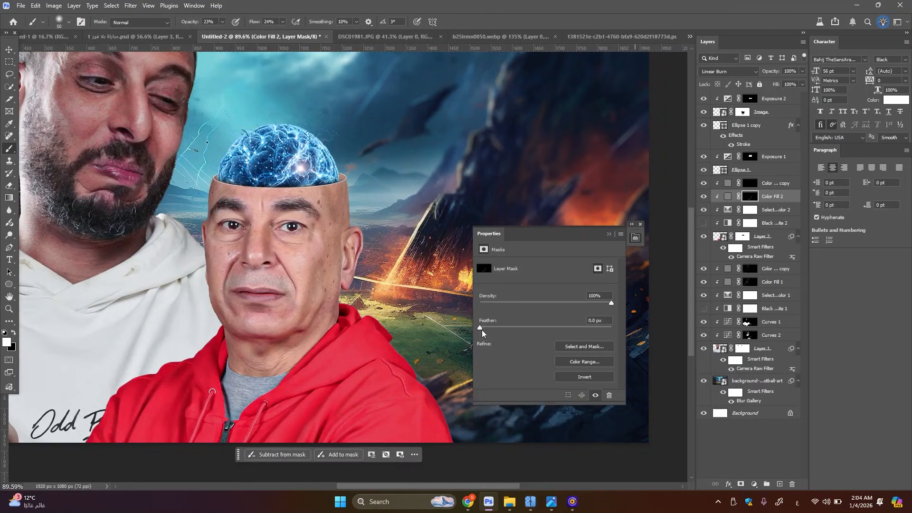
left_click_drag(482, 329, 532, 331)
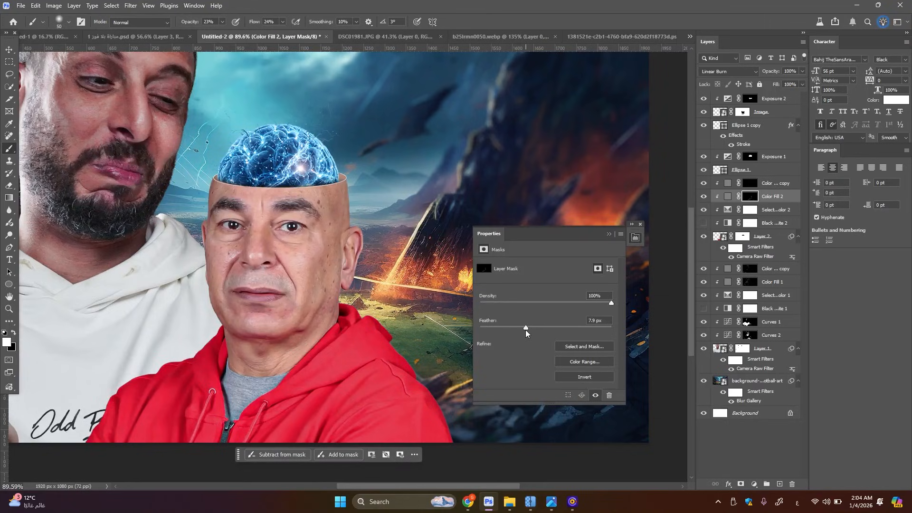
left_click(608, 235)
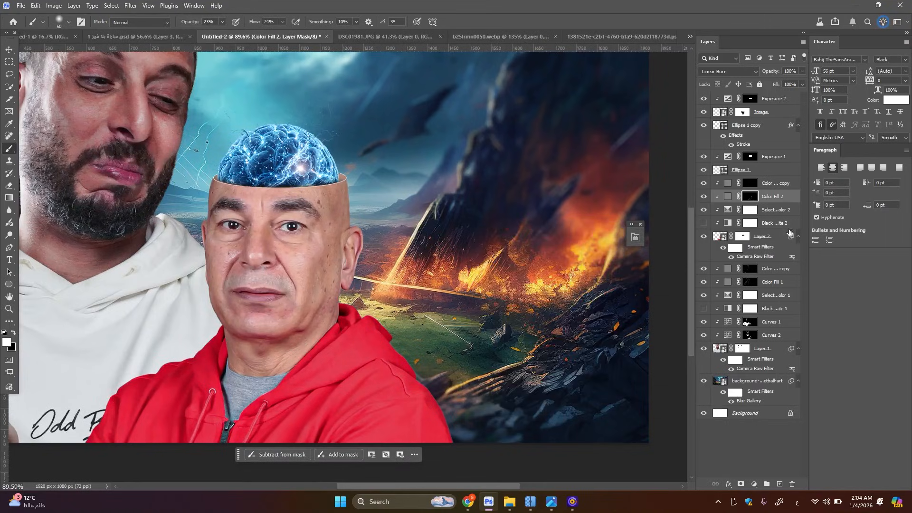
Dodge the highlights around the bald man's nose, cheeks and mouth on the Color Fill 2 copy mask
left_click(748, 185)
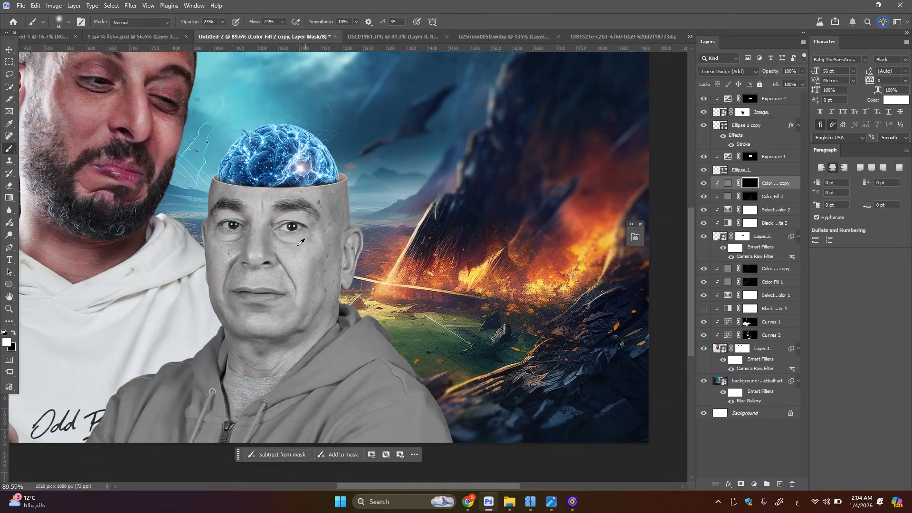
scroll(275, 249, "up", 5)
key("bracketleft")
key("bracketleft")
key("bracketleft")
key("bracketleft")
key("bracketleft")
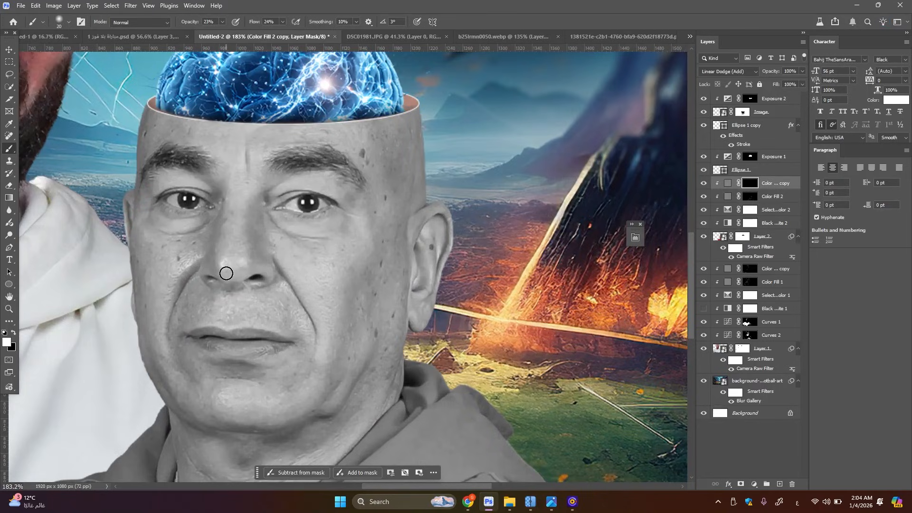
key("bracketright")
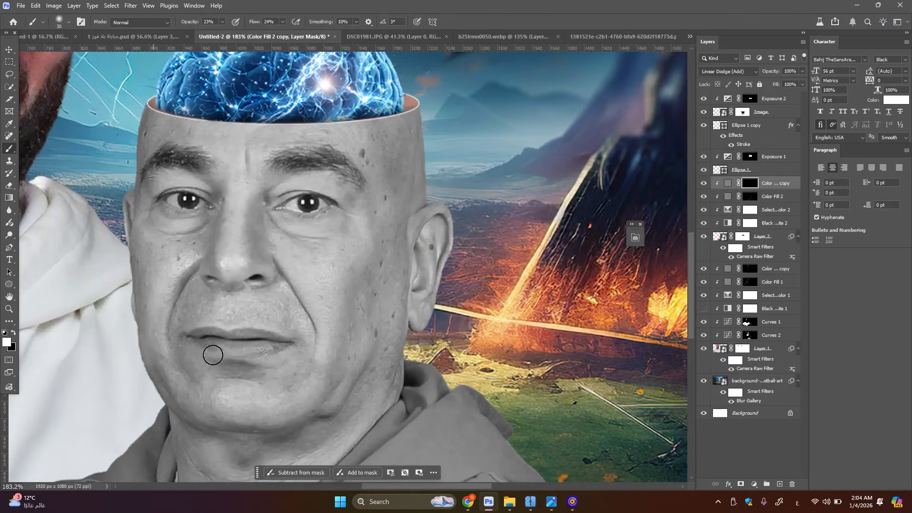
key("bracketright")
key("bracketright")
key("bracketright")
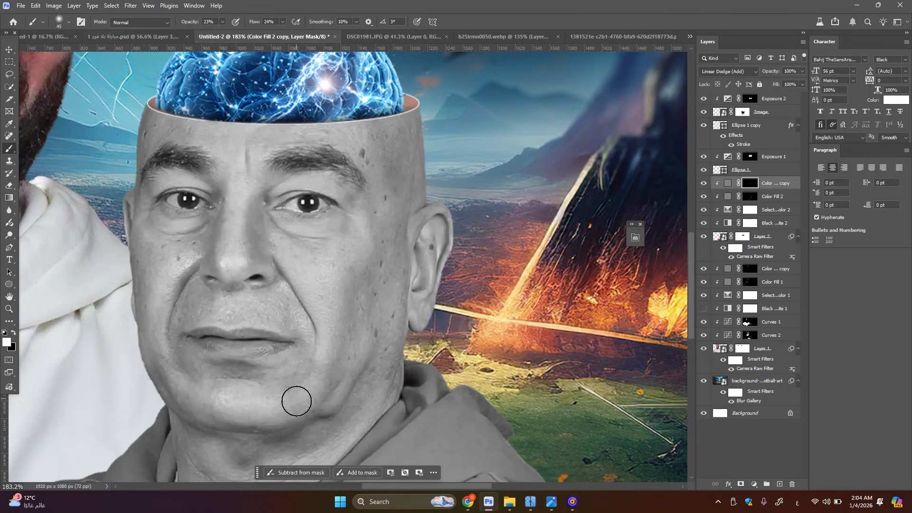
Dodge the chin and the lower cheek and jaw on the fire side of the bald man's face
key("bracketright")
key("bracketleft")
key("bracketleft")
key("bracketleft")
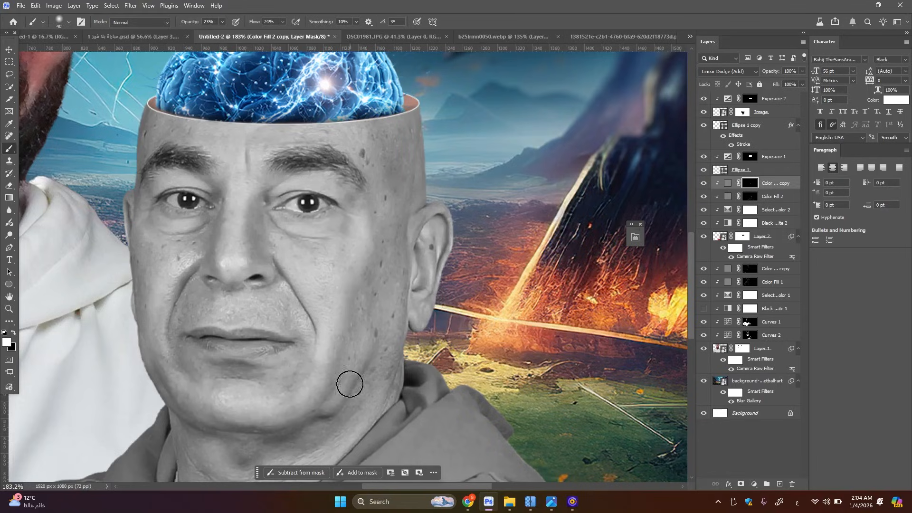
key("bracketleft")
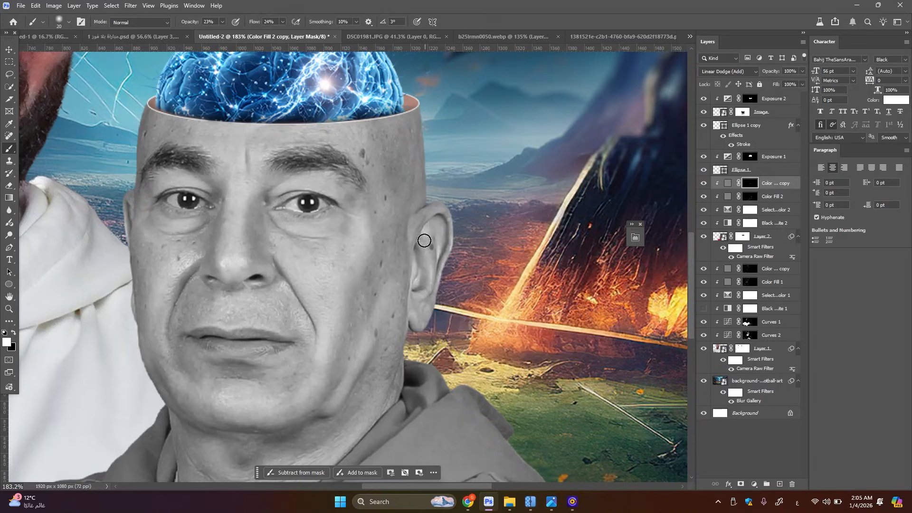
Dodge the rim and lobe of the bald man's ear and the lit skin of his neck
left_click_drag(437, 252, 444, 228)
left_click_drag(424, 328, 421, 311)
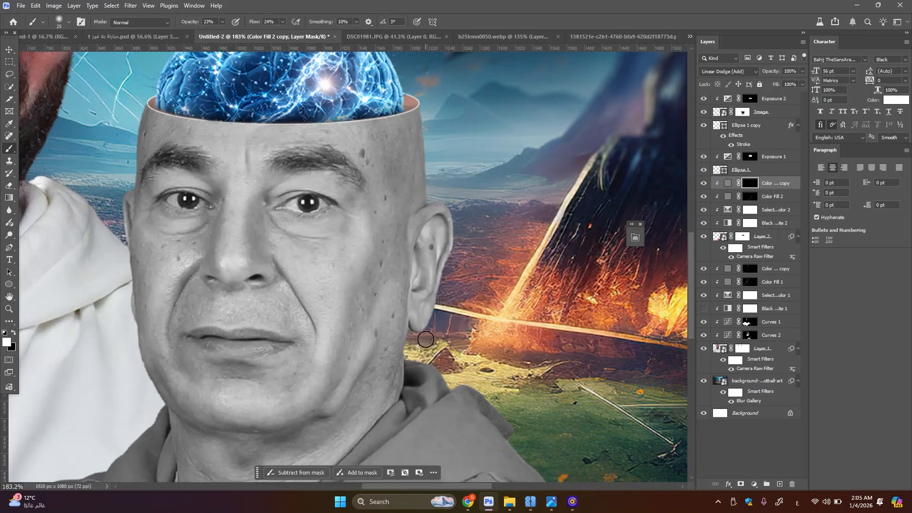
left_click_drag(400, 378, 419, 285)
key("bracketright")
key("bracketright")
key("bracketright")
key("bracketright")
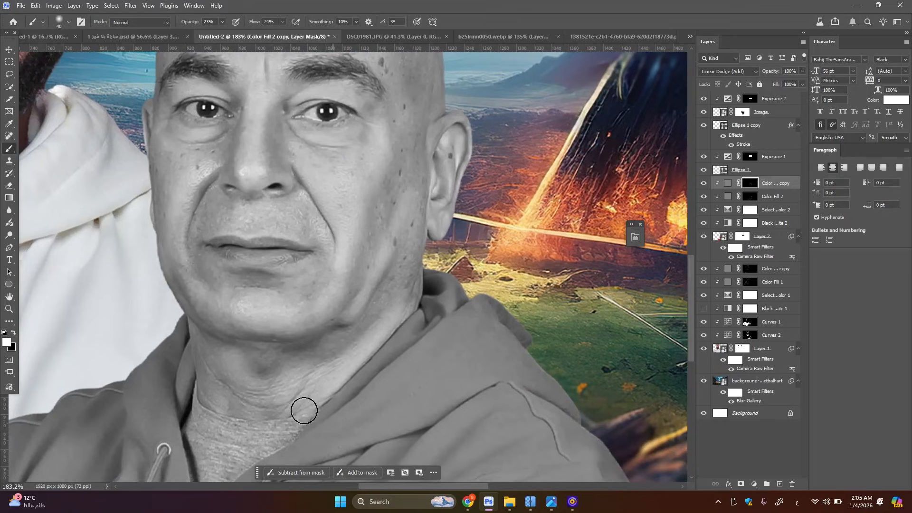
key("bracketright")
left_click_drag(224, 357, 247, 385)
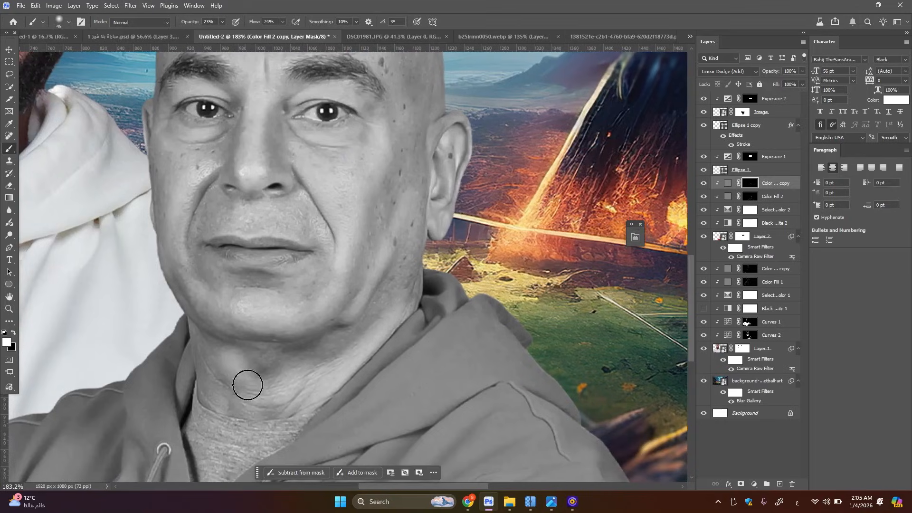
Dodge the bald man's forehead, the eyelids below the brows and the bridge of the nose
left_click_drag(186, 187, 193, 289)
key("bracketleft")
key("bracketleft")
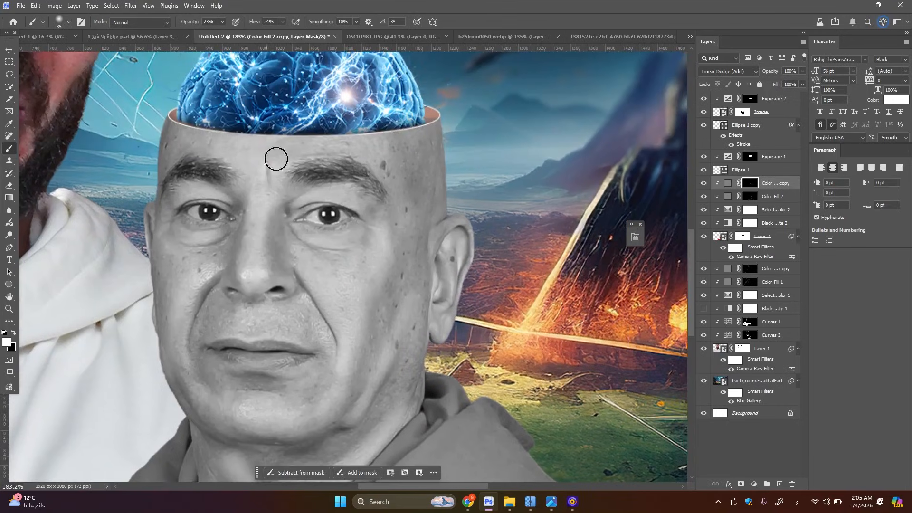
key("bracketleft")
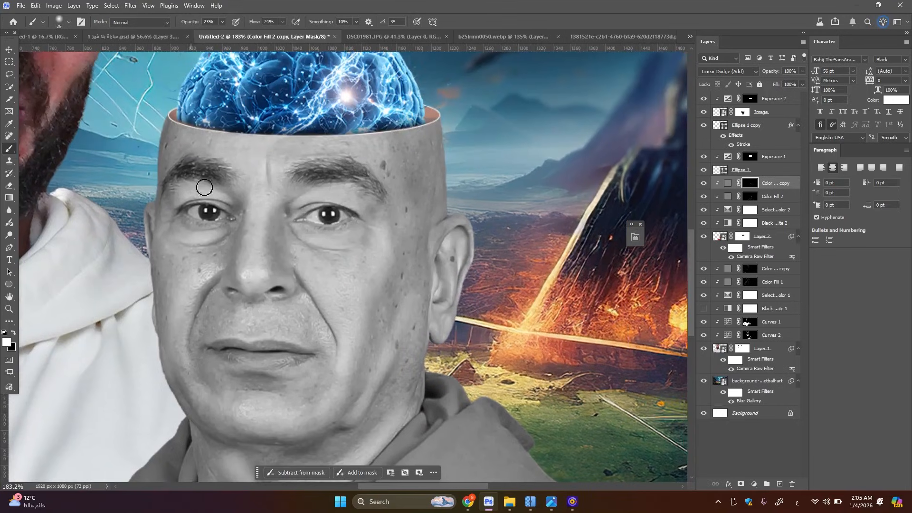
key("bracketright")
key("bracketright")
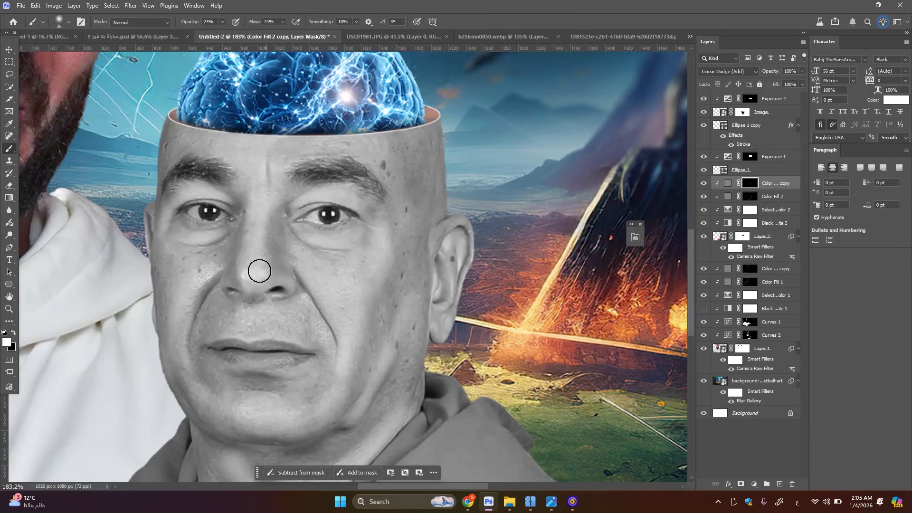
key("bracketright")
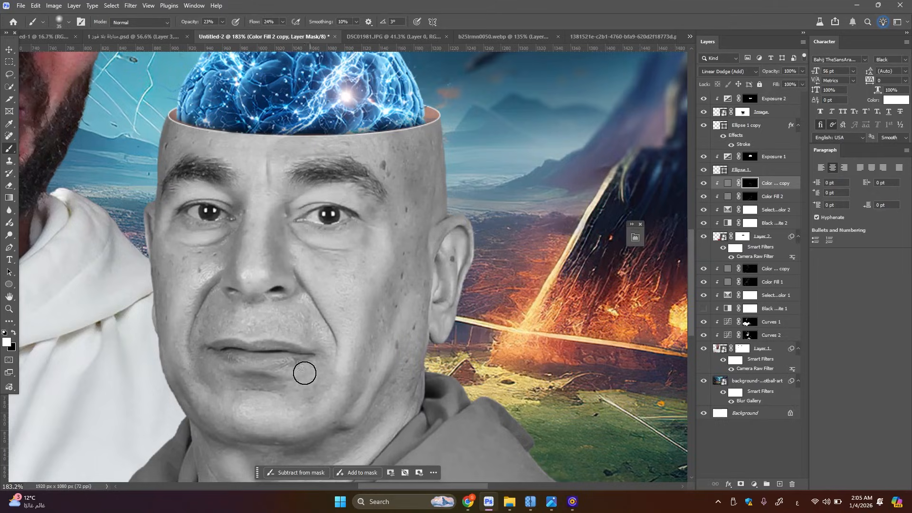
Dodge the area below the lower lip and the grey T-shirt inside the open hoodie
key("space")
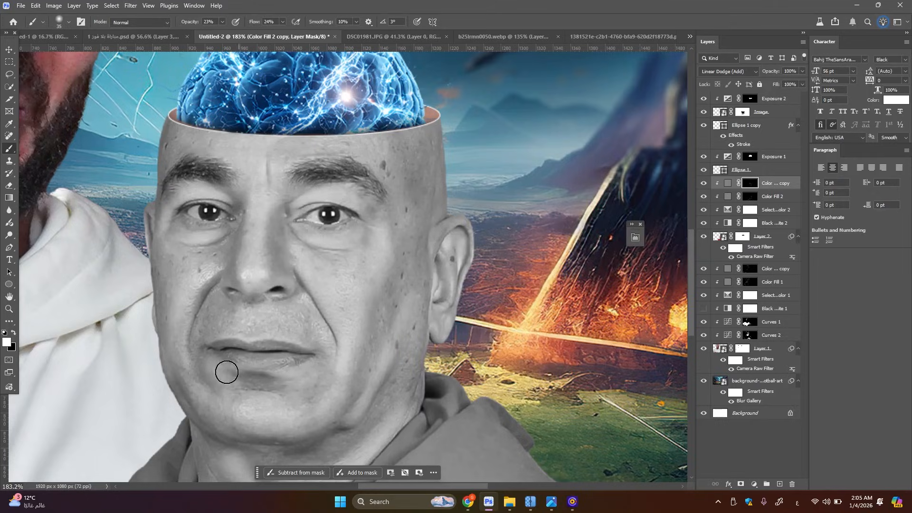
left_click_drag(279, 392, 331, 175)
key("bracketleft")
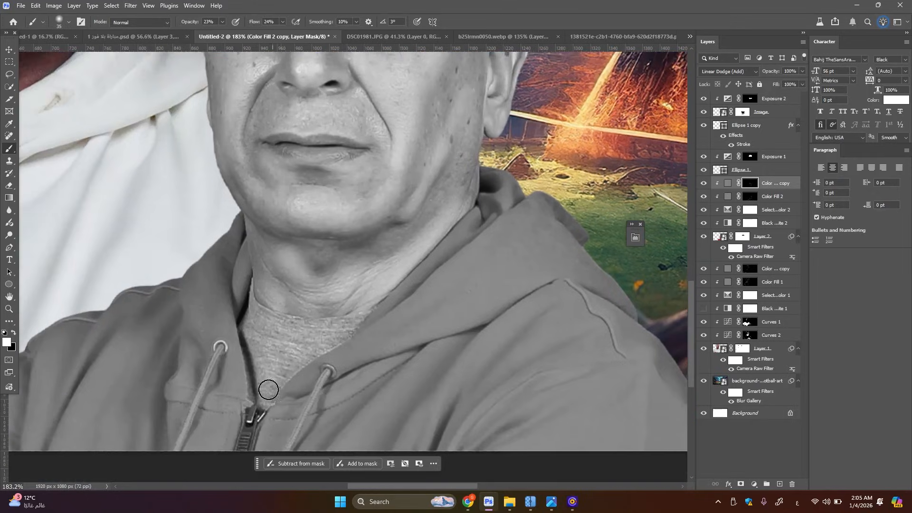
left_click_drag(253, 314, 289, 370)
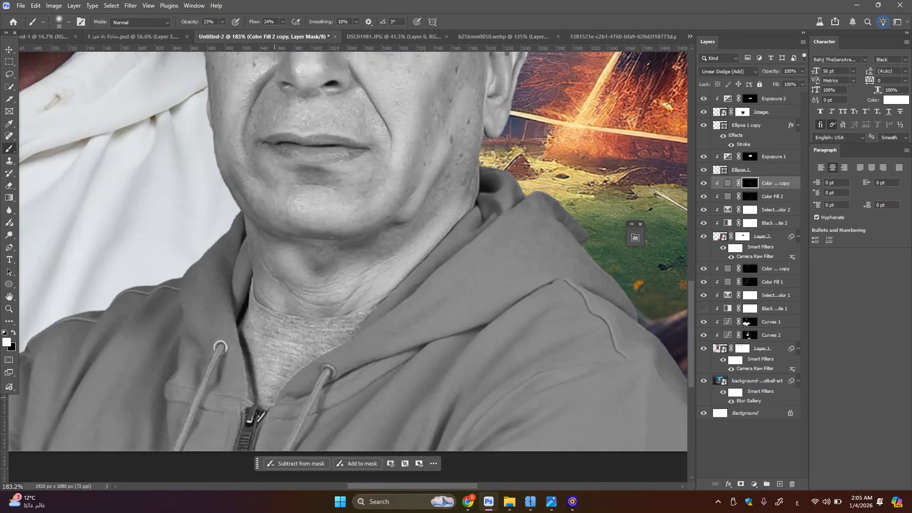
scroll(353, 347, "down", 6)
scroll(548, 224, "up", 1)
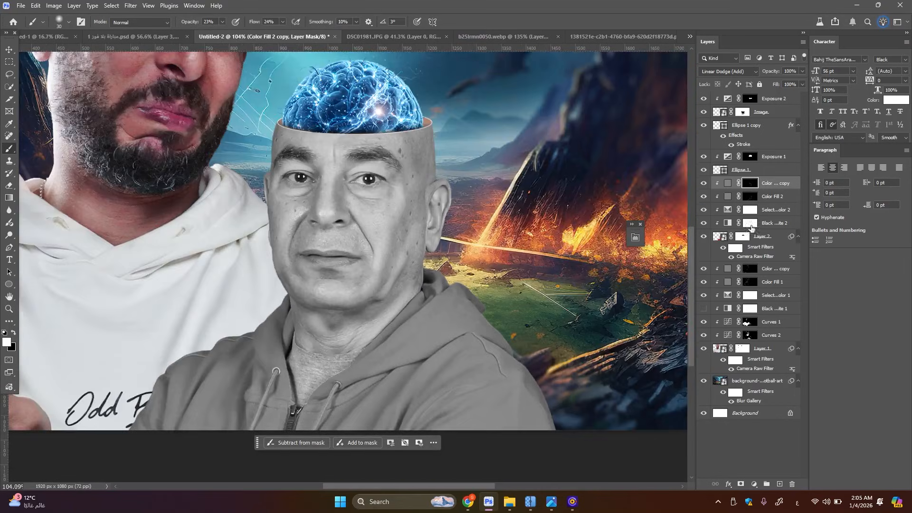
Hide the Black & White 2 adjustment and feather the Color Fill 2 copy mask
left_click(704, 223)
left_click(635, 238)
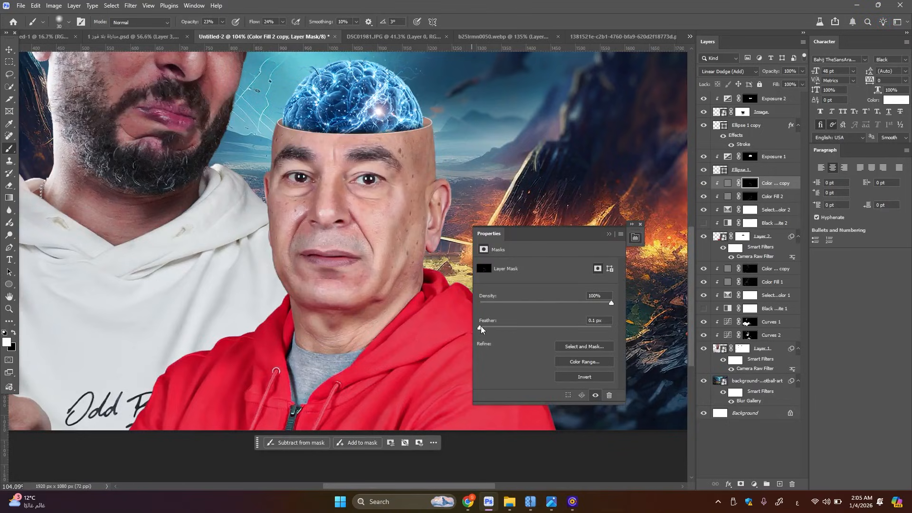
left_click_drag(481, 329, 520, 328)
left_click(609, 234)
Load the bald man's Layer 2 outline as a selection and limit it to Shadows with Color Range
left_click(718, 238)
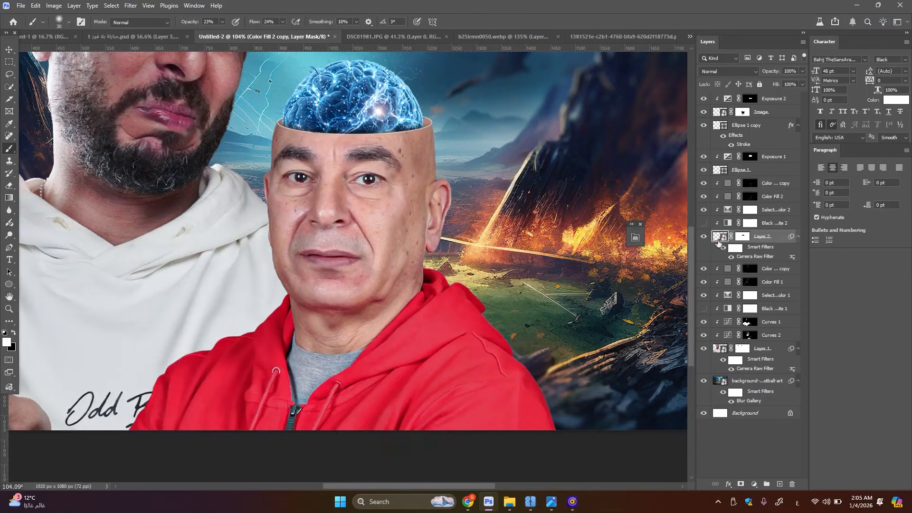
left_click(723, 239, "ctrl")
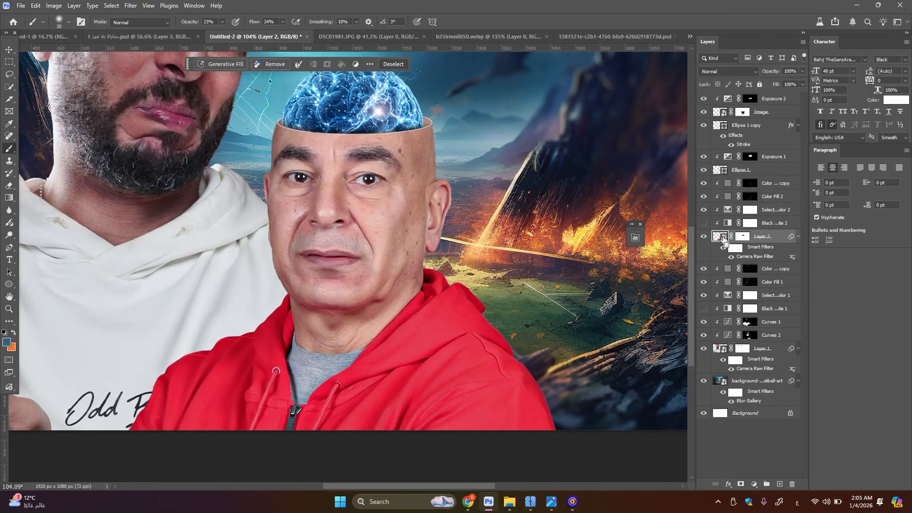
left_click(114, 5)
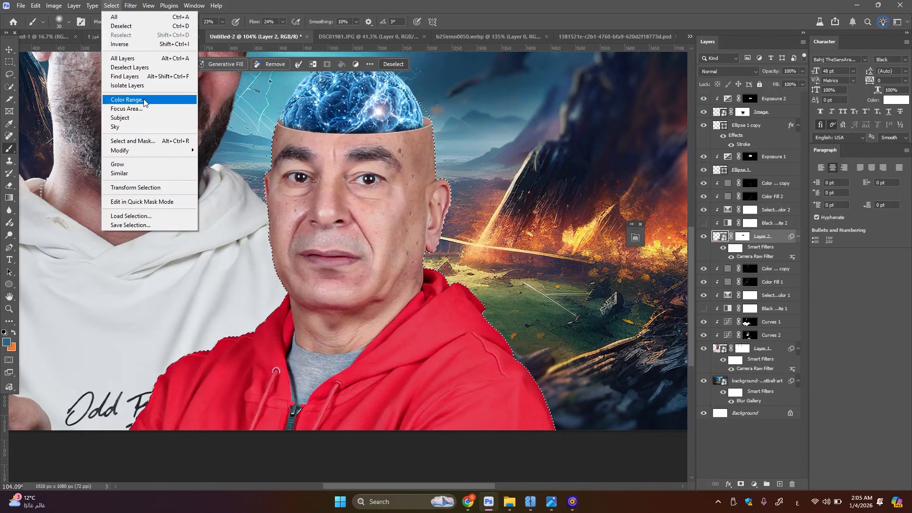
left_click(127, 100)
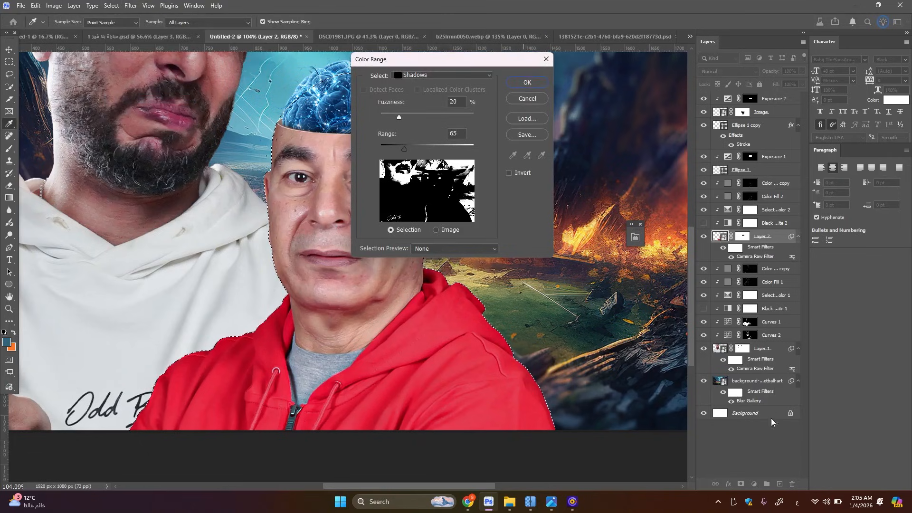
key("Return")
Add a clipped Curves adjustment for the selected shadows and darken it from input 140 to output 117
left_click(754, 484)
left_click(766, 343)
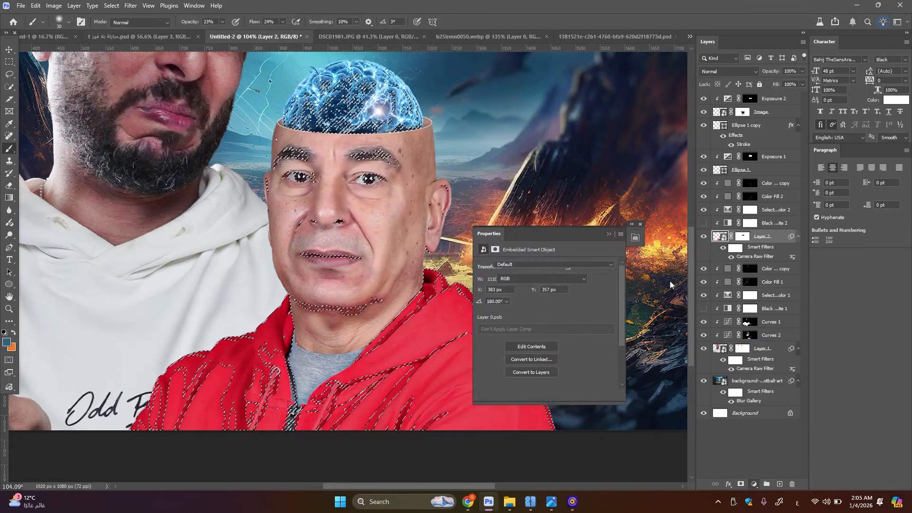
left_click_drag(556, 326, 556, 332)
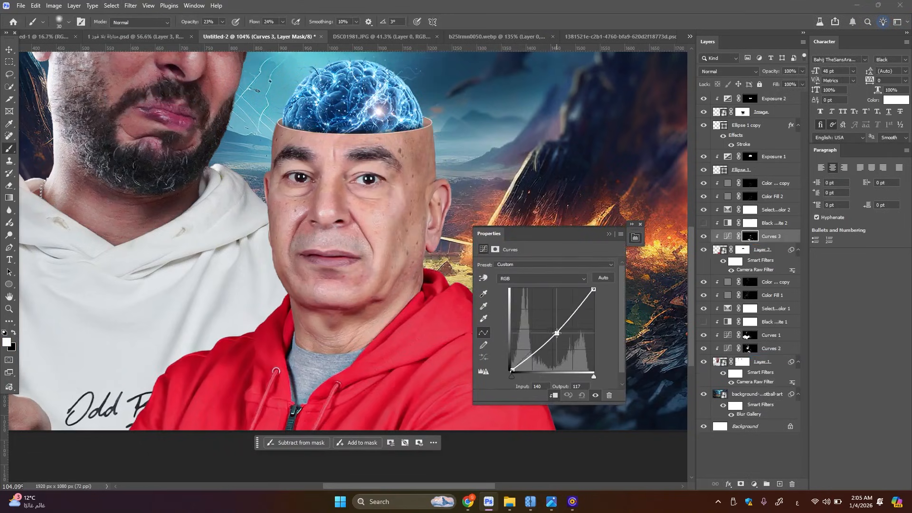
Load the Layer 2 outline as a selection again and limit it to Highlights with Color Range
left_click(761, 250)
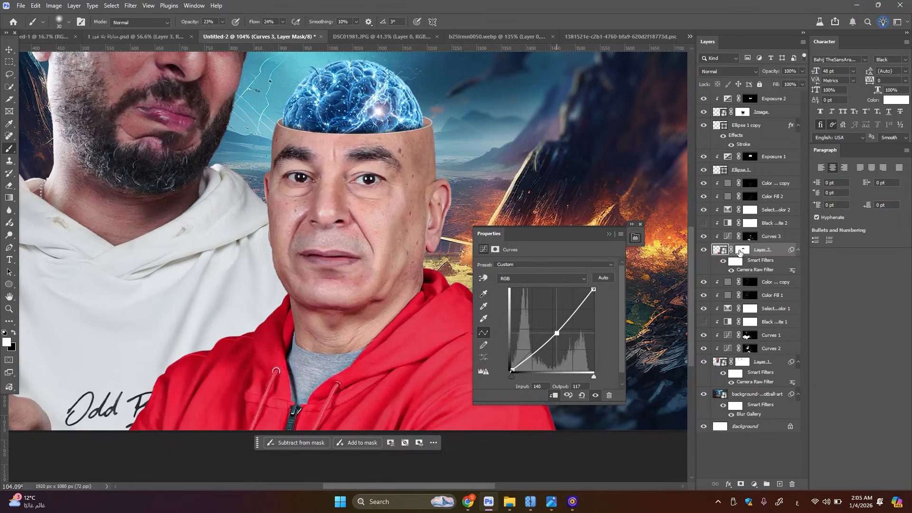
left_click(720, 250, "ctrl")
left_click(114, 7)
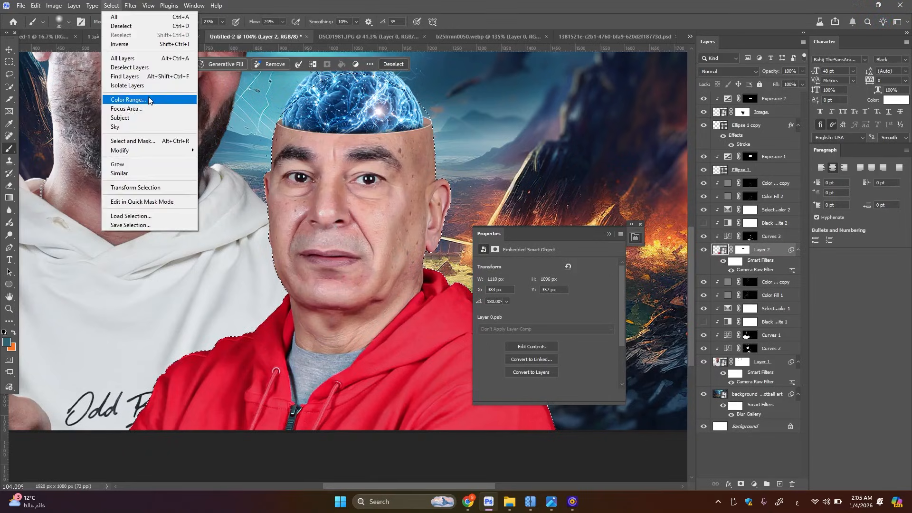
left_click(150, 97)
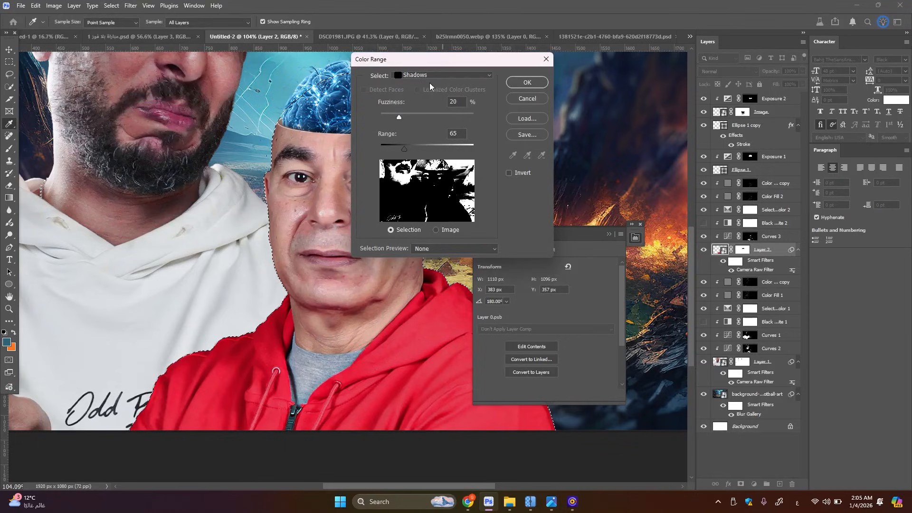
left_click(431, 75)
left_click(448, 160)
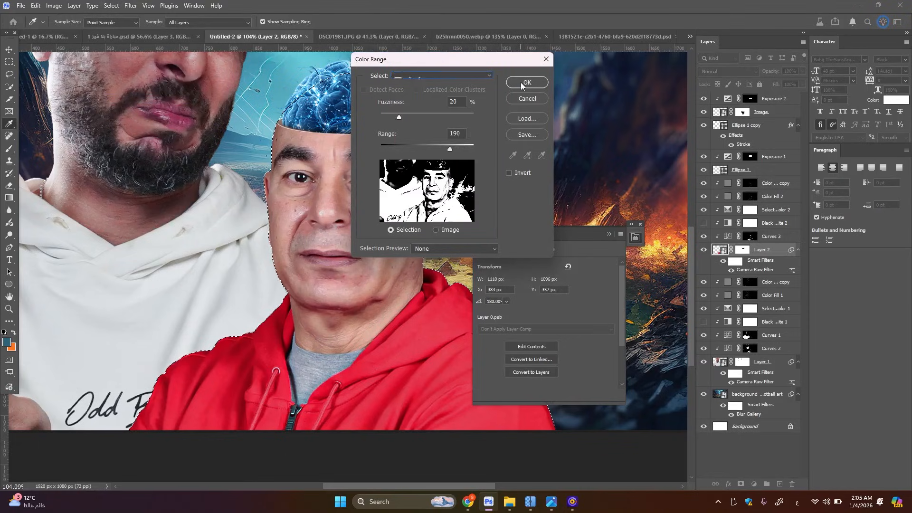
left_click(527, 83)
Add a clipped Curves adjustment for the selected highlights and brighten it from input 130 to output 142
left_click(754, 483)
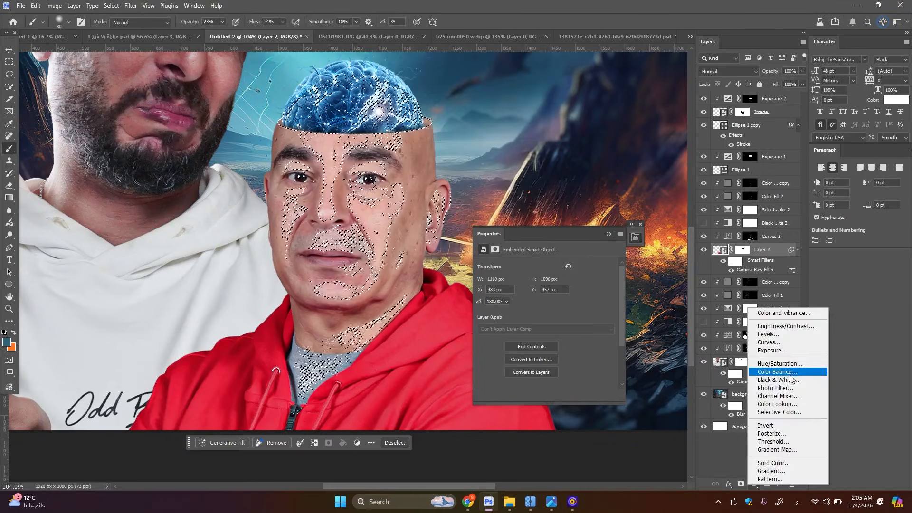
left_click(787, 341)
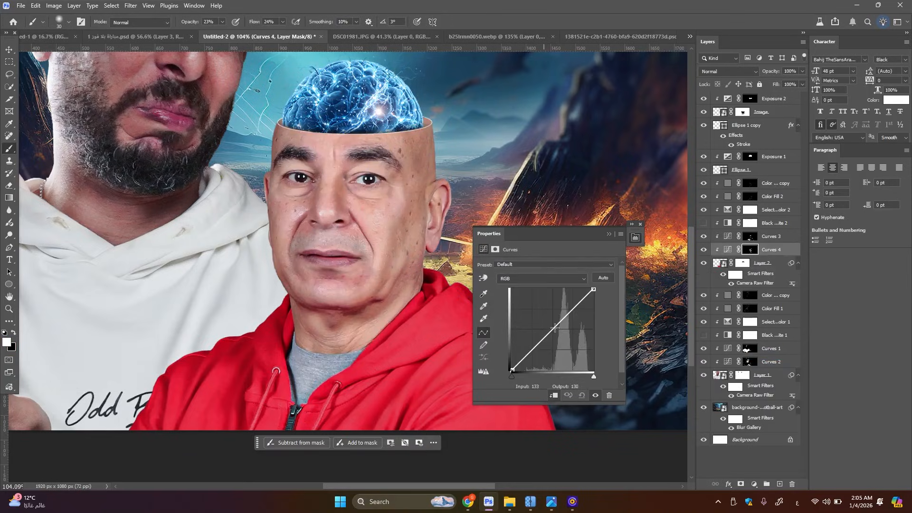
left_click_drag(555, 328, 554, 325)
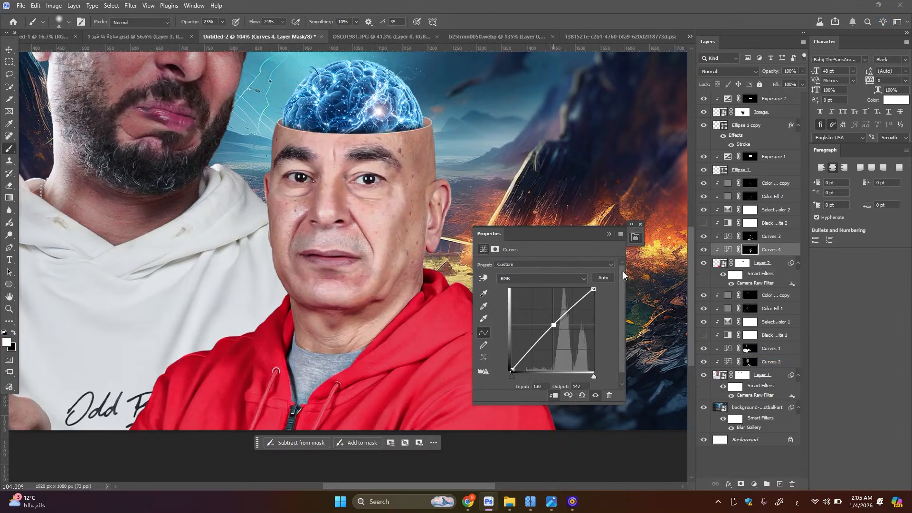
left_click(609, 234)
scroll(607, 235, "down", 5)
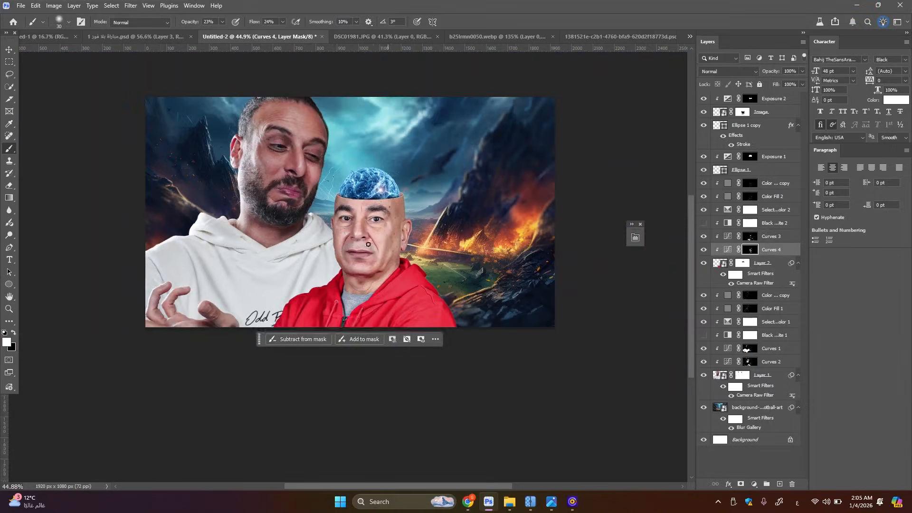
left_click(10, 49)
scroll(344, 230, "up", 3)
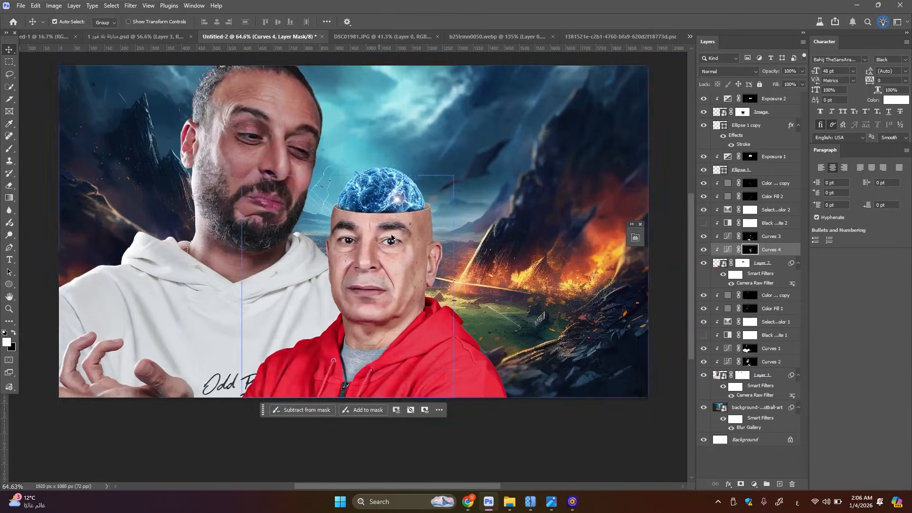
scroll(392, 237, "down", 4)
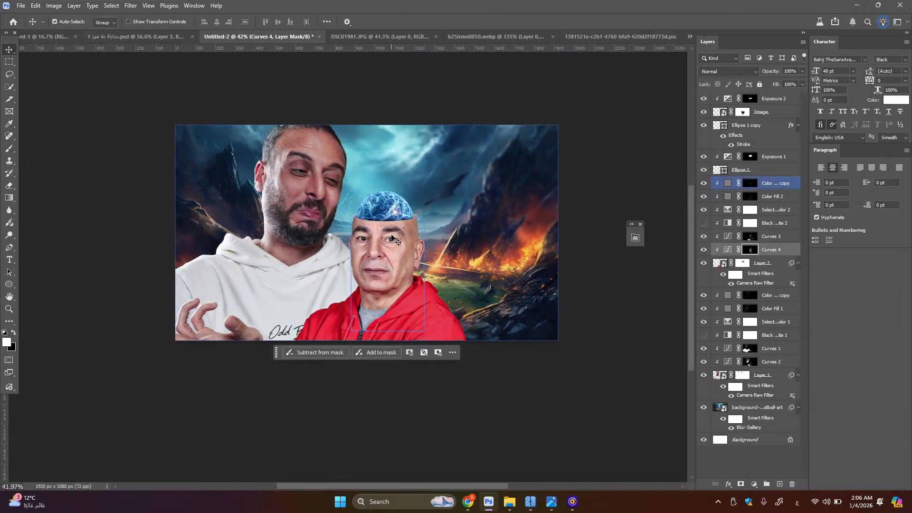
scroll(392, 237, "up", 3)
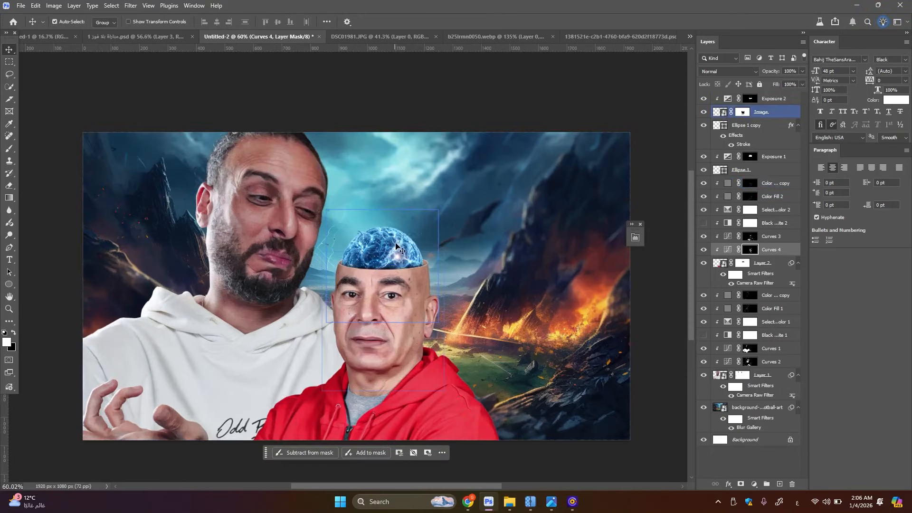
Add a black-to-transparent linear gradient above the Exposure 2 layer, rising from the canvas's lower edge to about the brain's top
scroll(422, 137, "down", 2)
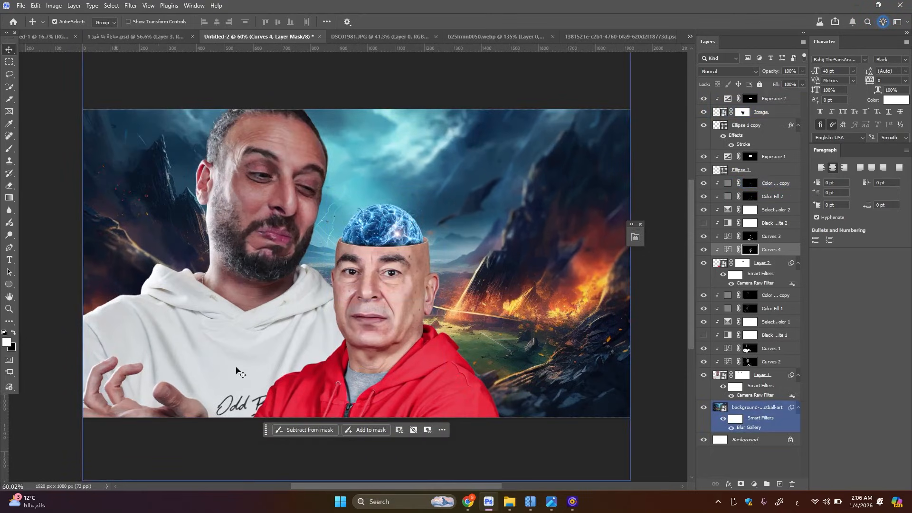
left_click(765, 98)
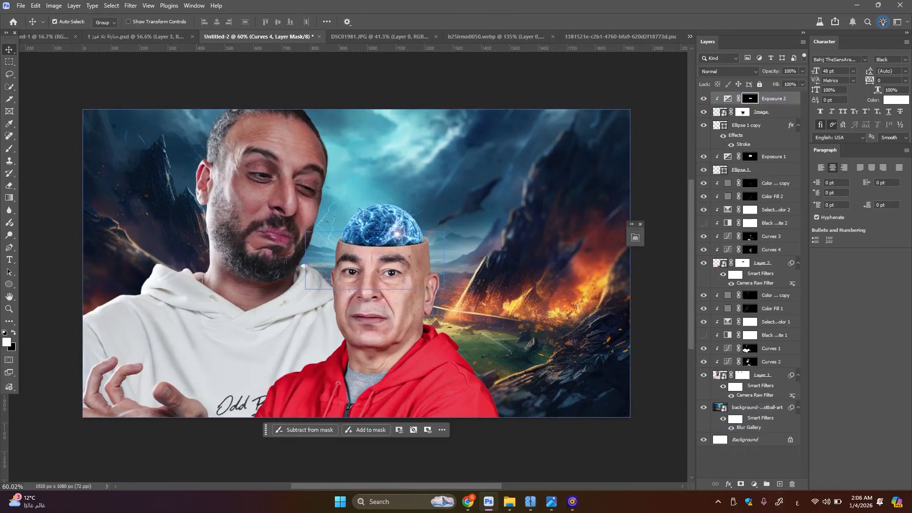
left_click(780, 484)
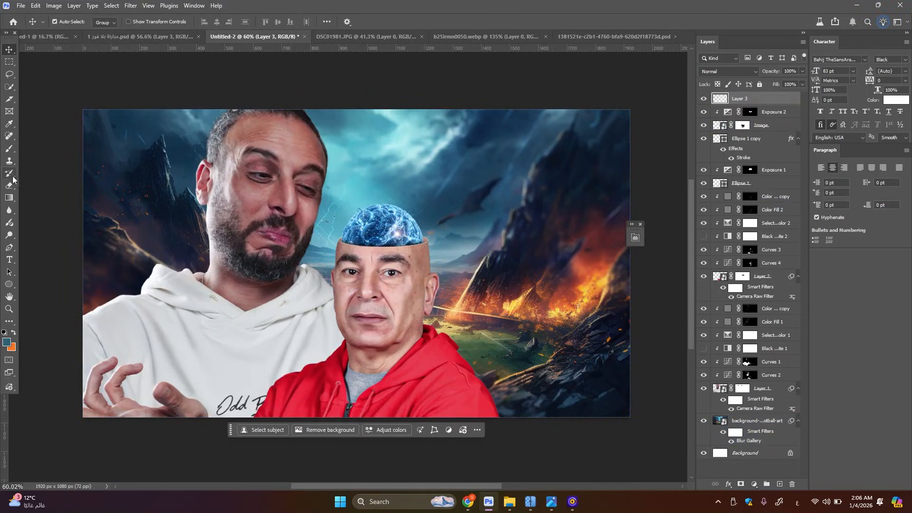
left_click(12, 197)
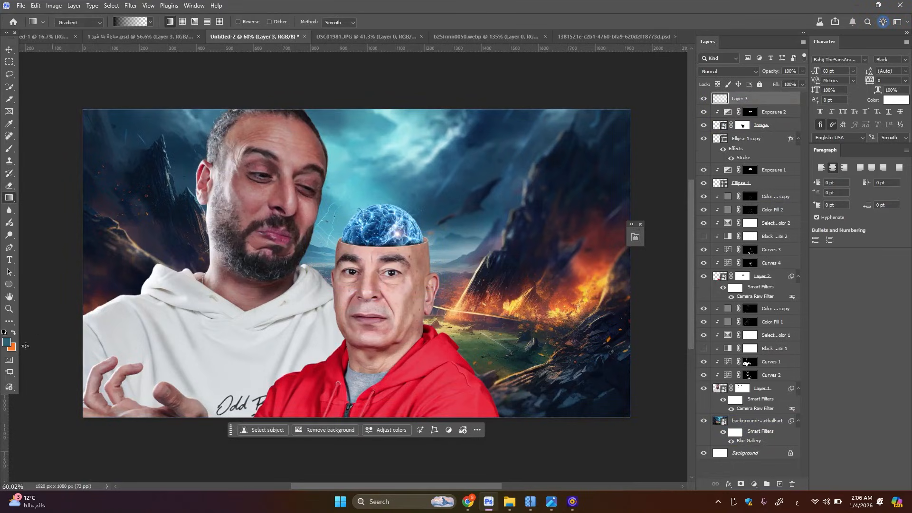
left_click(6, 333)
left_click_drag(346, 418, 347, 208)
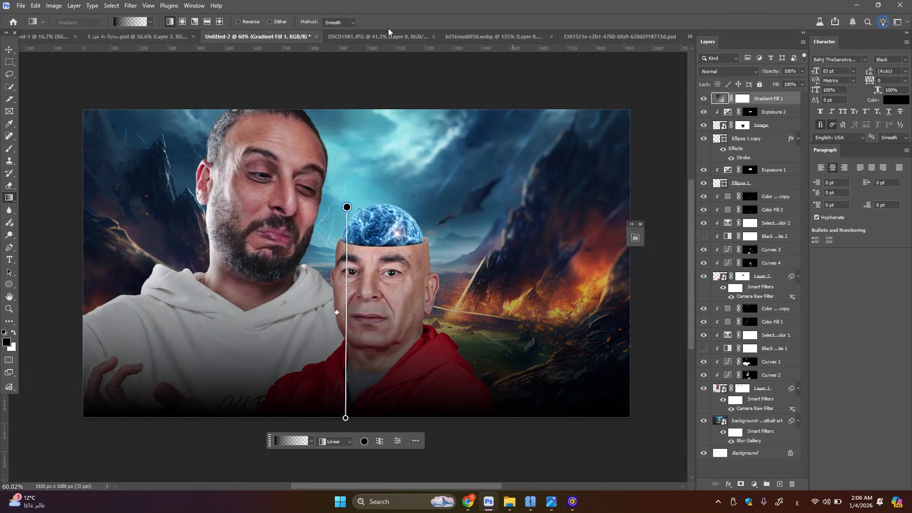
left_click(10, 48)
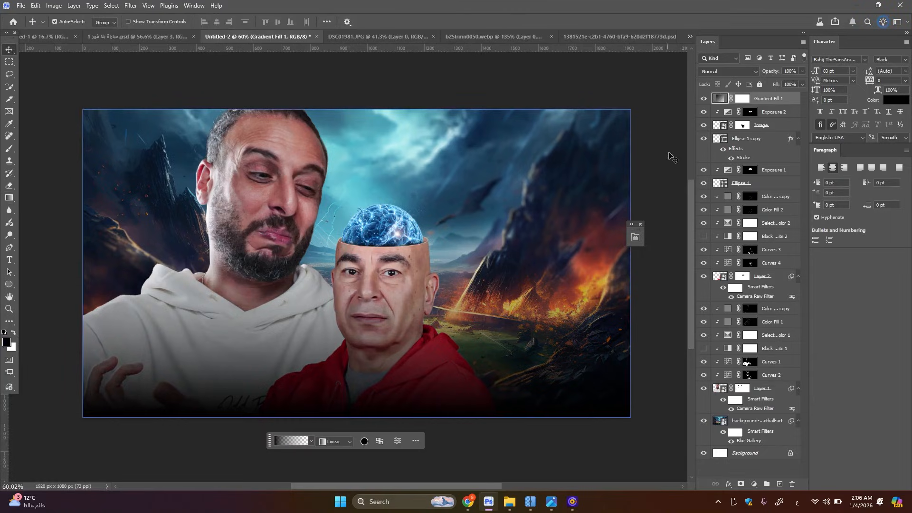
Convert the gradient to a smart object and scale it to about 108% width and 46% height, overlapping the canvas's lower edge
right_click(778, 99)
left_click(817, 263)
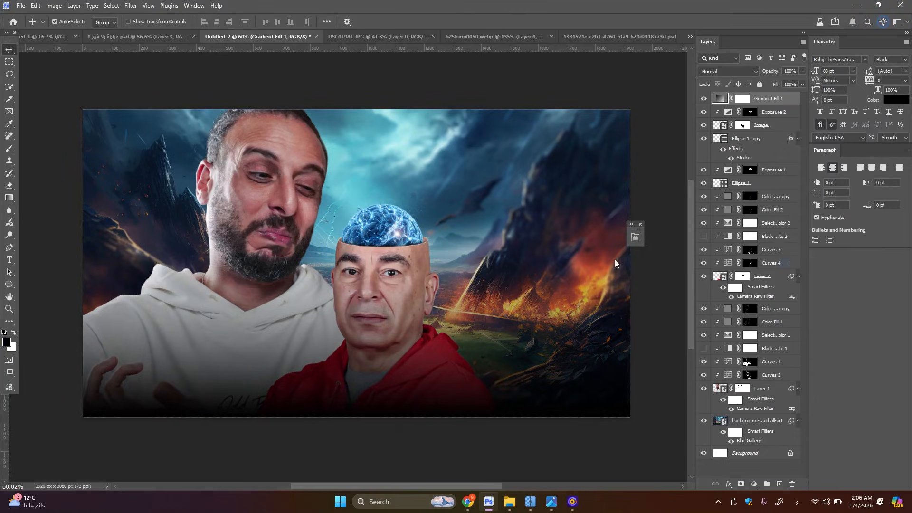
key("ctrl+t")
left_click_drag(375, 260, 375, 298)
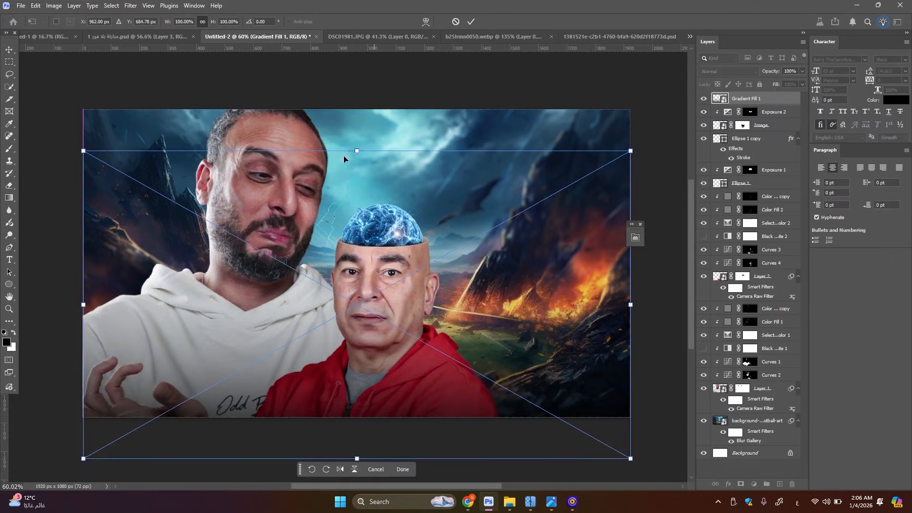
left_click_drag(356, 151, 366, 330)
left_click_drag(358, 431, 357, 441)
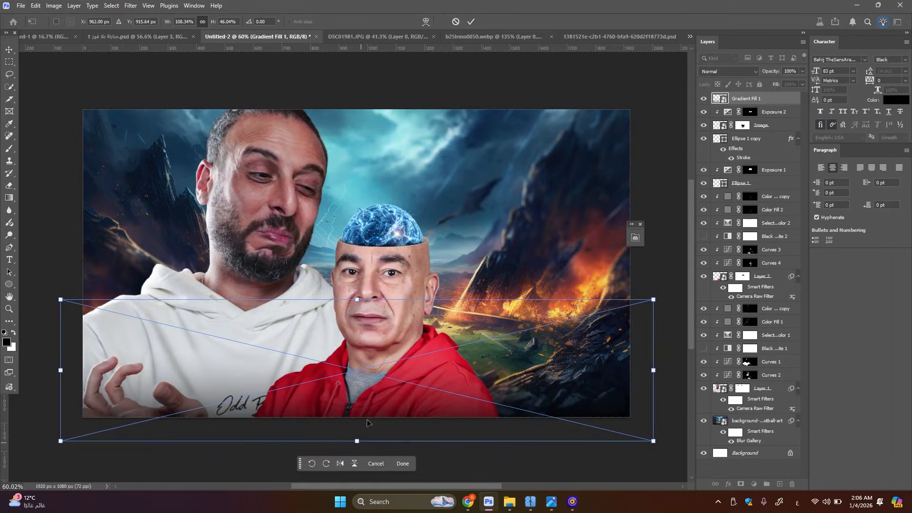
left_click(12, 49)
Examine the composite at several zoom levels, checking the darkened lower edge, both portraits and the background
scroll(358, 320, "down", 1)
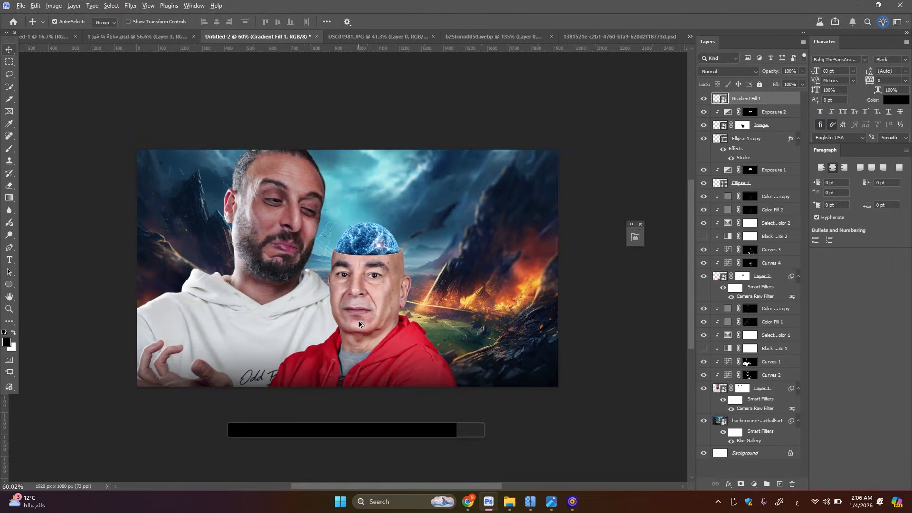
left_click(429, 315)
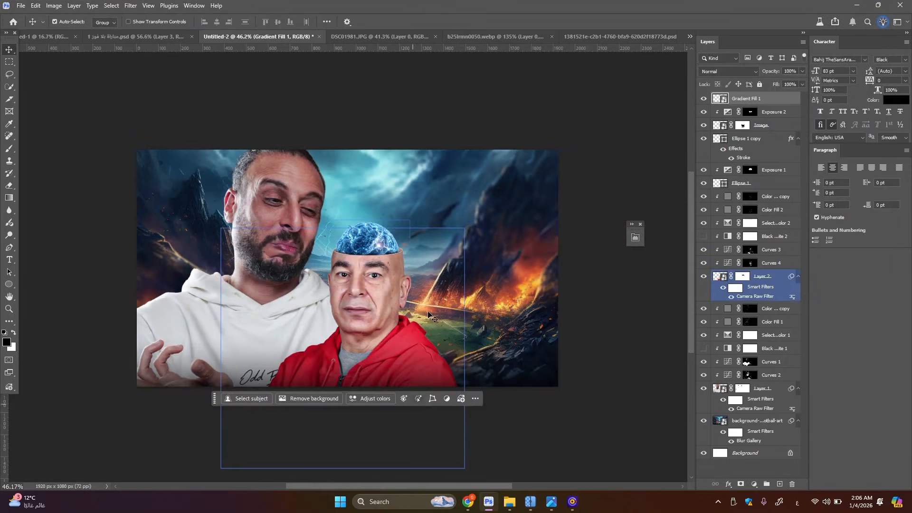
left_click(489, 384)
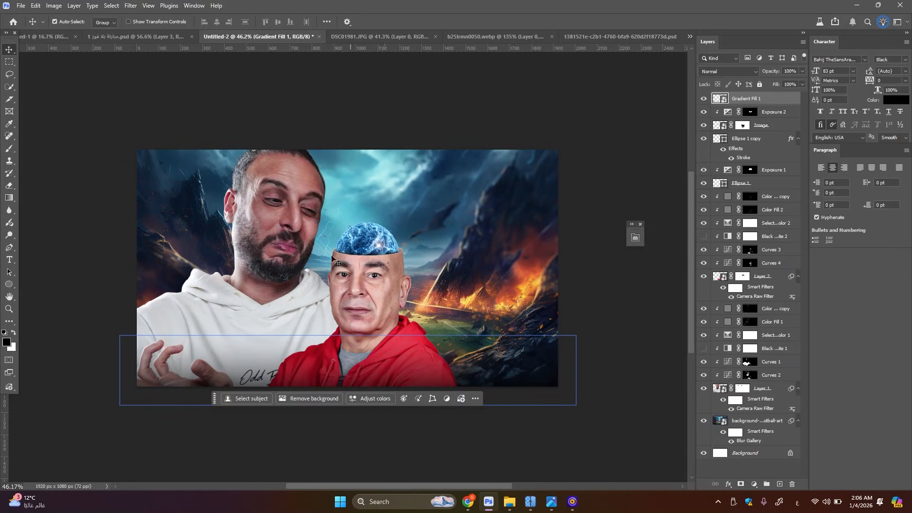
scroll(343, 257, "up", 2)
scroll(337, 256, "up", 2)
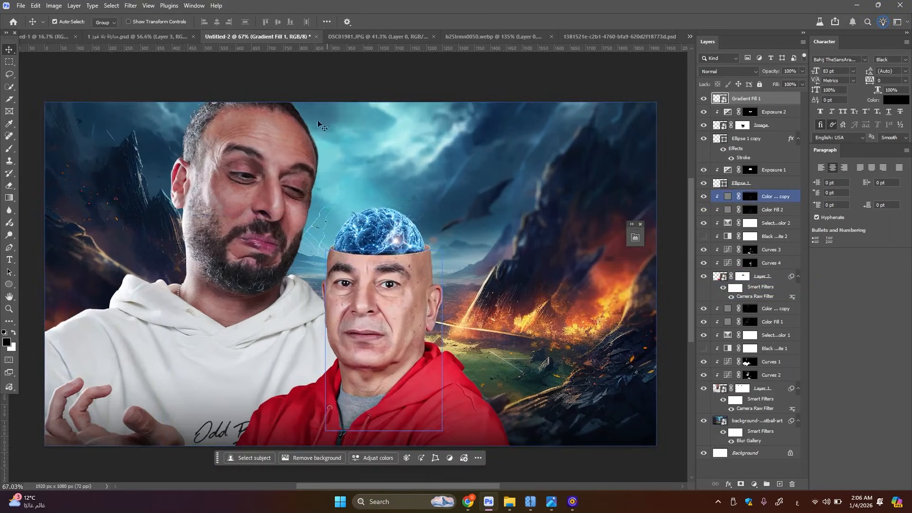
left_click(300, 284)
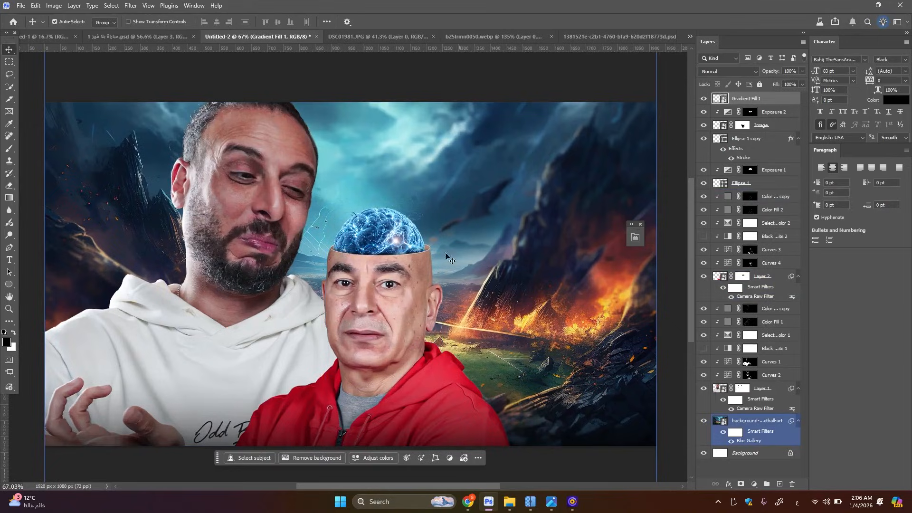
scroll(294, 295, "down", 4)
left_click(285, 296)
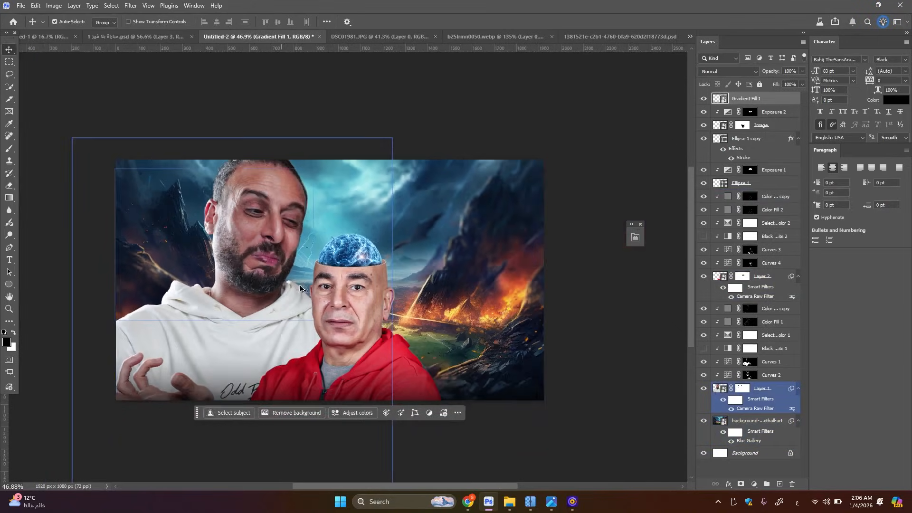
scroll(285, 296, "up", 6)
scroll(448, 312, "down", 2)
scroll(345, 351, "up", 2)
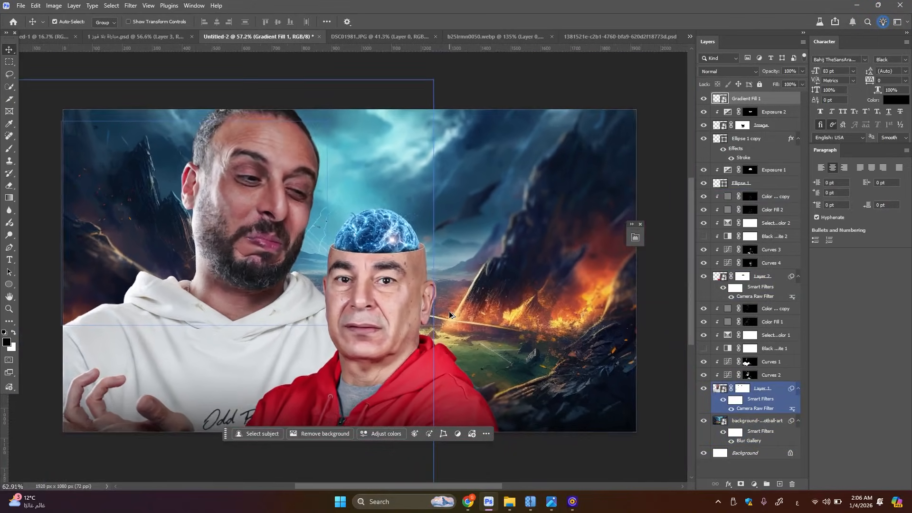
left_click(345, 351)
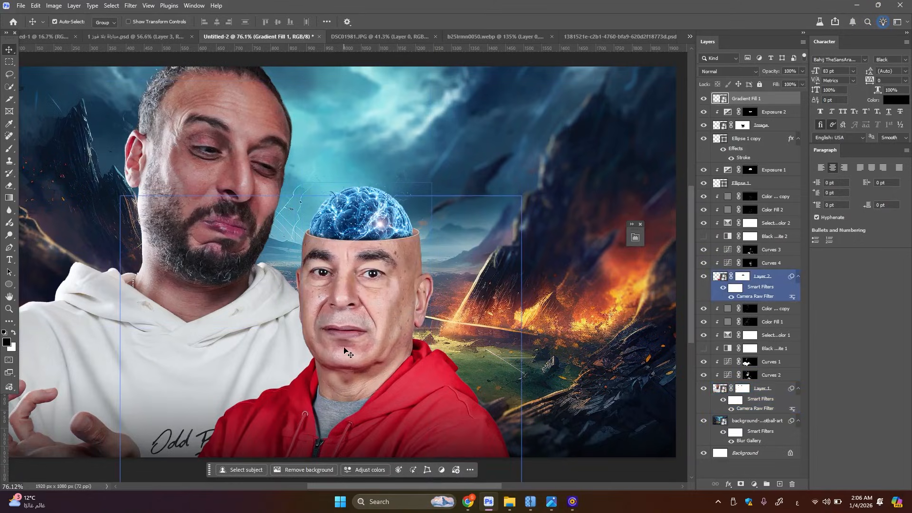
scroll(345, 351, "down", 1)
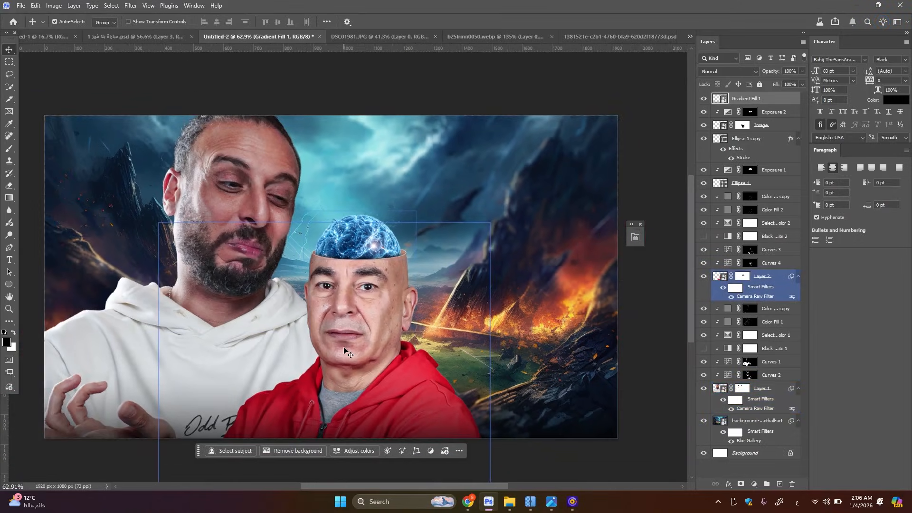
left_click(469, 342)
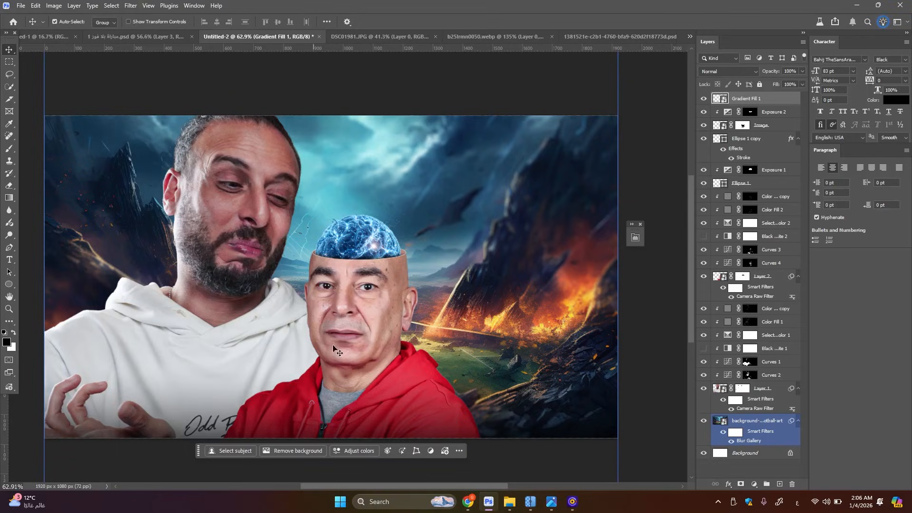
Add a clipped solid color fill above Curves 4, sampling the background fire and brightening the color to orange #e88739
left_click(339, 325)
key("x")
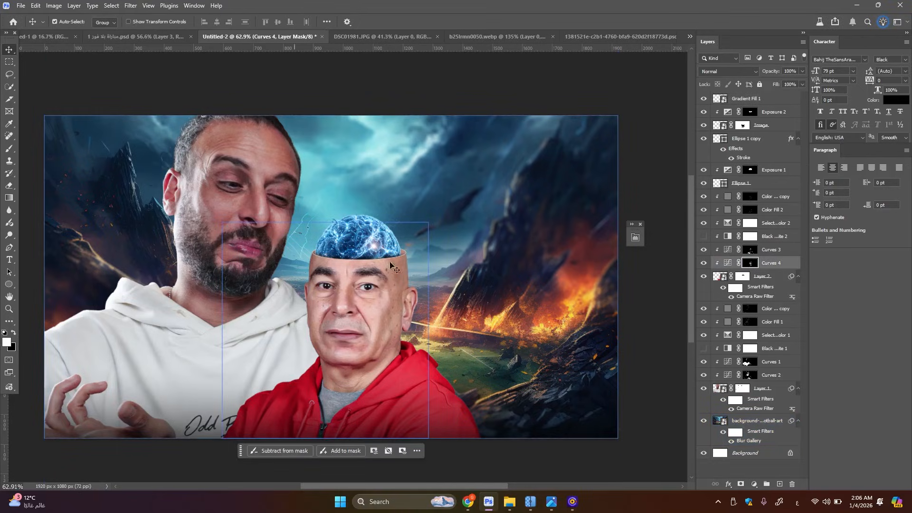
left_click(754, 484)
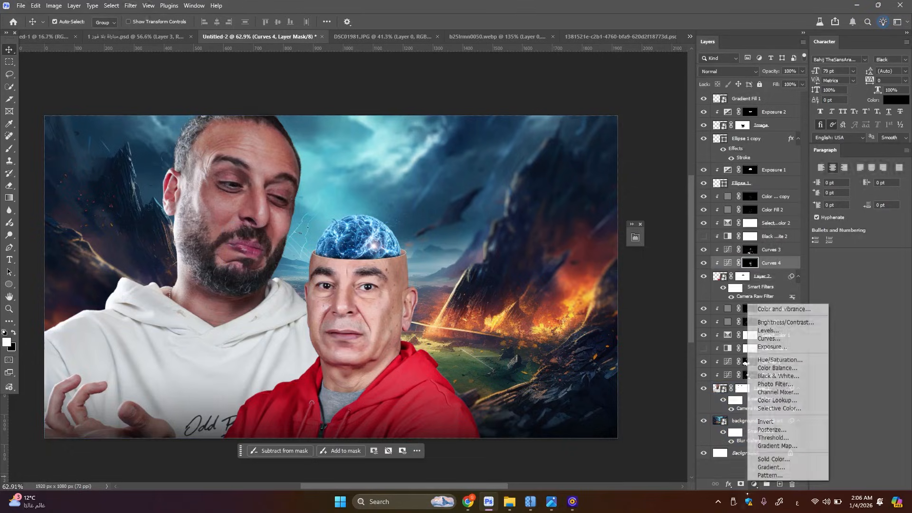
left_click(774, 459)
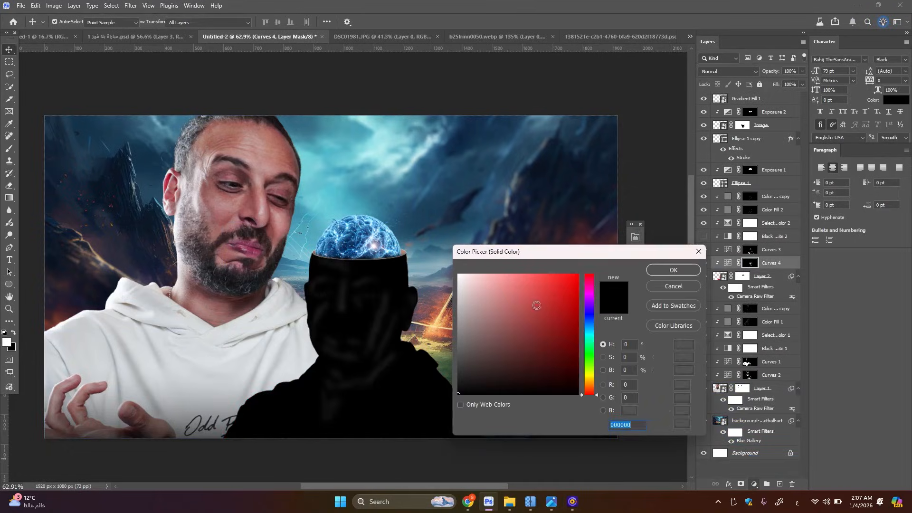
left_click_drag(552, 255, 625, 293)
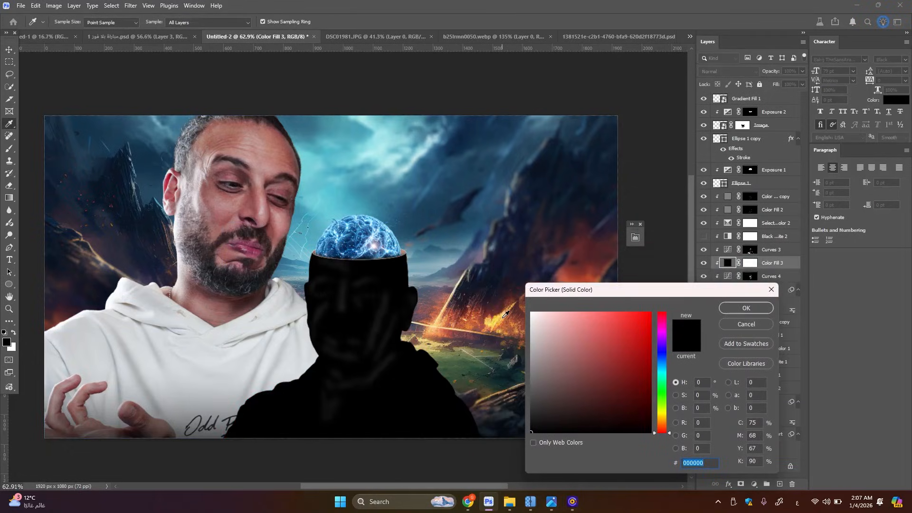
right_click(500, 315)
key("Escape")
left_click(485, 315)
left_click_drag(484, 315, 445, 321)
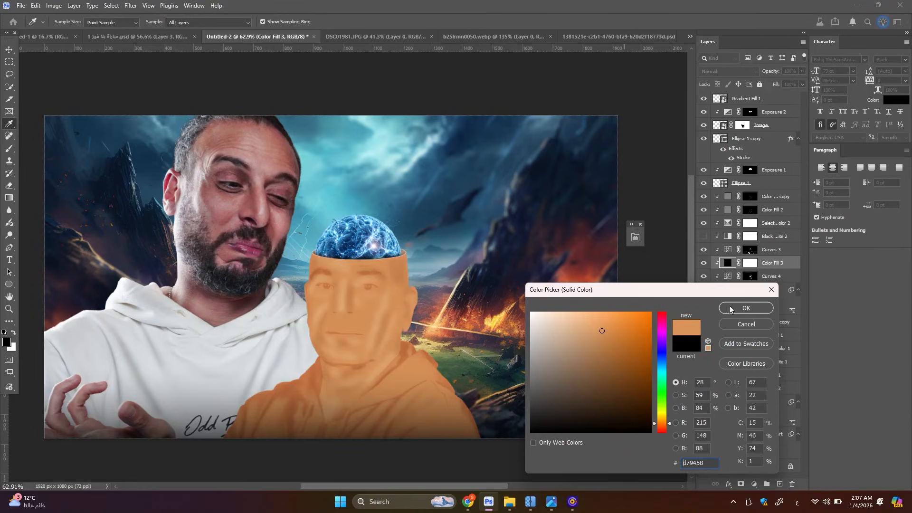
left_click(622, 323)
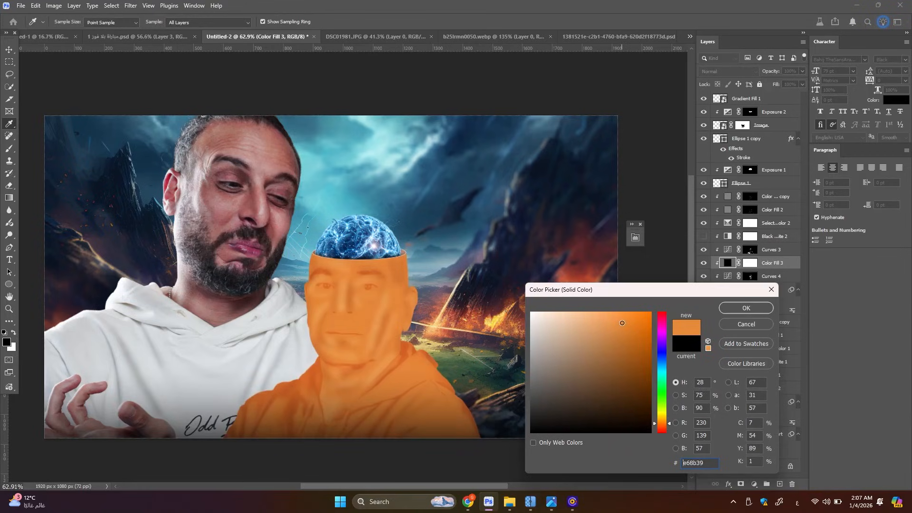
left_click(744, 308)
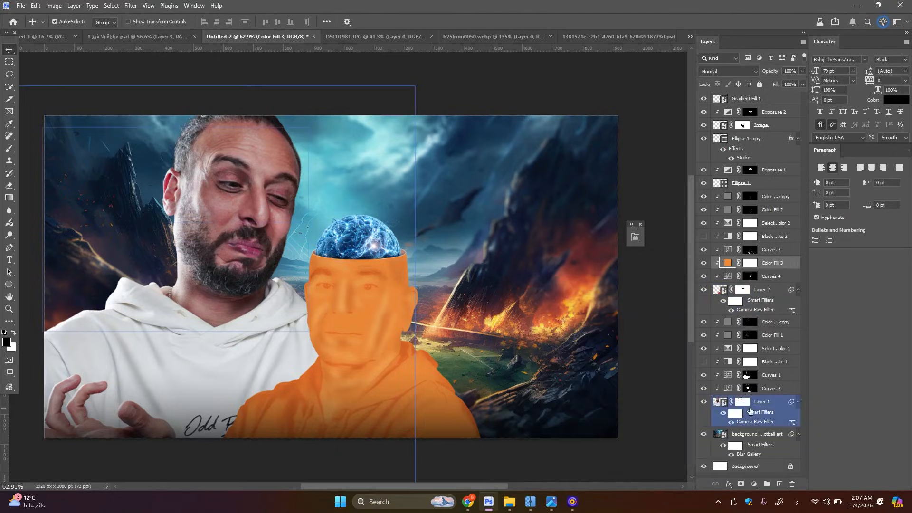
Add a matching orange #e88739 fill clipped to Layer 1, and move both orange fills to the top of their clipping stacks
left_click(750, 412)
left_click(754, 483)
left_click(772, 461)
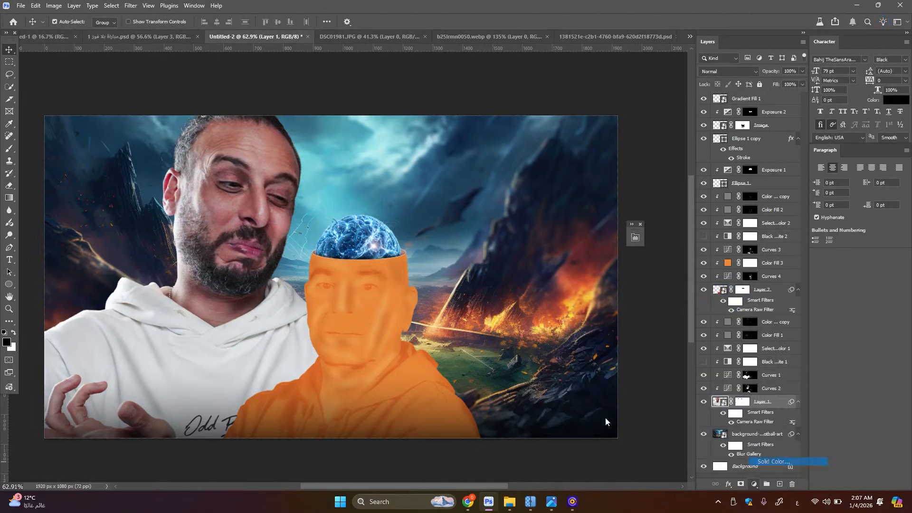
left_click(397, 290)
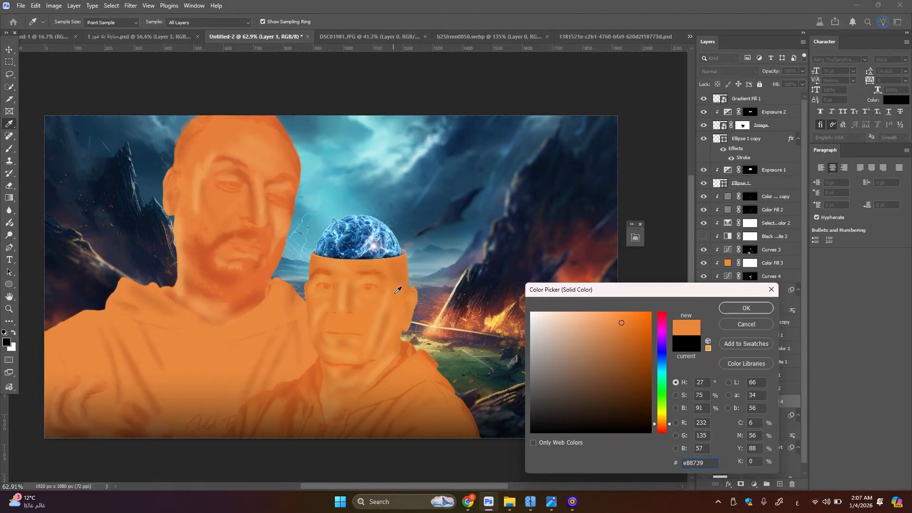
left_click(749, 309)
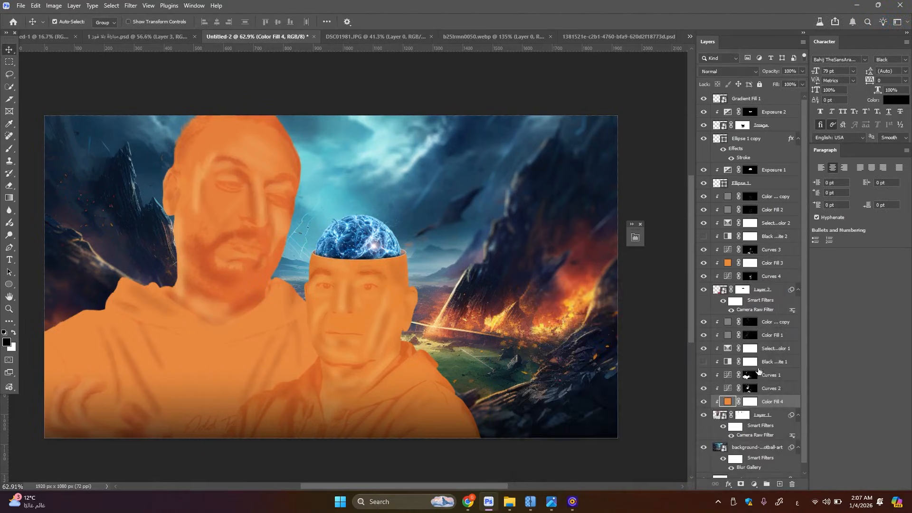
left_click_drag(776, 403, 770, 323)
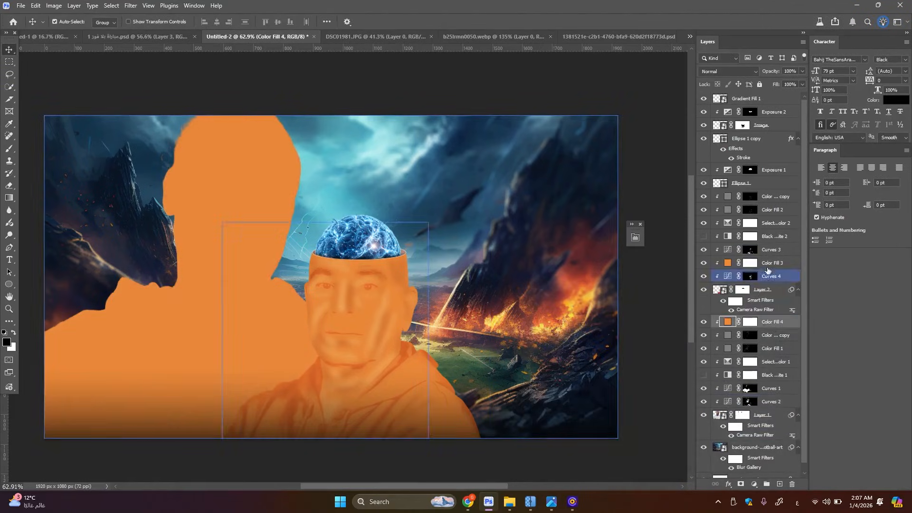
left_click_drag(772, 264, 770, 195)
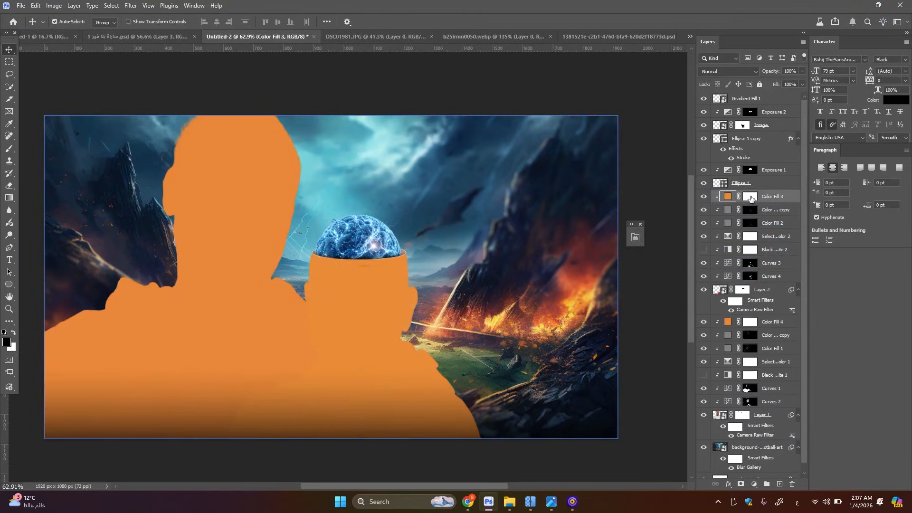
Set the Color Fill 3 layer to Screen blending and invert its mask to black
left_click(750, 196)
left_click(728, 72)
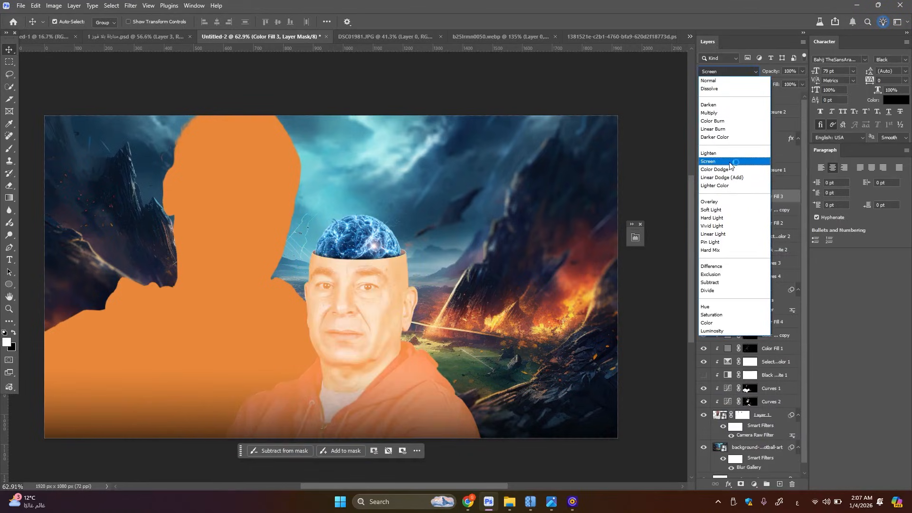
left_click(730, 164)
left_click(748, 196)
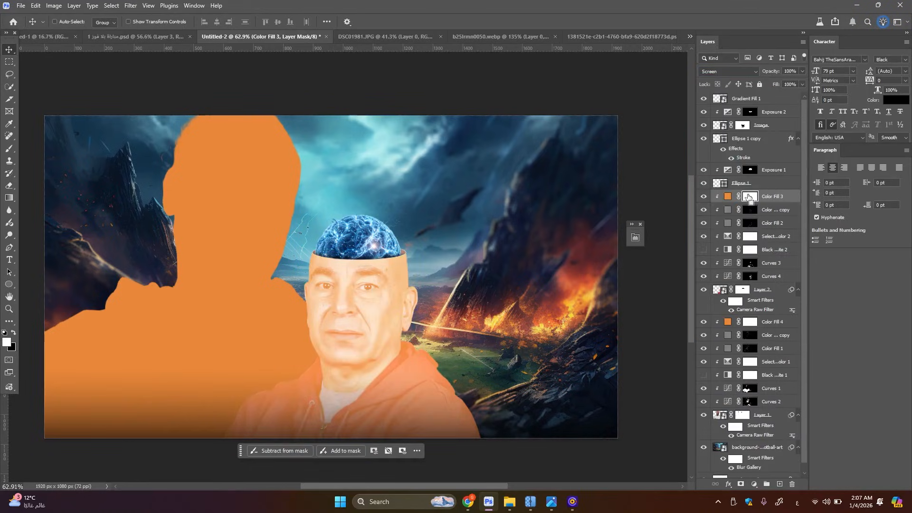
key("ctrl+i")
Paint white on the Color Fill 3 mask at 100% opacity and flow, adding an orange rim along the red hoodie's fire-facing edge and the ear
key("b")
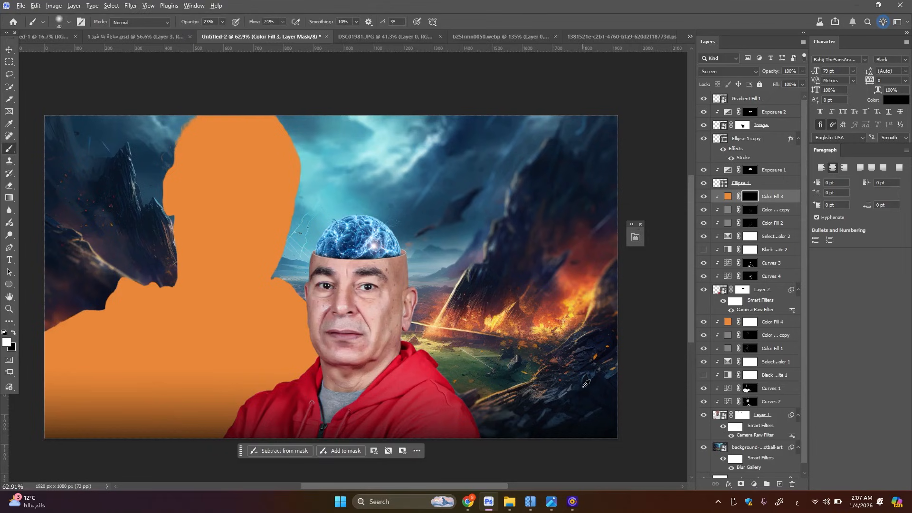
scroll(243, 68, "up", 2)
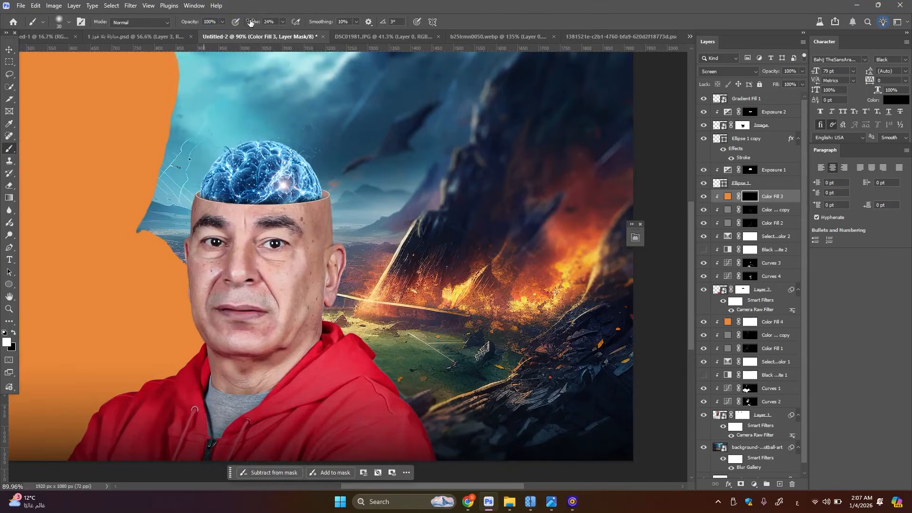
scroll(563, 375, "down", 2)
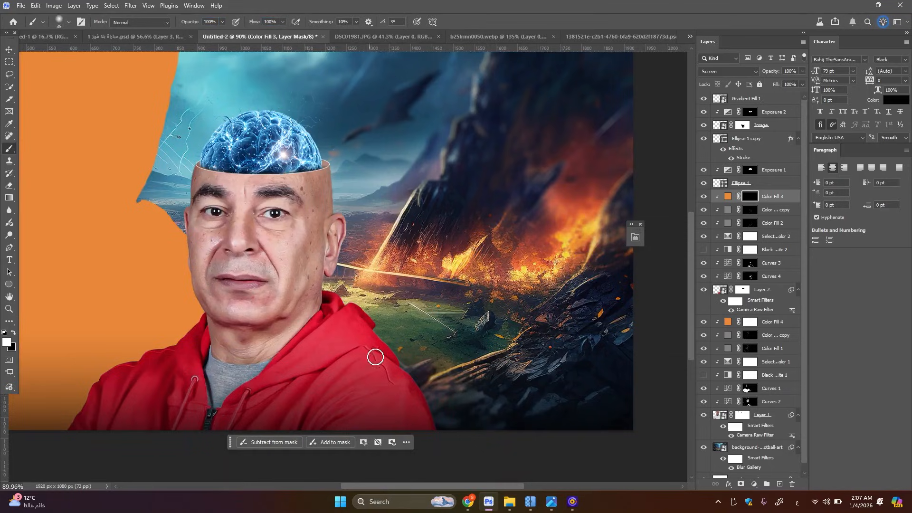
key("bracketright")
key("bracketright")
key("bracketright")
key("bracketright")
key("bracketright")
key("bracketright")
key("bracketright")
key("bracketright")
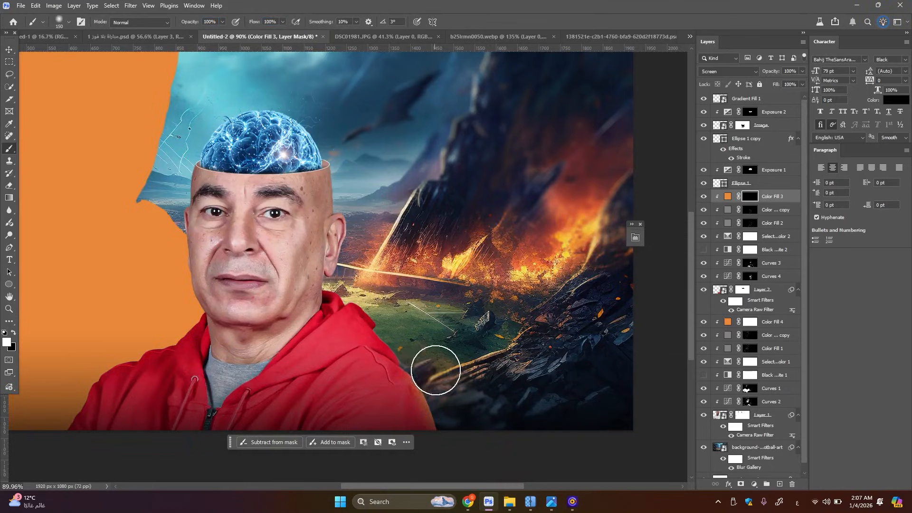
key("bracketleft")
key("bracketleft")
key("bracketleft")
key("bracketleft")
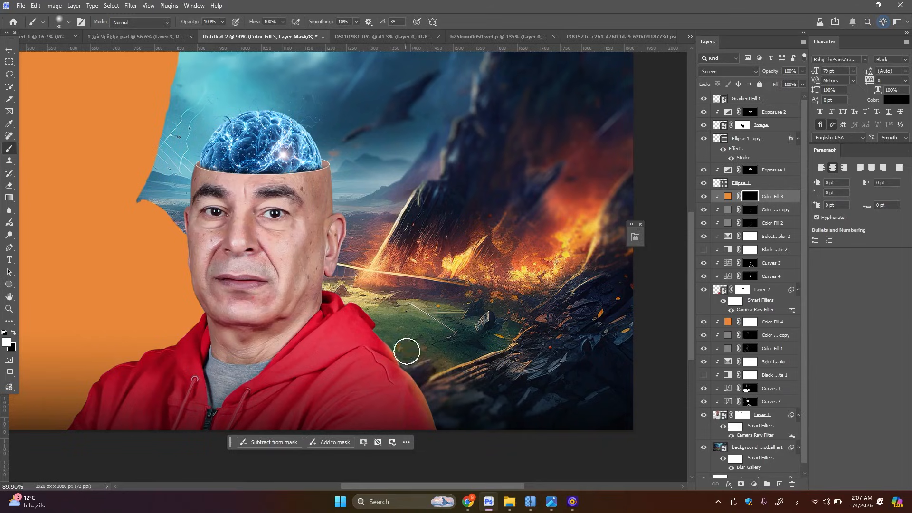
mouse_move(406, 352)
left_mouse_down()
mouse_move(379, 303)
mouse_move(354, 289)
mouse_move(382, 312)
mouse_move(376, 300)
mouse_move(331, 287)
left_mouse_up()
key("bracketleft")
key("bracketleft")
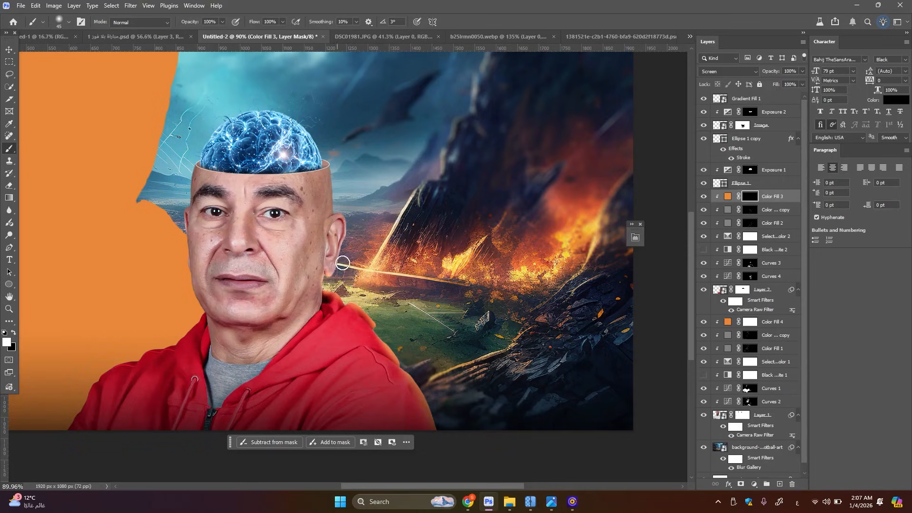
mouse_move(354, 235)
left_mouse_down()
mouse_move(353, 226)
mouse_move(356, 233)
left_mouse_up()
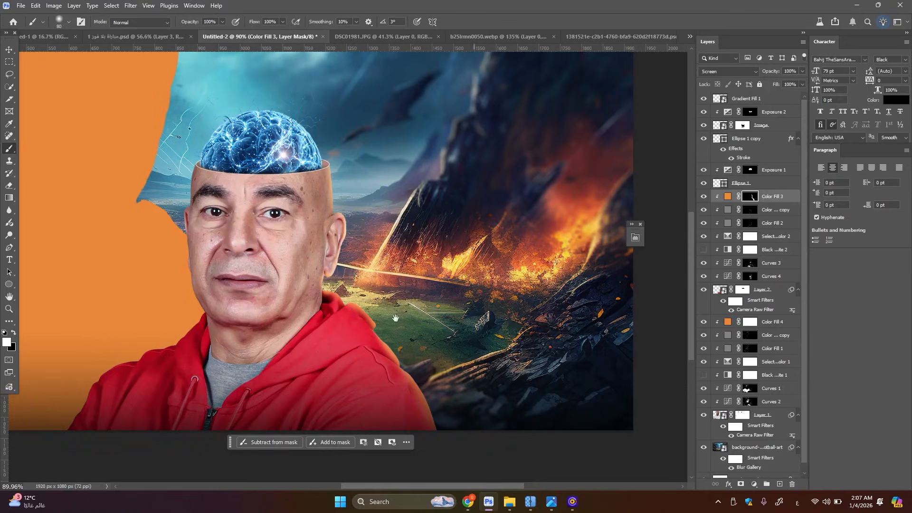
Set the Color Fill 4 layer to Screen blending and invert its mask to black
left_click_drag(323, 328, 477, 289)
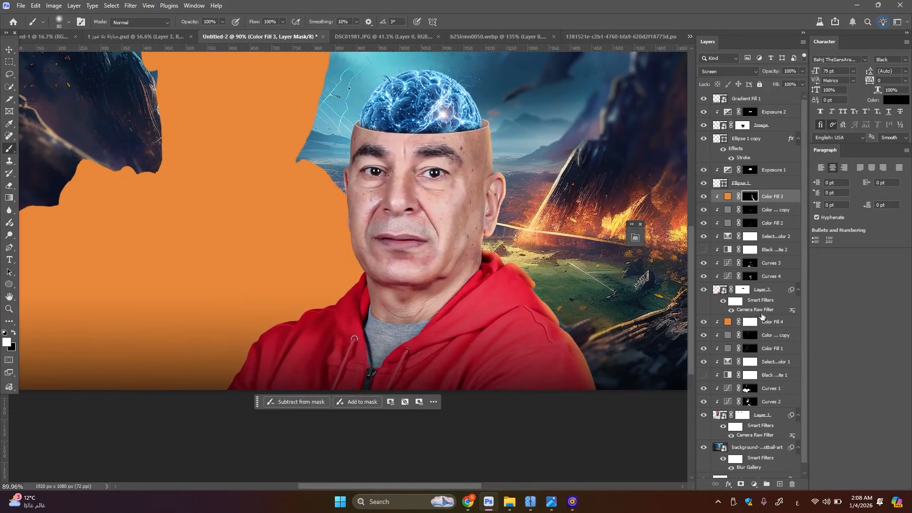
left_click(747, 326)
left_click(729, 71)
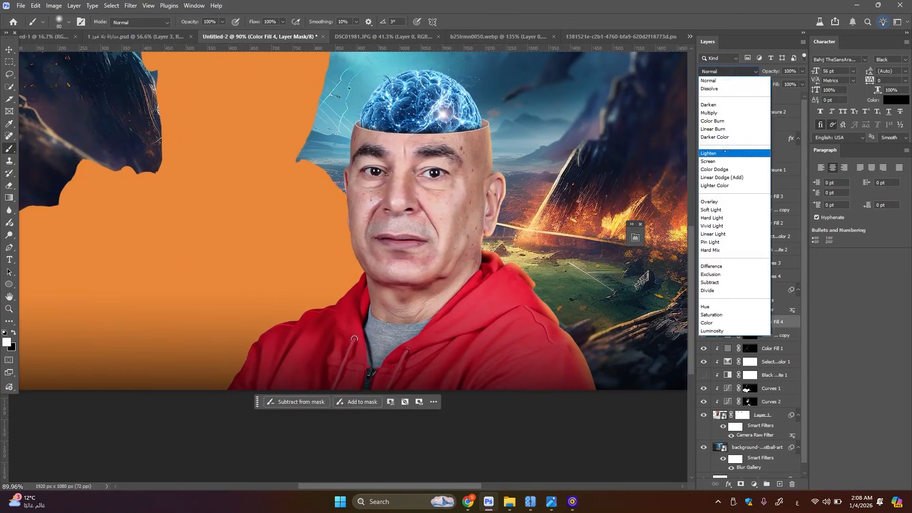
left_click(722, 156)
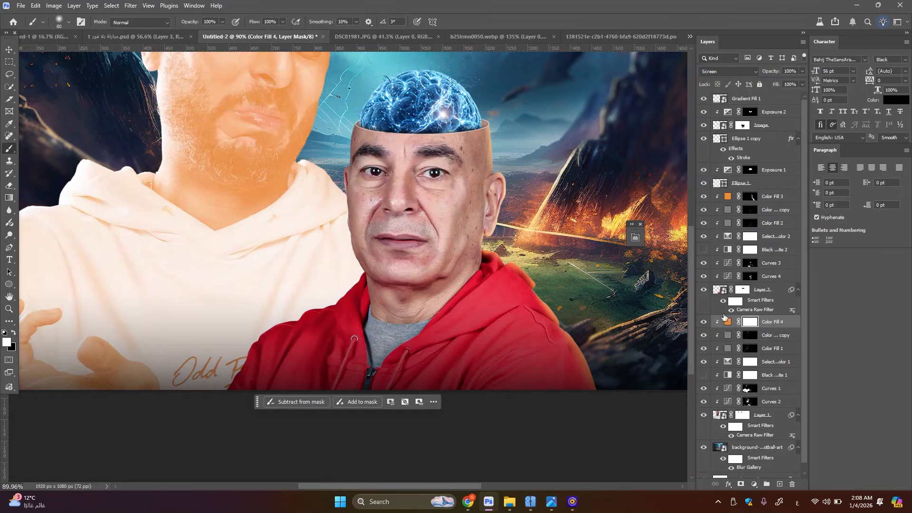
key("ctrl+i")
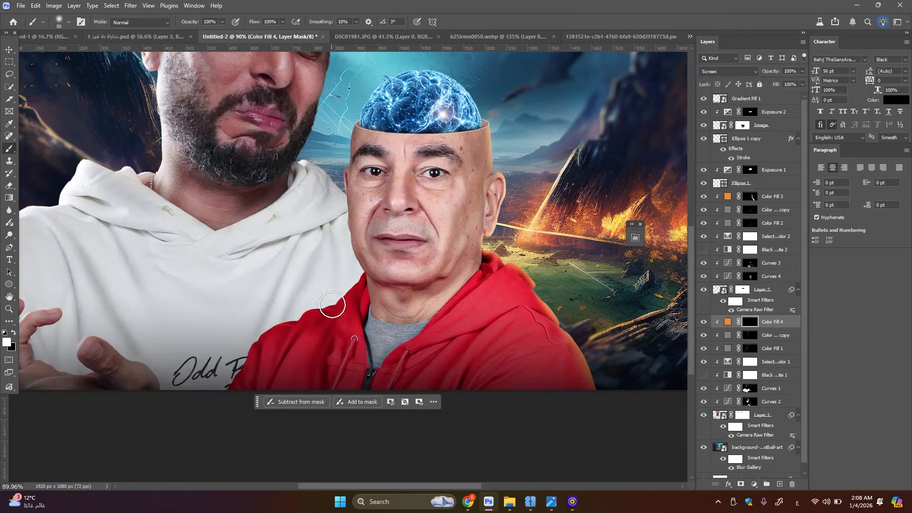
Try an orange glow on the white hoodie beside the red one, and paint the Color Fill 3 mask along the red hoodie's opposite shoulder
left_click_drag(350, 277, 325, 294)
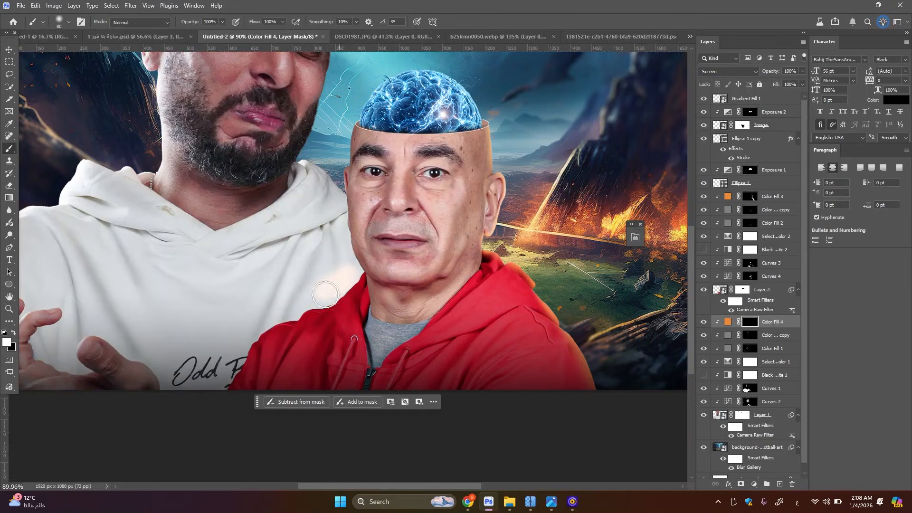
left_click(749, 198)
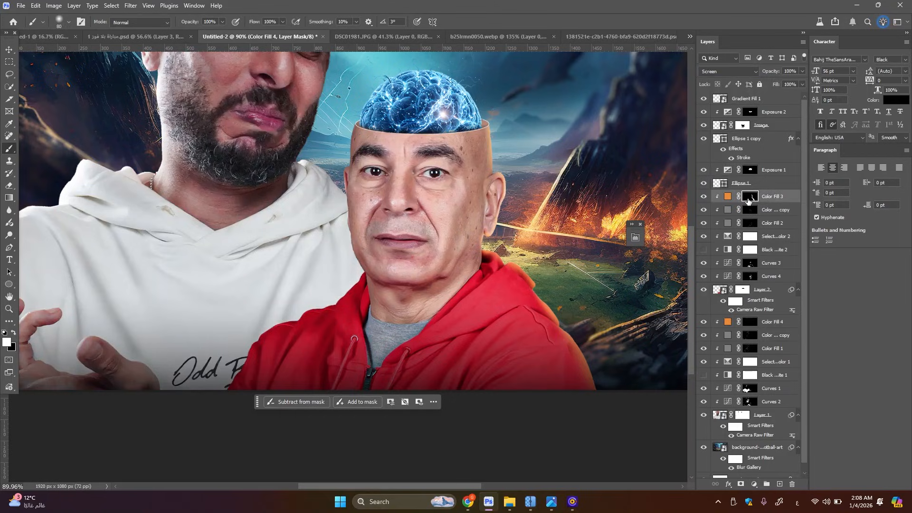
mouse_move(352, 277)
left_mouse_down()
mouse_move(322, 295)
mouse_move(306, 336)
left_mouse_up()
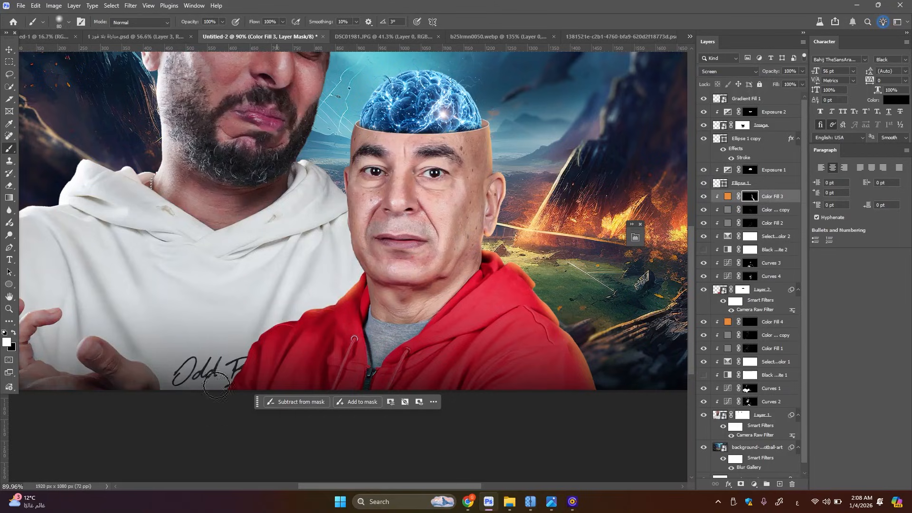
Split Color Fill 3's Blend If underlying-layer black slider to 0 / 89 so the orange glow skips the darkest tones
left_click_drag(495, 161, 389, 185)
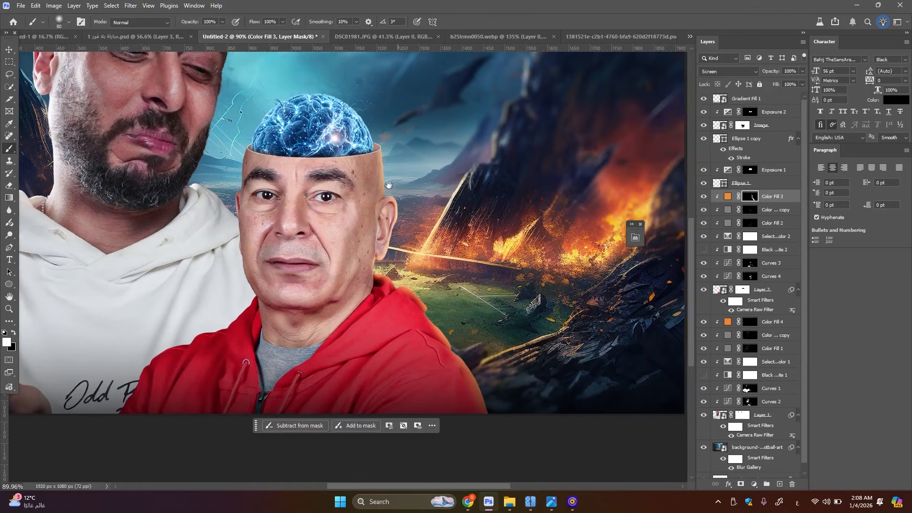
double_click(792, 198)
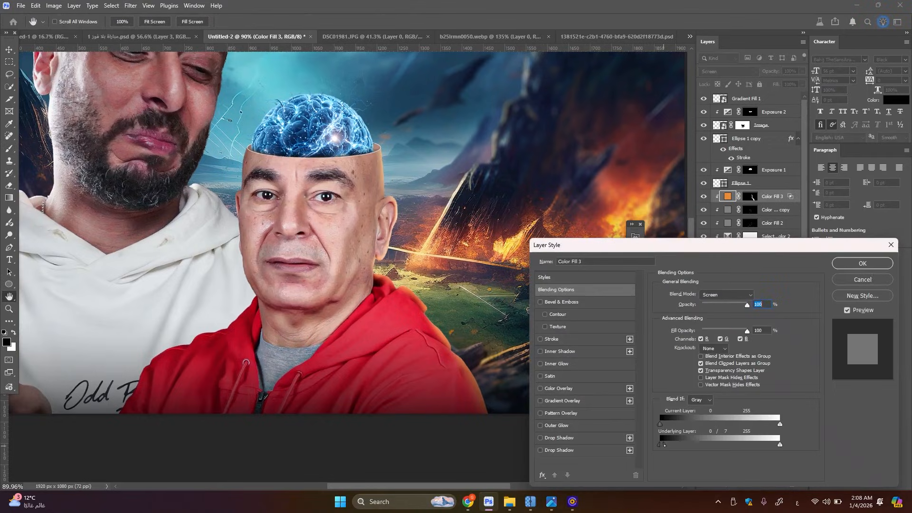
left_click_drag(681, 445, 697, 443)
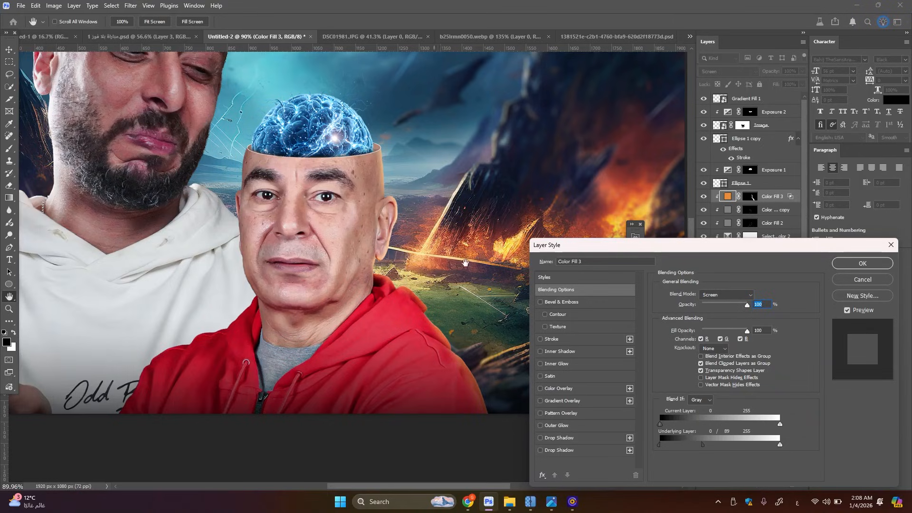
left_click(855, 264)
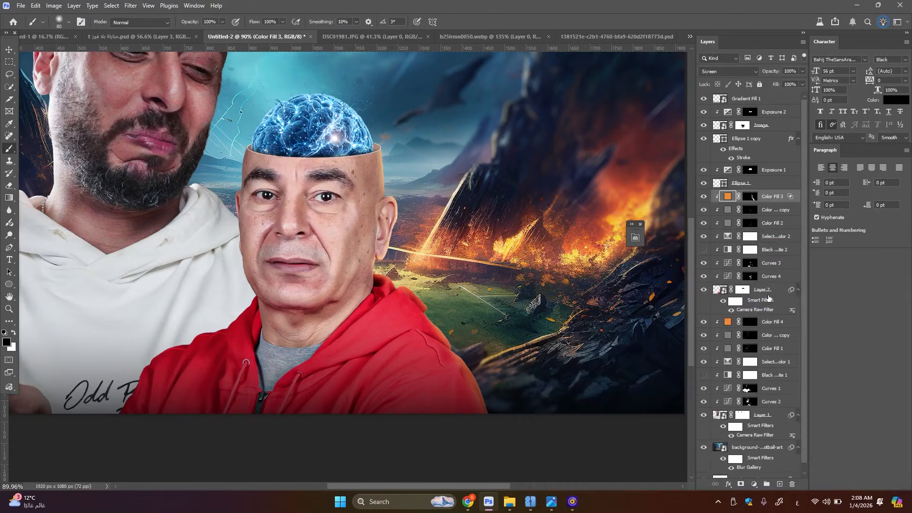
Add a thin Inner Glow to Layer 2 in pale yellow fff2b2, using Linear Dodge (Add) at 100% opacity and 100% range
left_click(768, 296)
left_click(728, 484)
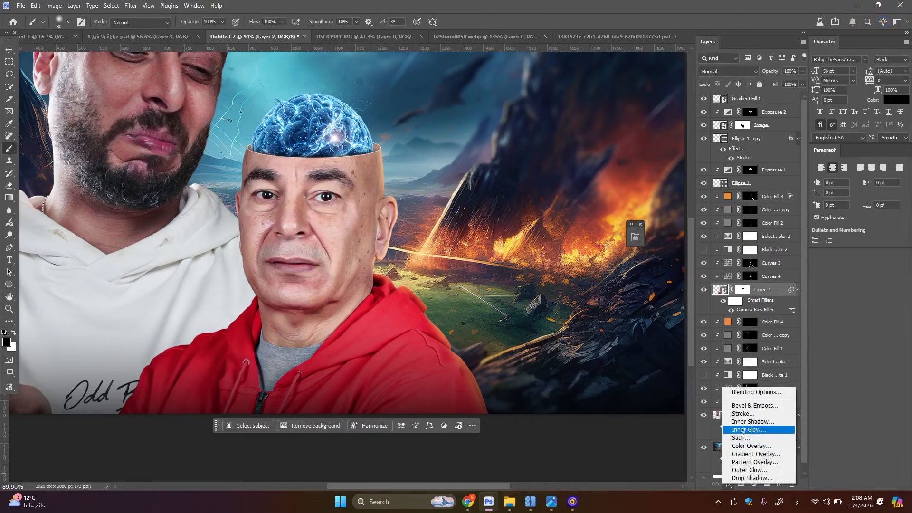
left_click(747, 431)
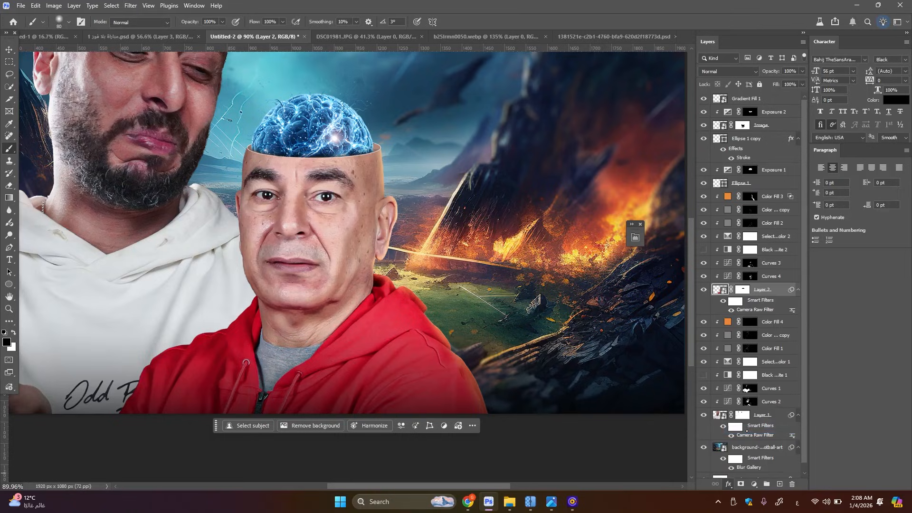
left_click(682, 329)
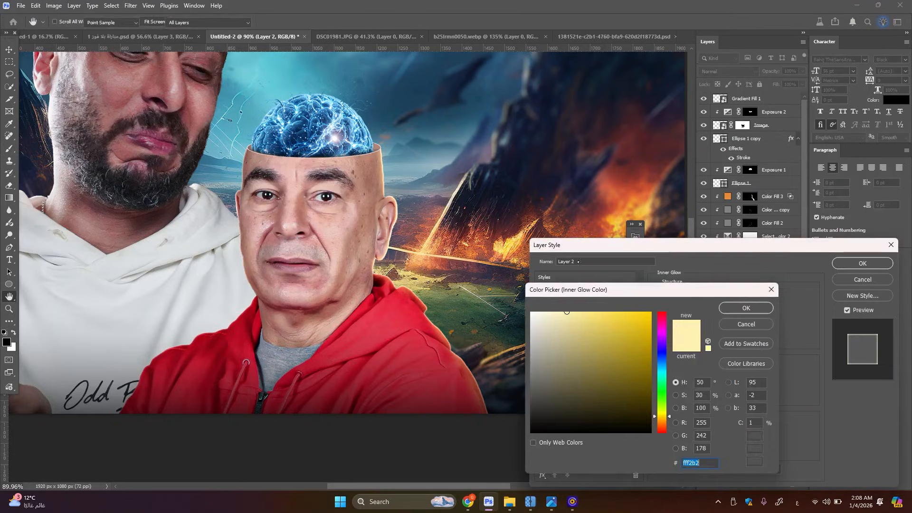
left_click(746, 308)
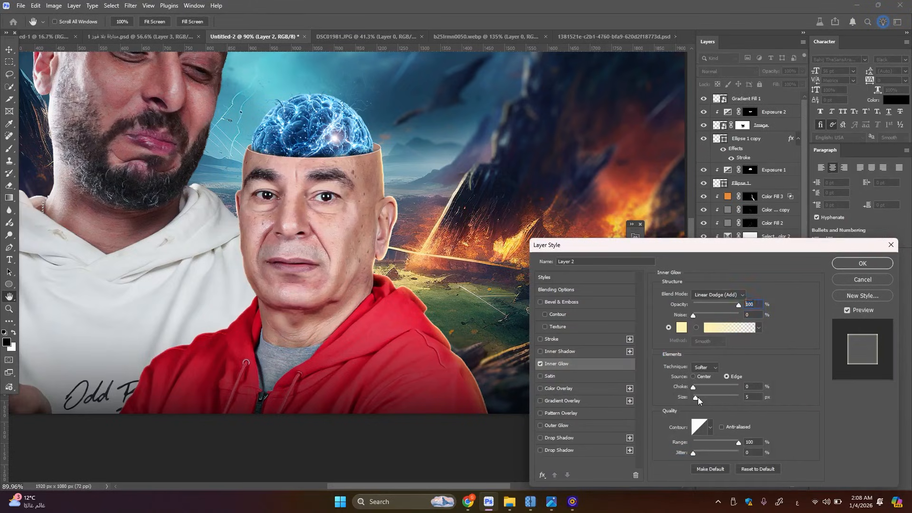
left_click_drag(695, 398, 707, 398)
mouse_move(736, 443)
left_mouse_down()
mouse_move(722, 442)
mouse_move(744, 441)
left_mouse_up()
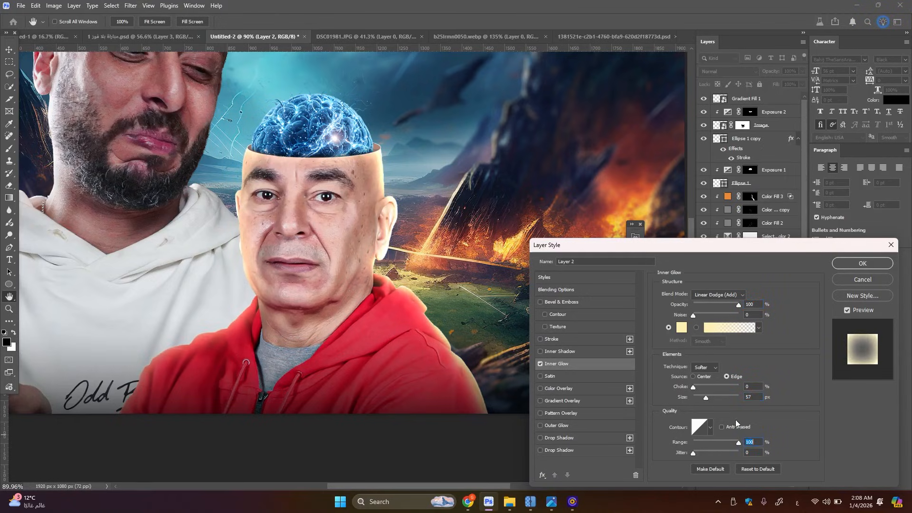
left_click_drag(711, 401, 698, 397)
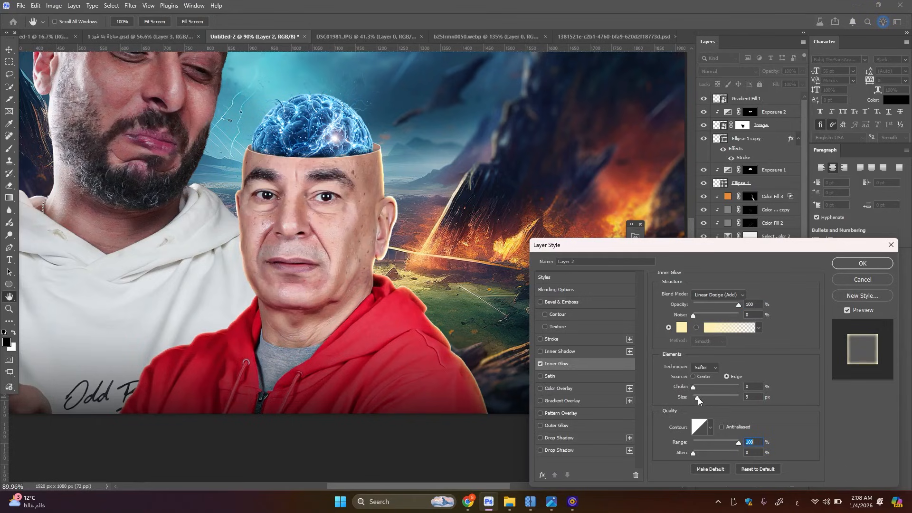
left_click(849, 262)
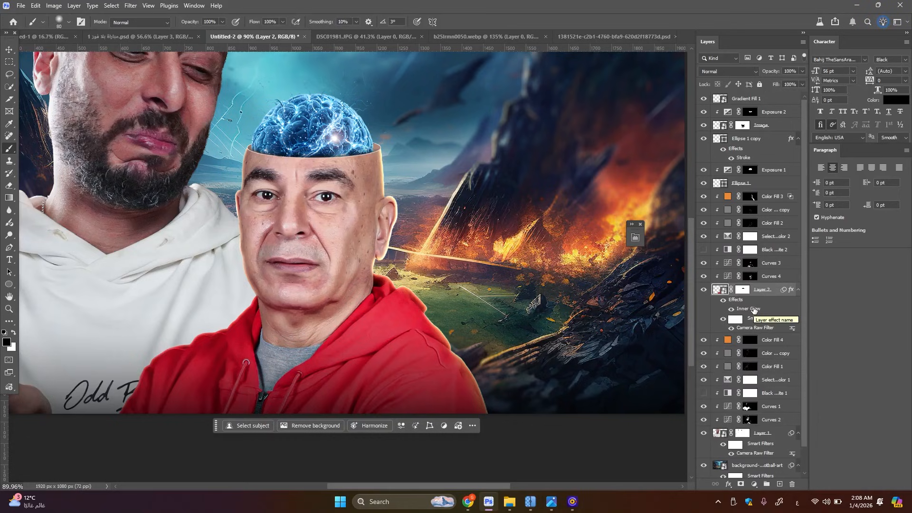
Convert Layer 2's Inner Glow effect into its own clipped layer and give that layer a white mask
right_click(753, 310)
left_click(784, 463)
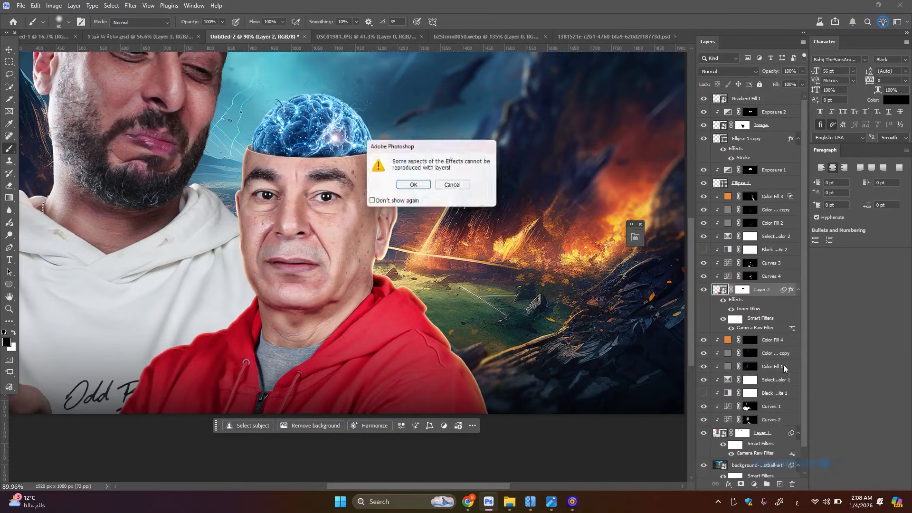
left_click(415, 185)
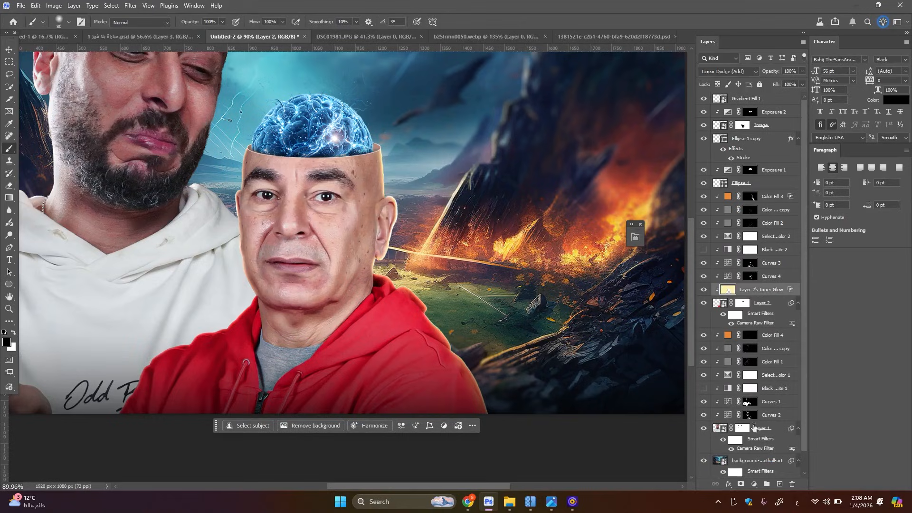
left_click(741, 484)
Paint black on the glow layer's mask with a 200 px brush, hiding the glow on the face, neck and the shoulder away from the fire
key("x")
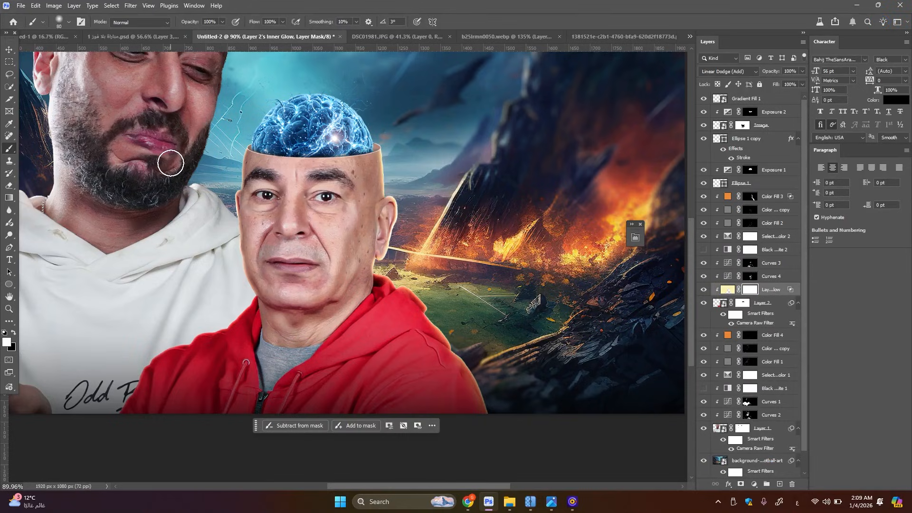
key("x")
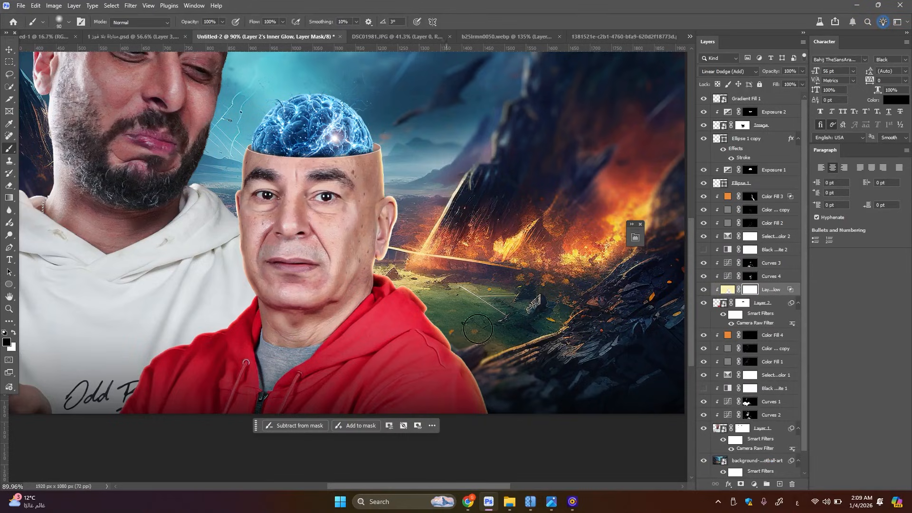
key("bracketright")
key("bracketright")
key("bracketright")
key("bracketright")
key("bracketright")
key("bracketright")
key("bracketleft")
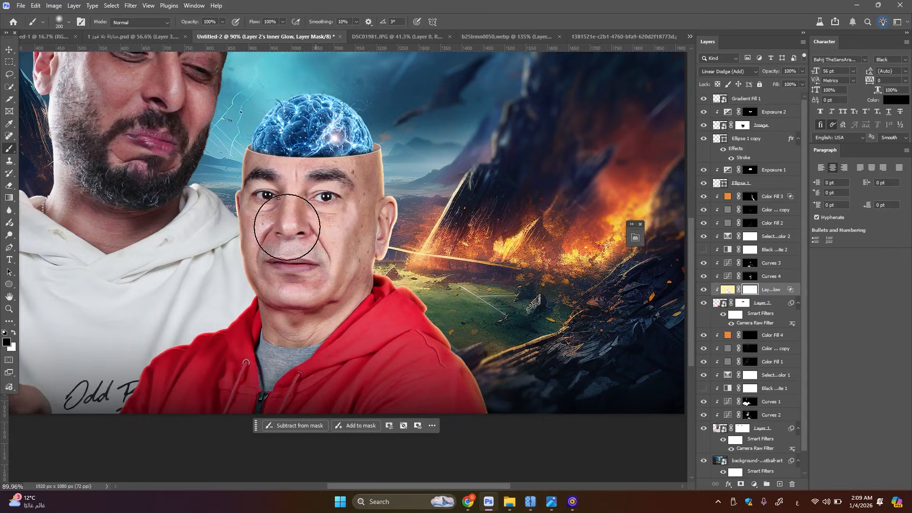
mouse_move(270, 217)
left_mouse_down()
mouse_move(276, 154)
mouse_move(272, 255)
mouse_move(257, 265)
mouse_move(270, 155)
left_mouse_up()
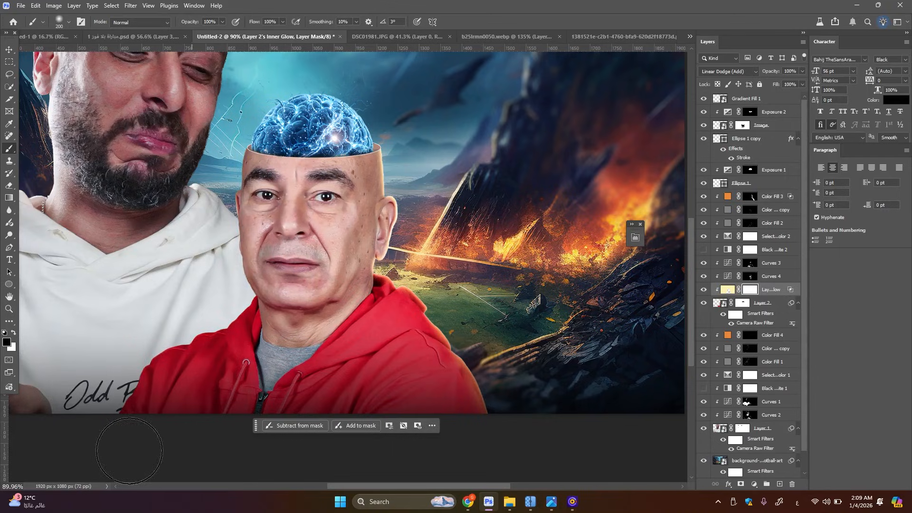
left_click_drag(305, 318, 354, 283)
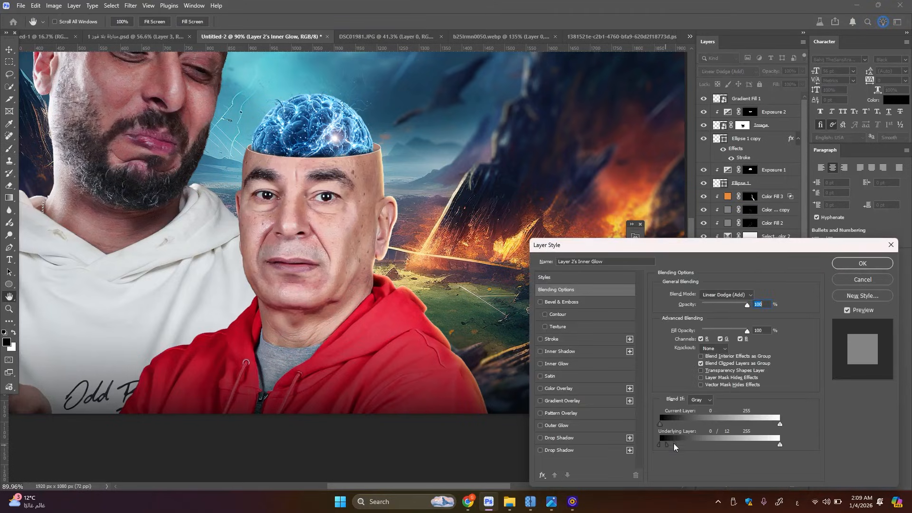
Split the glow layer's Blend If underlying-layer black slider to 0 / 131
left_click_drag(674, 443, 722, 438)
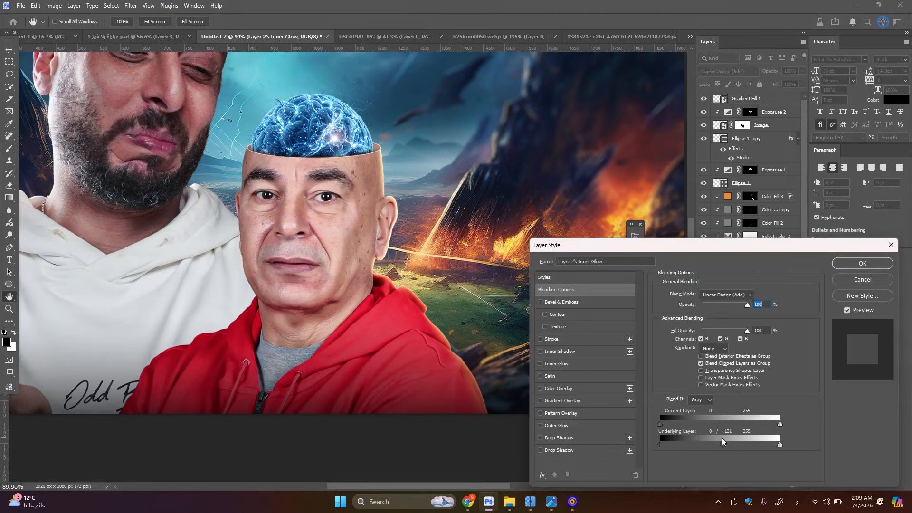
left_click(875, 264)
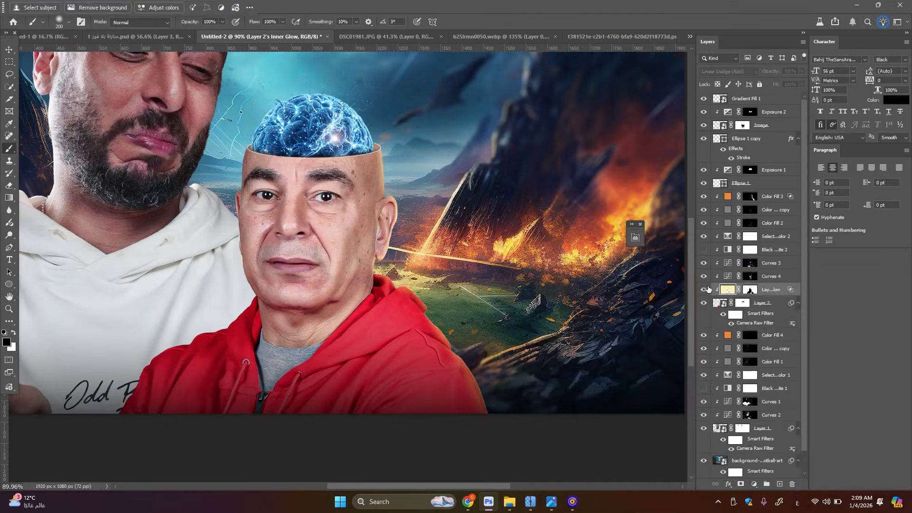
scroll(418, 283, "down", 3)
scroll(431, 291, "up", 2)
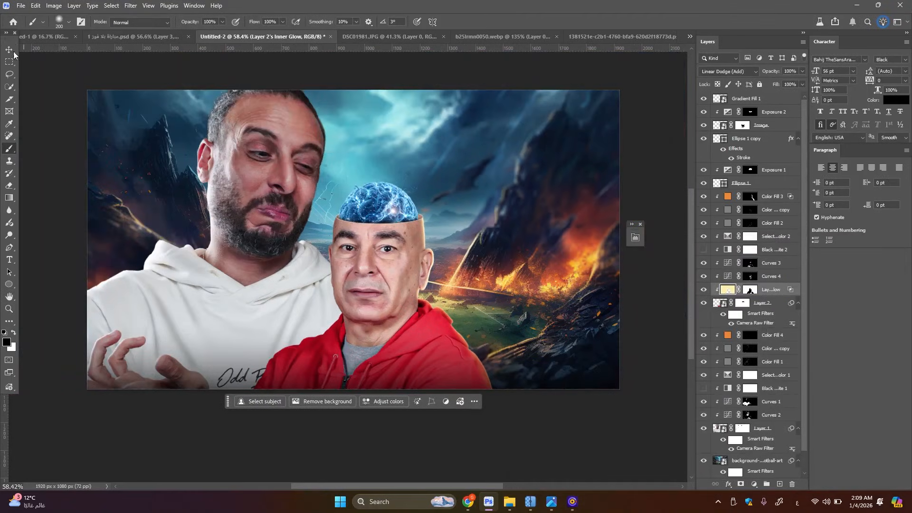
Paint white on the Color Fill 4 mask with a 125 px brush, adding an orange rim along the bearded man's fire-facing cheek and jaw
left_click(10, 50)
scroll(291, 239, "up", 8)
left_click(291, 239)
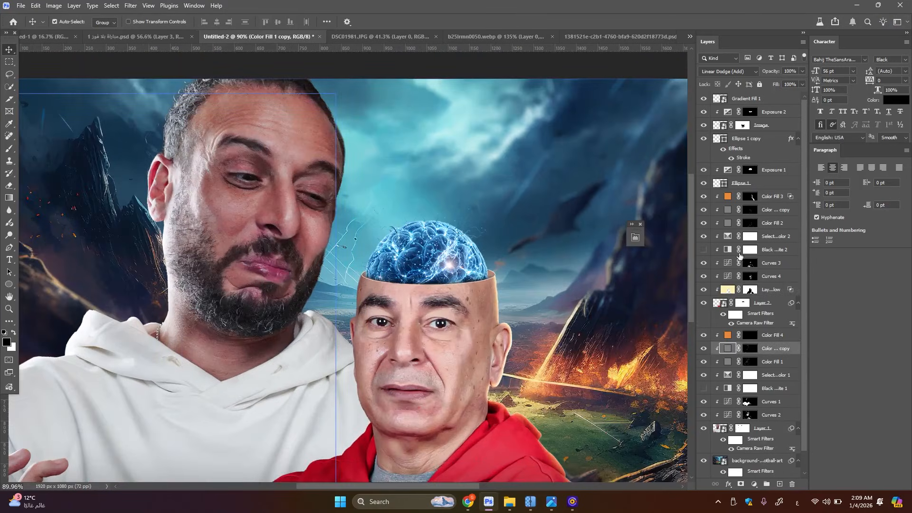
left_click(750, 335)
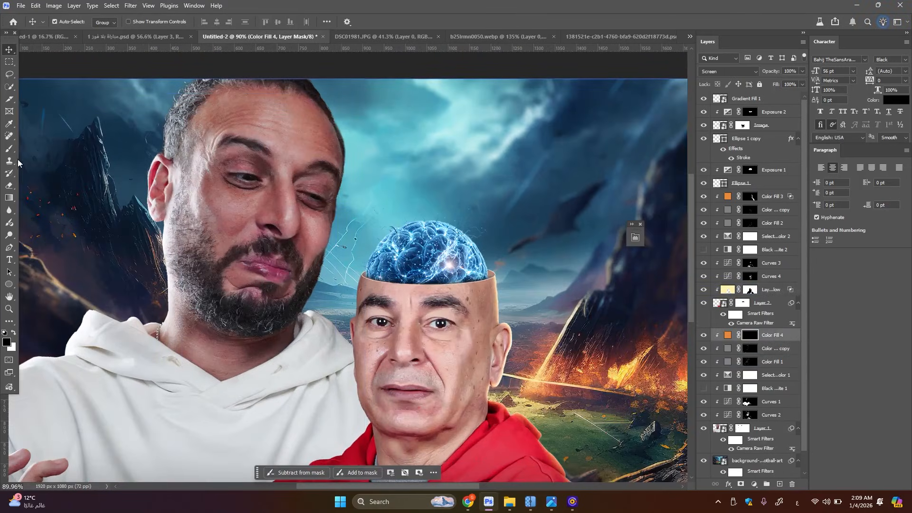
left_click(10, 150)
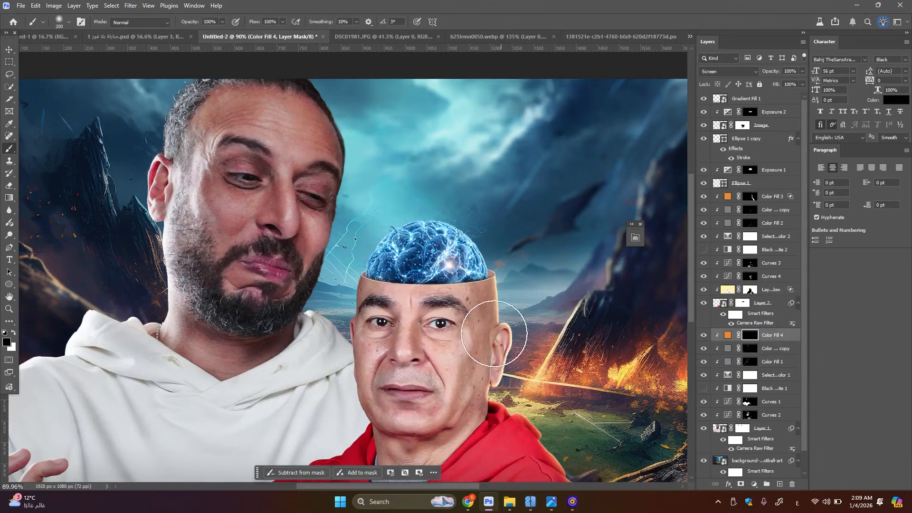
key("x")
key("bracketleft")
key("bracketleft")
key("bracketleft")
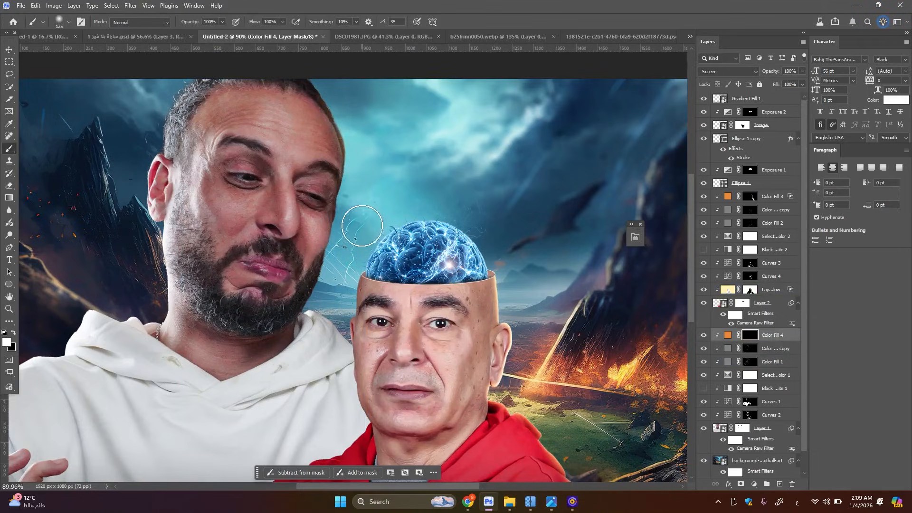
key("ctrl+2")
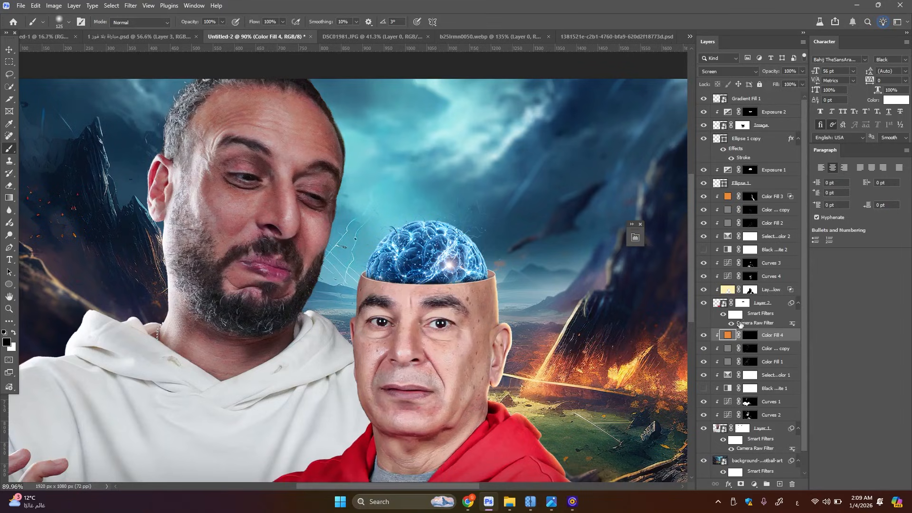
left_click(775, 304)
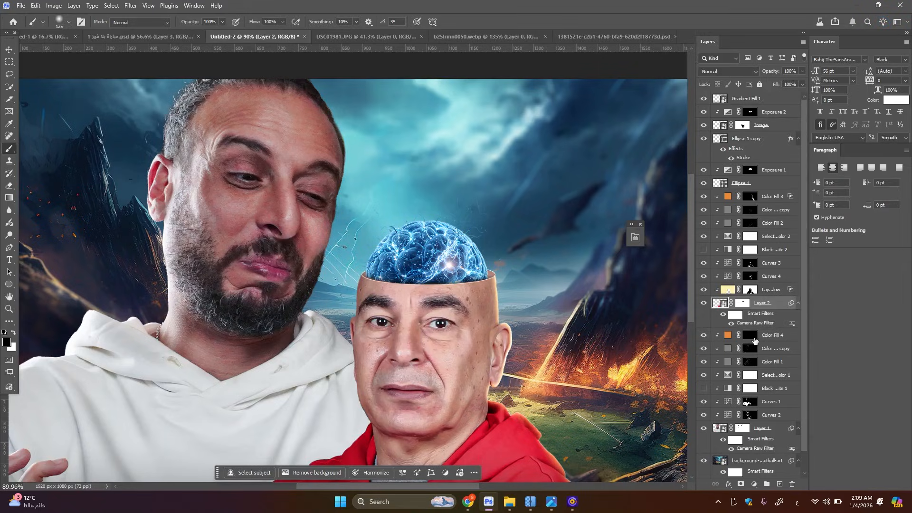
left_click(755, 338)
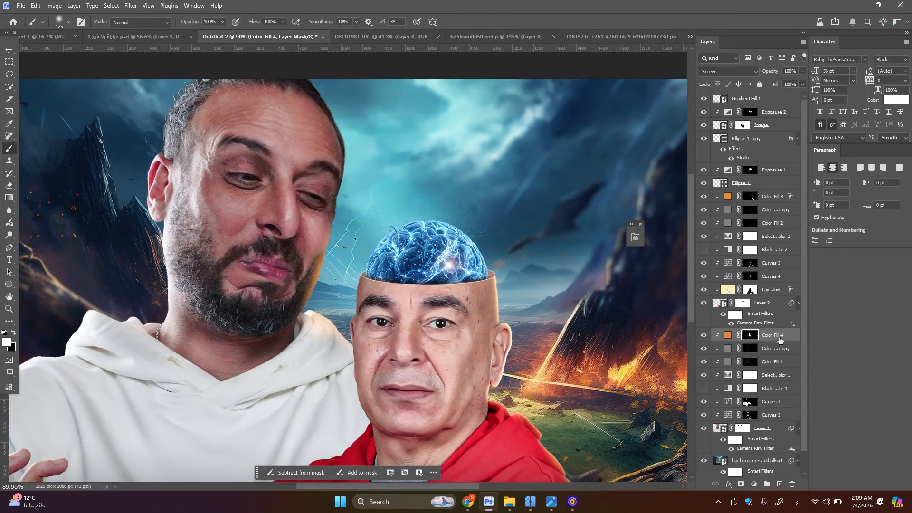
Split Color Fill 4's Blend If underlying-layer black slider to 0 / 90
double_click(797, 337)
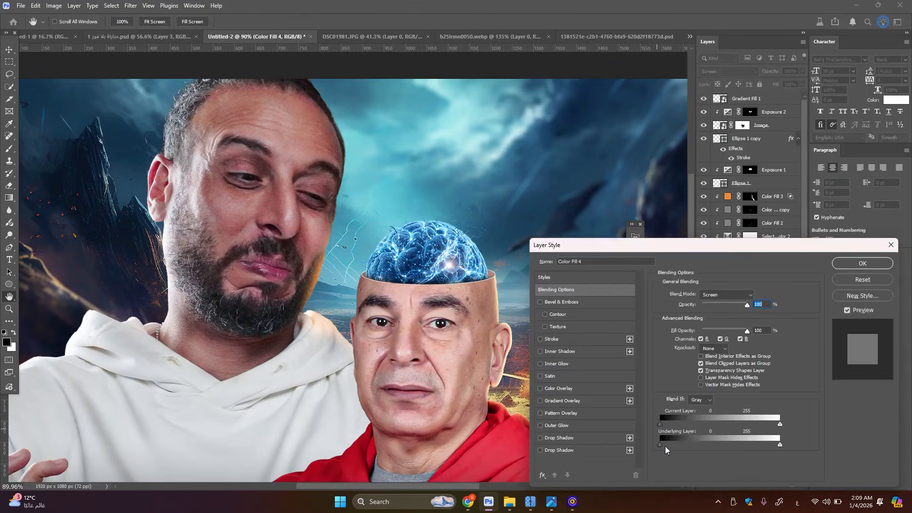
left_click_drag(683, 441, 701, 441)
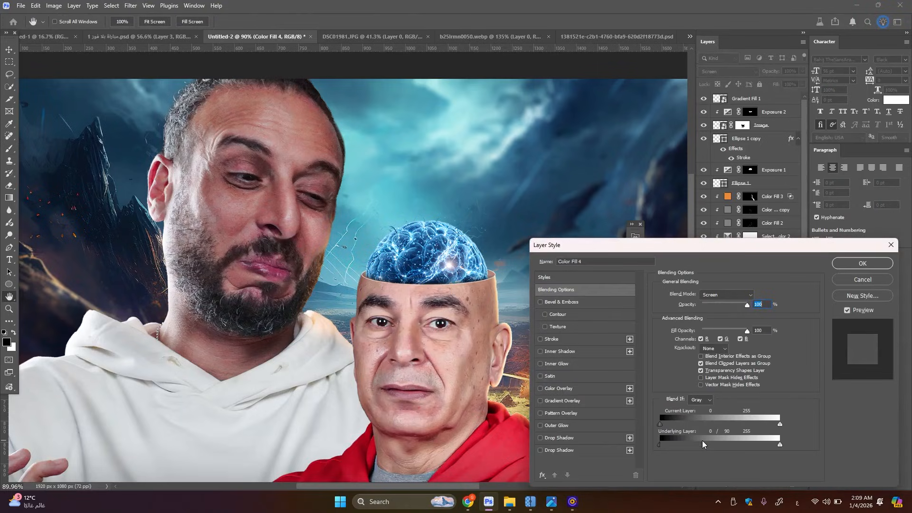
left_click(842, 262)
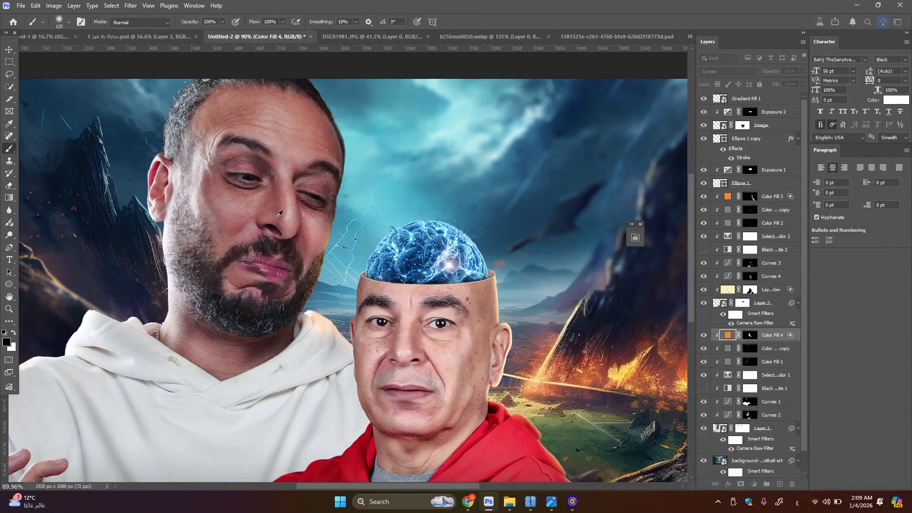
Add a solid color fill above Color Fill 4, clip it to the bearded man's layer, and set its color to a6e0e4 sampled from the sky
scroll(279, 215, "down", 2)
left_click(769, 483)
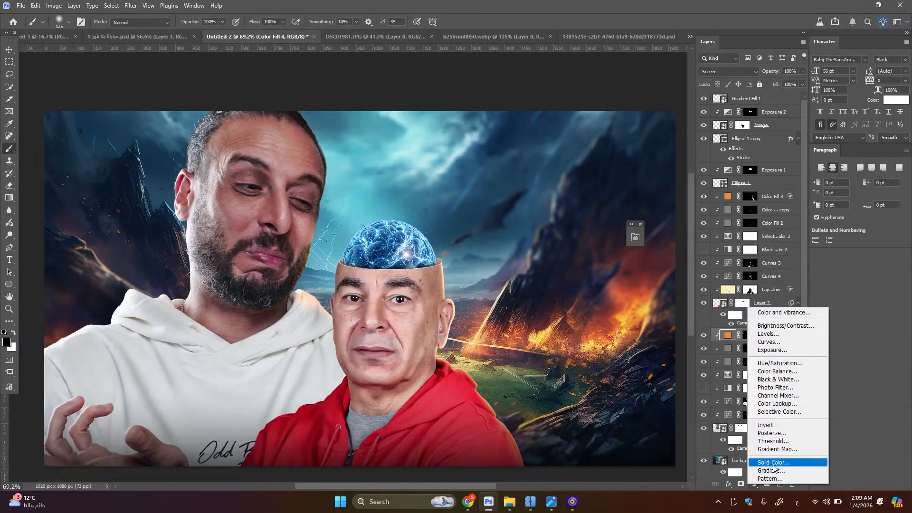
left_click(764, 312)
key("Return")
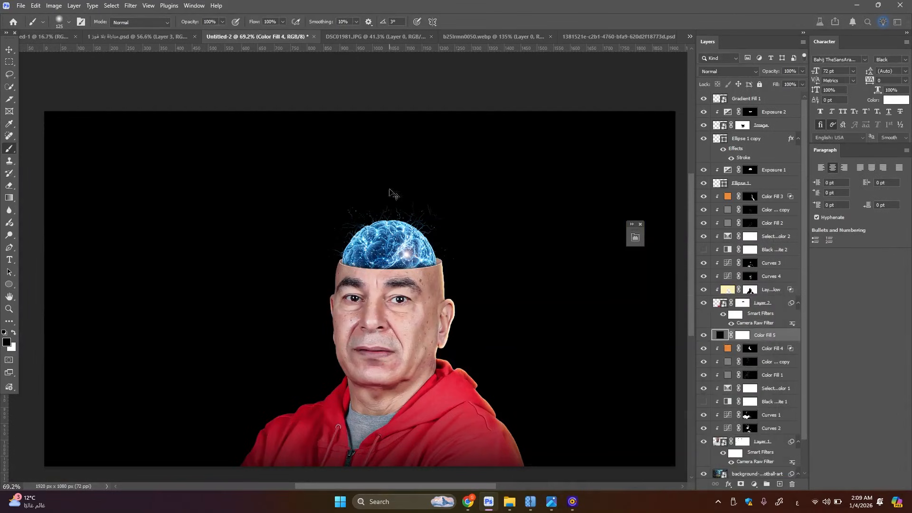
left_click(730, 342, "alt")
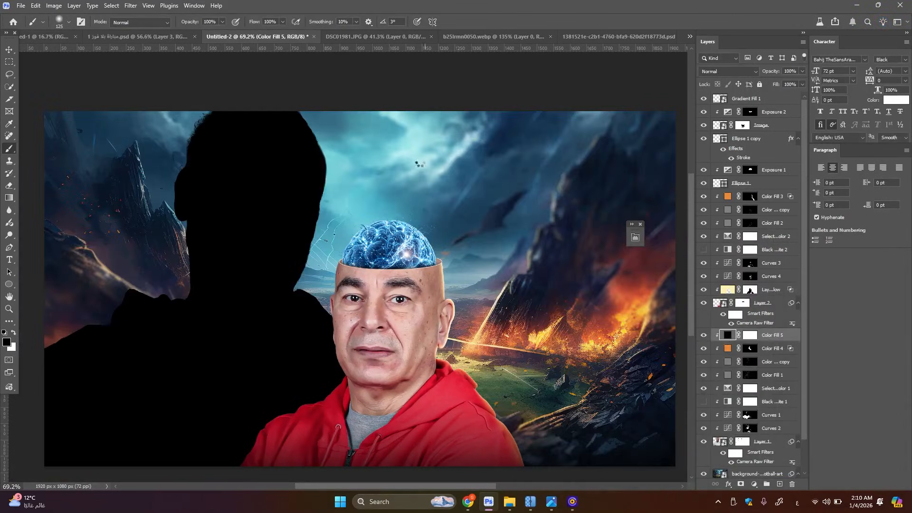
left_click(420, 166)
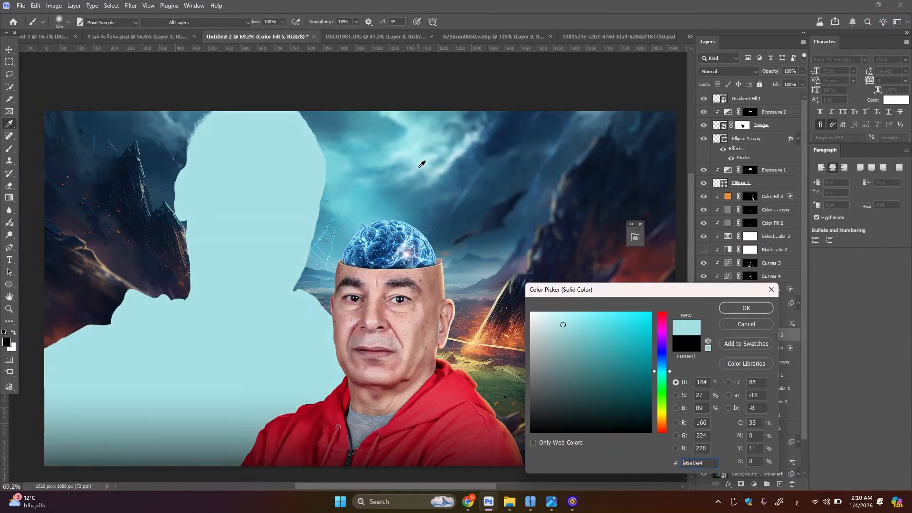
left_click(732, 309)
Invert Color Fill 5's mask to black and paint white with a 175 px brush along the bearded man's sky-facing forehead and cheek
scroll(361, 283, "up", 3)
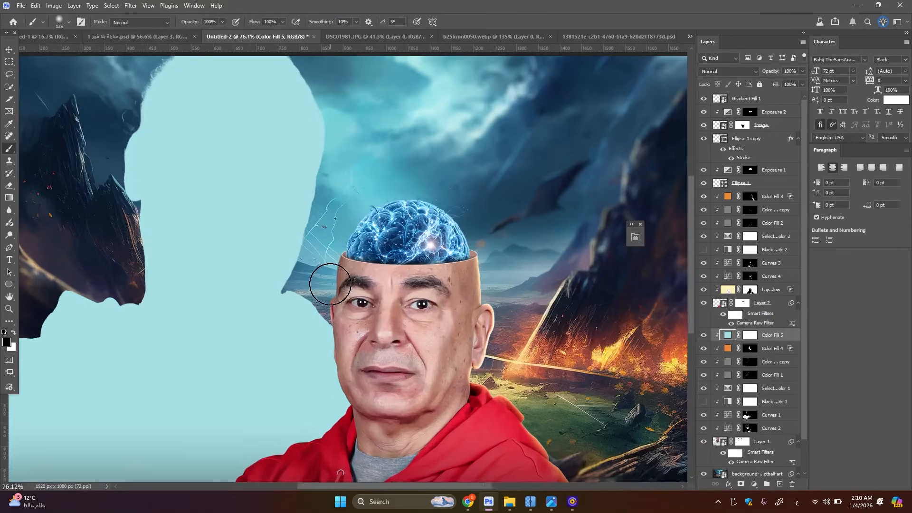
scroll(425, 289, "up", 1)
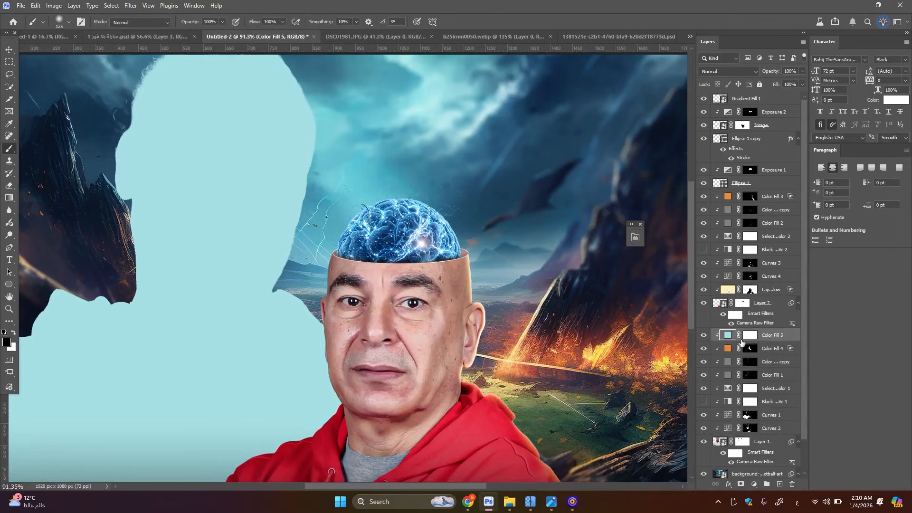
left_click(750, 335)
key("ctrl+i")
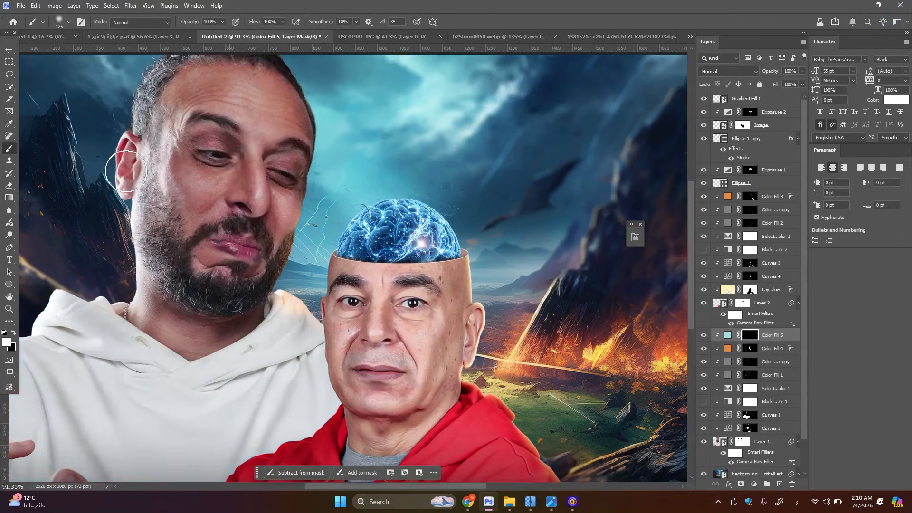
scroll(342, 162, "up", 2)
key("bracketright")
key("bracketright")
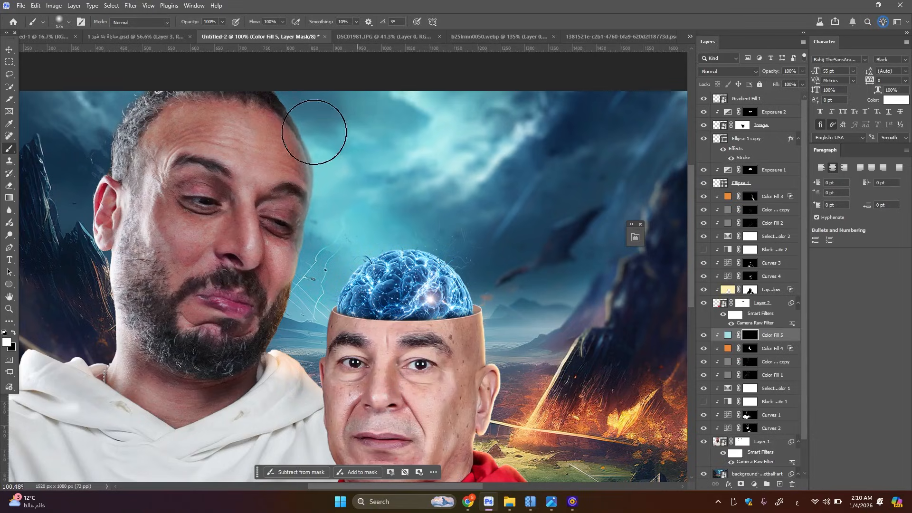
mouse_move(277, 302)
left_mouse_down()
mouse_move(348, 188)
mouse_move(278, 312)
left_mouse_up()
Set Color Fill 5's blend mode to Linear Dodge (Add) and split its Blend If underlying-layer black slider to 0 / 105
left_click(732, 69)
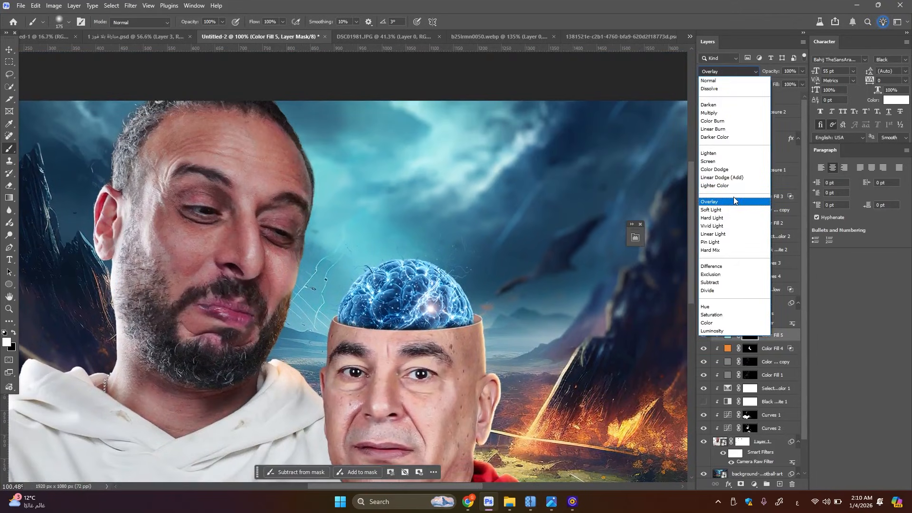
left_click(731, 178)
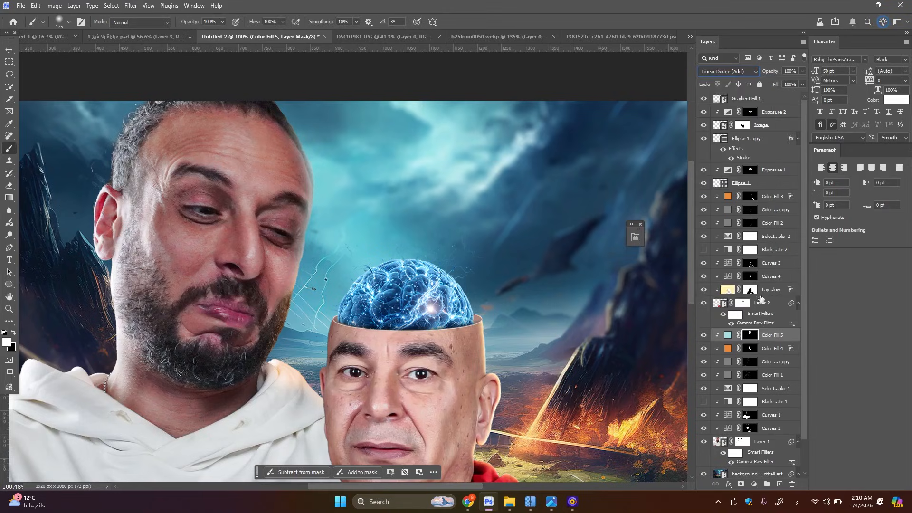
double_click(793, 340)
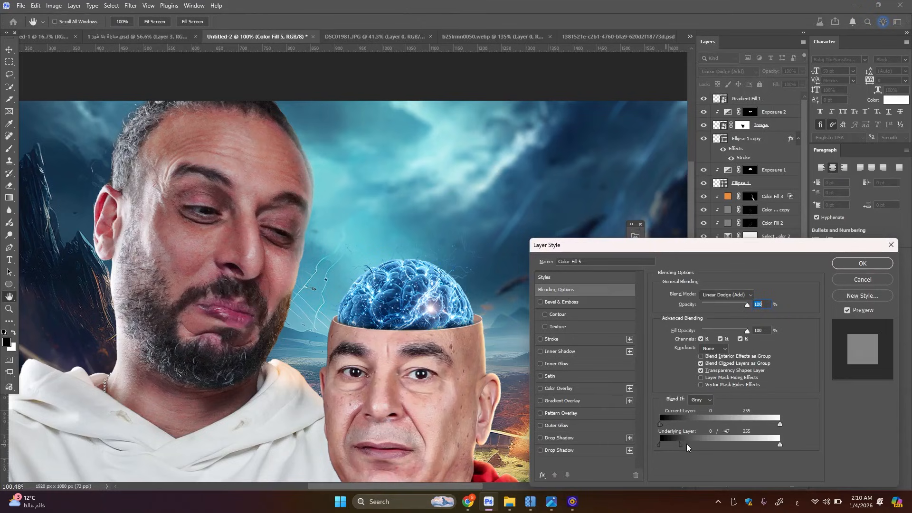
left_click_drag(686, 444, 700, 442)
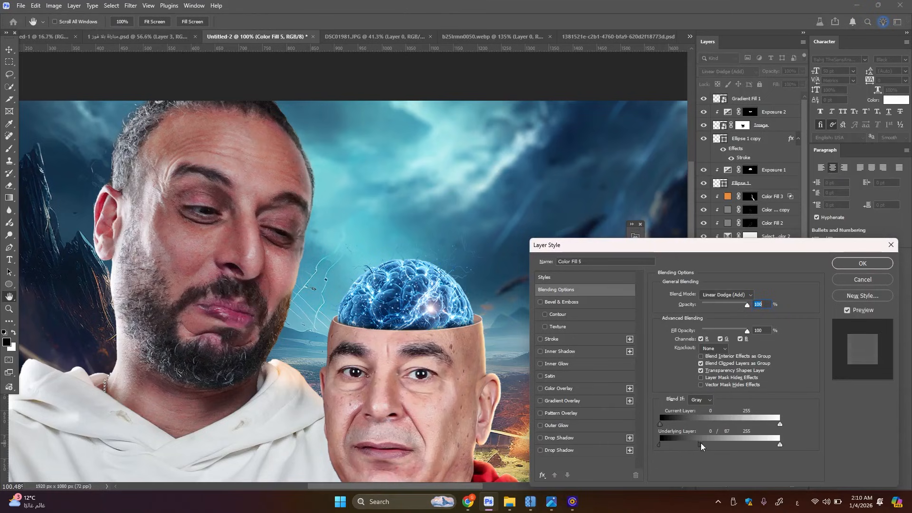
left_click(863, 263)
key("b")
scroll(314, 280, "down", 3)
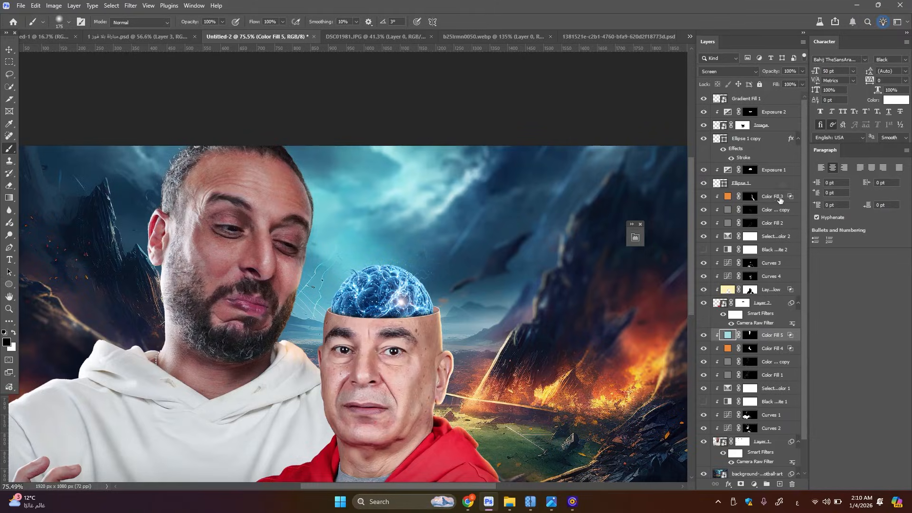
Add a clipped solid color fill above Color Fill 3 for the bald man and set its color to 98d5de sampled from the sky
left_click(779, 199)
left_click(754, 484)
left_click(765, 308)
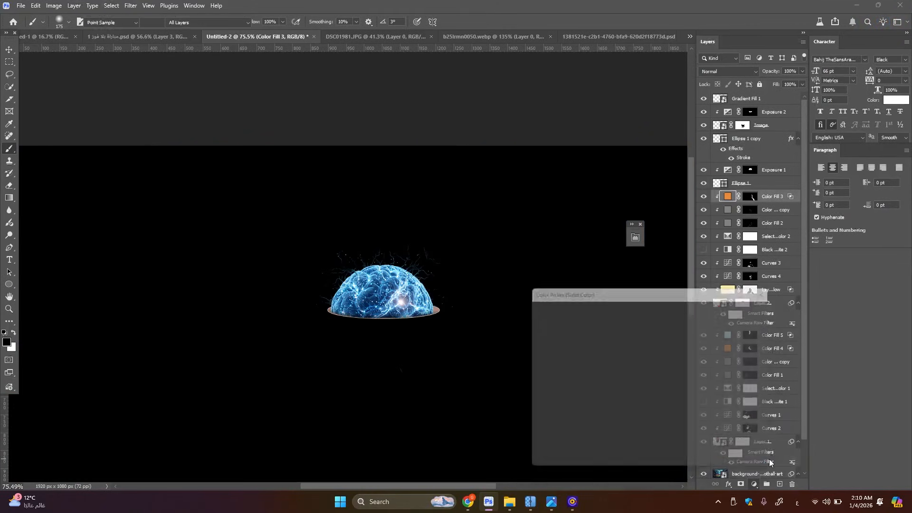
key("Return")
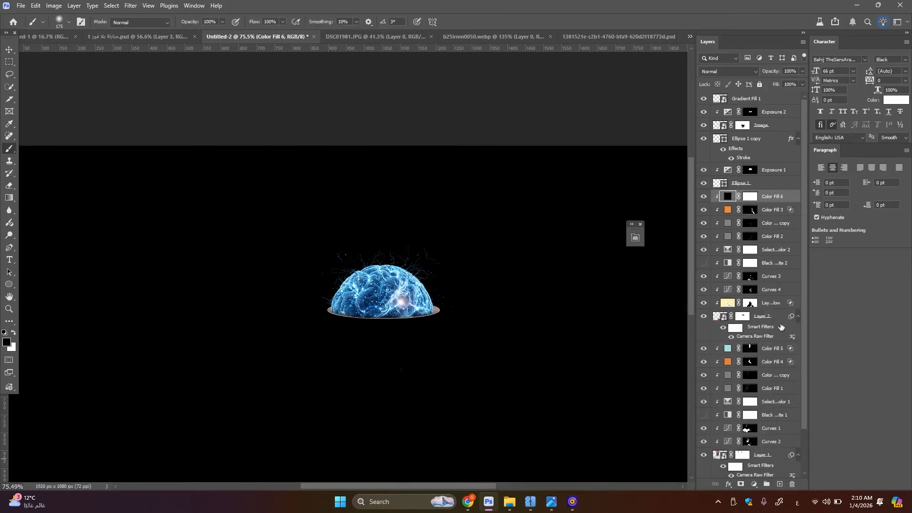
left_click(725, 200, "alt")
double_click(727, 197)
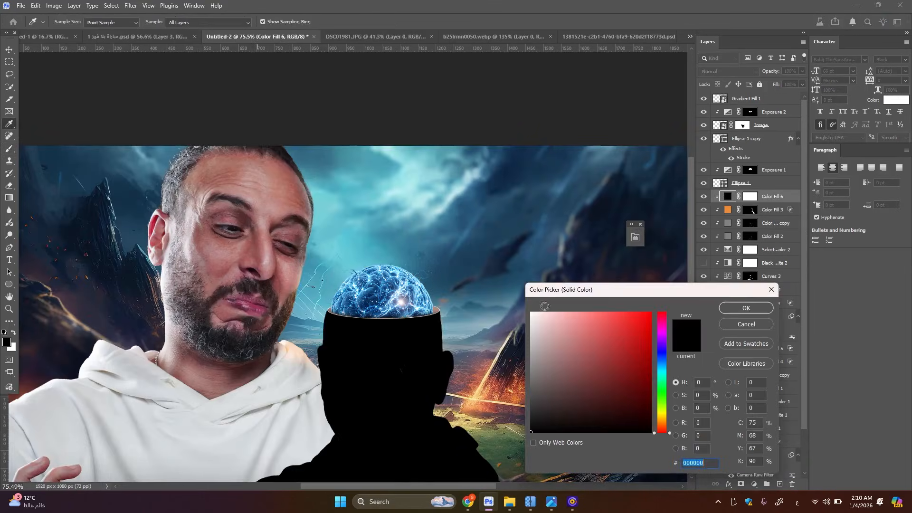
left_click(412, 211)
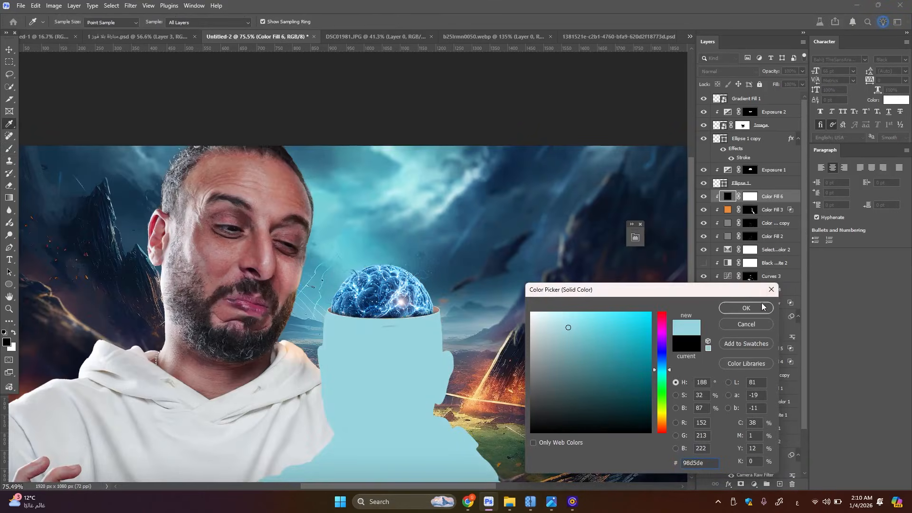
left_click(746, 308)
Set Color Fill 6's blend mode to Screen and invert its mask to black
left_click(728, 71)
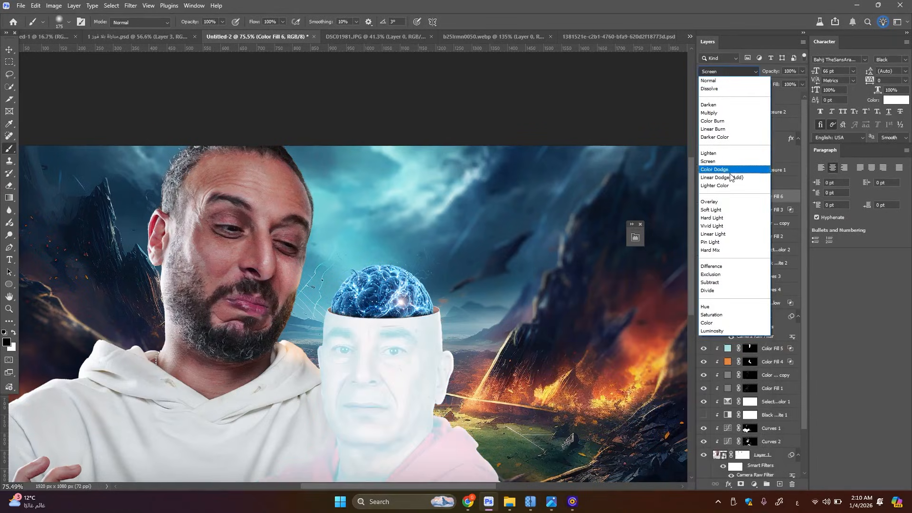
left_click(713, 161)
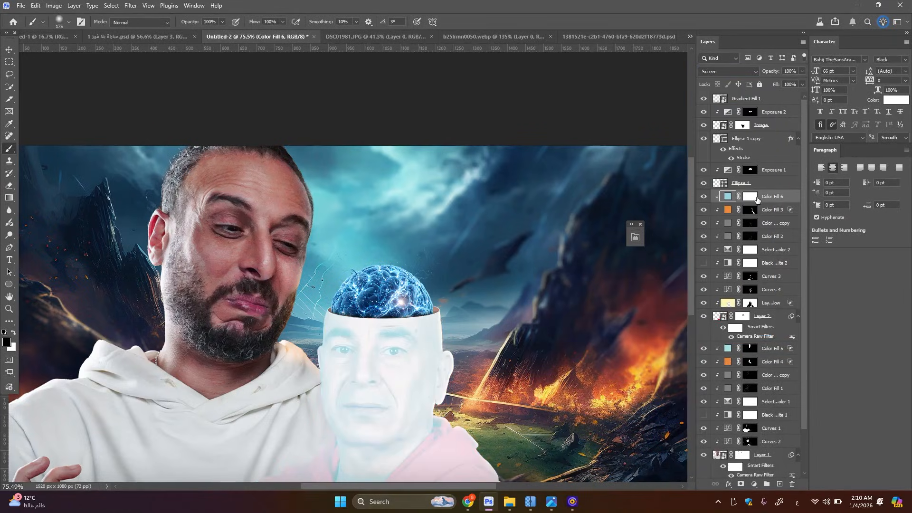
left_click(750, 196)
key("x")
key("ctrl+i")
Paint white on the Color Fill 6 mask with a 50 px brush, adding a cyan rim along the bald man's face edge beside the bearded man
scroll(306, 271, "up", 3)
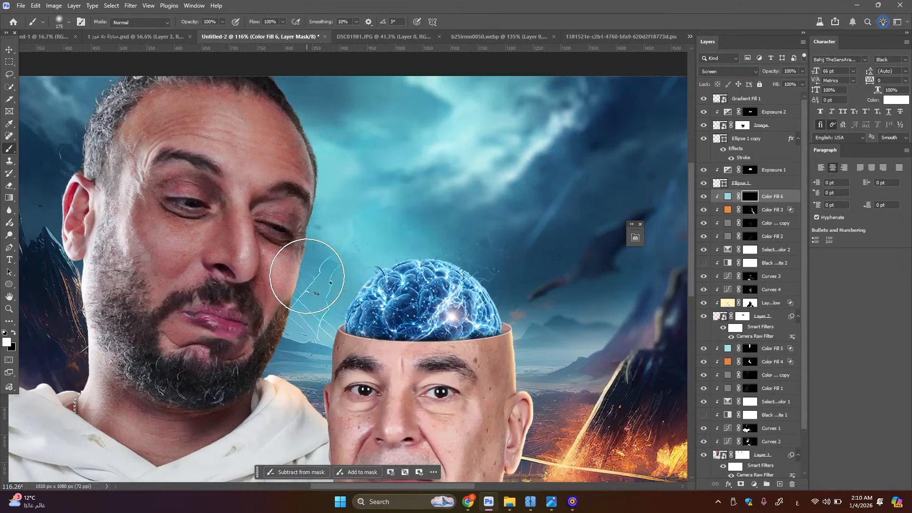
key("bracketleft")
key("bracketleft")
key("bracketleft")
key("bracketleft")
key("bracketleft")
key("bracketleft")
key("bracketleft")
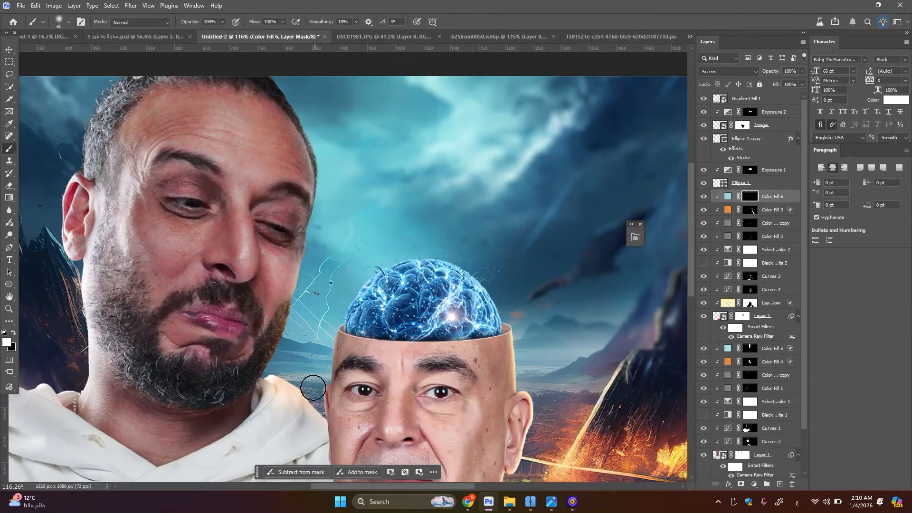
left_click_drag(317, 308, 339, 204)
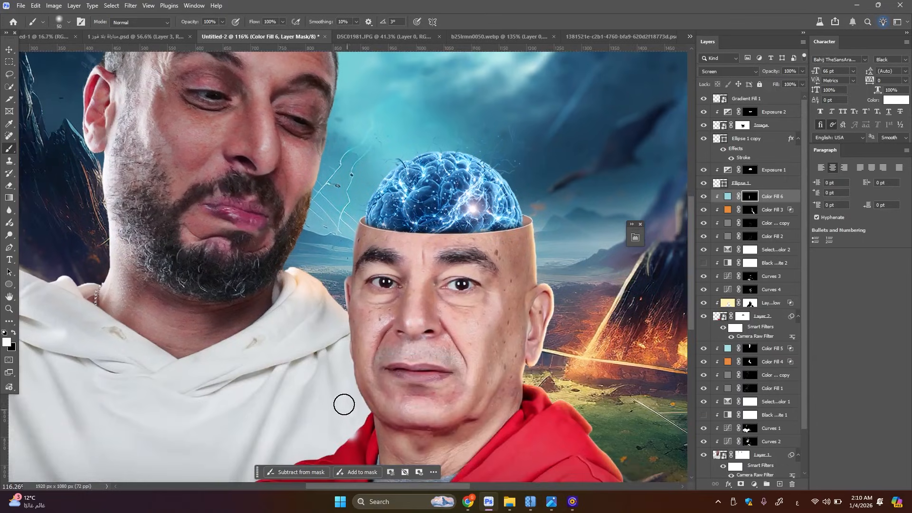
Split Color Fill 6's Blend If underlying-layer black slider to 0 / 85
scroll(345, 375, "down", 3)
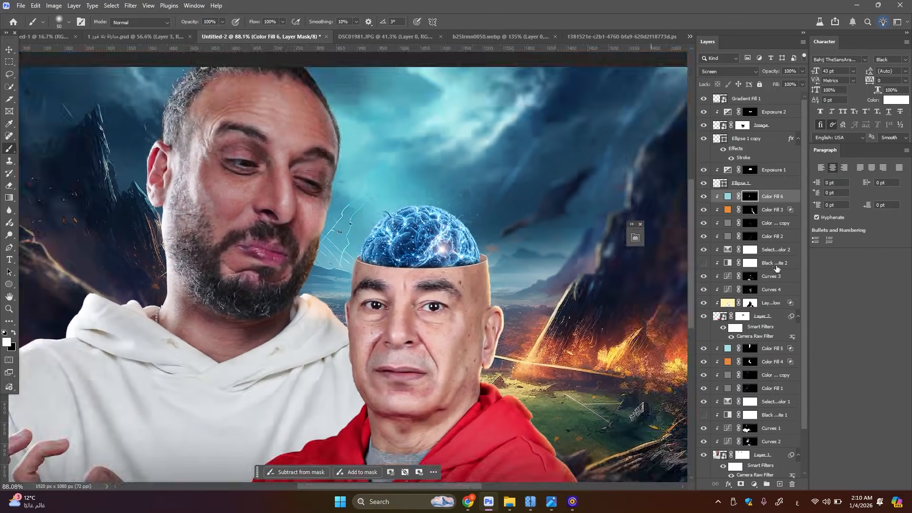
double_click(796, 197)
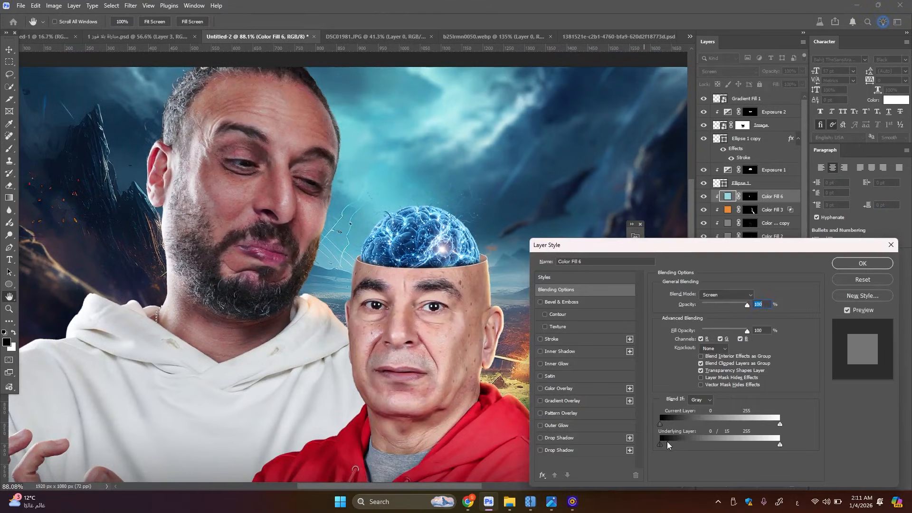
left_click_drag(691, 445, 700, 445)
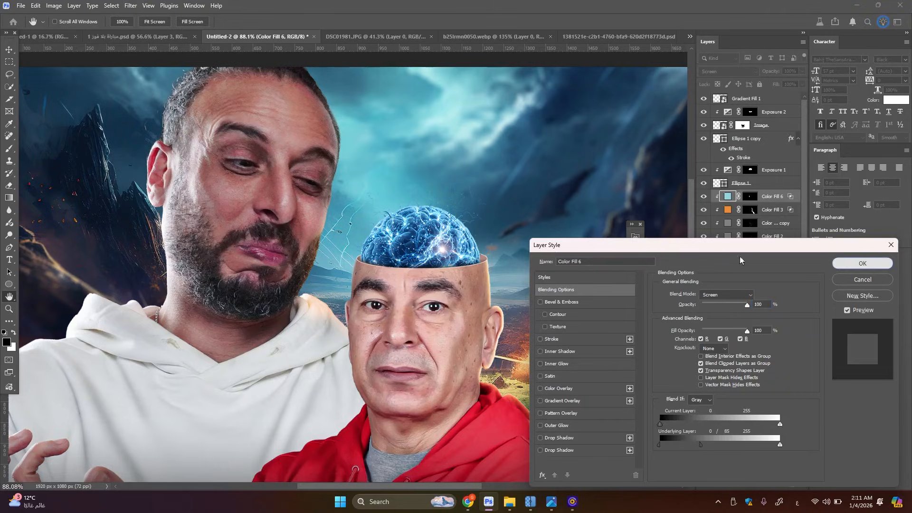
key("Return")
scroll(404, 289, "down", 6)
scroll(404, 290, "up", 2)
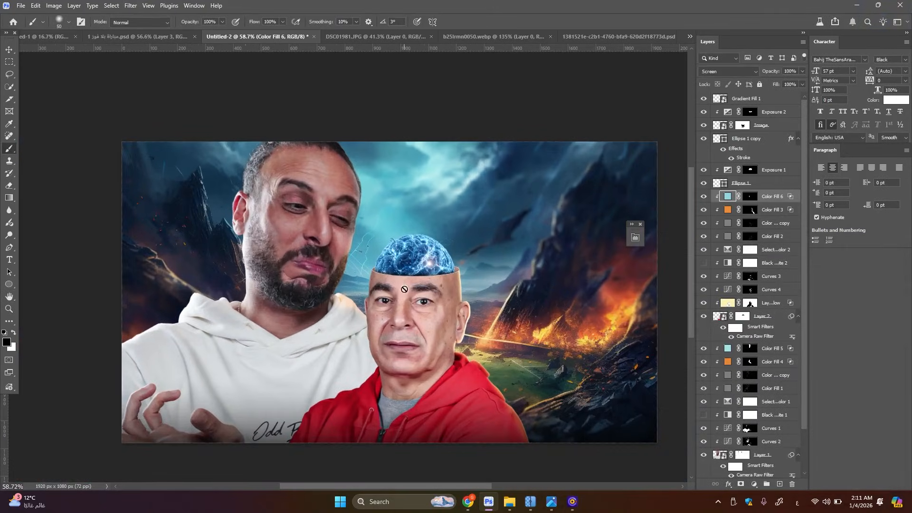
Examine the rim light on both portraits against the background
left_click(9, 49)
scroll(398, 319, "down", 2)
scroll(399, 319, "up", 2)
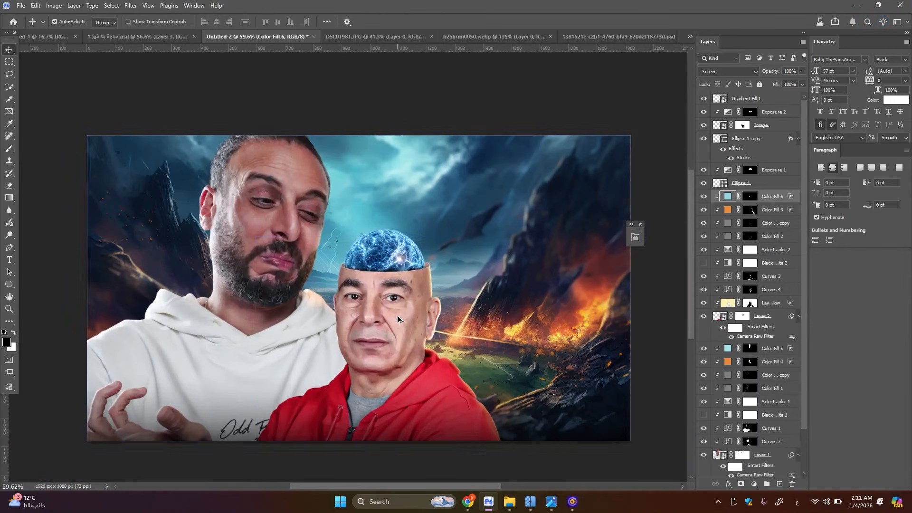
left_click(398, 319)
scroll(398, 319, "up", 2)
scroll(349, 287, "down", 3)
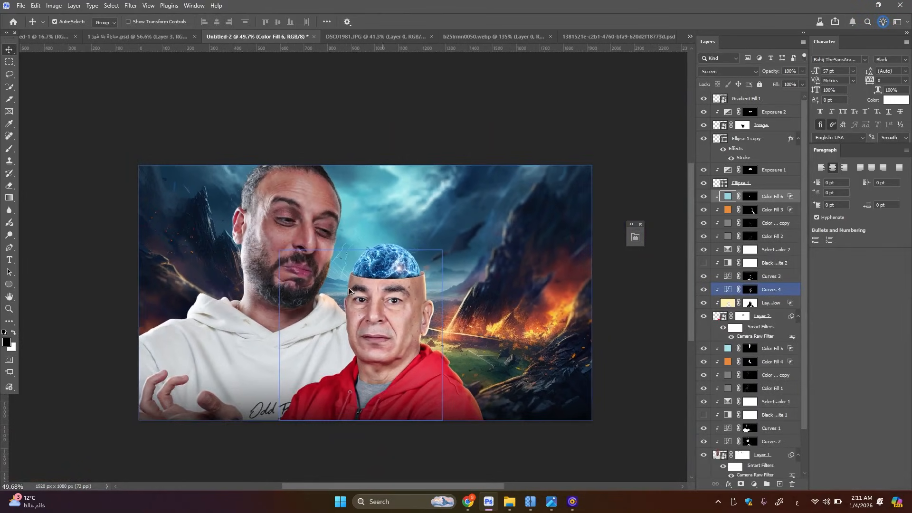
scroll(289, 260, "up", 2)
left_click(290, 260)
scroll(303, 227, "up", 2)
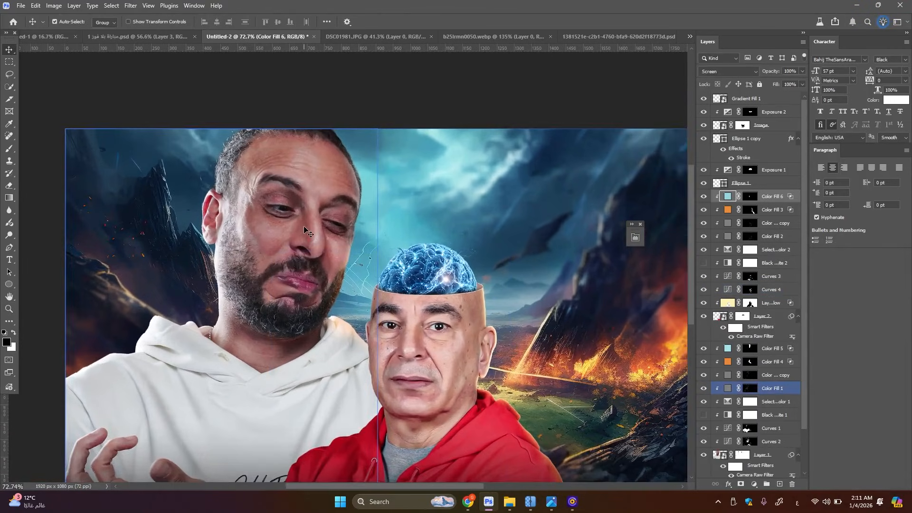
Add an Inner Glow to the bearded man's Layer 1 with Linear Dodge (Add), 100% opacity, Edge source and 9 px size
left_click(762, 454)
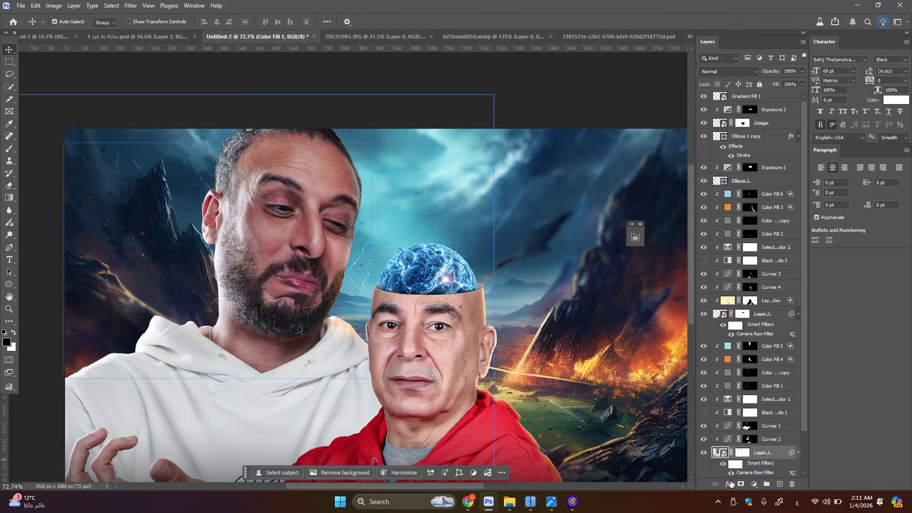
left_click(728, 483)
left_click(746, 404)
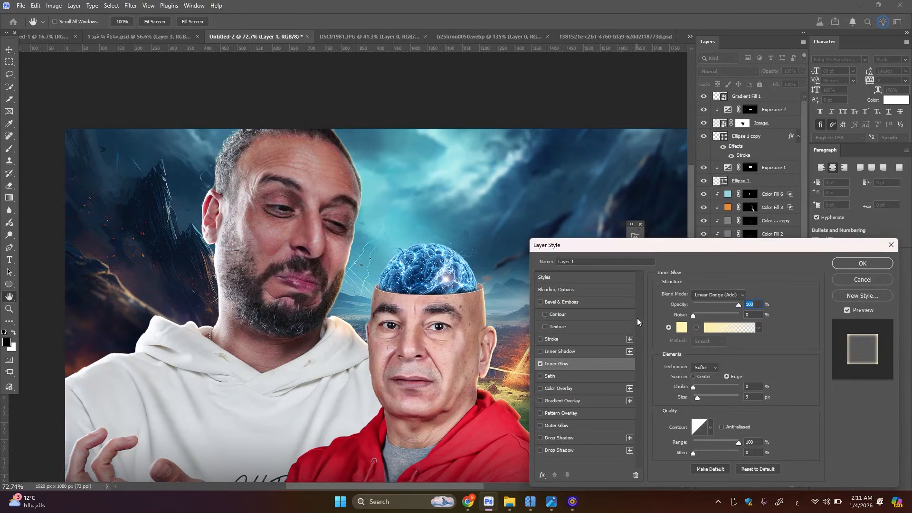
left_click(863, 264)
Separate Layer 1's Inner Glow effect into its own layer and add a layer mask to it
right_click(755, 470)
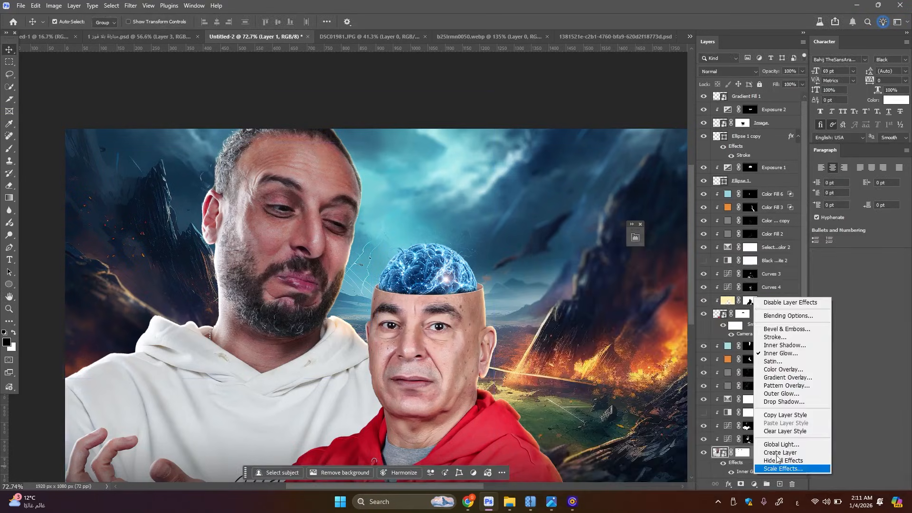
left_click(784, 452)
key("Return")
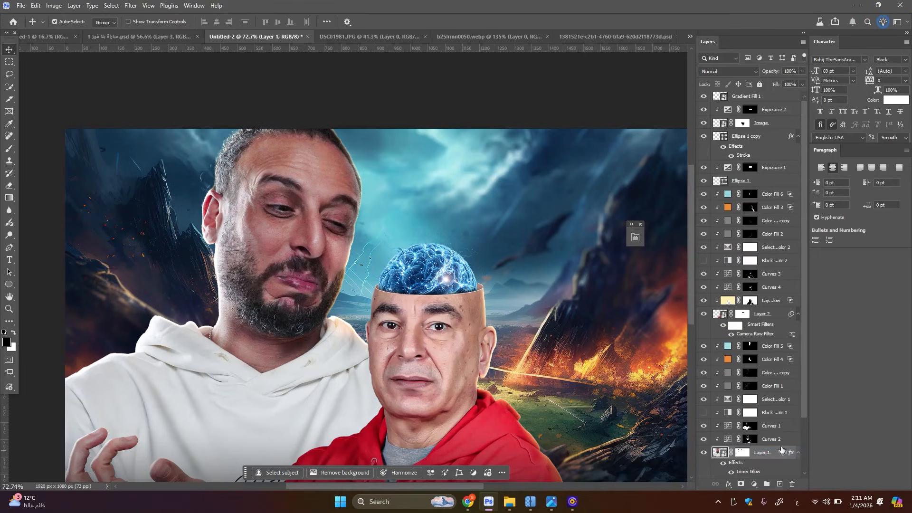
left_click(761, 452)
left_click(741, 484)
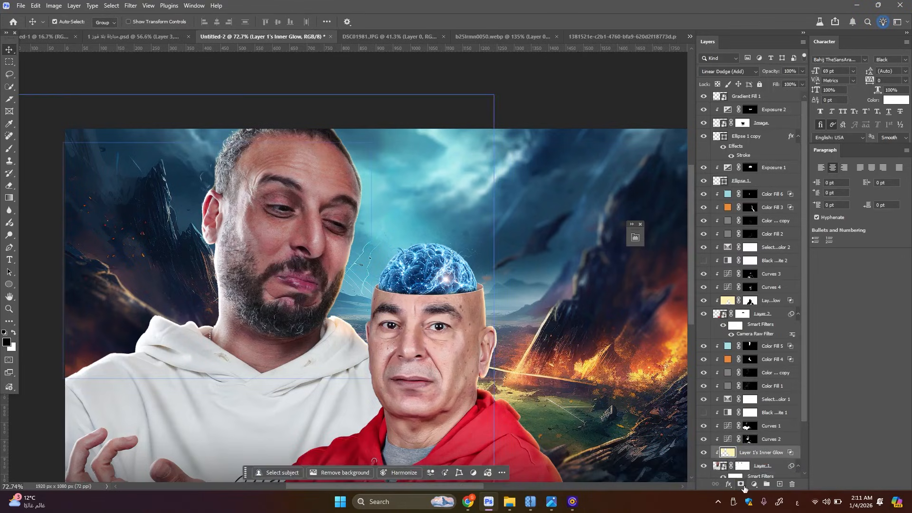
Paint black on the bearded man's glow mask with a 400 px brush to reduce the glow around his head, and compare with the layer hidden
key("x")
left_click(10, 140)
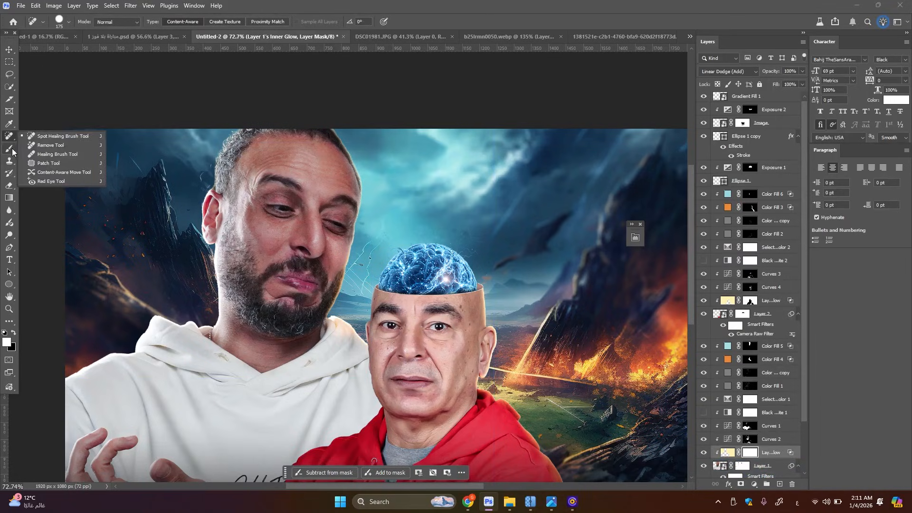
left_click(13, 151)
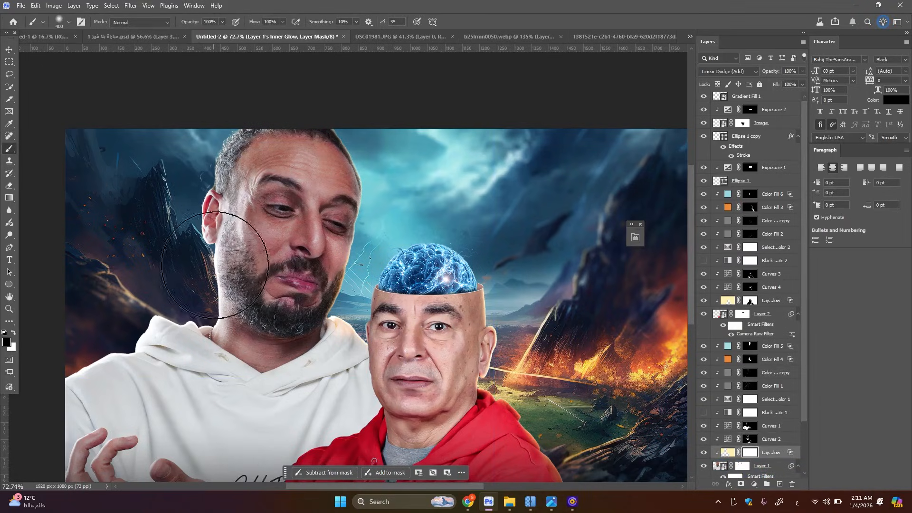
key("bracketright")
key("bracketright")
key("bracketright")
key("bracketright")
key("bracketright")
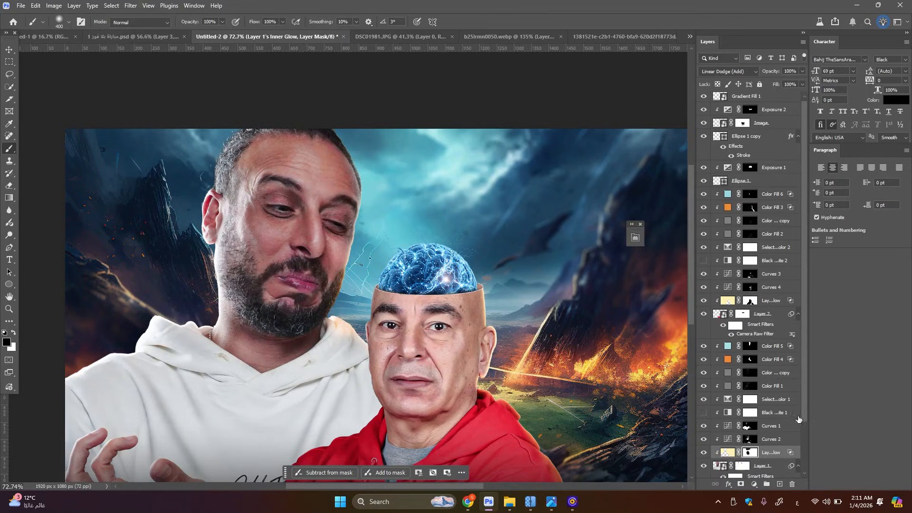
left_click(702, 453)
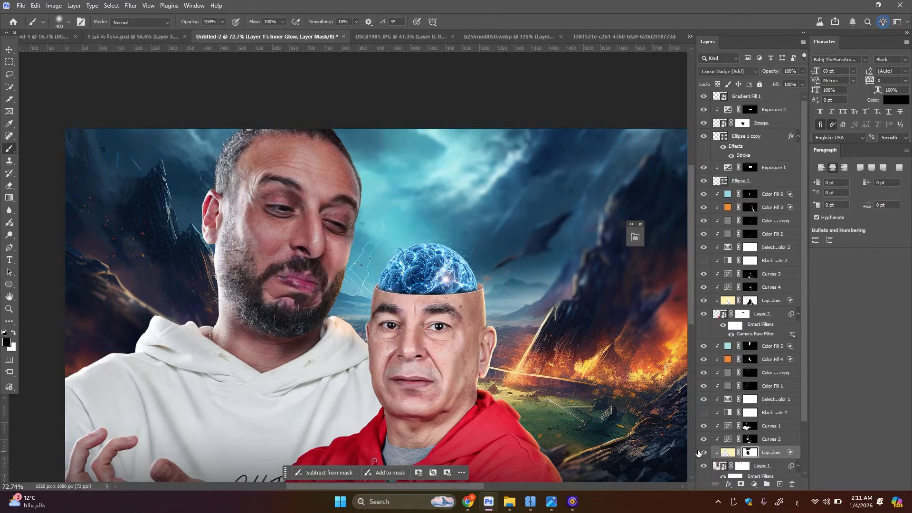
left_click(702, 453)
scroll(373, 247, "down", 6)
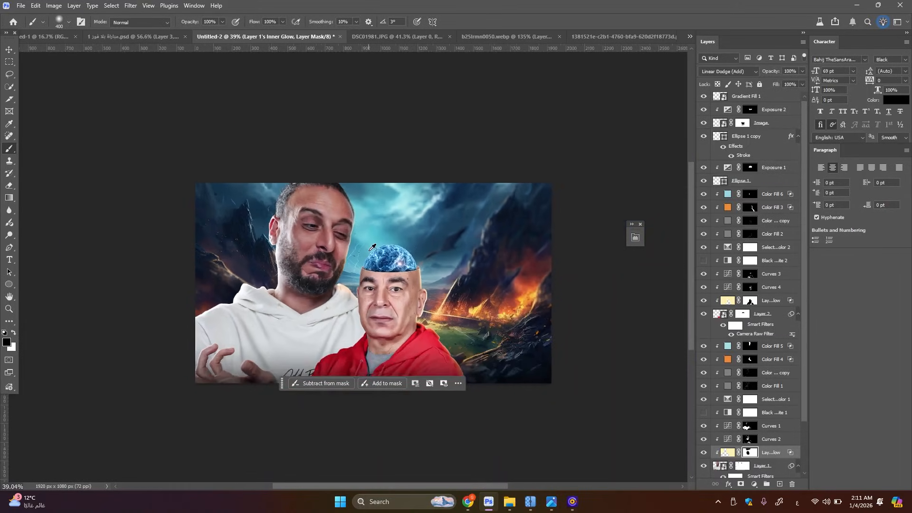
Add a Color Lookup adjustment layer directly above Gradient Fill 1 at the top of the layer stack
scroll(372, 248, "up", 3)
left_click(8, 51)
scroll(312, 199, "up", 4)
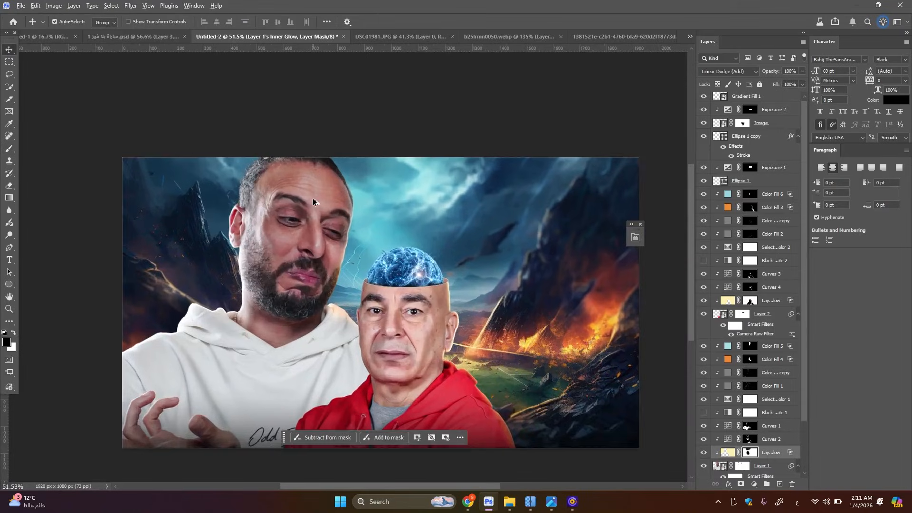
scroll(312, 198, "down", 5)
scroll(751, 142, "up", 1)
left_click(754, 98)
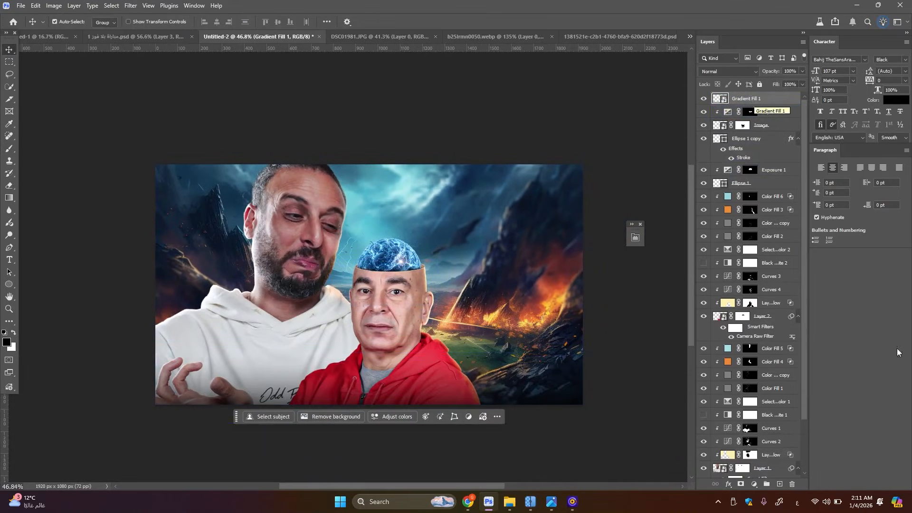
left_click(763, 473)
left_click(754, 483)
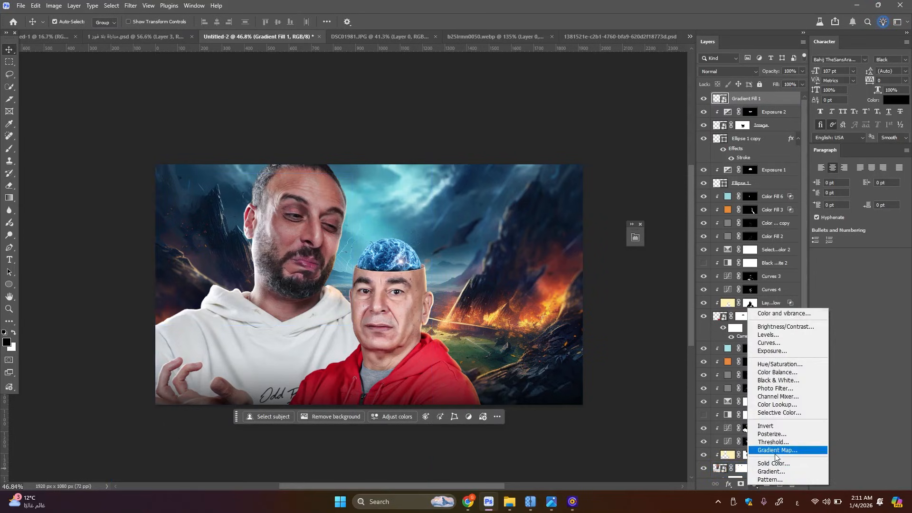
left_click(774, 404)
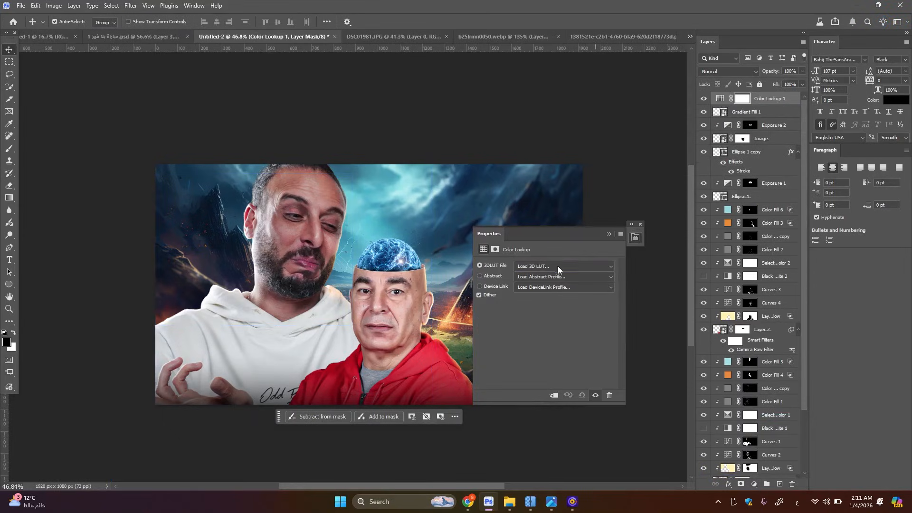
Compare 3D LUTs including 3Strip.look, Candlelight.CUBE, Crisp_Winter.look and FallColors.look on the Color Lookup layer, and apply filmstock_50.3dl
left_click(558, 266)
left_click(506, 237)
key("Down")
left_click(411, 292)
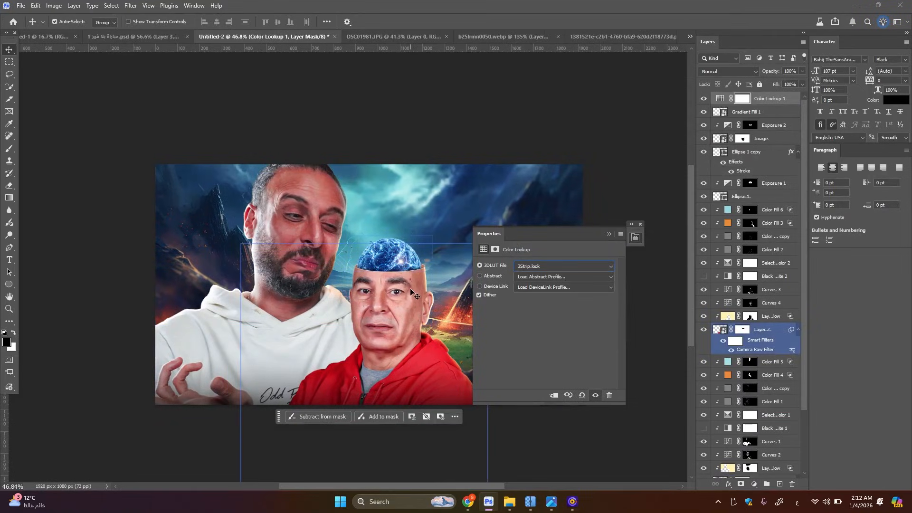
left_click(437, 291)
key("Down")
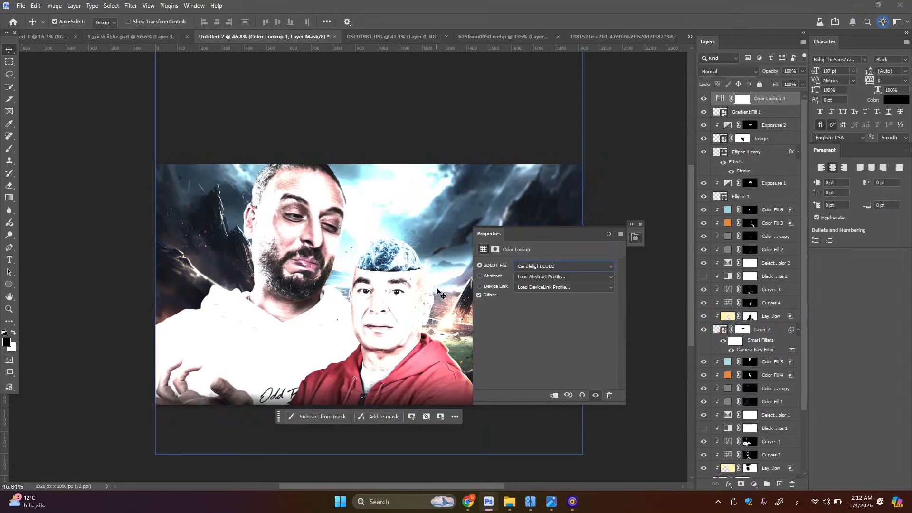
key("Down")
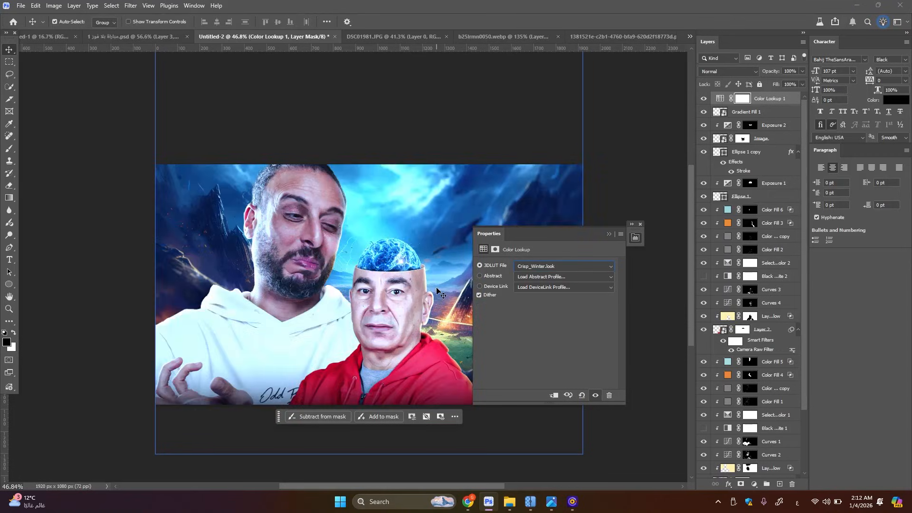
key("Down")
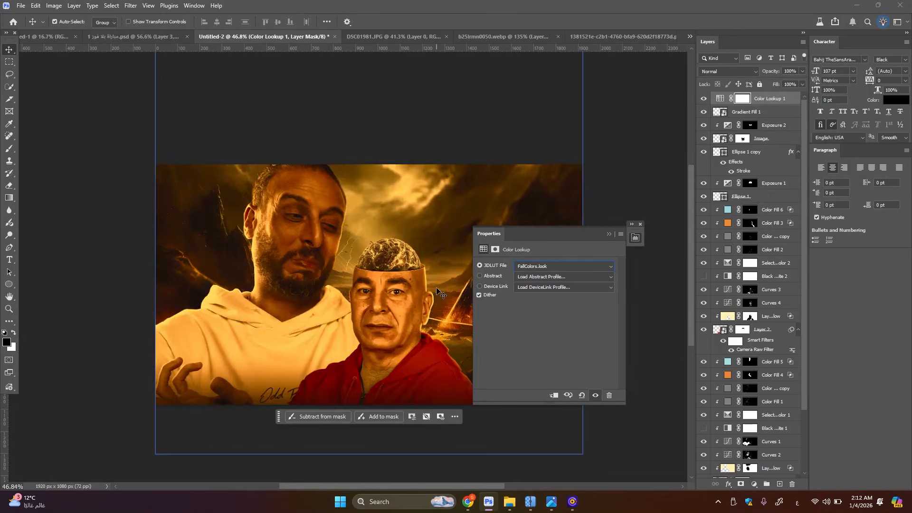
key("Down")
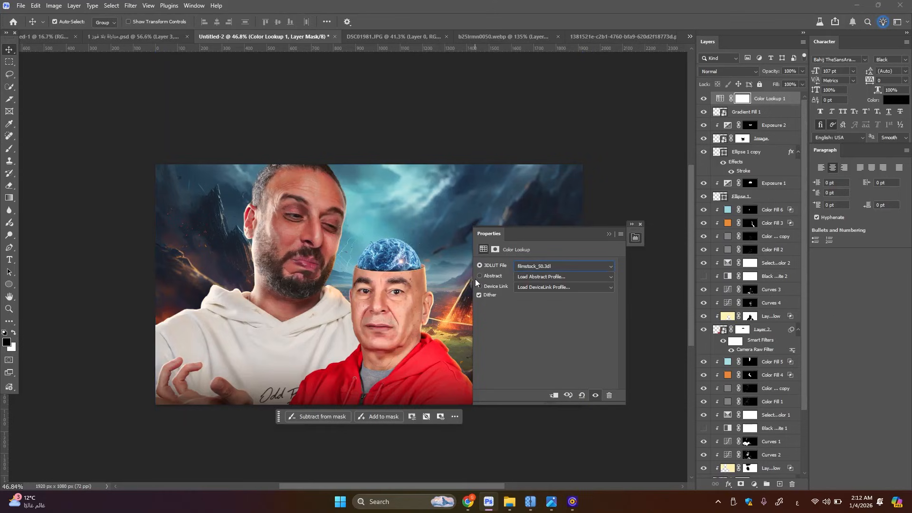
key("Up")
key("Up")
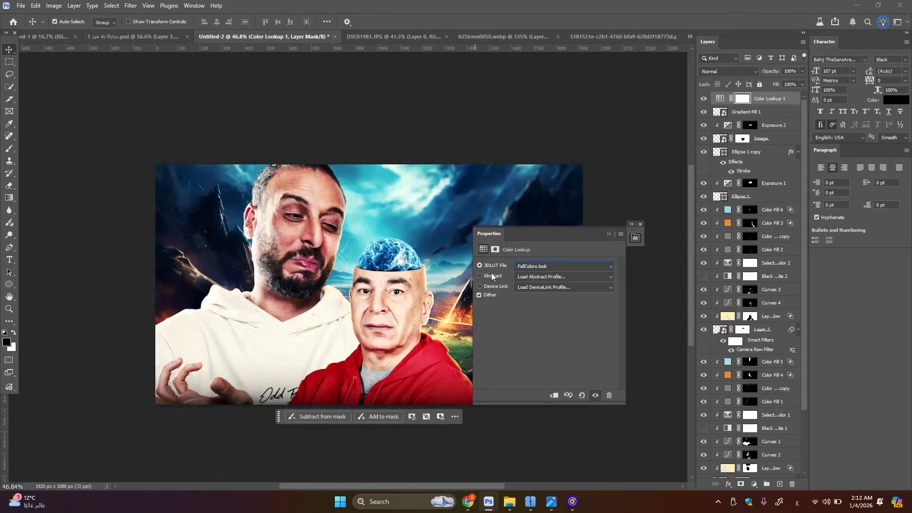
Set the Color Lookup layer's opacity to 20% and compare the thumbnail with the layer hidden and shown
left_click(609, 232)
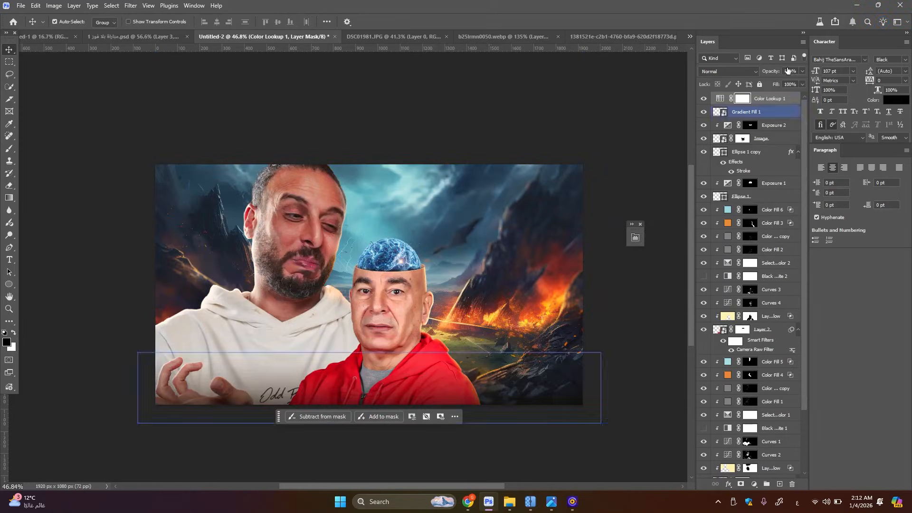
left_click_drag(758, 75, 759, 79)
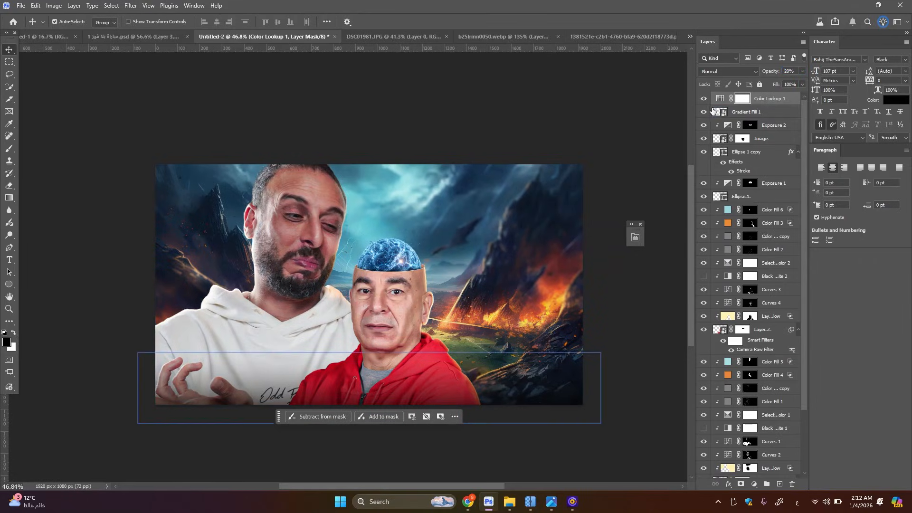
left_click(704, 101)
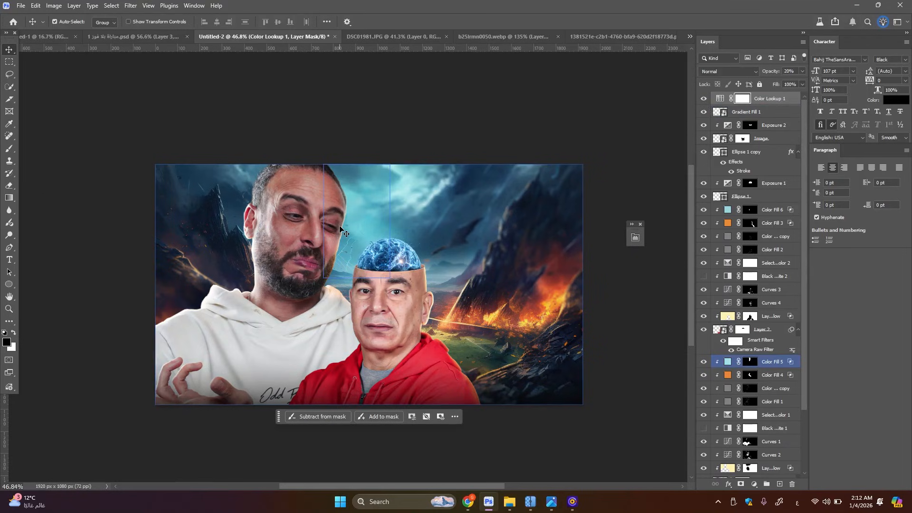
scroll(482, 274, "up", 3)
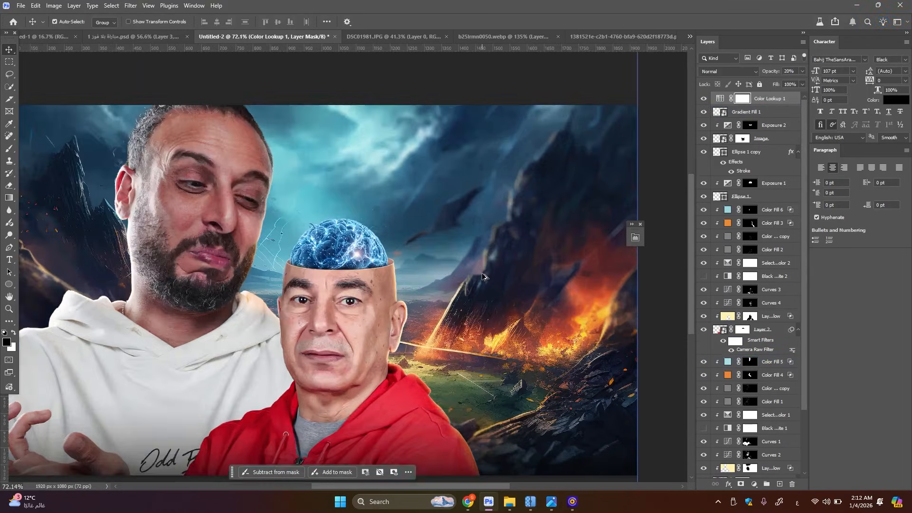
scroll(482, 274, "down", 4)
scroll(483, 274, "up", 4)
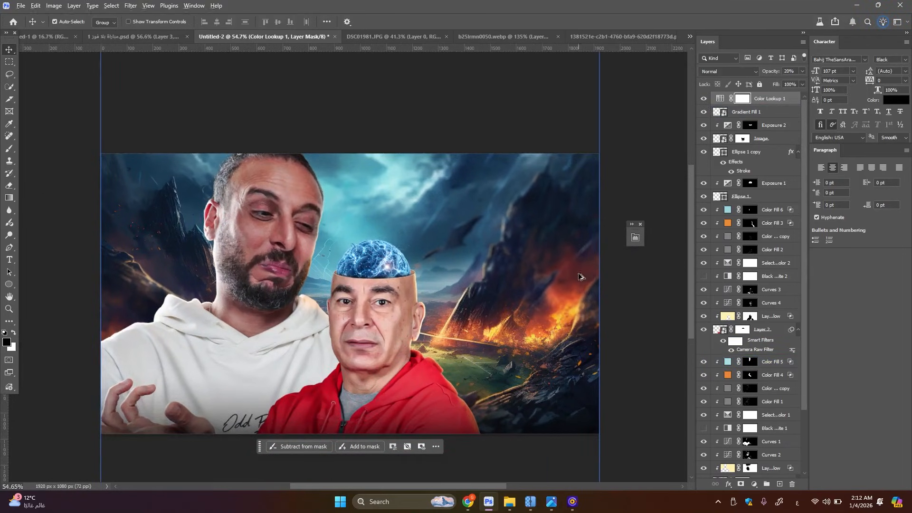
scroll(328, 132, "up", 3)
scroll(339, 70, "down", 2)
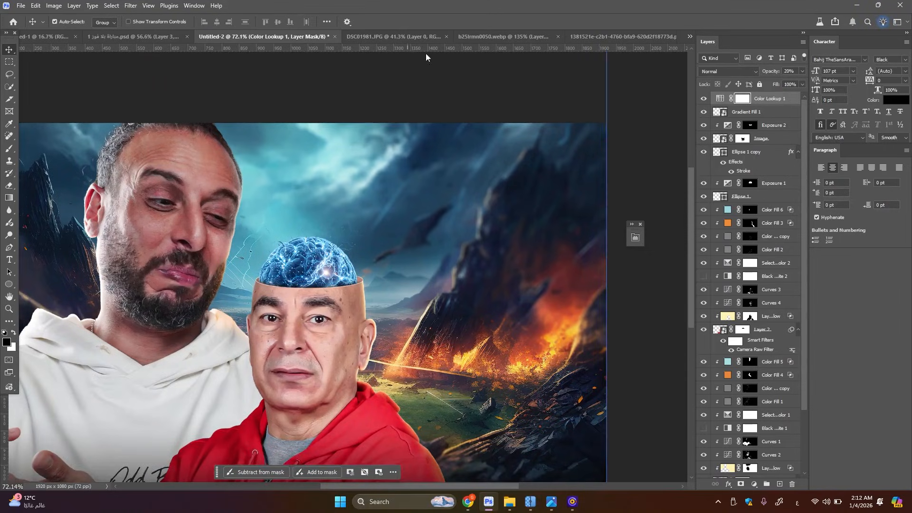
In the finished reference thumbnail document, copy the layer style of the orange "بلا" title text
left_click(142, 37)
scroll(481, 188, "down", 2)
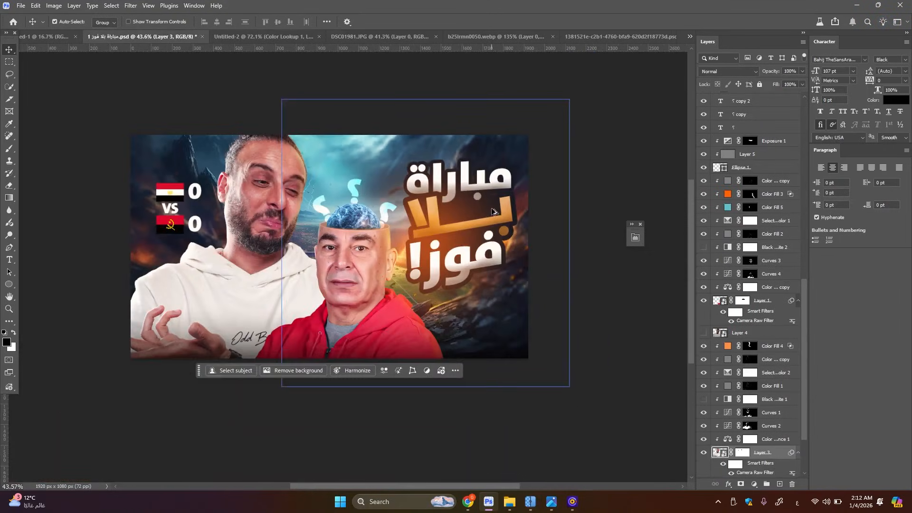
scroll(481, 188, "up", 2)
scroll(488, 238, "up", 2)
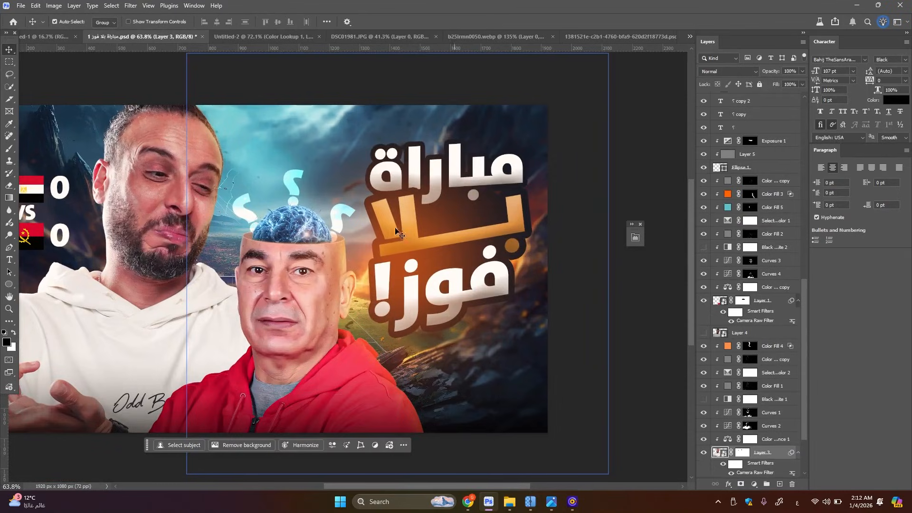
scroll(490, 181, "up", 3)
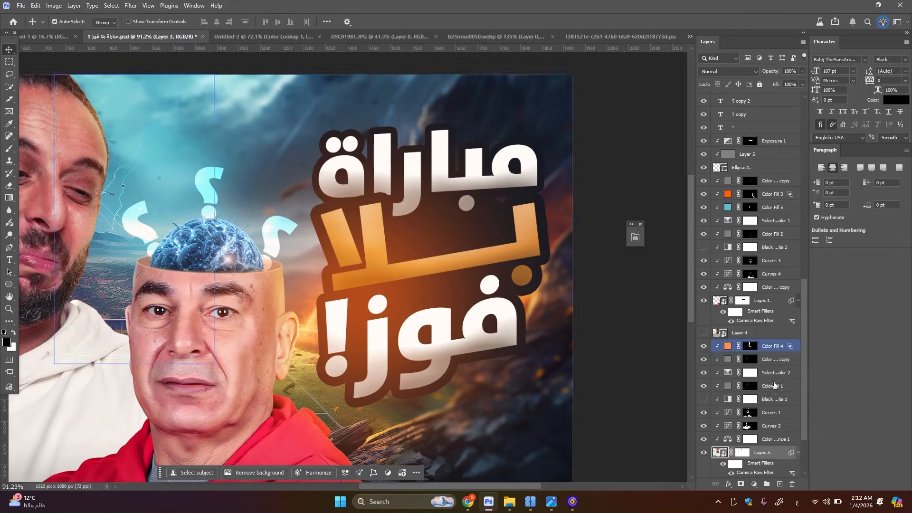
scroll(776, 328, "up", 6)
scroll(774, 329, "up", 3)
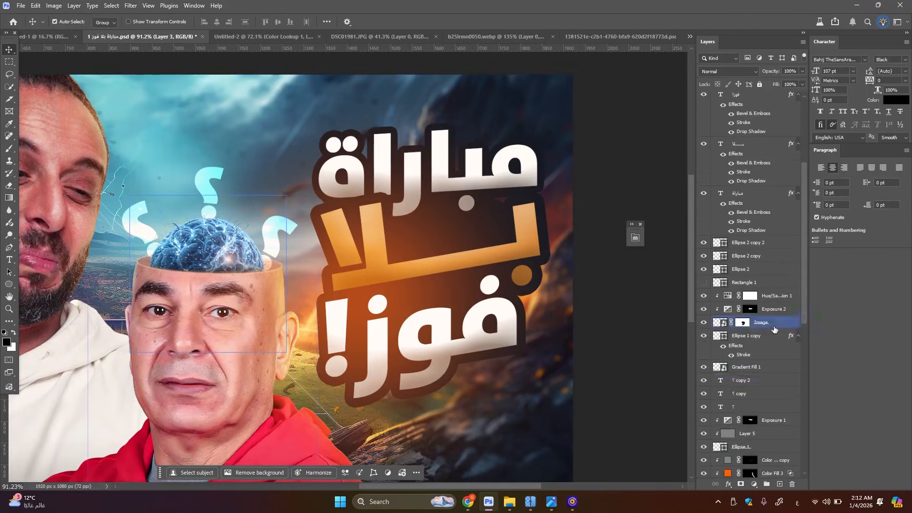
left_click(753, 184)
right_click(753, 198)
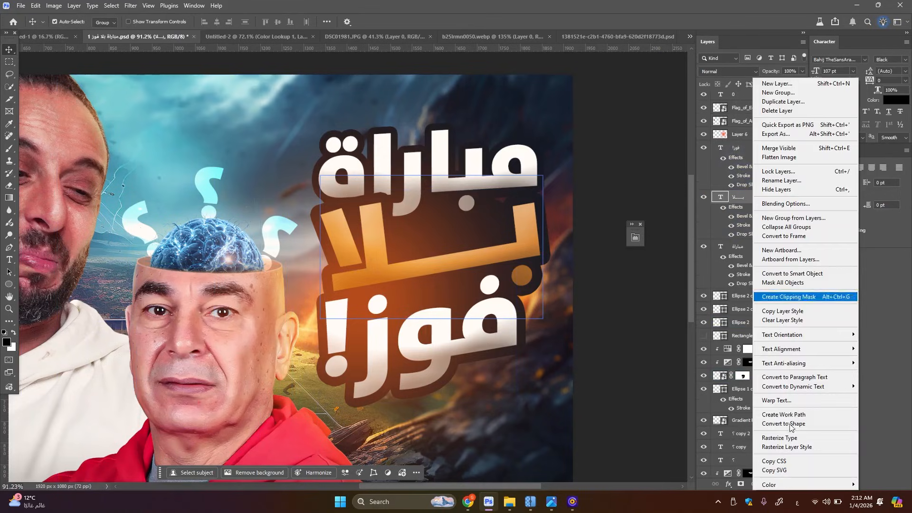
left_click(786, 310)
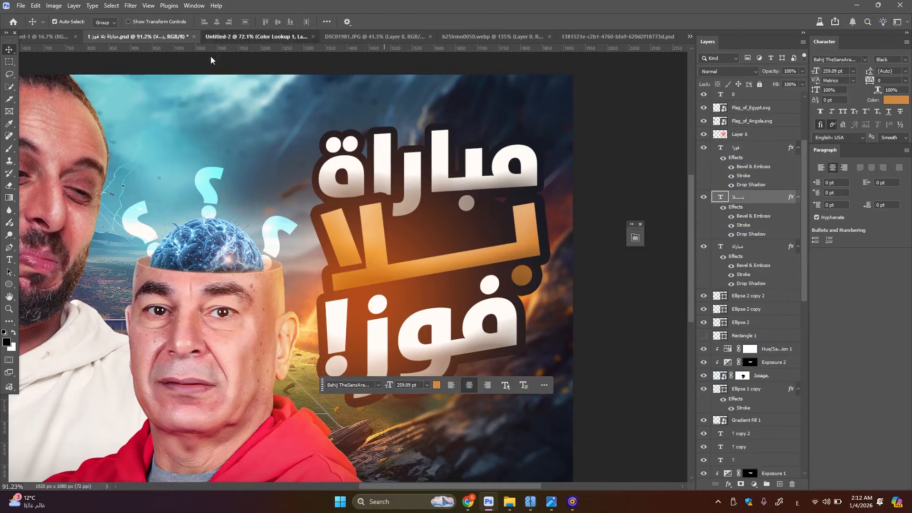
In Untitled-2, add the title text "مباراة" beside the bald man's head and scale it up to about 300%
left_click(257, 36)
key("t")
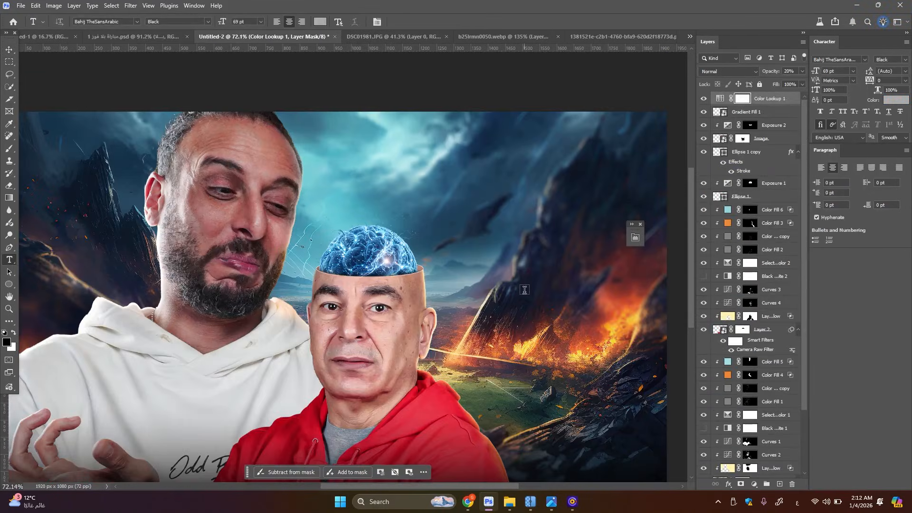
left_click(524, 289)
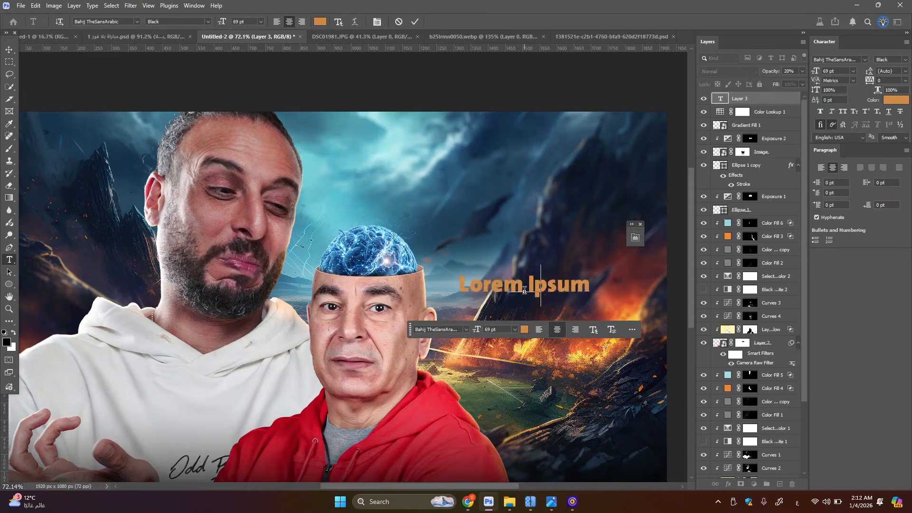
type("مباراة")
left_click(9, 50)
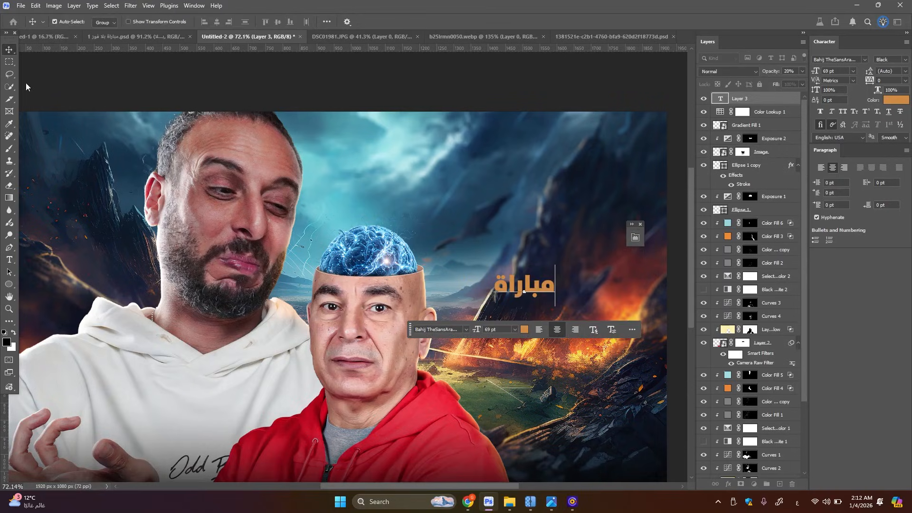
key("ctrl+t")
left_click_drag(555, 290, 616, 290)
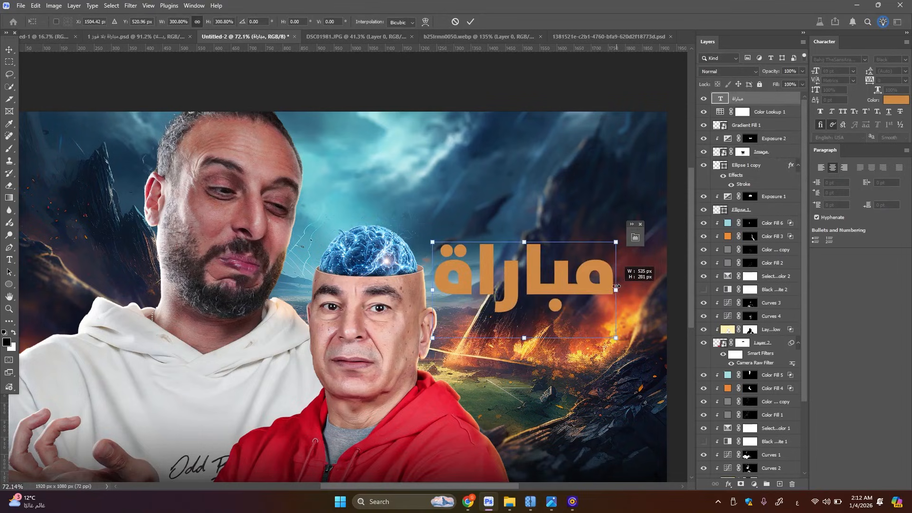
left_click(474, 21)
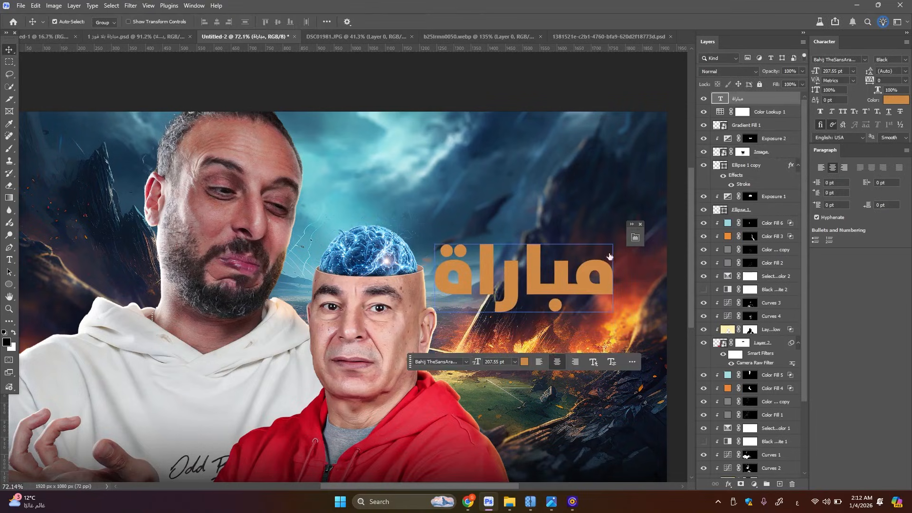
key("Return")
Change the "مباراة" text colour to white
left_click(322, 21)
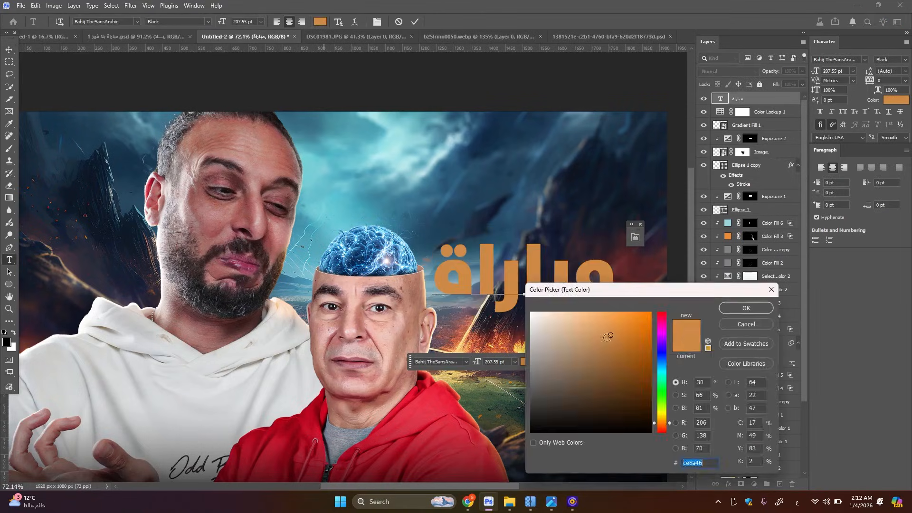
left_click(555, 305)
left_click(745, 309)
left_click(415, 21)
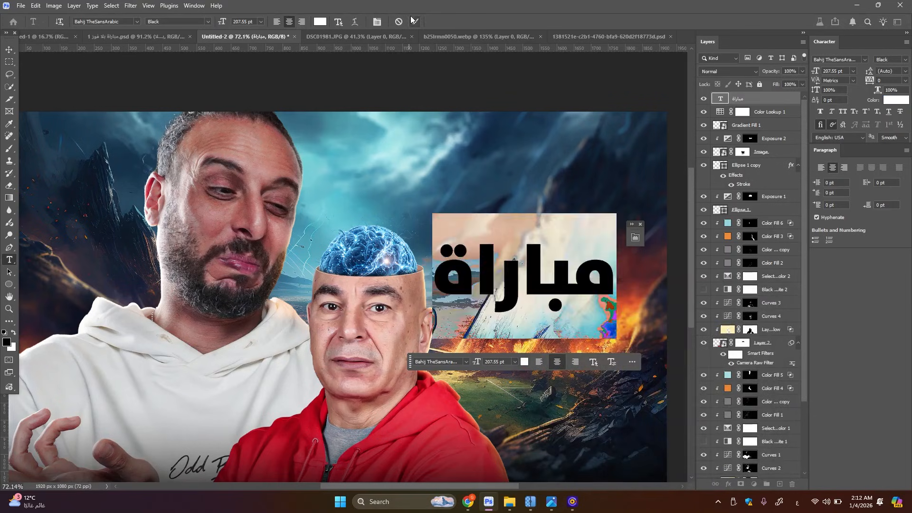
Paste the copied Bevel & Emboss, Stroke and Drop Shadow layer style onto the "مباراة" text layer
key("v")
right_click(780, 97)
left_click(809, 329)
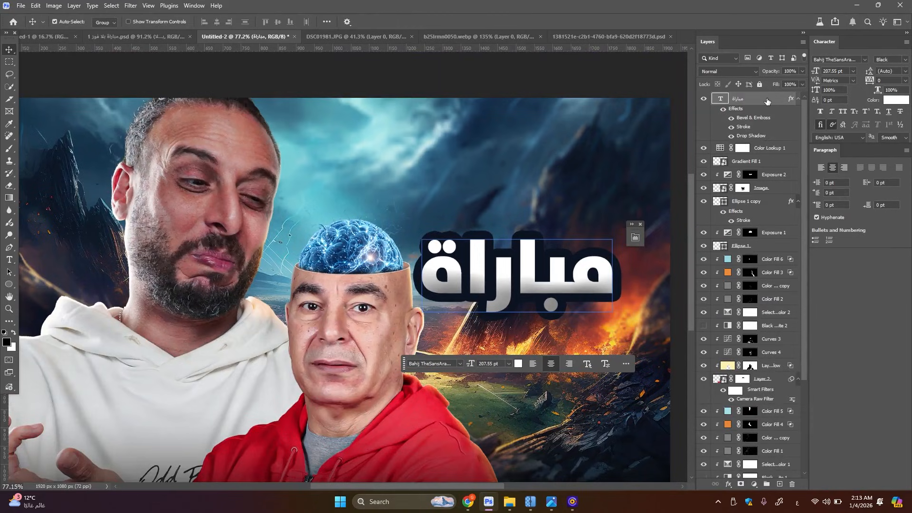
Examine the Bevel & Emboss, Stroke and Drop Shadow settings in the "مباراة" text's layer style
double_click(767, 100)
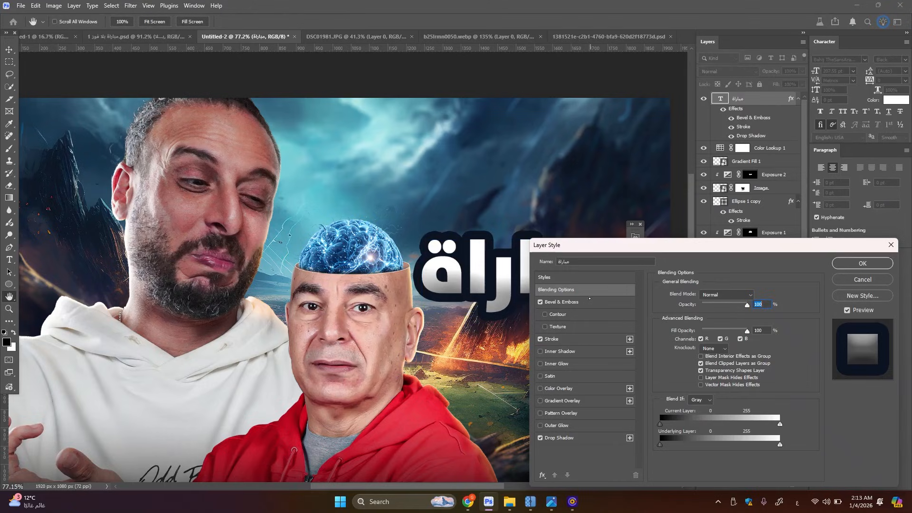
left_click(590, 299)
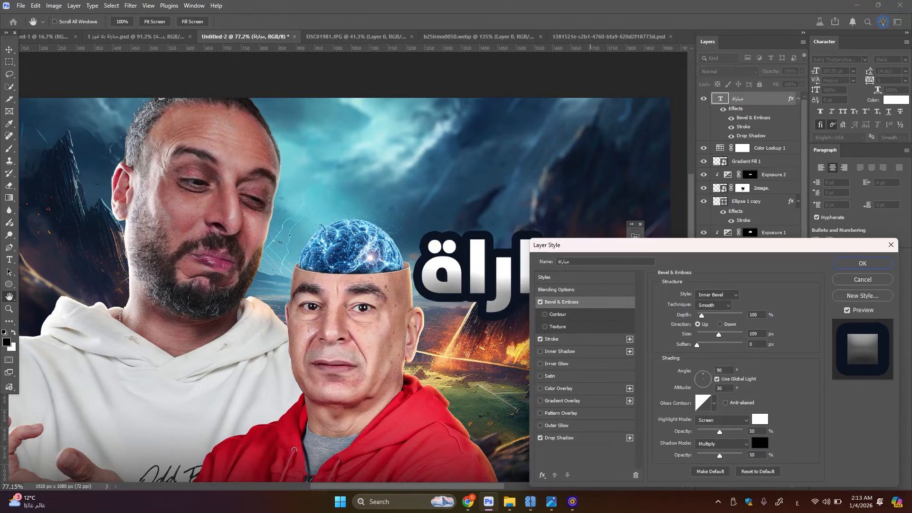
left_click(580, 340)
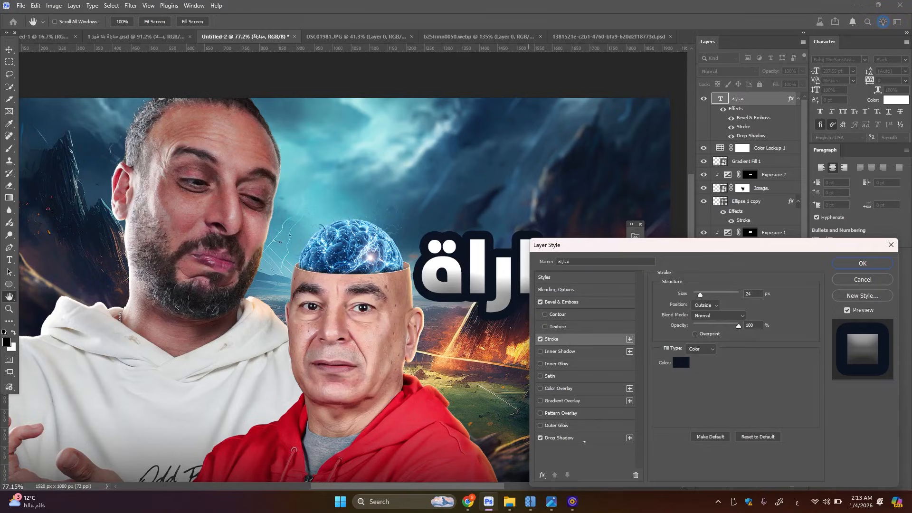
left_click(584, 439)
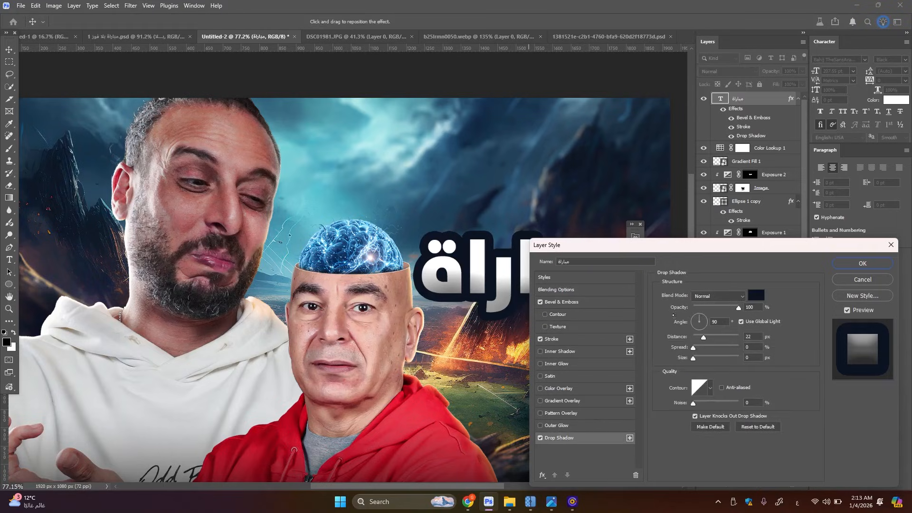
left_click_drag(711, 341, 704, 338)
left_click(847, 268)
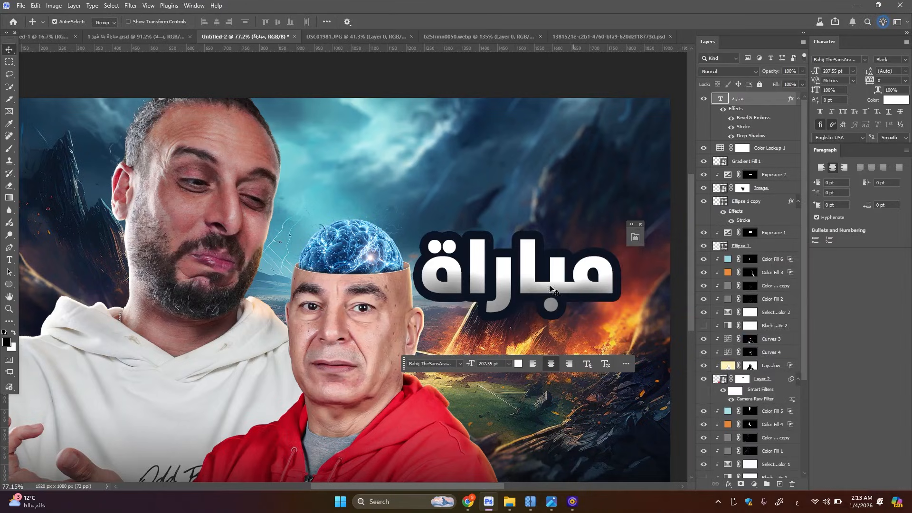
Duplicate the "مباراة" title text directly below the original and change the copy's wording to "فوز!"
left_click_drag(554, 279, 551, 379)
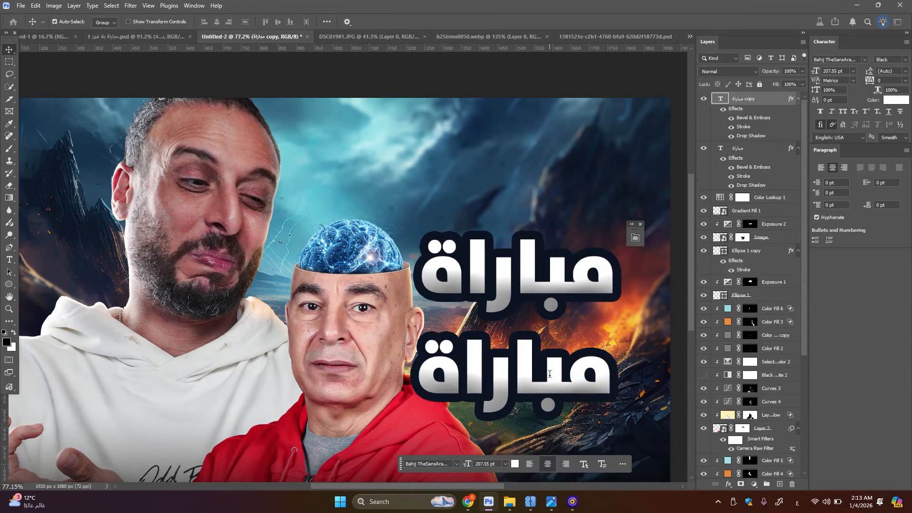
double_click(549, 373)
type("فوز")
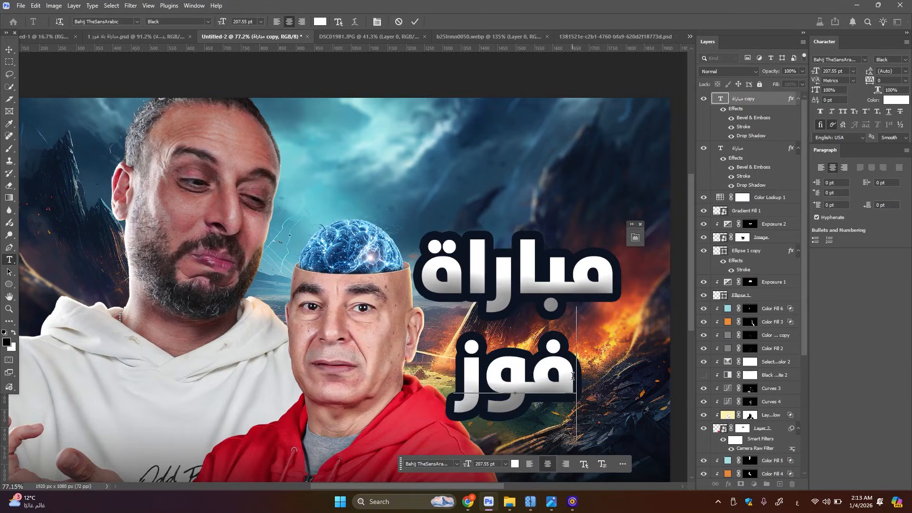
type("!")
key("ctrl+Return")
key("v")
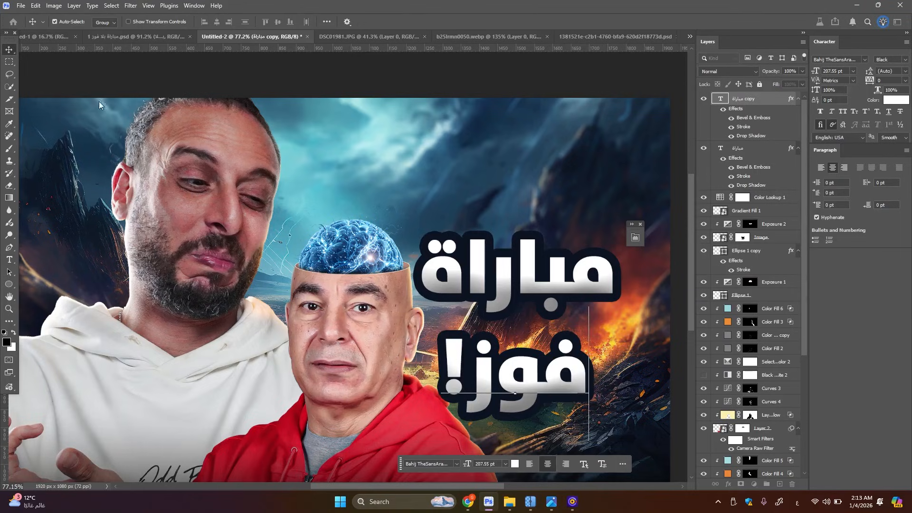
Duplicate the "مباراة" text again between the two title lines and change the middle line's wording to "بـــلا"
mouse_move(539, 284)
left_mouse_down()
mouse_move(539, 234)
mouse_move(539, 299)
left_mouse_up()
key("t")
double_click(539, 298)
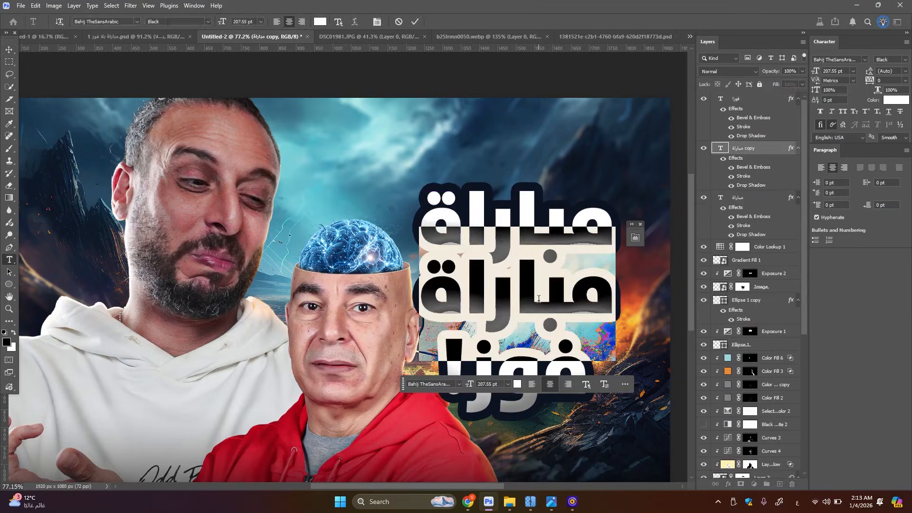
type("بـــ")
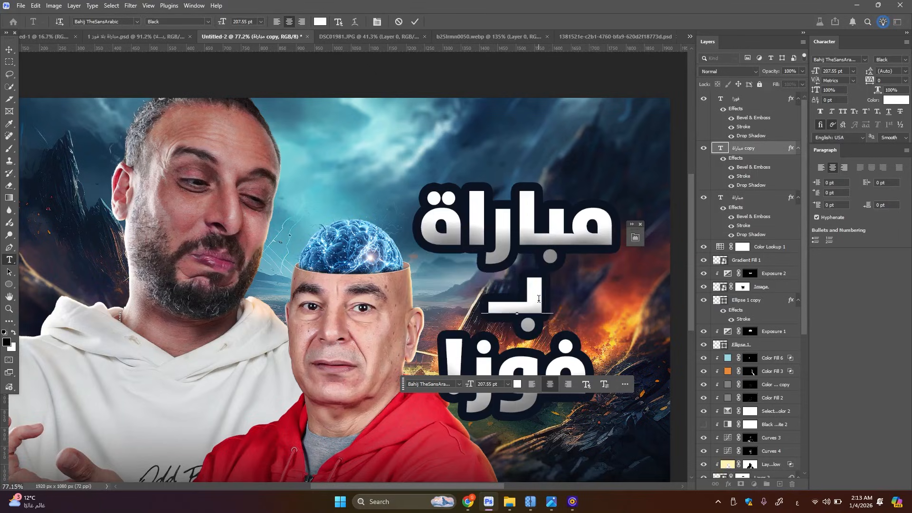
type("لا")
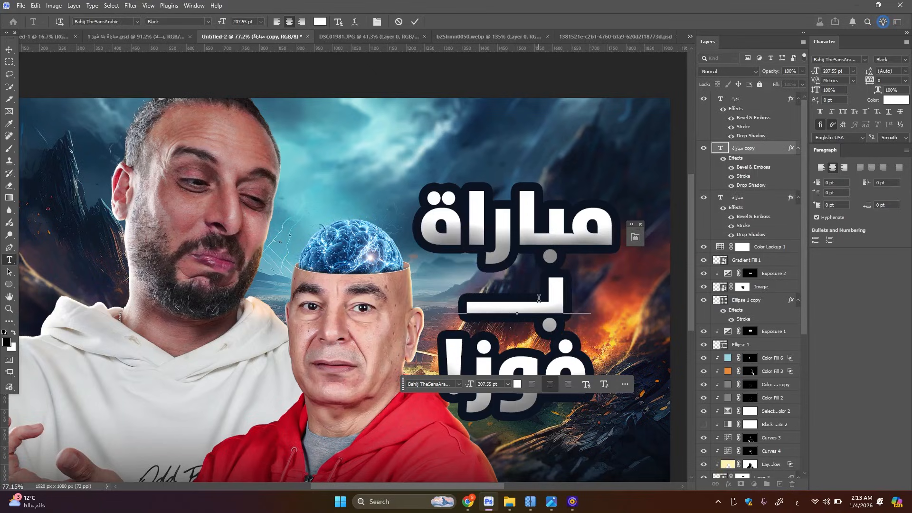
key("ctrl+Return")
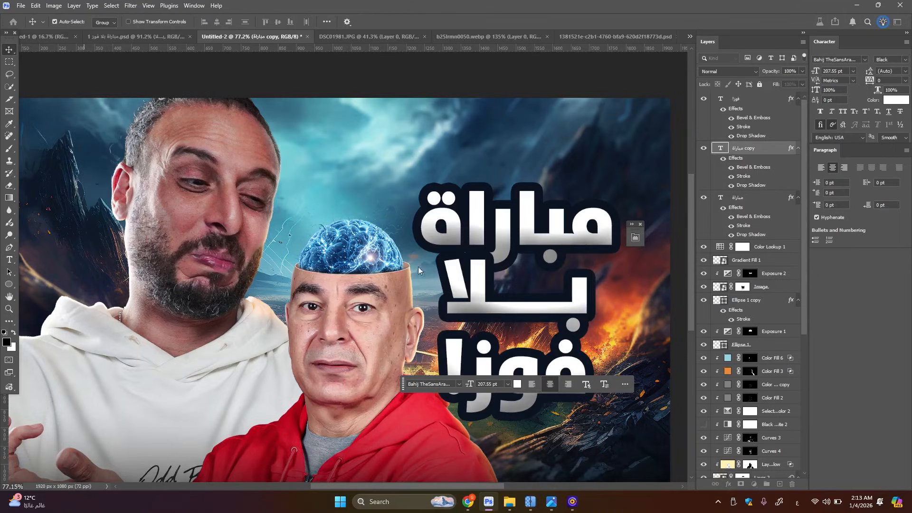
Scale the "بـــلا" text to about 114% and rotate it about -8.6° so it tilts between the other lines
key("ctrl+t")
left_click_drag(443, 309, 432, 310)
left_click_drag(636, 272, 633, 252)
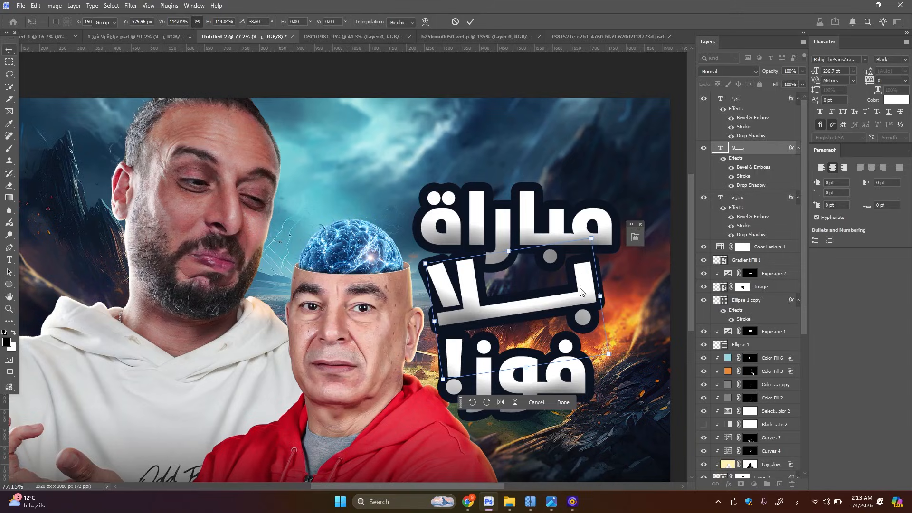
key("Return")
Recolour the "بـــلا" text with an orange sampled from the fire in the background
double_click(583, 308)
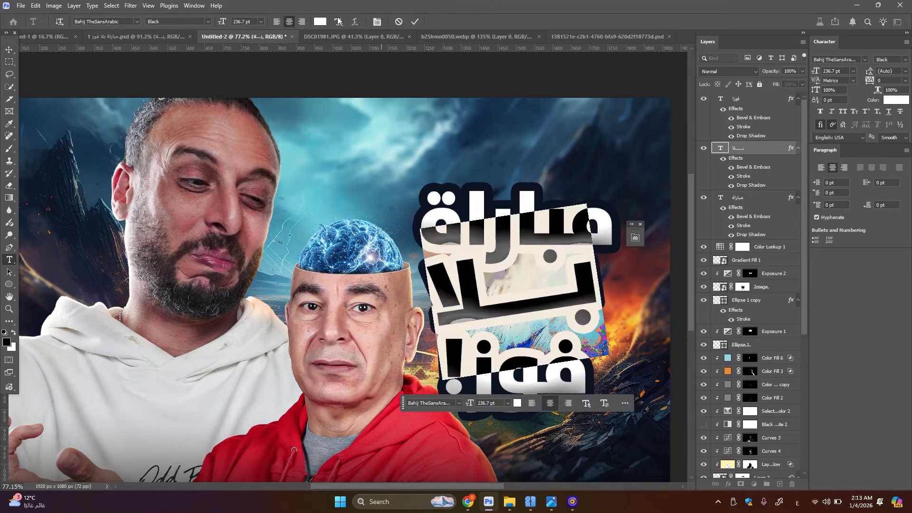
left_click(318, 23)
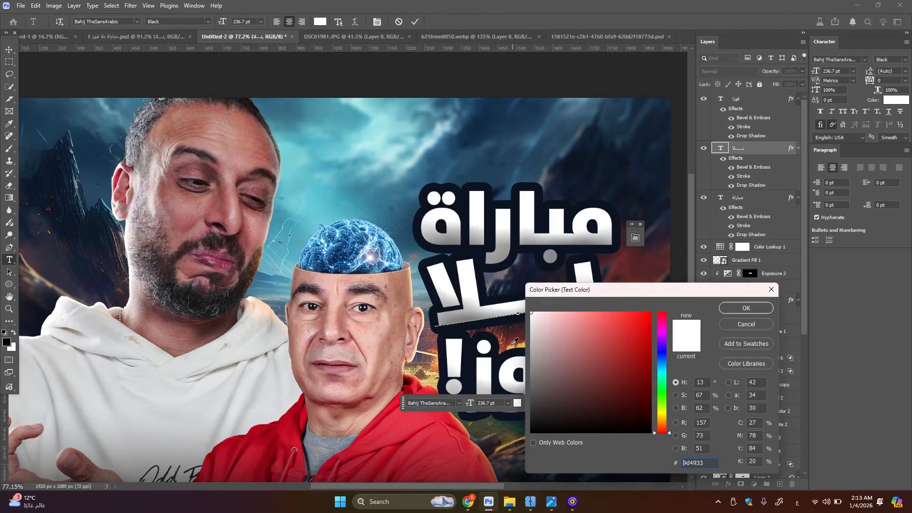
left_click(622, 359)
left_click_drag(642, 289, 659, 374)
left_click(635, 312)
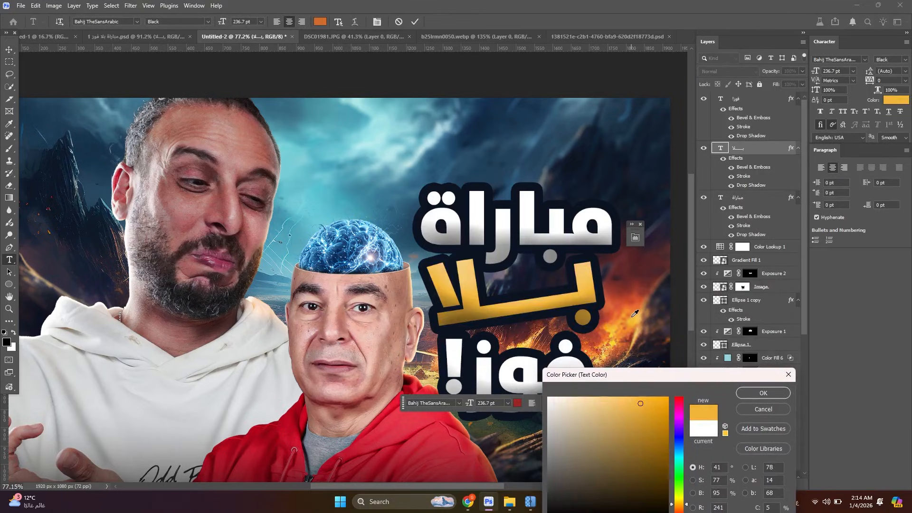
left_click(759, 393)
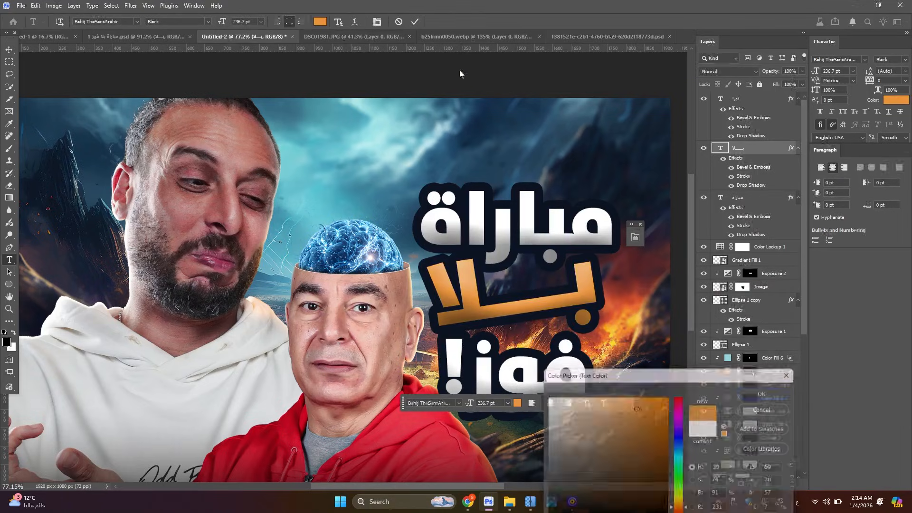
left_click(415, 21)
key("v")
Enlarge the "فوز!" text to about 117% so it fills the width under the orange word
left_click(586, 371, "ctrl")
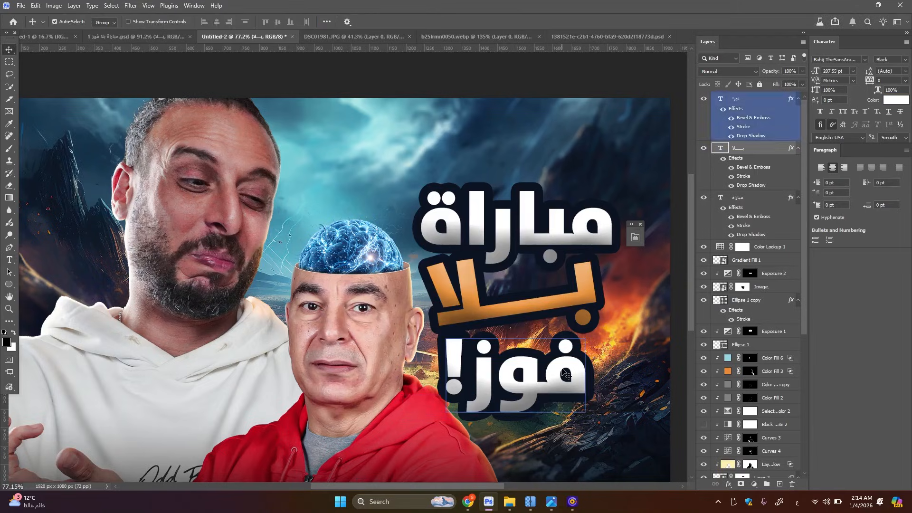
key("ctrl+t")
left_click_drag(588, 338, 599, 338)
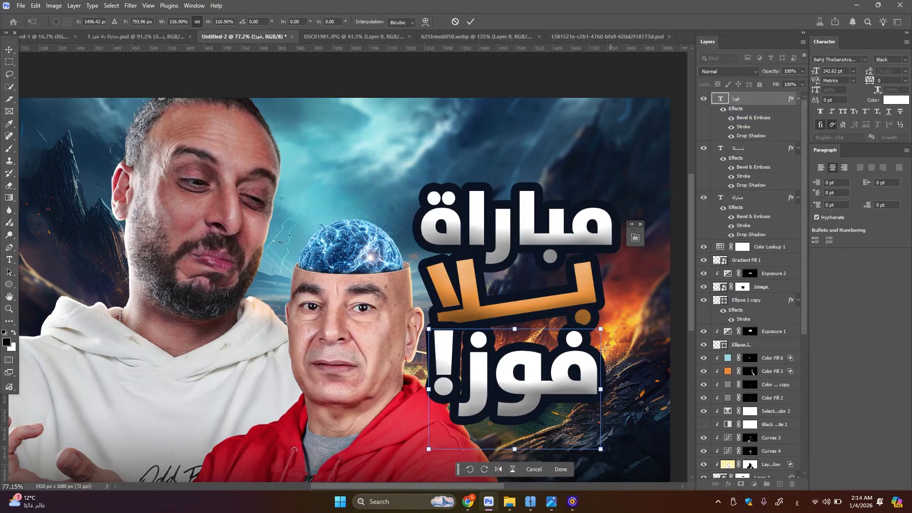
left_click(9, 62)
Skew all three title lines together vertically by about -4.6° and shift the block slightly up towards the canvas's right edge
key("ctrl+t")
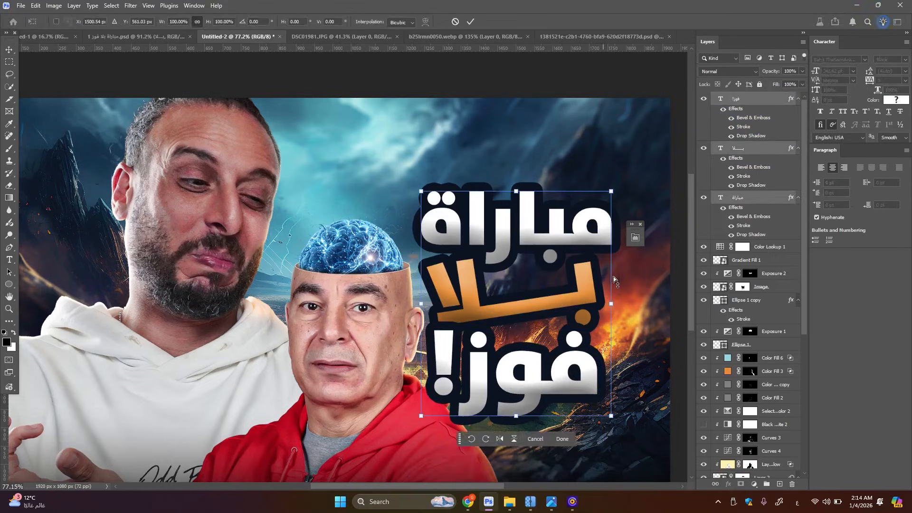
left_click_drag(617, 304, 616, 289)
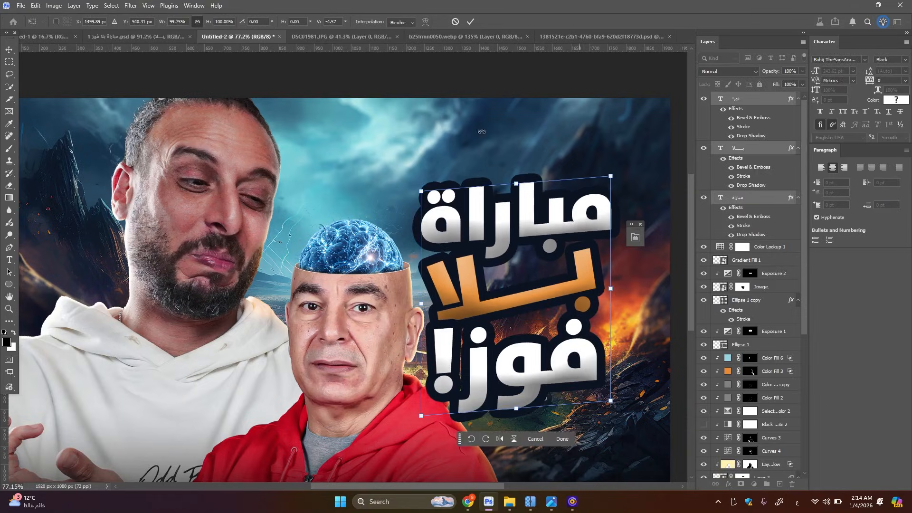
key("Return")
key("m")
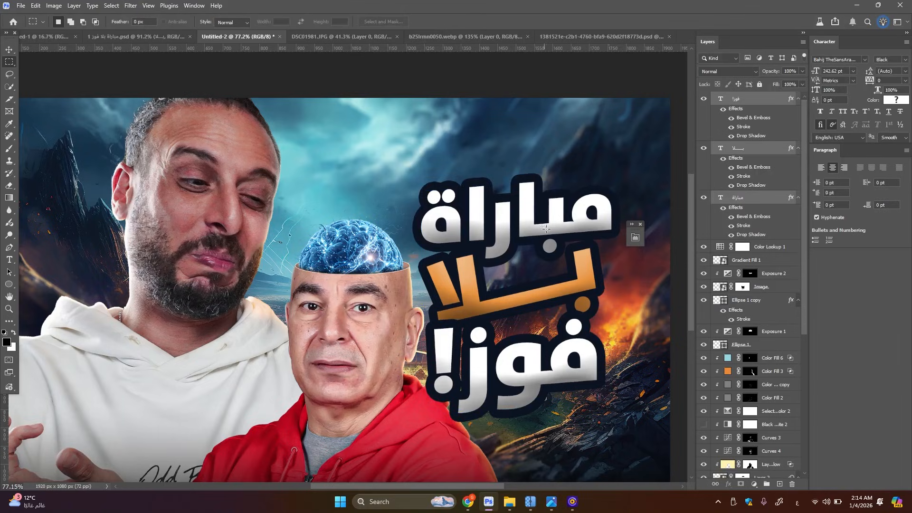
left_click(9, 49)
left_click_drag(428, 341, 446, 332)
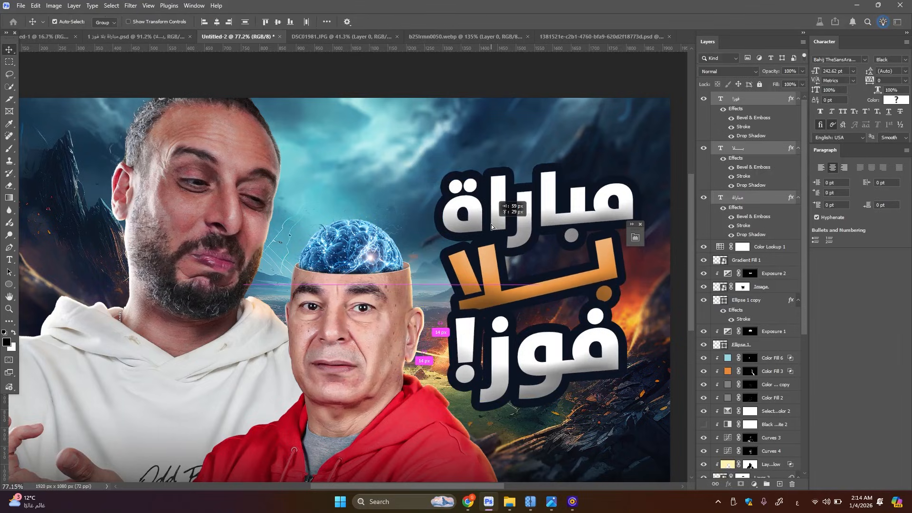
Draw an ellipse about 447 x 217 px behind the title, above Color Lookup 1, and fill it with navy 0b1421 sampled from the text stroke
left_click(762, 247)
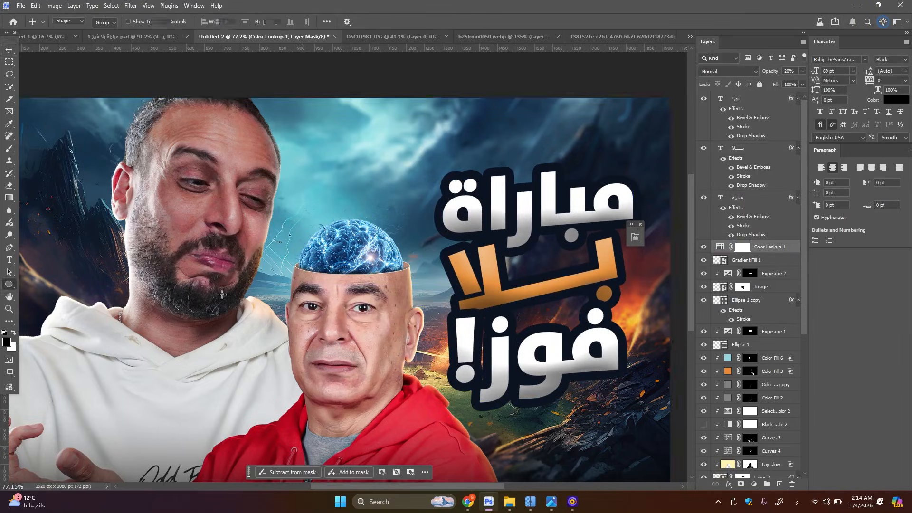
left_click(9, 284)
left_click_drag(618, 209, 455, 288)
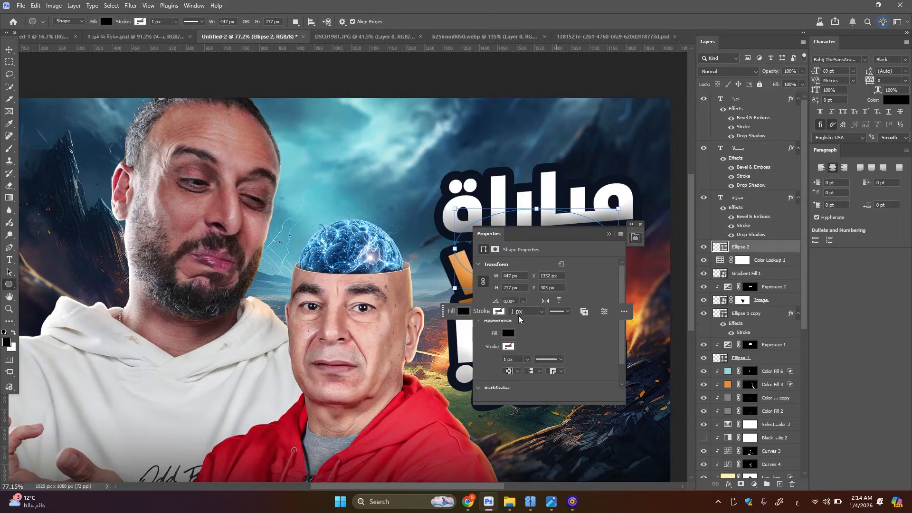
left_click(508, 333)
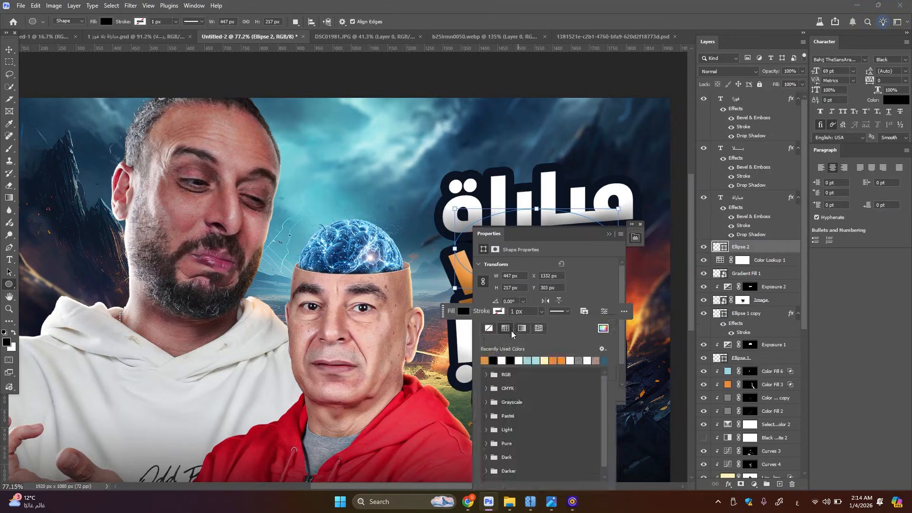
left_click(609, 328)
left_click(564, 206)
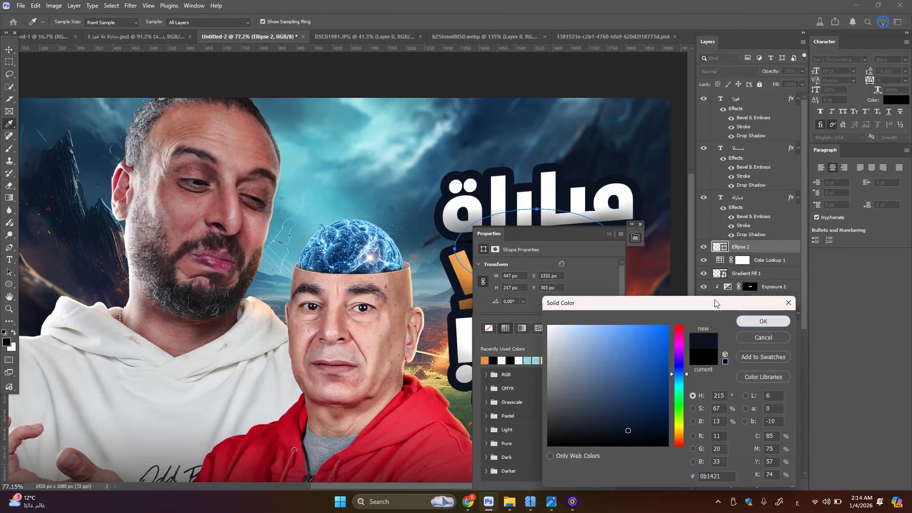
key("Return")
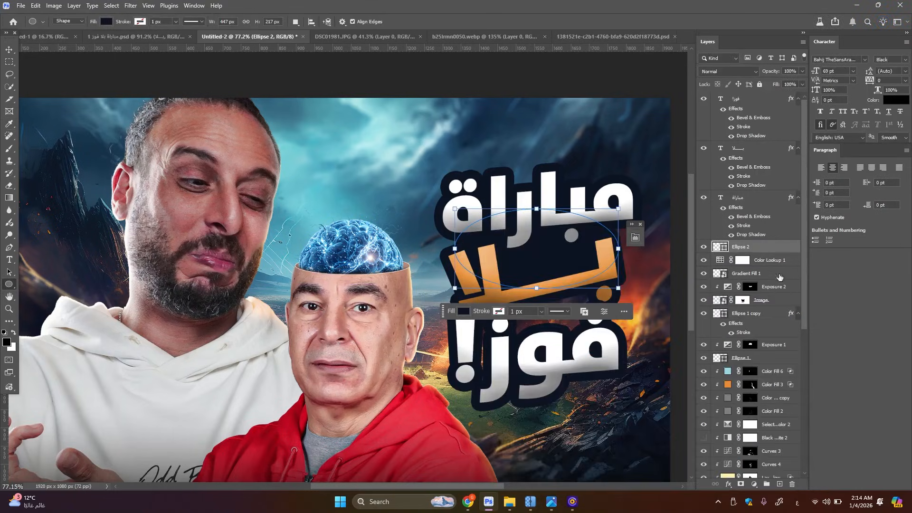
Duplicate the navy ellipse down behind "فوز!" and reshape it to about 94% width and 122% height to fill the remaining gaps
key("ctrl+t")
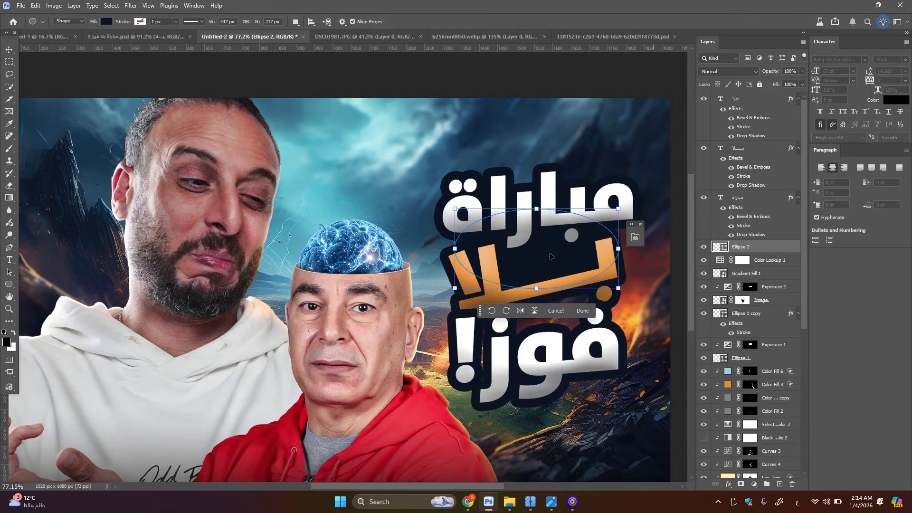
left_click_drag(557, 252, 559, 324)
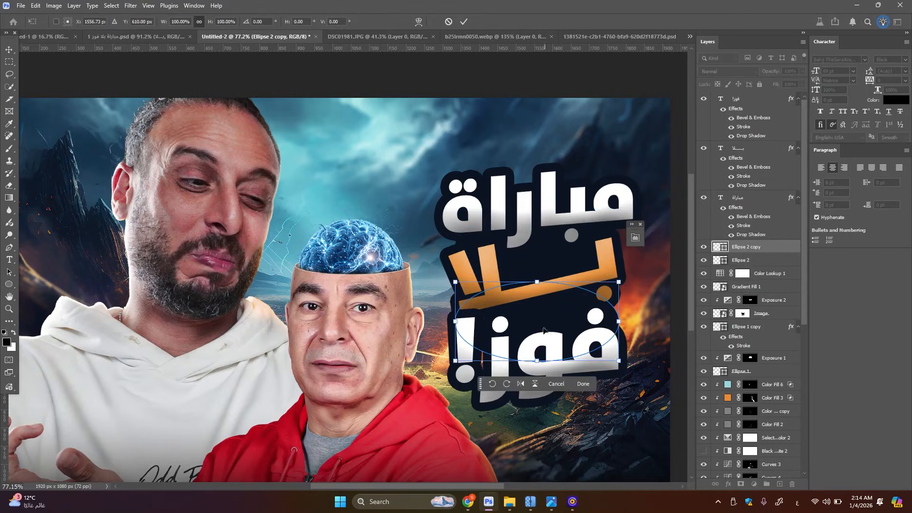
left_click_drag(615, 324, 608, 324)
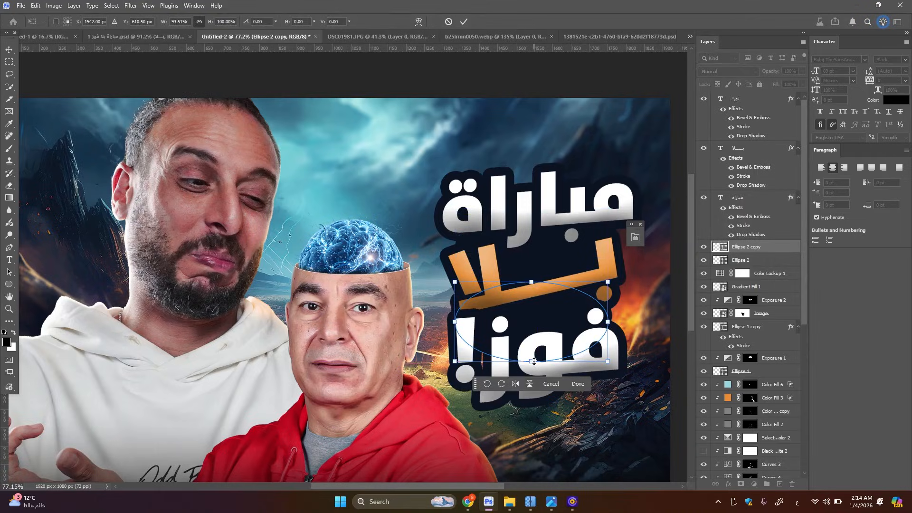
left_click_drag(531, 361, 531, 379)
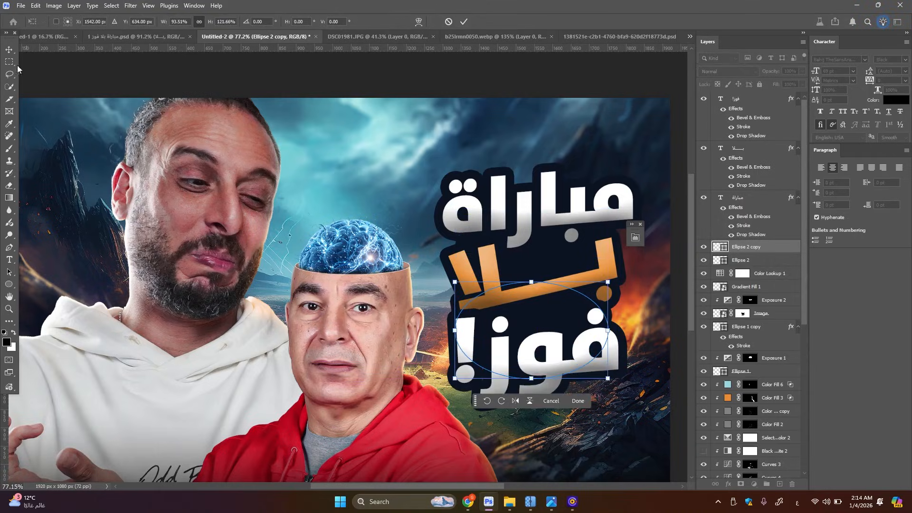
key("Return")
Examine the whole thumbnail, checking how the title block with its dark backing reads beside the two portraits
scroll(577, 220, "down", 3)
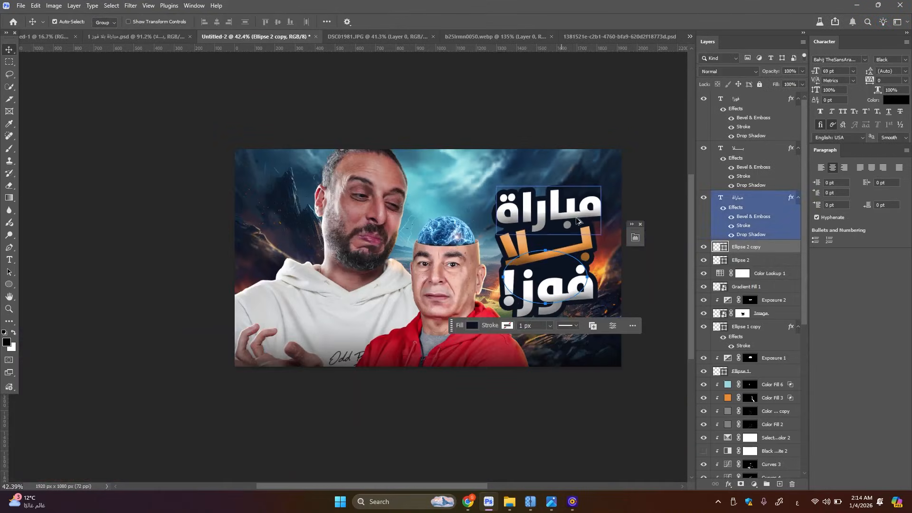
scroll(577, 220, "up", 2)
scroll(561, 226, "up", 2)
scroll(545, 231, "down", 2)
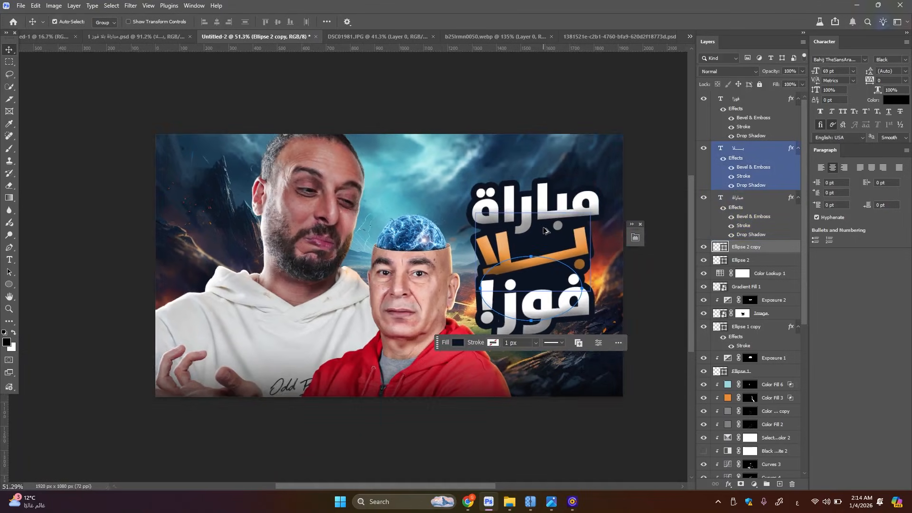
scroll(532, 232, "down", 1)
scroll(446, 231, "up", 2)
scroll(409, 228, "down", 1)
scroll(395, 227, "up", 1)
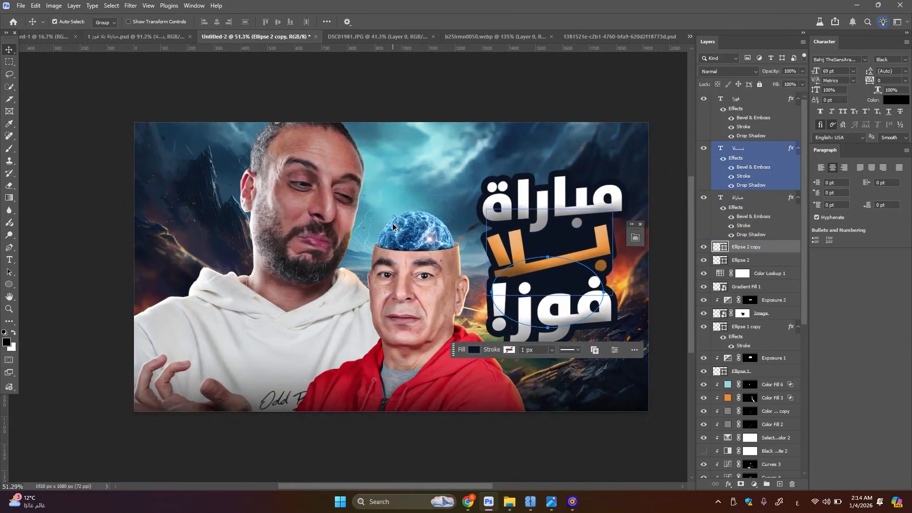
Copy the Egypt and Angola flags, the two "0" scores and the "VS" text from the reference PSD "مباراة بلا فوز 1" into Untitled-2
left_click(137, 36)
scroll(304, 187, "up", 3)
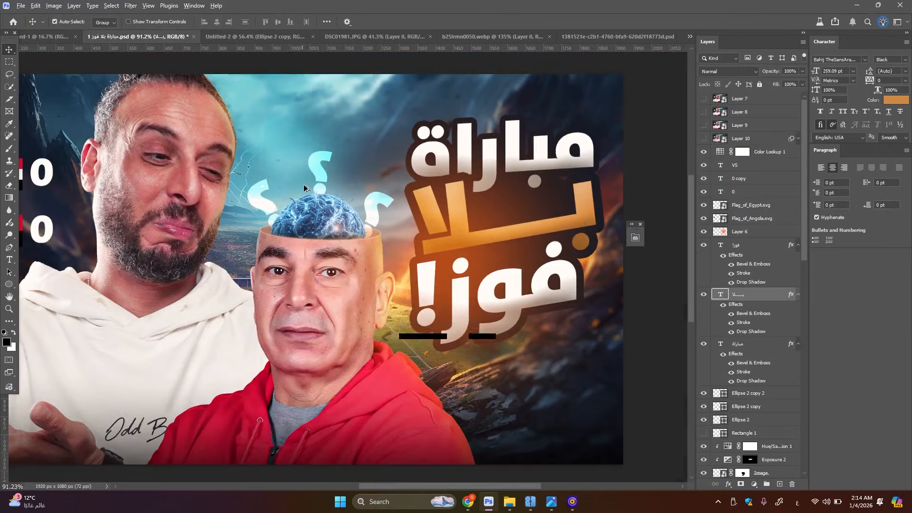
scroll(306, 186, "down", 3)
scroll(143, 178, "up", 2)
left_click(94, 174)
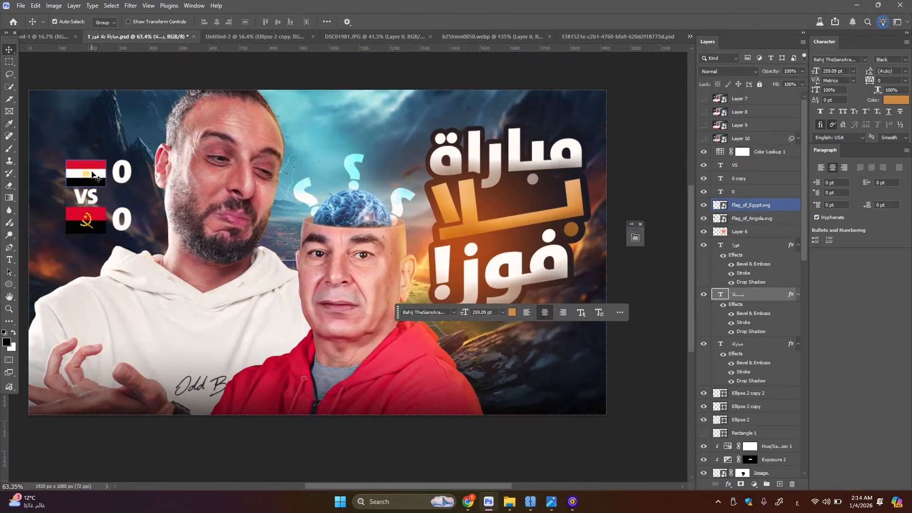
left_click(91, 173)
left_click(747, 167, "shift")
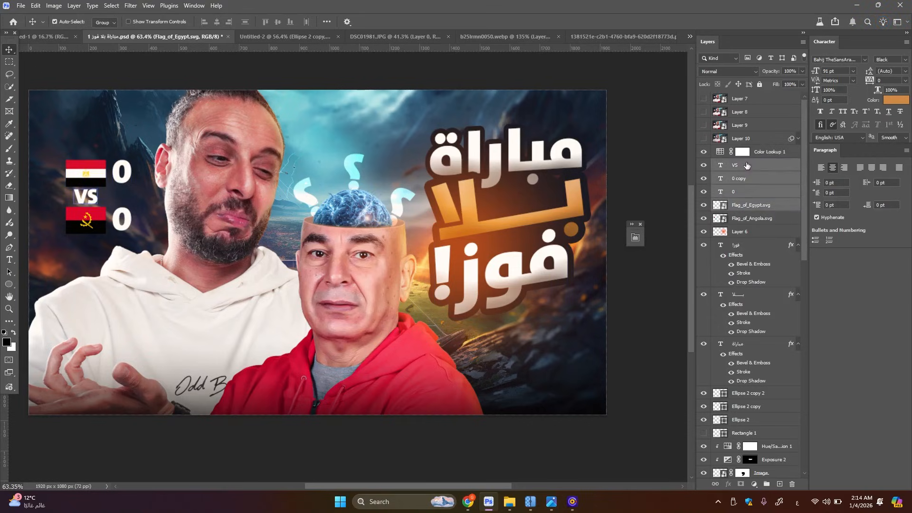
left_click(755, 221, "shift")
left_click_drag(755, 221, 195, 234)
Transform the copied flags, scores and "VS" text as one group and place it over the dark mountains beside the bearded man's face
key("ctrl+t")
left_click_drag(224, 198, 226, 198)
left_click(9, 50)
scroll(321, 190, "down", 1)
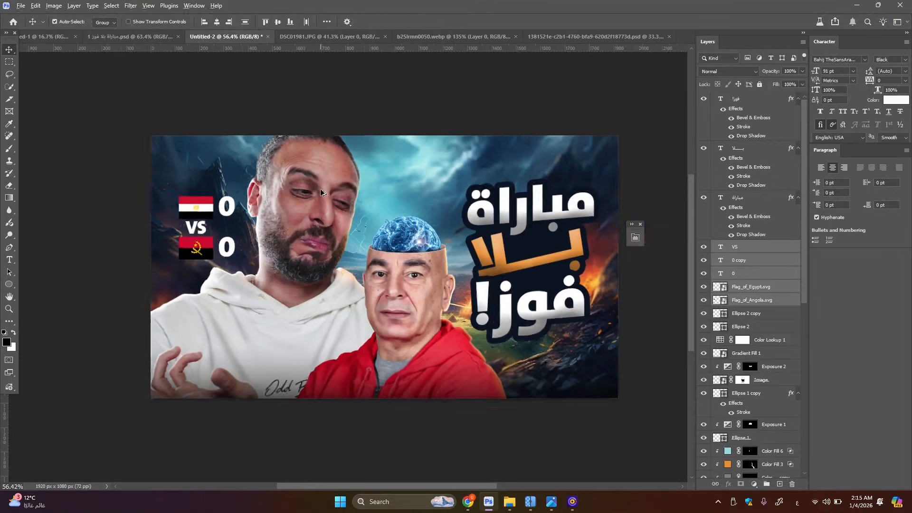
scroll(320, 189, "down", 3)
scroll(369, 206, "up", 2)
scroll(478, 239, "up", 2)
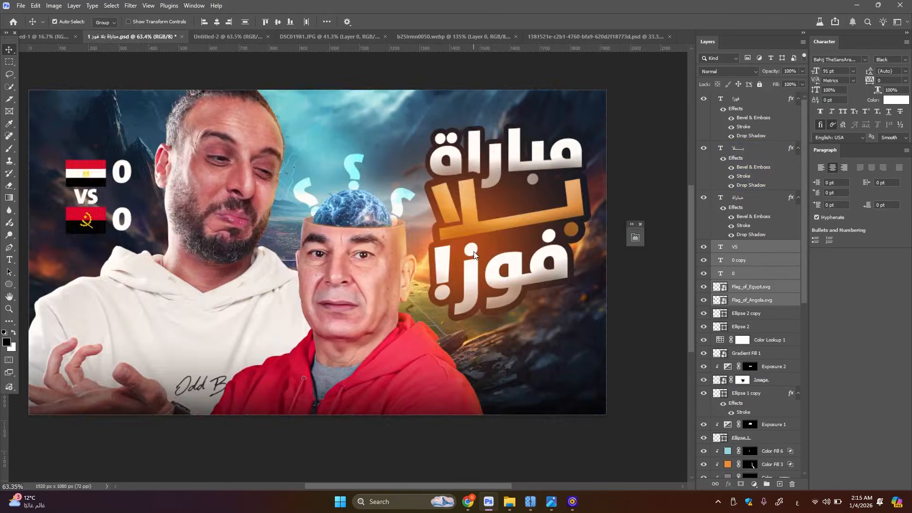
Copy the orange glow layer from the reference PSD "مباراة بلا فوز 1" into Untitled-2, placing it around the title
left_click(139, 37)
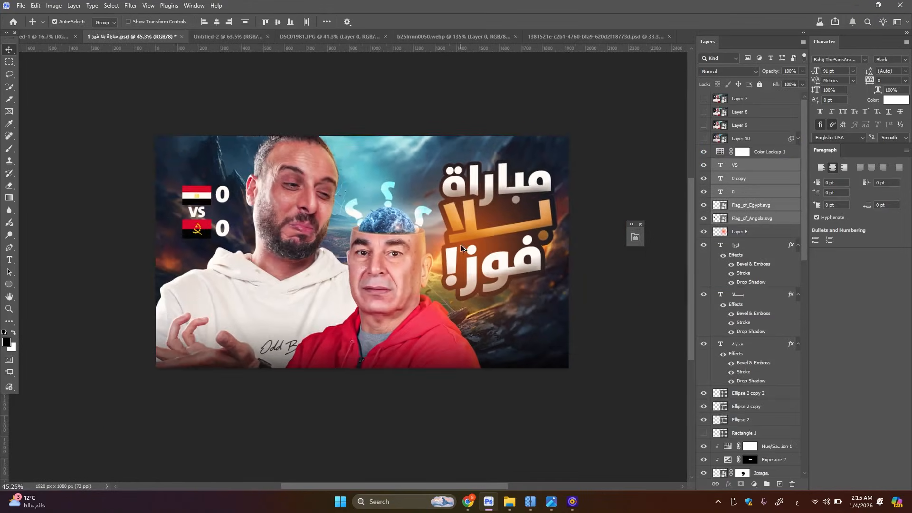
scroll(461, 247, "up", 3)
left_click_drag(476, 265, 406, 219)
left_click_drag(447, 343, 449, 344)
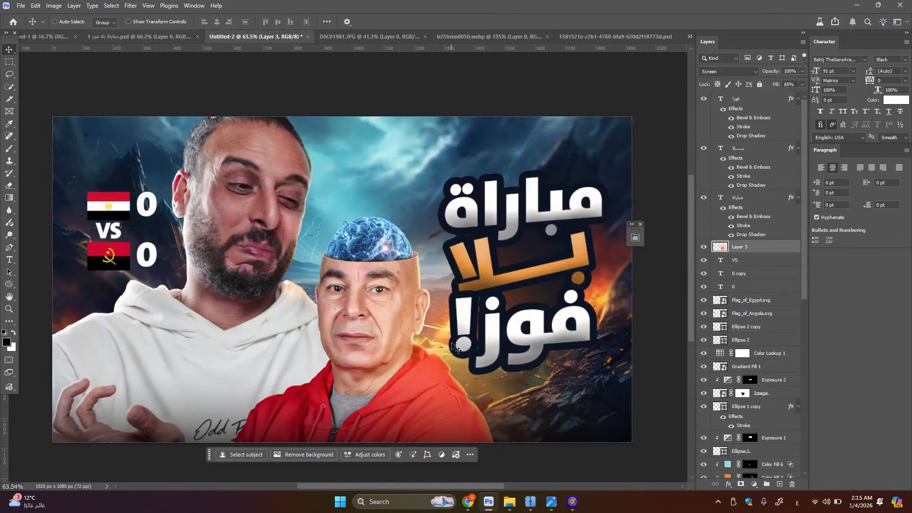
Move the orange glow layer above the title text and scale it to about 122%
left_click_drag(759, 84, 759, 95)
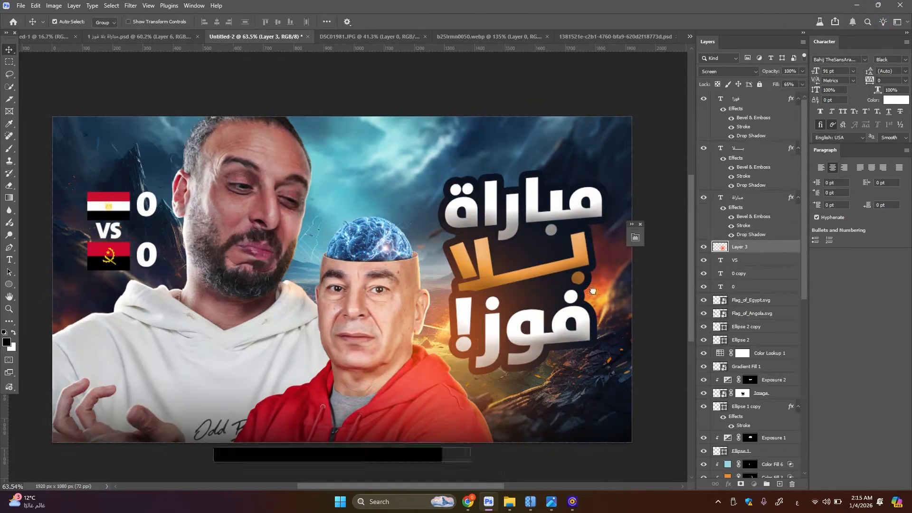
key("ctrl+t")
left_click_drag(655, 132, 682, 56)
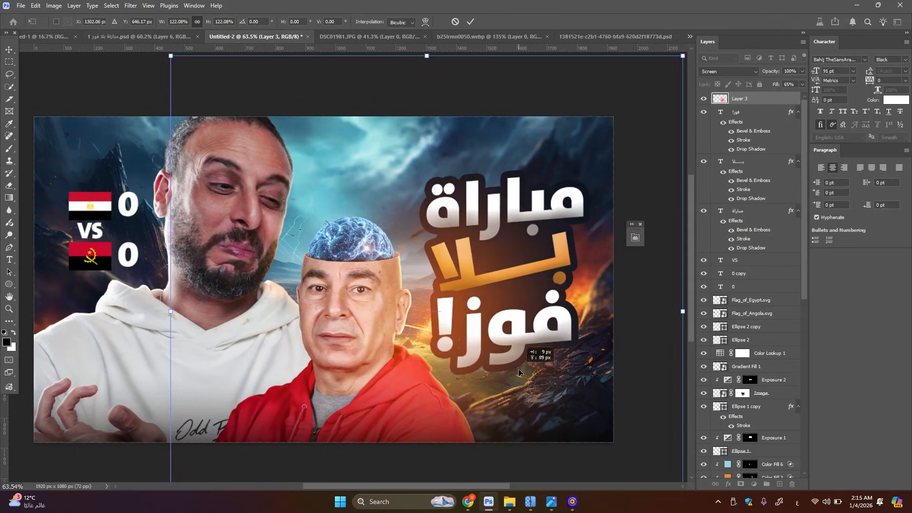
left_click(15, 52)
scroll(387, 214, "down", 5)
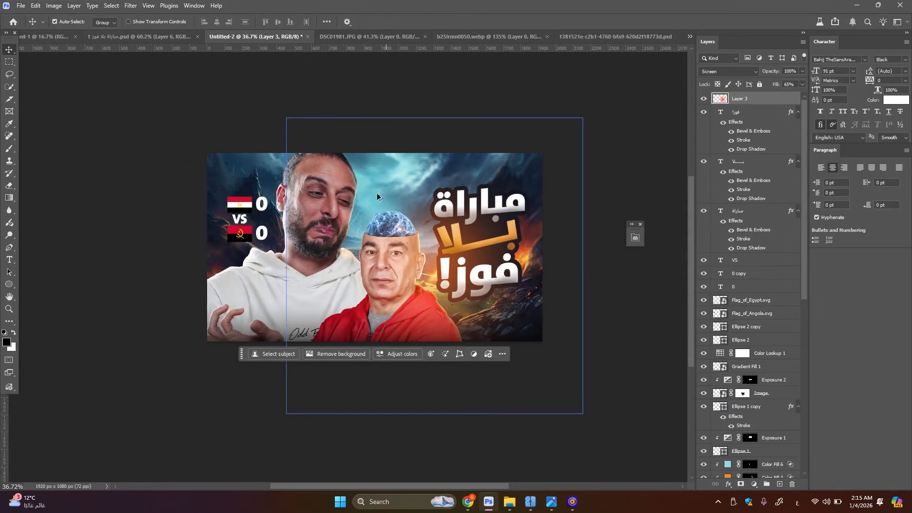
Copy the reference PSD's flattened composite with its Camera Raw filter into Untitled-2 as the top layer, and hide it
left_click(157, 36)
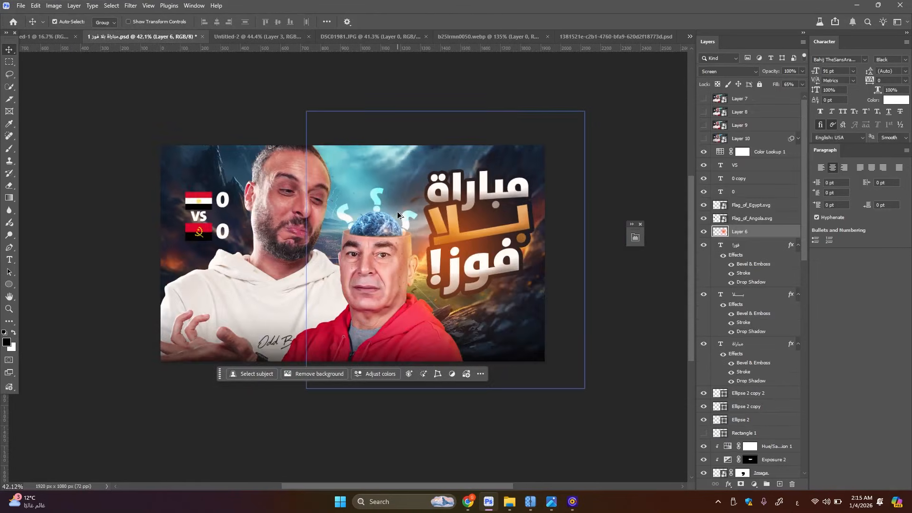
scroll(397, 212, "up", 2)
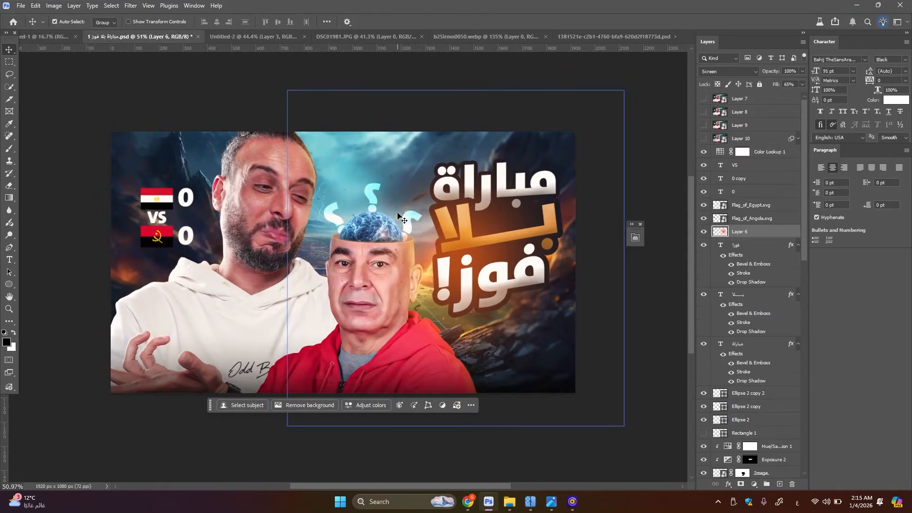
scroll(385, 207, "up", 3)
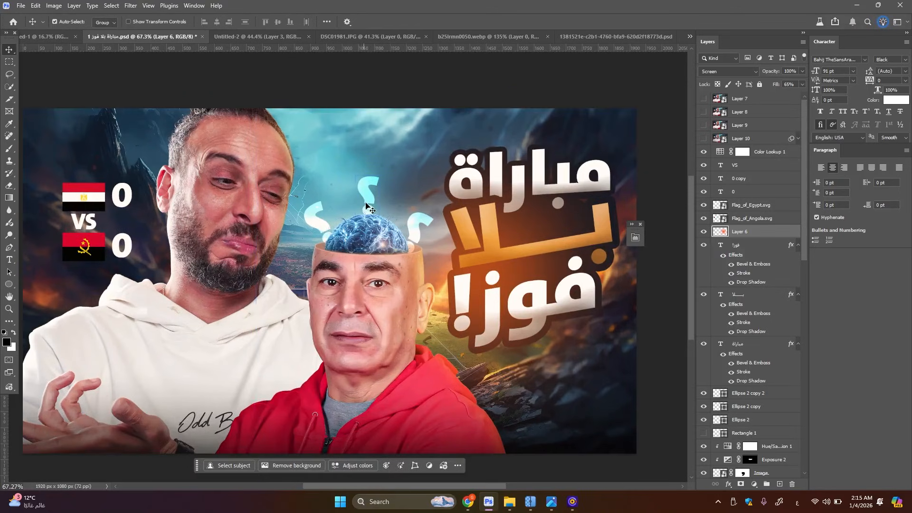
scroll(366, 206, "up", 2)
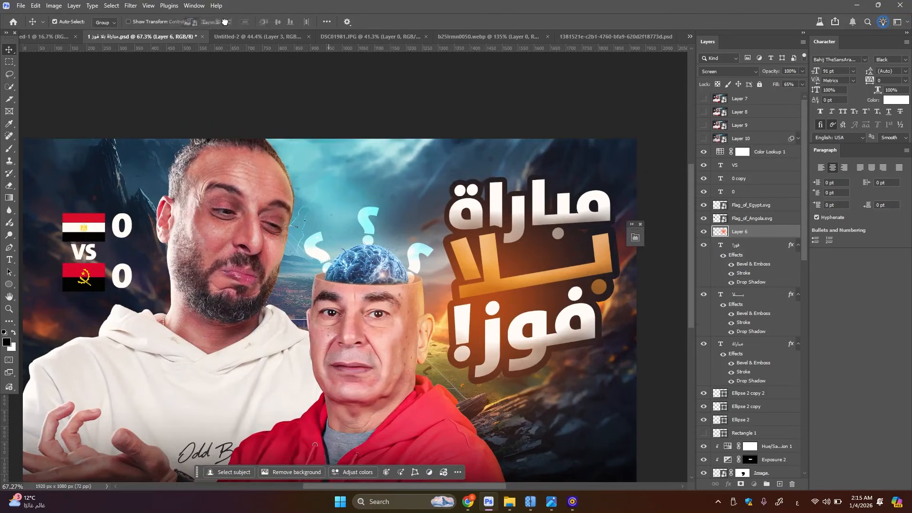
left_click(254, 37)
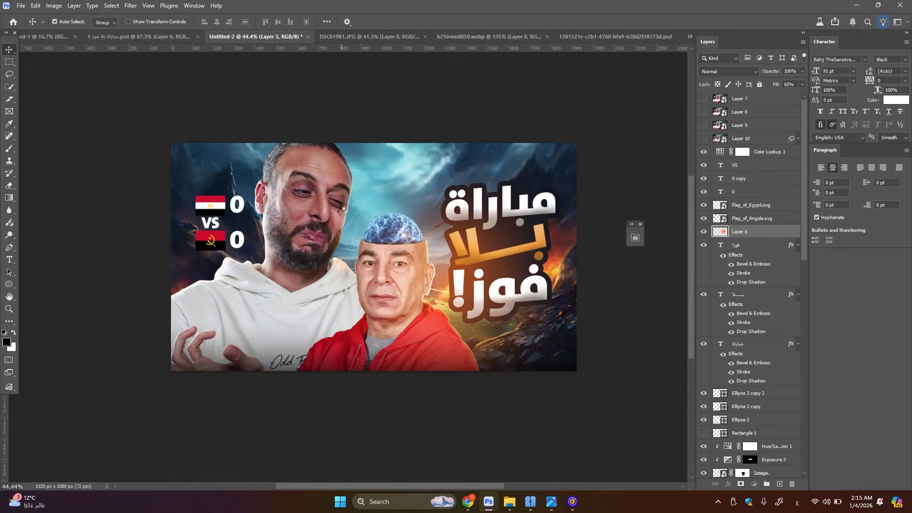
key("ctrl+v")
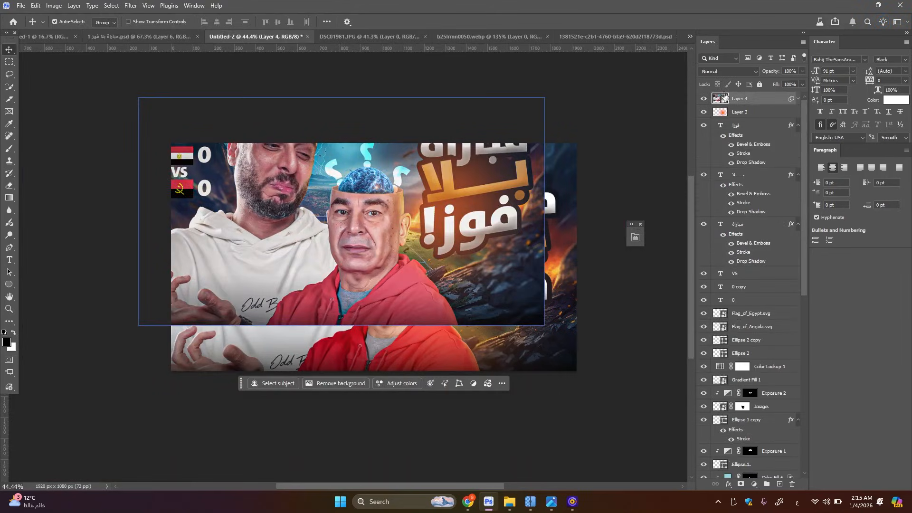
left_click(706, 99)
key("ctrl+0")
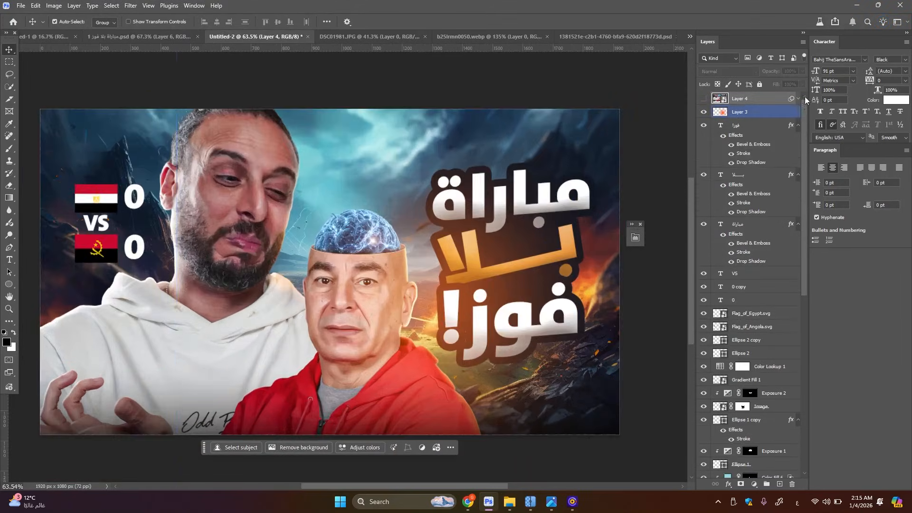
Stamp all visible layers into a new layer above the orange glow and convert it to a Smart Object
left_click(750, 112)
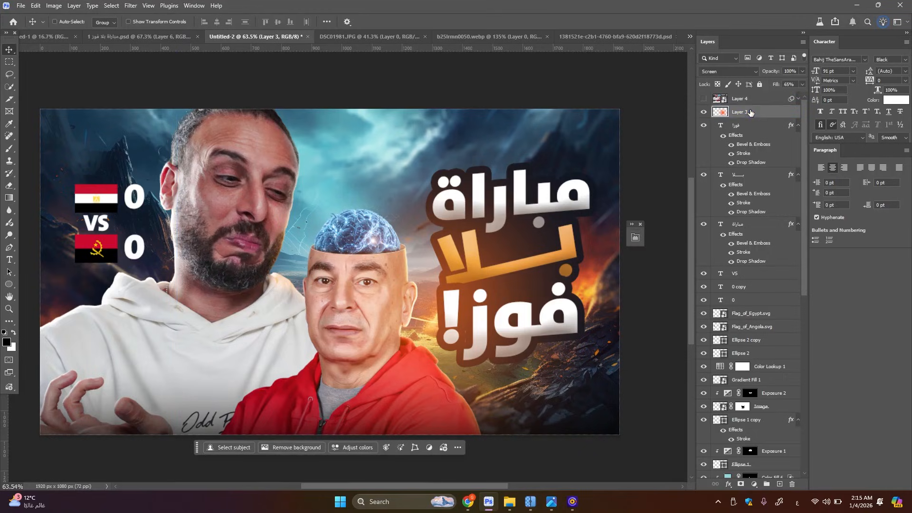
key("ctrl+alt+shift+e")
right_click(750, 111)
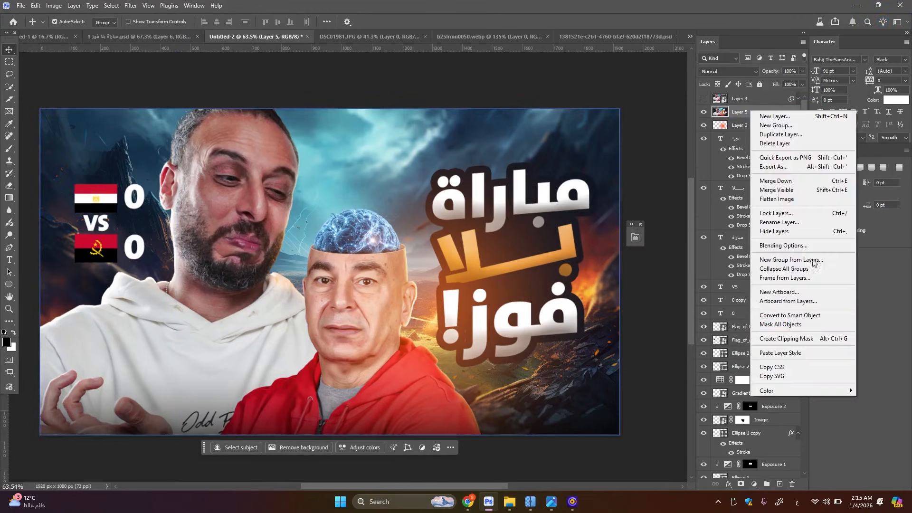
left_click(809, 317)
Move the Camera Raw filter from the hidden reference composite onto the stamped Smart Object and inspect the graded thumbnail
left_click(798, 99)
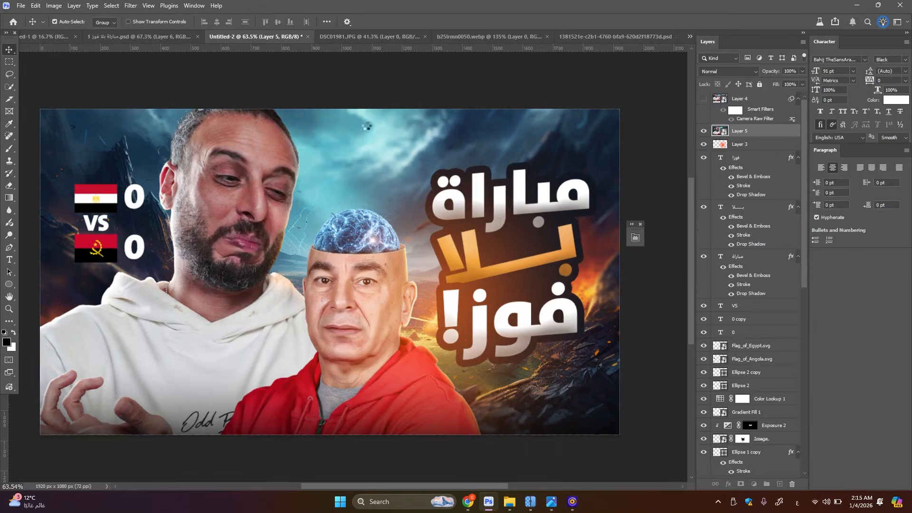
scroll(334, 214, "down", 4)
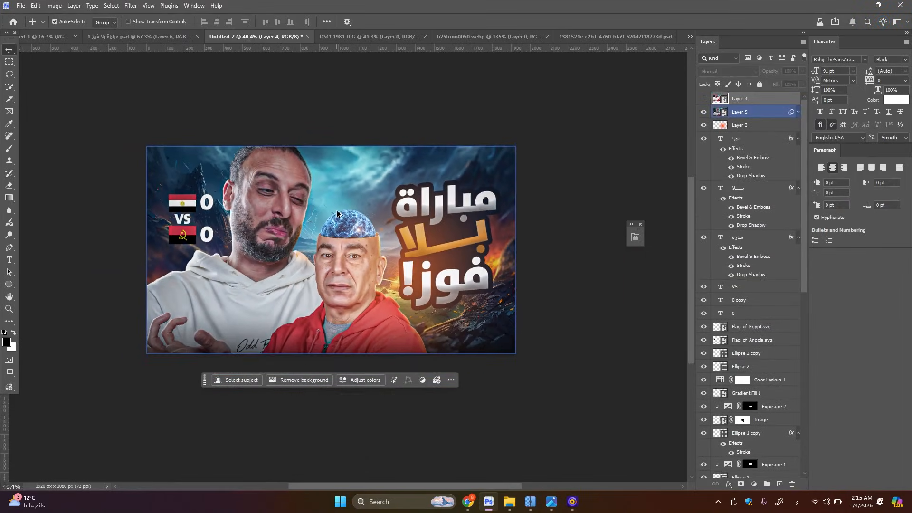
scroll(336, 214, "up", 2)
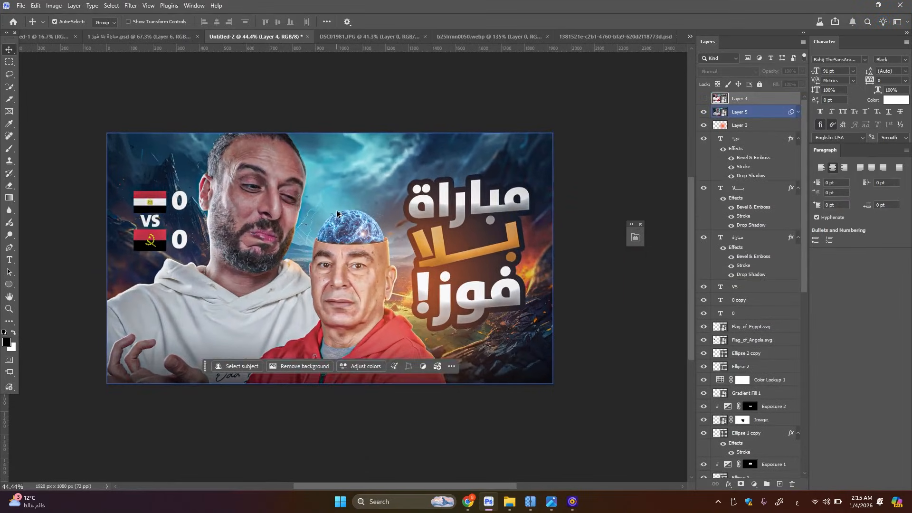
left_click(798, 112)
scroll(357, 173, "up", 3)
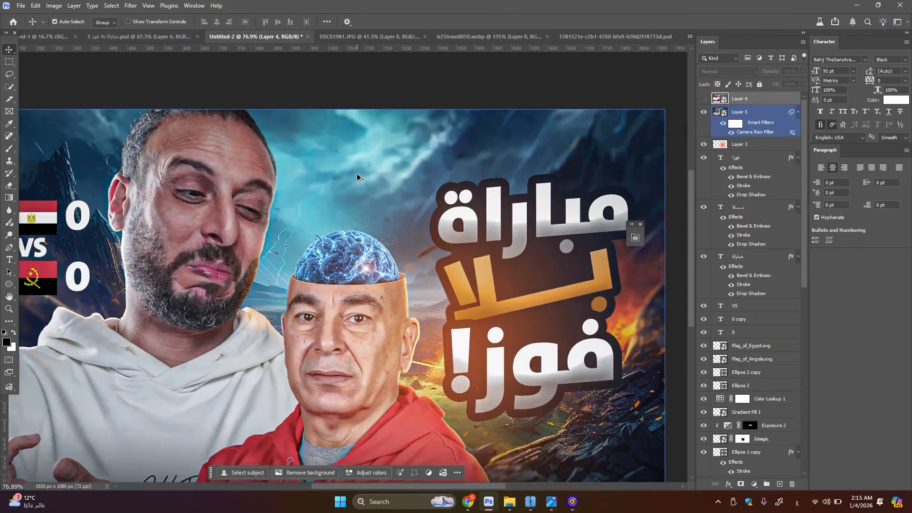
scroll(357, 177, "down", 1)
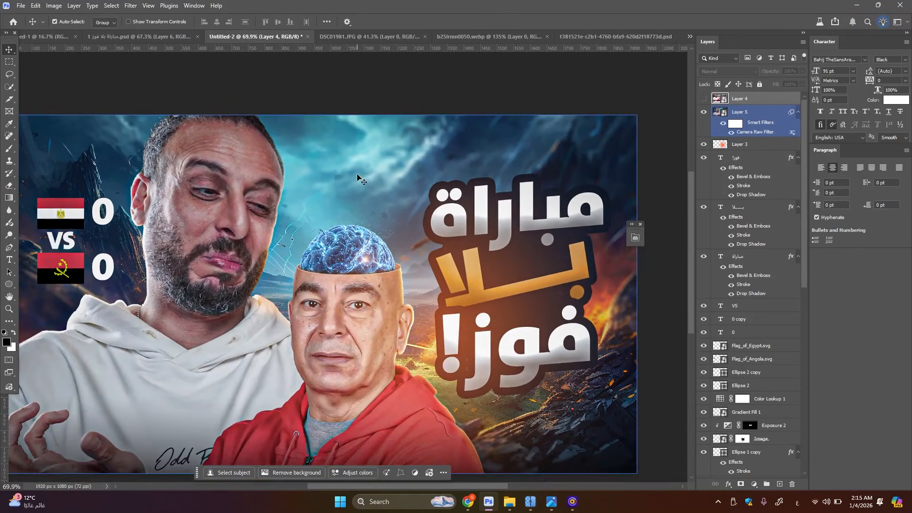
Edit the stamped layer's Camera Raw filter, setting Reds saturation to -33 and Blues saturation to +11
double_click(766, 133)
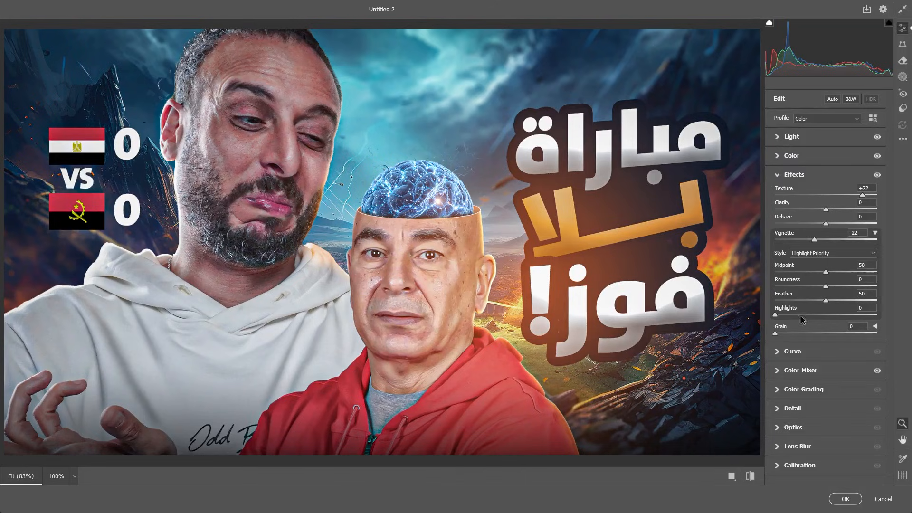
left_click(795, 373)
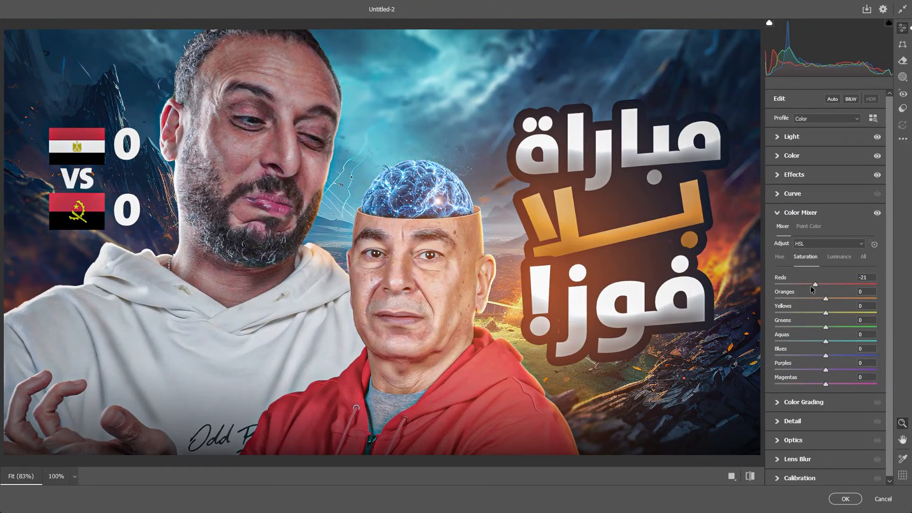
left_click_drag(810, 286, 809, 289)
left_click_drag(824, 353, 829, 356)
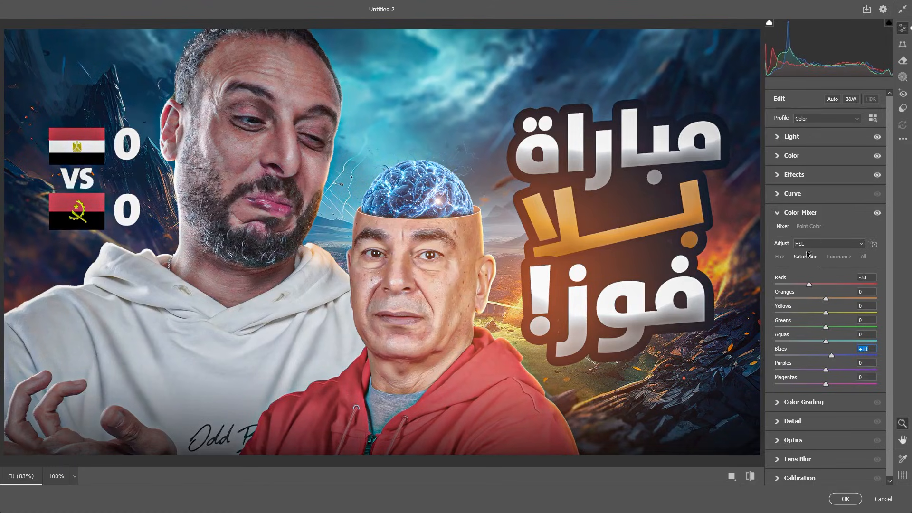
left_click(814, 159)
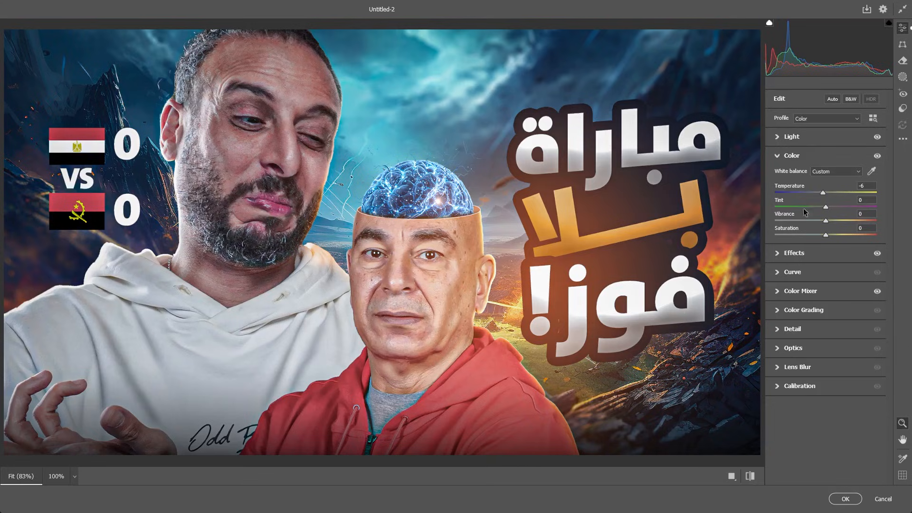
left_click(805, 139)
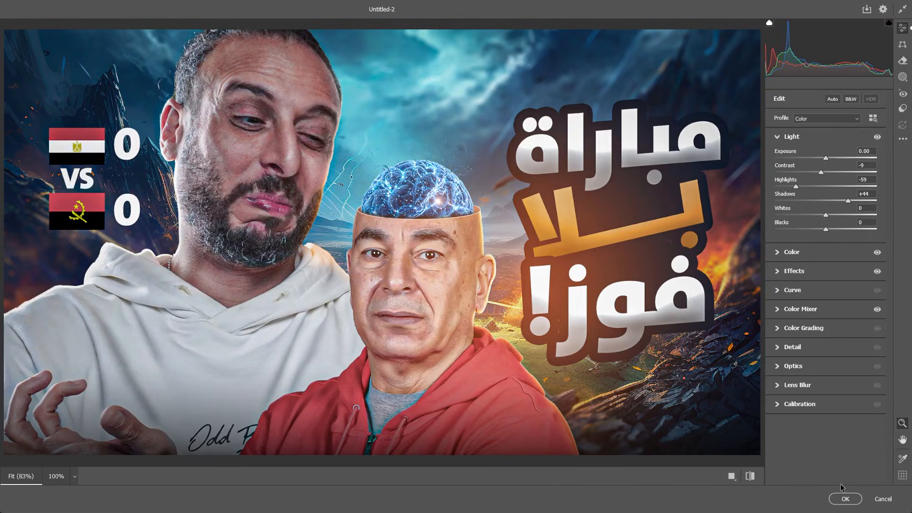
left_click(846, 499)
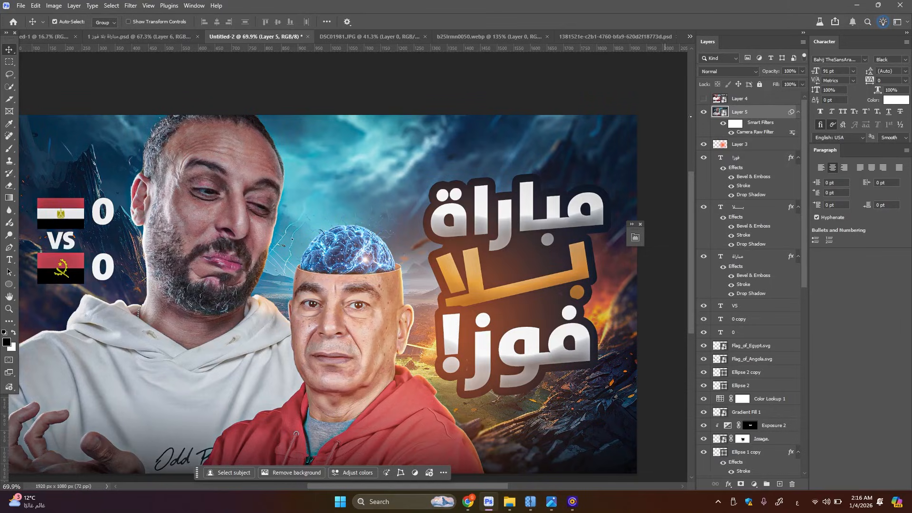
Hide the graded stamped layer and compare the thumbnail with and without the orange glow layer
left_click(704, 112)
left_click(741, 143)
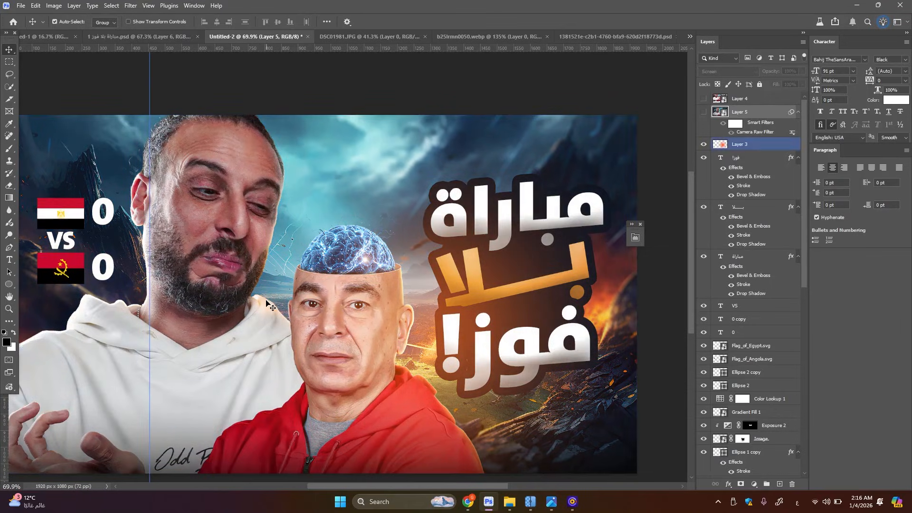
left_click(703, 145)
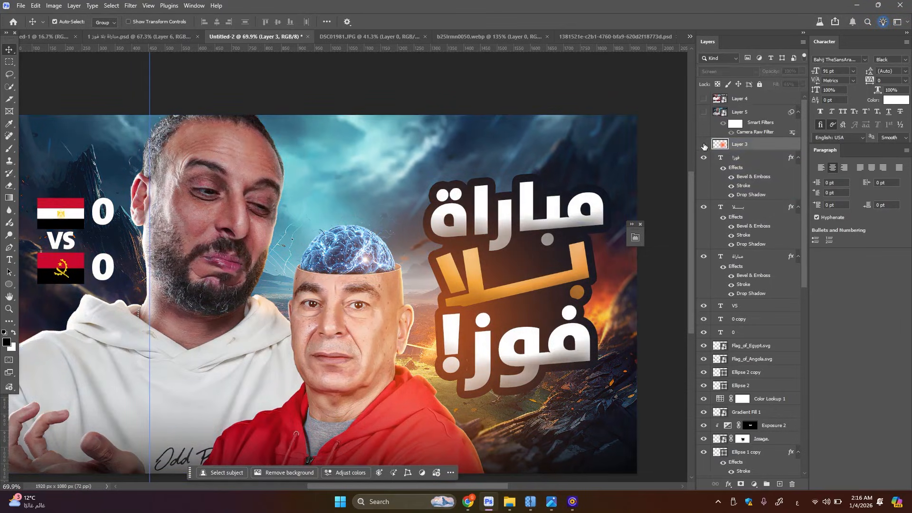
left_click(703, 145)
Touch up the mask of the bearded man's orange rim light, Color Fill 4, using a smaller brush of size 70
scroll(750, 350, "down", 10)
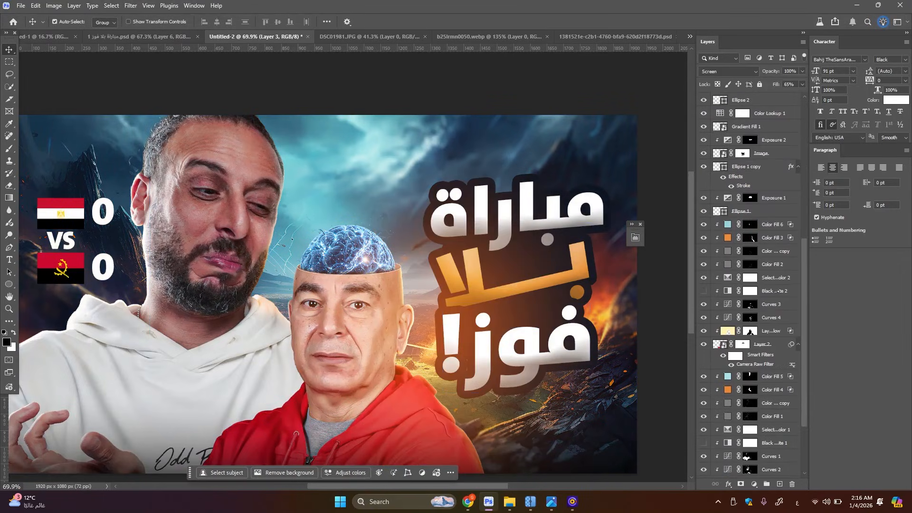
scroll(731, 363, "down", 3)
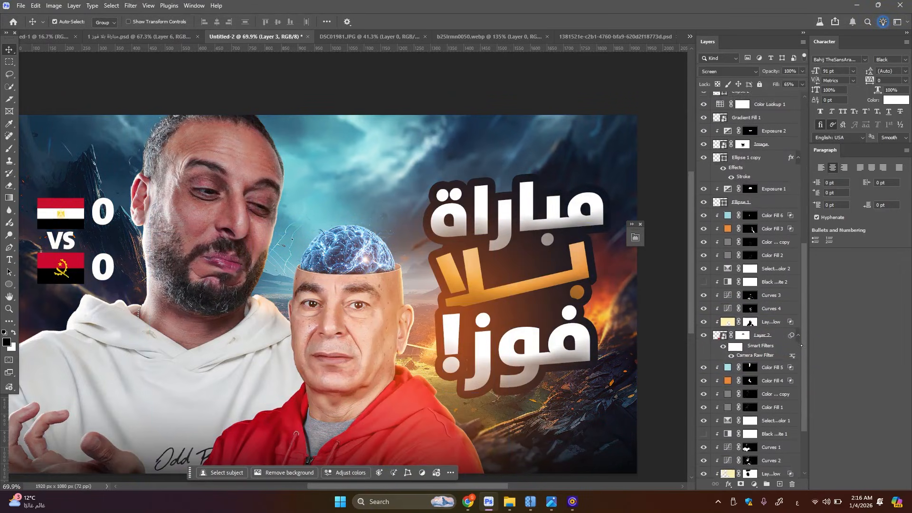
left_click(704, 356)
left_click(703, 356)
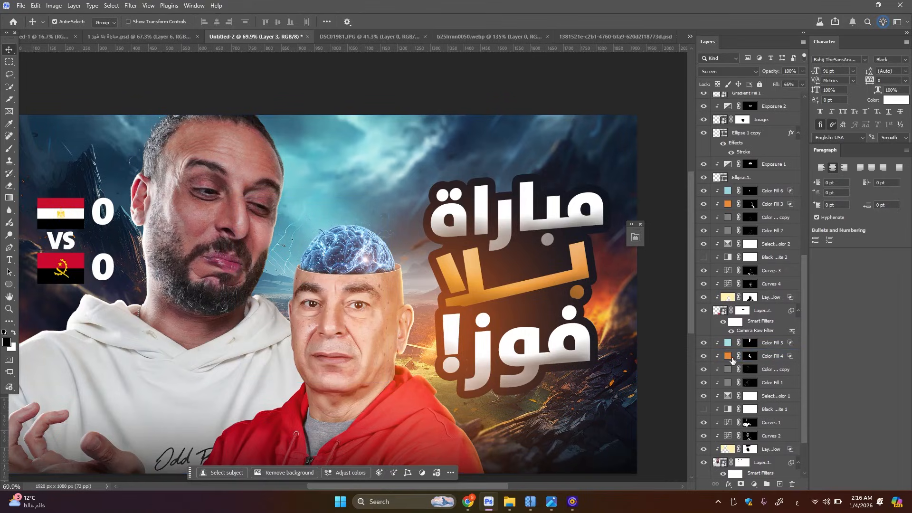
left_click(750, 356)
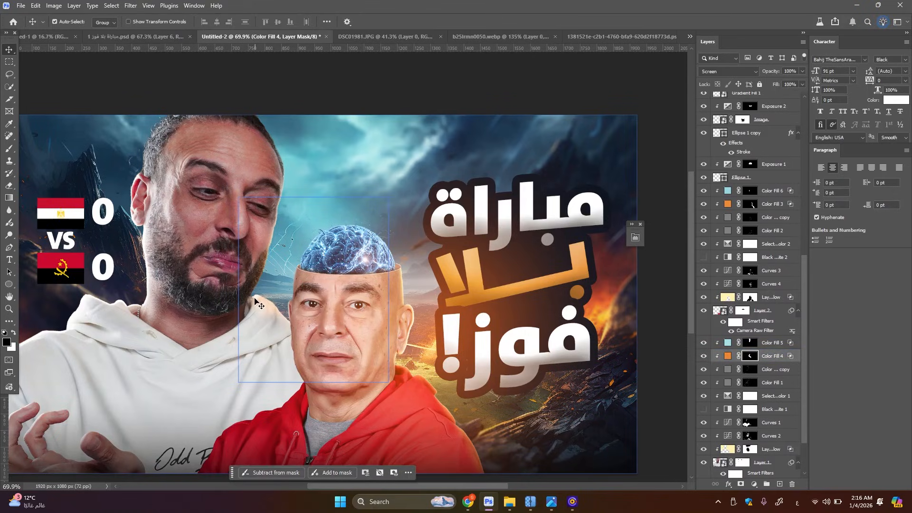
key("b")
key("bracketleft")
key("bracketleft")
key("bracketleft")
key("bracketleft")
key("bracketleft")
key("bracketleft")
key("bracketleft")
key("bracketleft")
key("bracketleft")
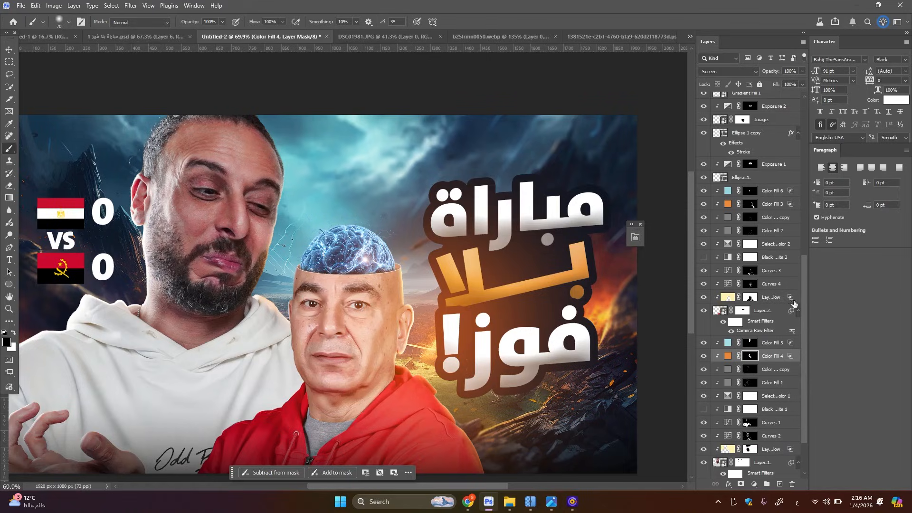
Stamp the visible layers again above the orange glow layer and convert the new stamp to a Smart Object
scroll(751, 237, "up", 10)
left_click(752, 112)
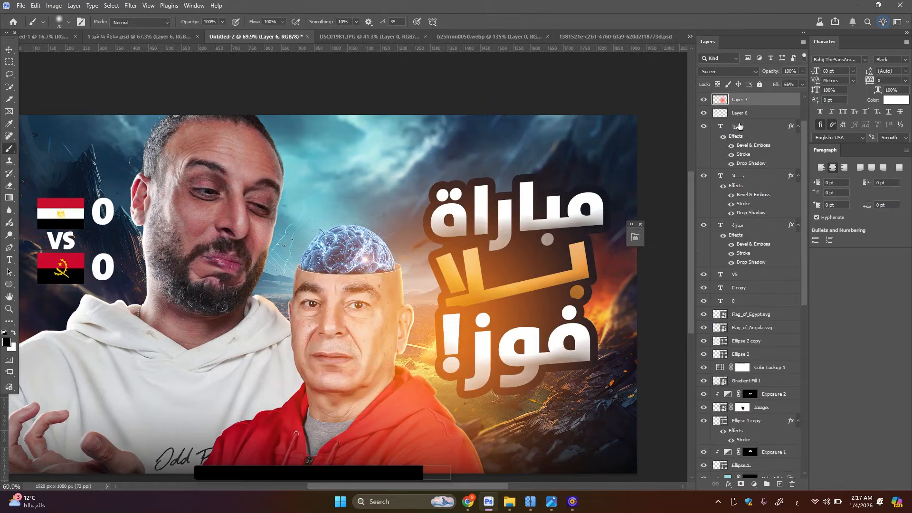
scroll(739, 127, "up", 3)
key("ctrl+z")
key("ctrl+z")
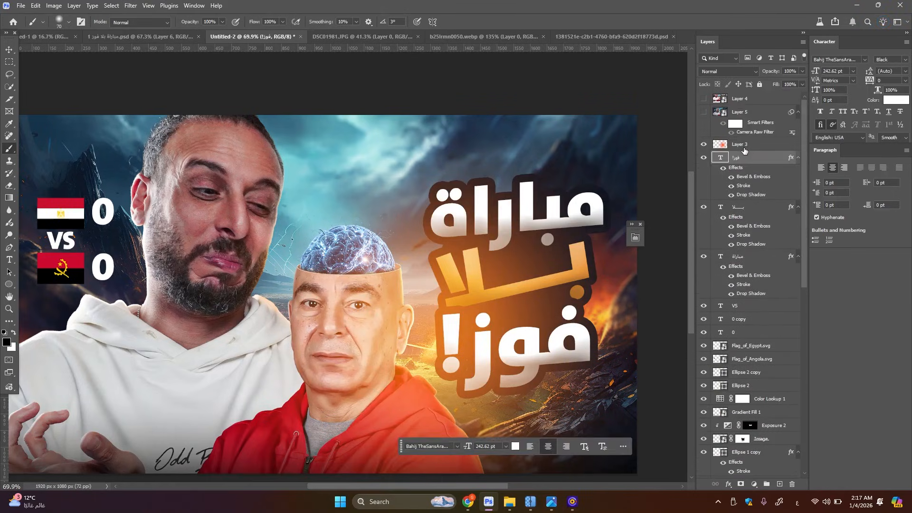
left_click(745, 147)
right_click(745, 145)
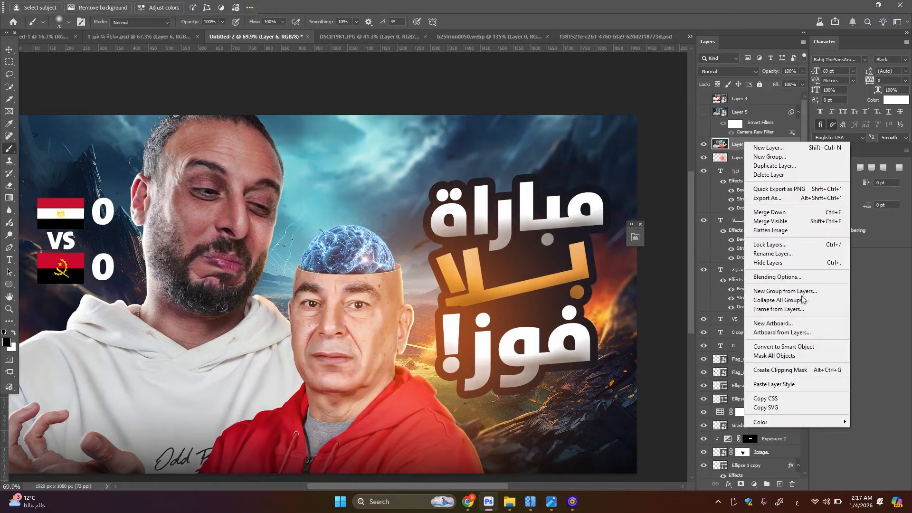
left_click(798, 346)
Move the Camera Raw filter from the old hidden stamp, Layer 5, onto the new Smart Object, Layer 6
left_click_drag(768, 125, 762, 143)
left_click(798, 126)
left_click(769, 146)
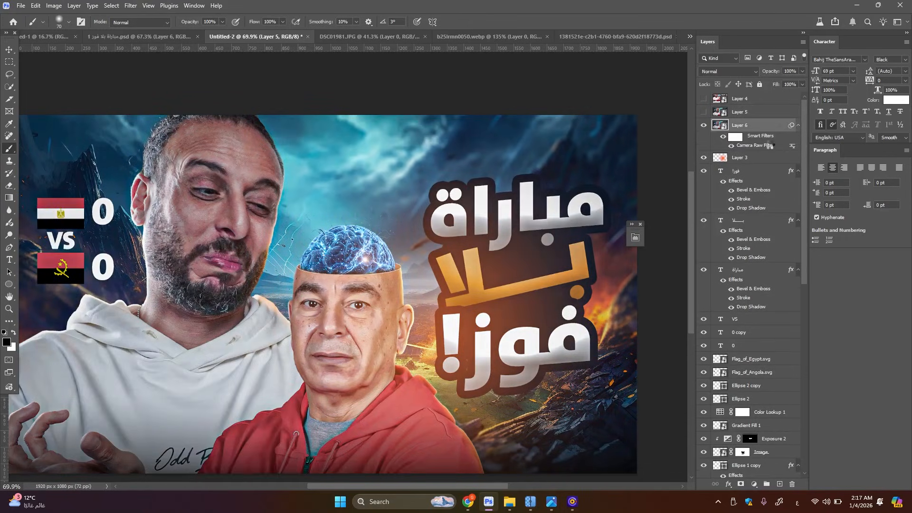
Set Reds saturation to -12 in the Camera Raw filter of Layer 6 and apply it
double_click(769, 146)
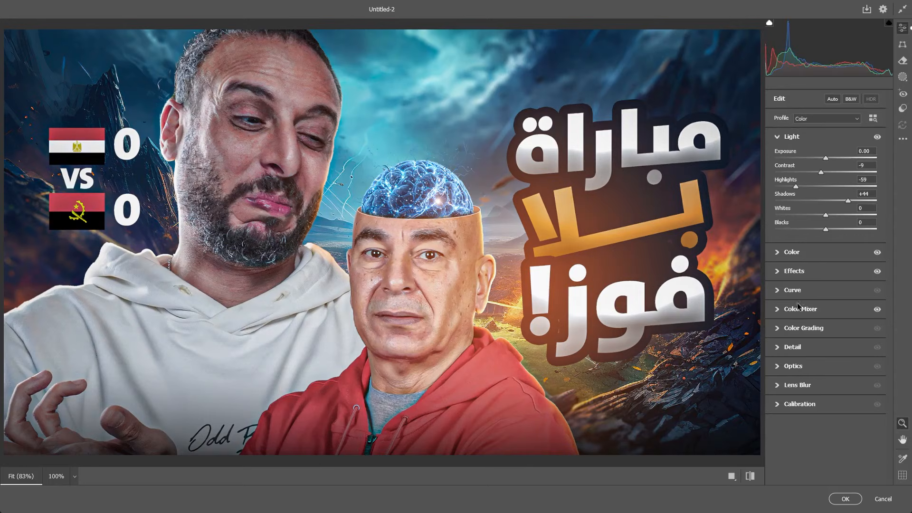
left_click(801, 309)
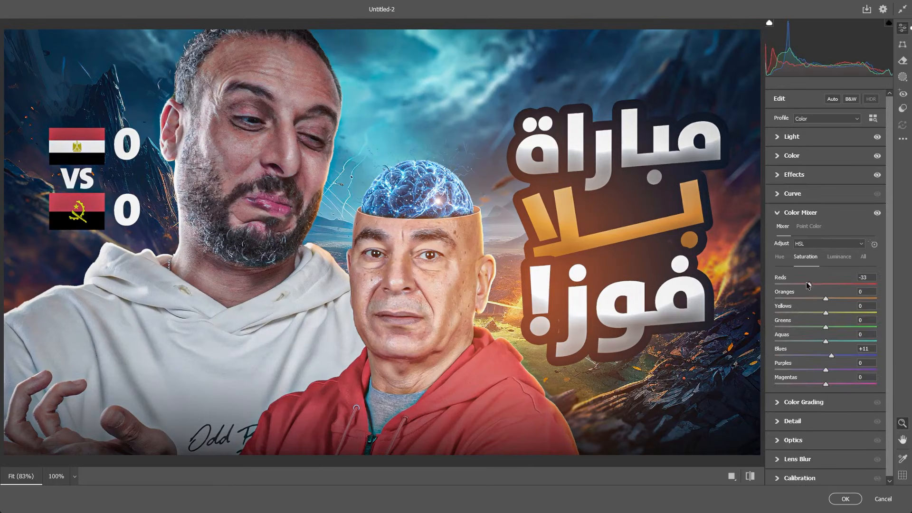
left_click_drag(808, 284, 819, 285)
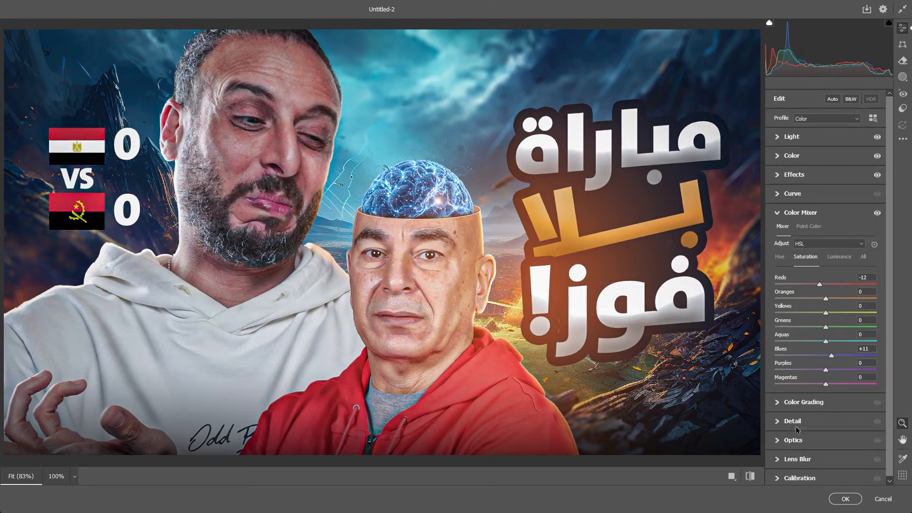
left_click(841, 497)
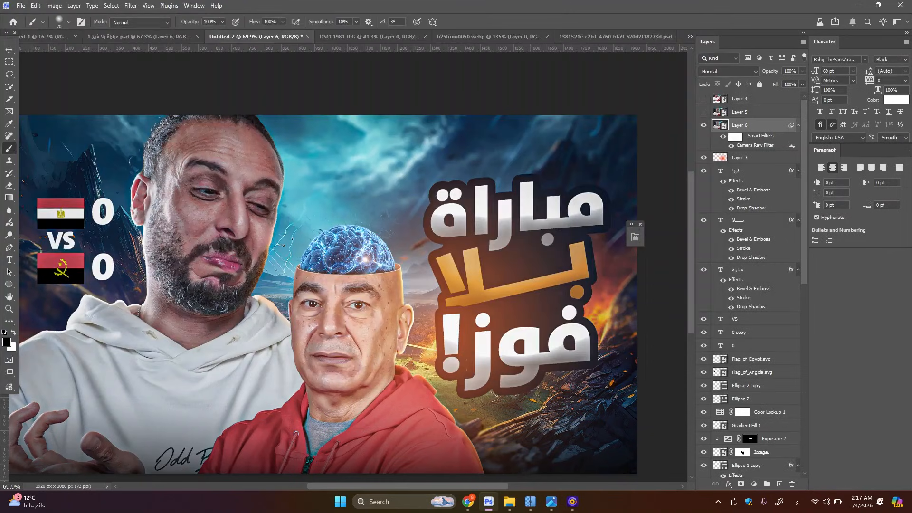